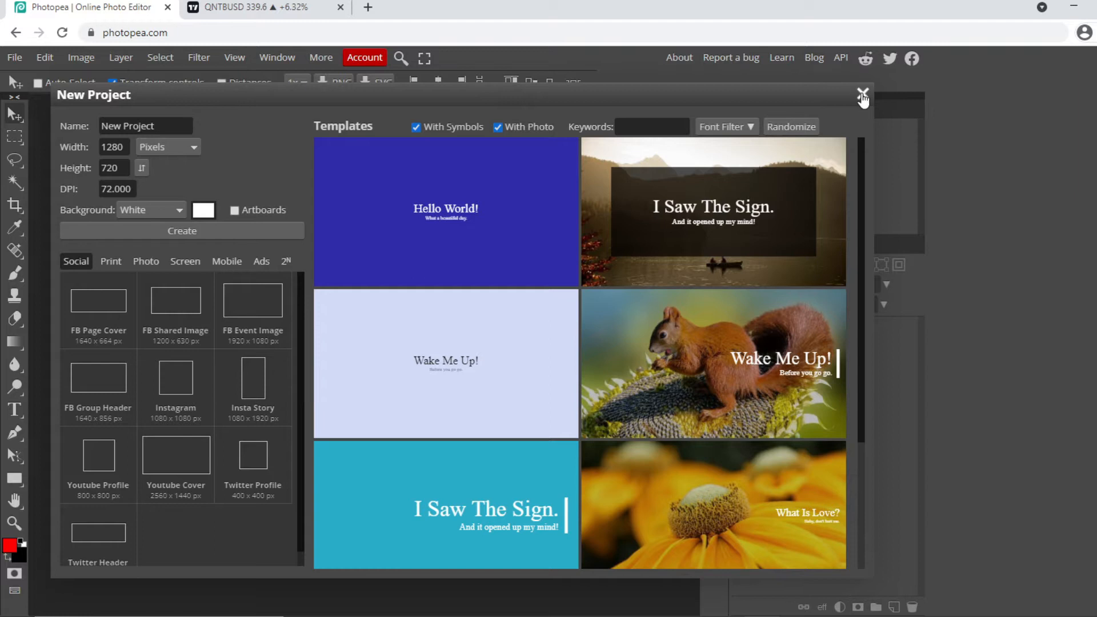
- Open the Photoshop document 02.psd from the PSDs folder
{"action": "left_click", "coordinate": [14, 60]}
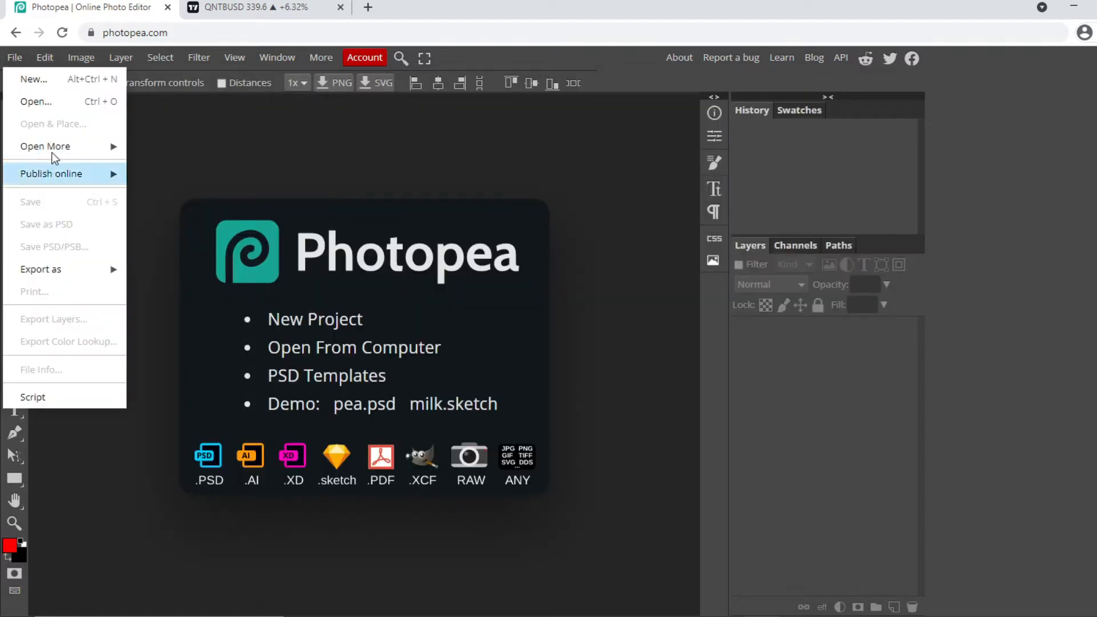
{"action": "left_click", "coordinate": [47, 105]}
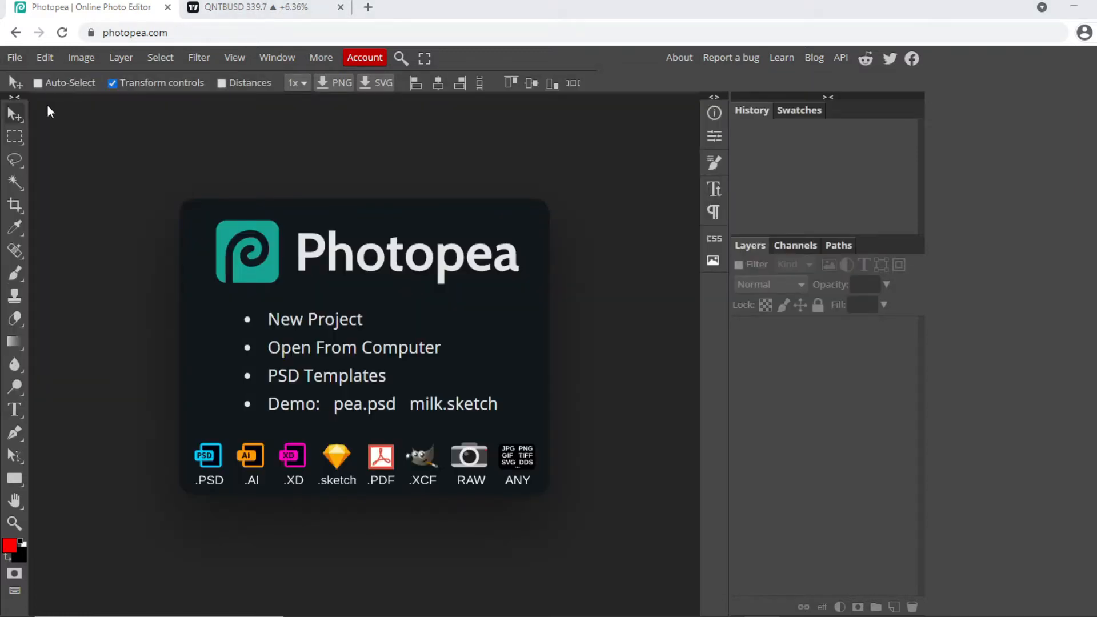
{"action": "left_click", "coordinate": [360, 139]}
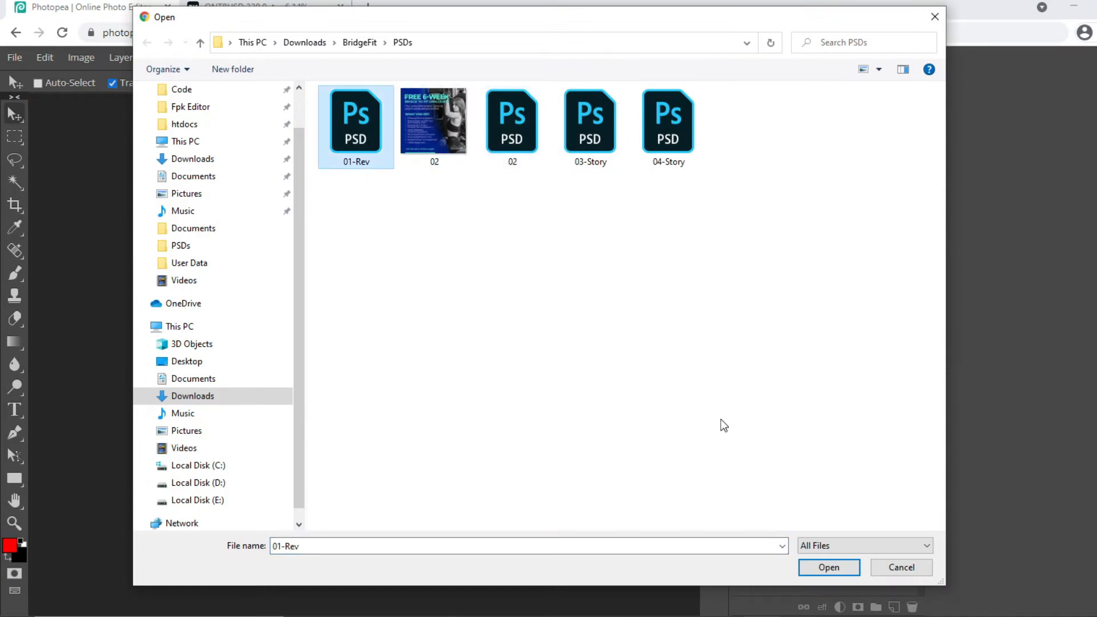
{"action": "left_click", "coordinate": [509, 125]}
{"action": "left_click", "coordinate": [819, 568]}
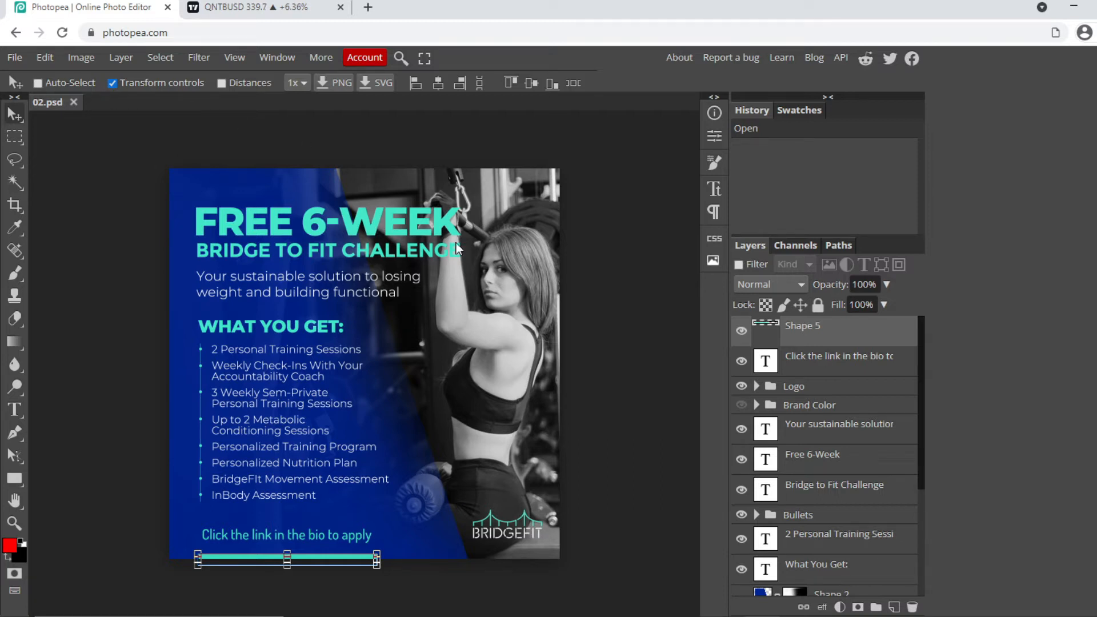
- Preview the background photos on Layer 1 and Layer 2 by switching each layer's visibility
{"action": "scroll", "coordinate": [453, 307], "scroll_direction": "down", "scroll_amount": 5}
{"action": "scroll", "coordinate": [453, 306], "scroll_direction": "up", "scroll_amount": 5}
{"action": "scroll", "coordinate": [886, 407], "scroll_direction": "down", "scroll_amount": 3}
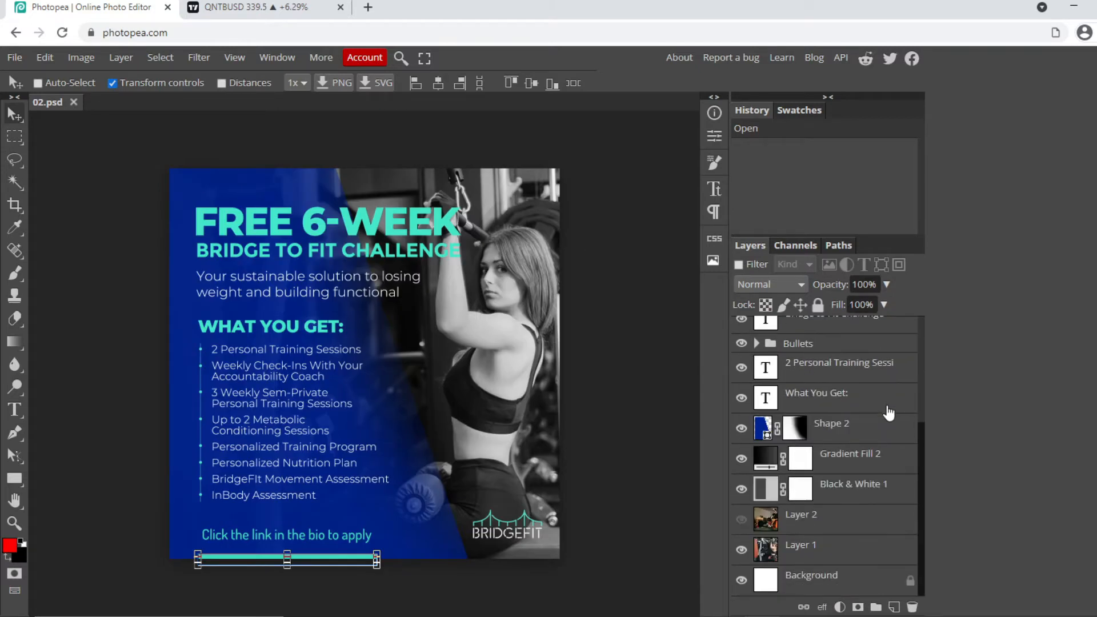
{"action": "left_click", "coordinate": [811, 549]}
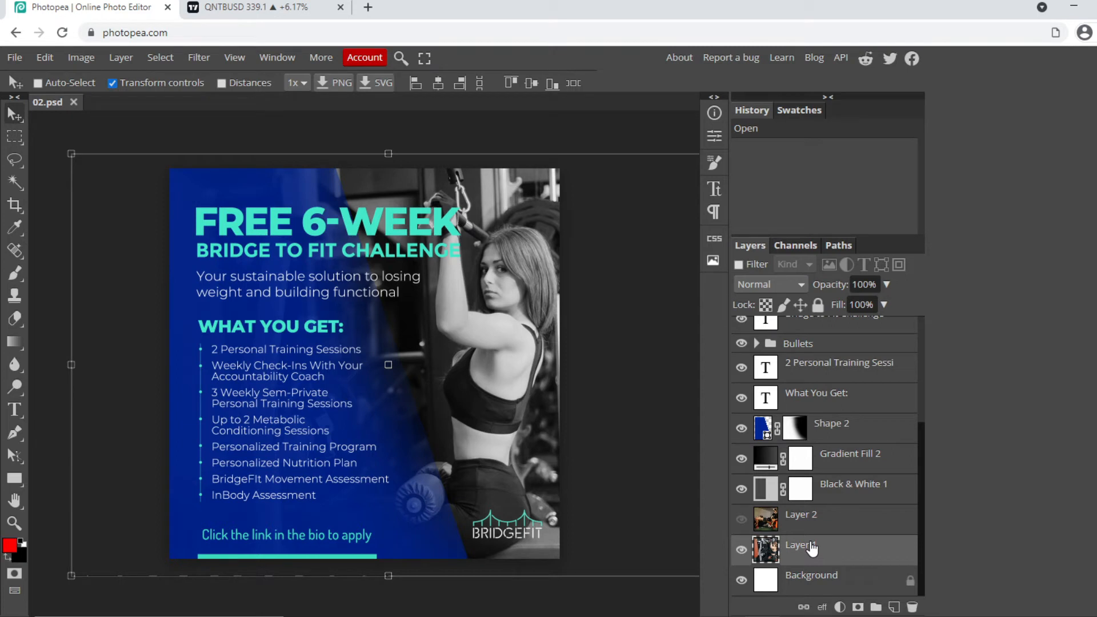
{"action": "left_click", "coordinate": [741, 550]}
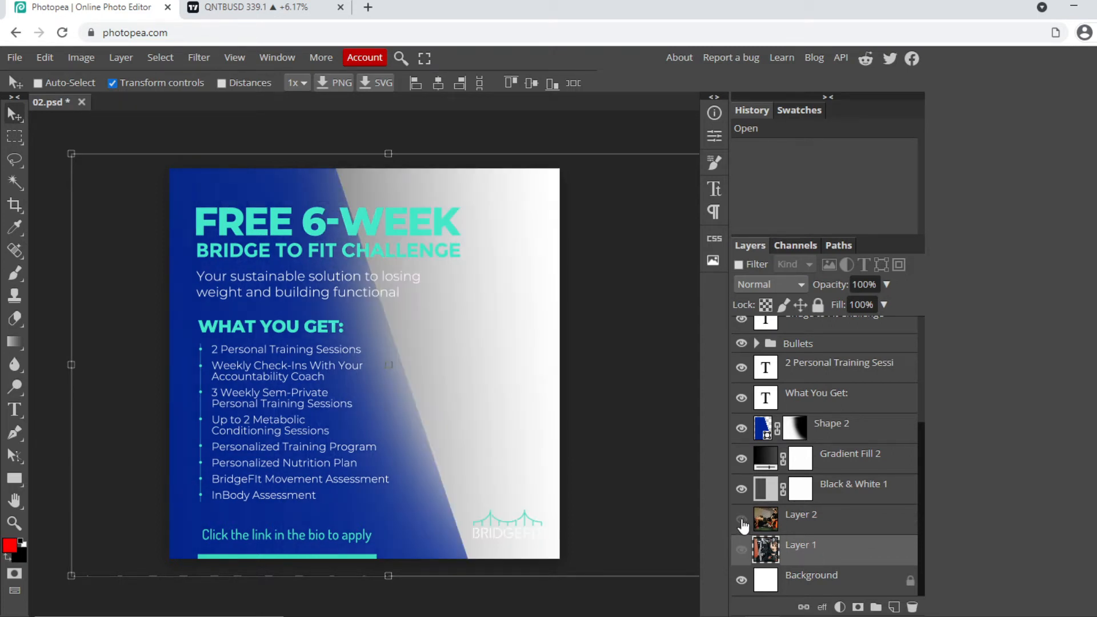
{"action": "left_click", "coordinate": [742, 552]}
{"action": "left_click", "coordinate": [741, 518]}
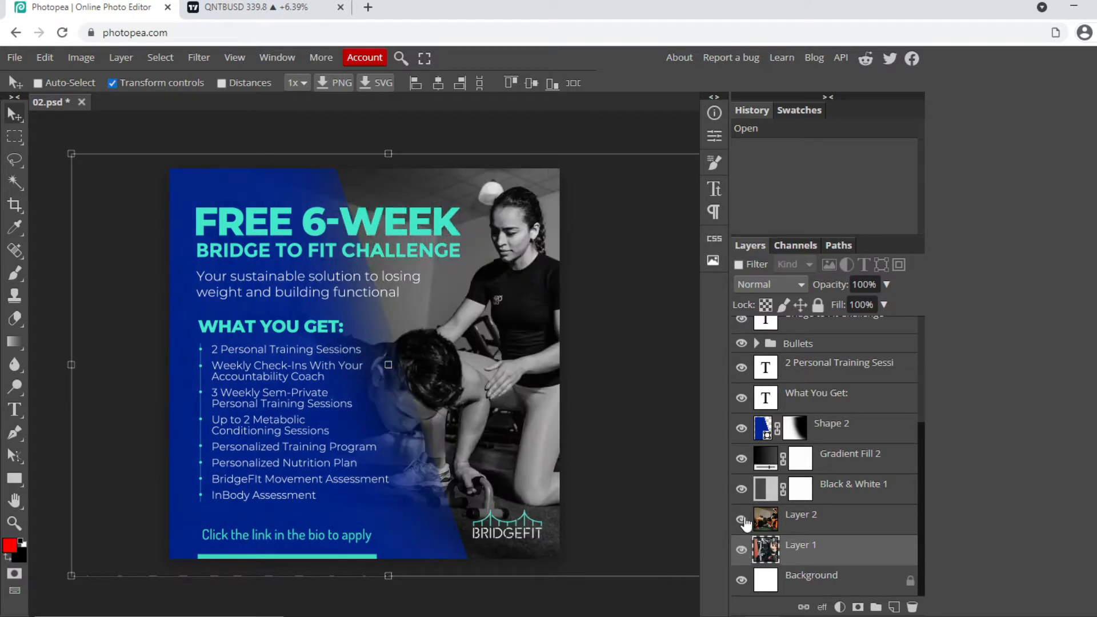
{"action": "left_click", "coordinate": [742, 519]}
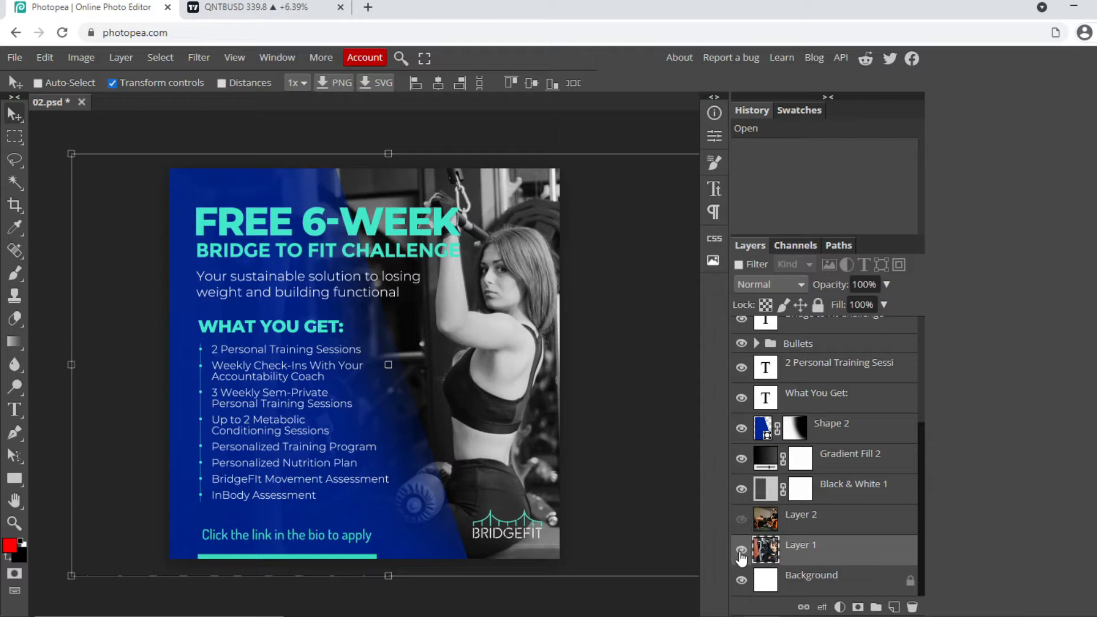
- Show Layer 2, compare its photo with and without the Black & White 1 adjustment, and review the layer stack
{"action": "left_click", "coordinate": [741, 552]}
{"action": "left_click", "coordinate": [742, 550]}
{"action": "left_click", "coordinate": [742, 518]}
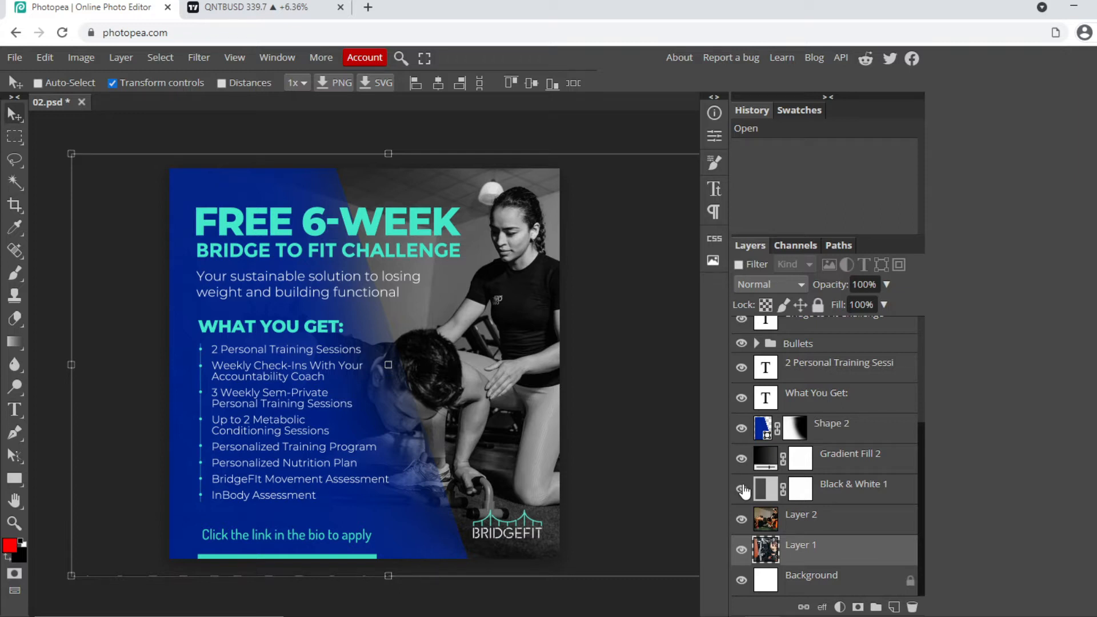
{"action": "left_click", "coordinate": [743, 489]}
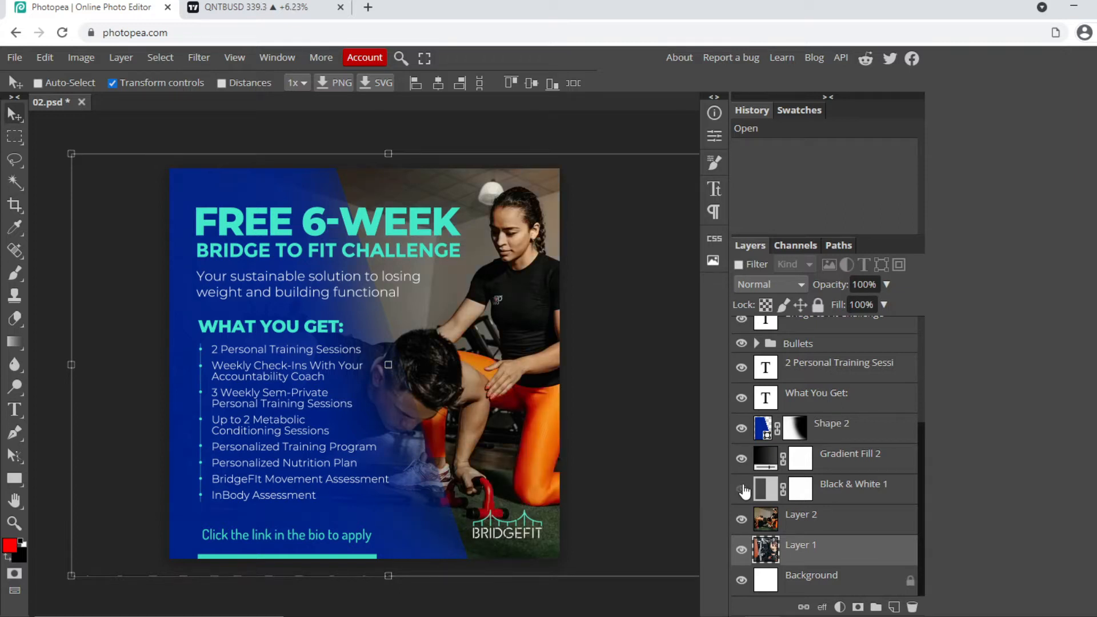
{"action": "left_click", "coordinate": [742, 489]}
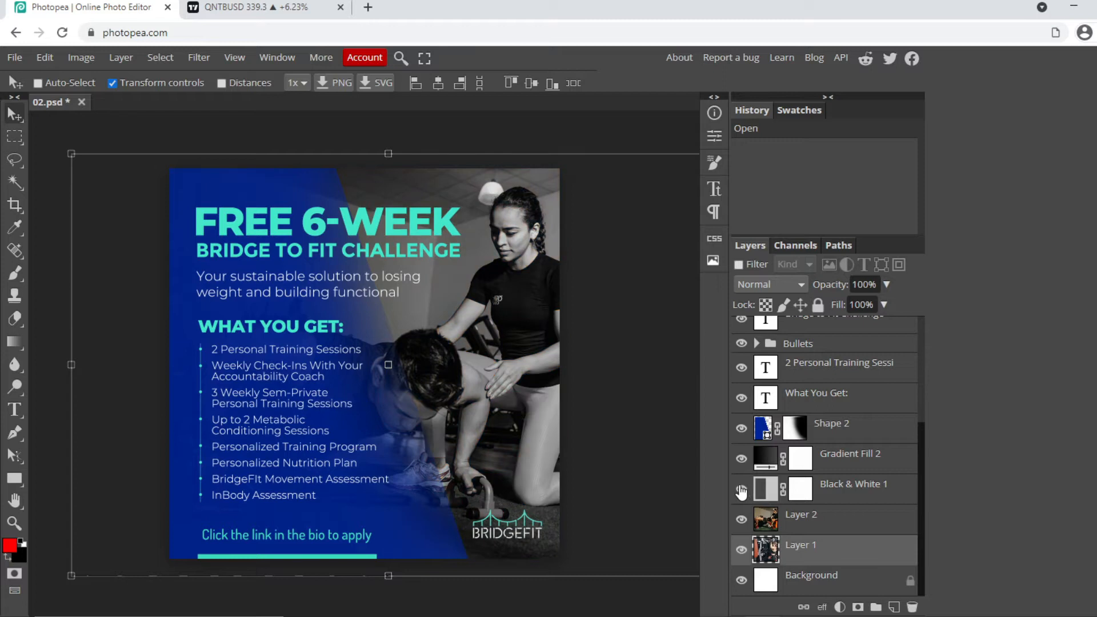
{"action": "scroll", "coordinate": [812, 449], "scroll_direction": "up", "scroll_amount": 5}
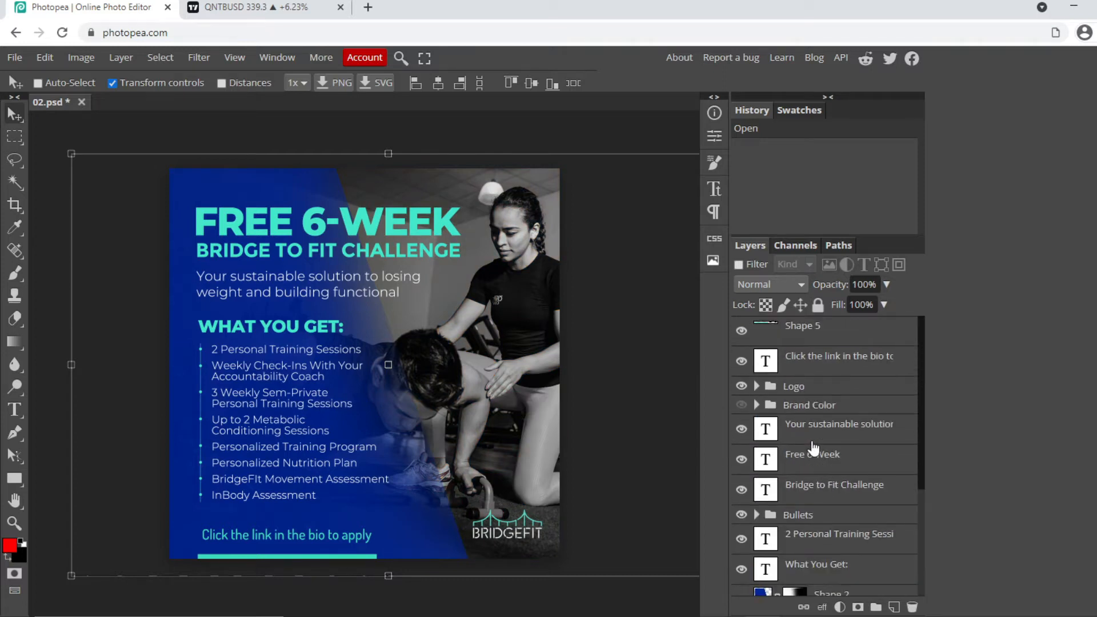
{"action": "scroll", "coordinate": [814, 448], "scroll_direction": "down", "scroll_amount": 5}
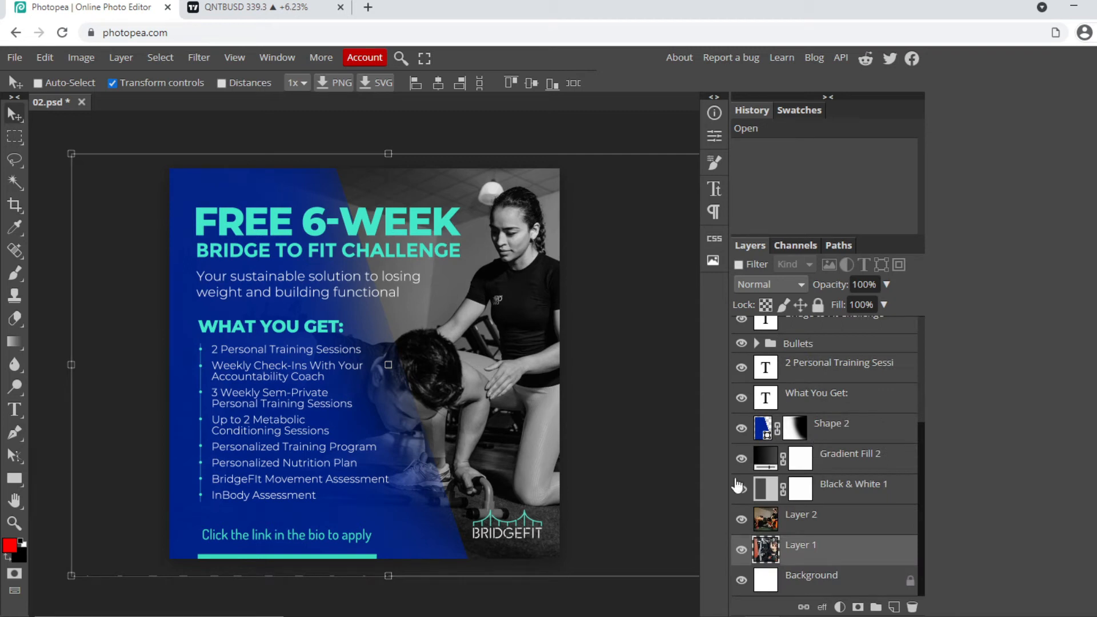
{"action": "scroll", "coordinate": [821, 454], "scroll_direction": "up", "scroll_amount": 5}
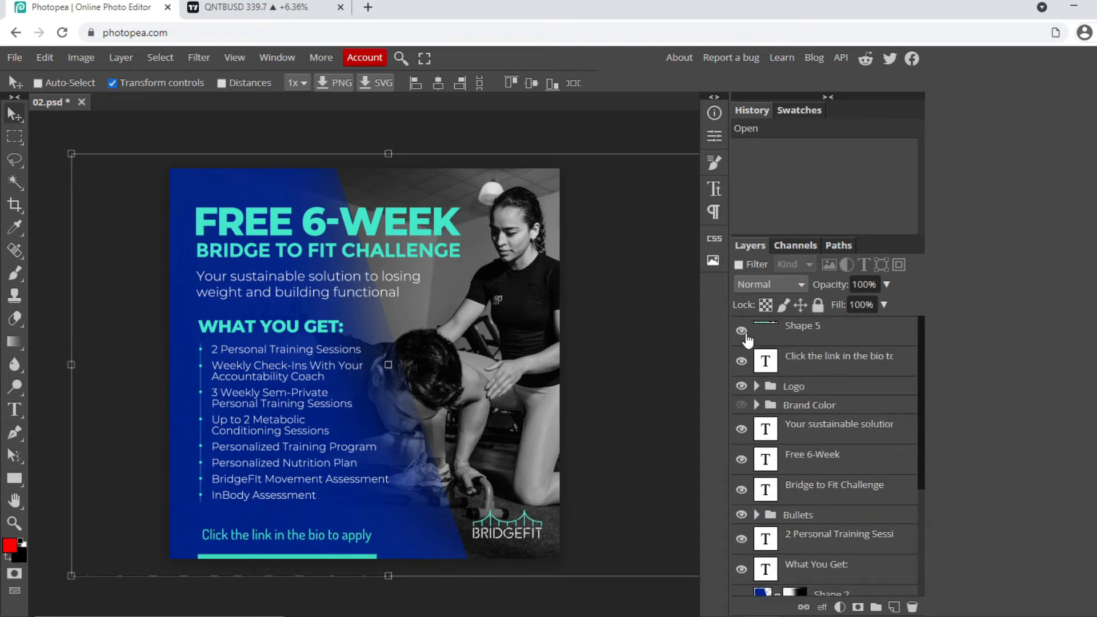
{"action": "scroll", "coordinate": [748, 339], "scroll_direction": "down", "scroll_amount": 5}
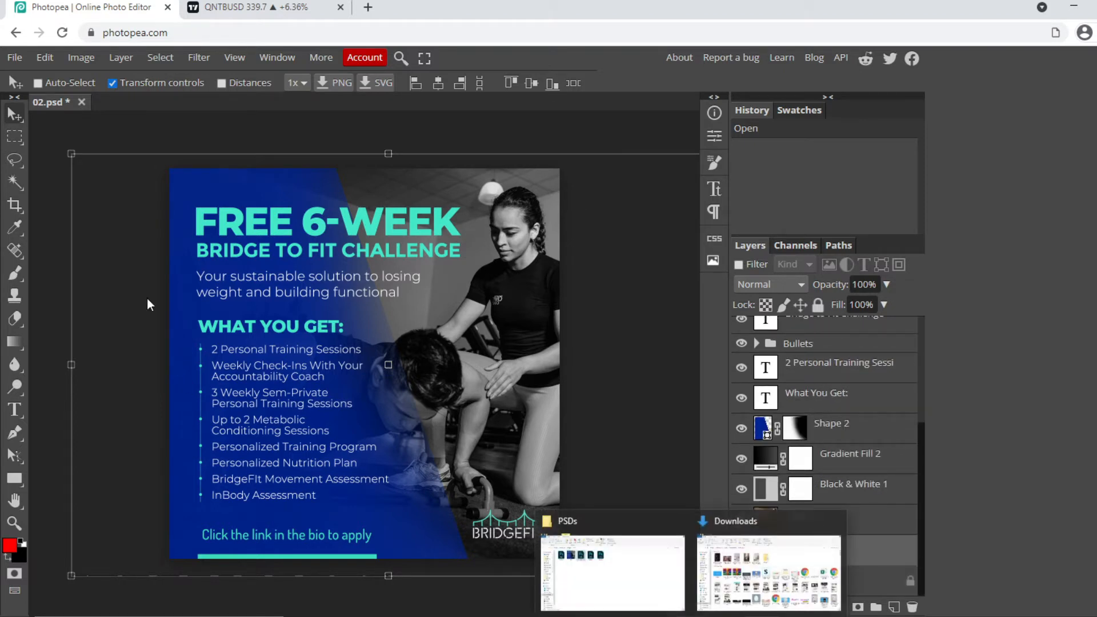
- Open the Unsplash photo of the lunging man from the BridgeFit folder as a second document
{"action": "left_click", "coordinate": [16, 59]}
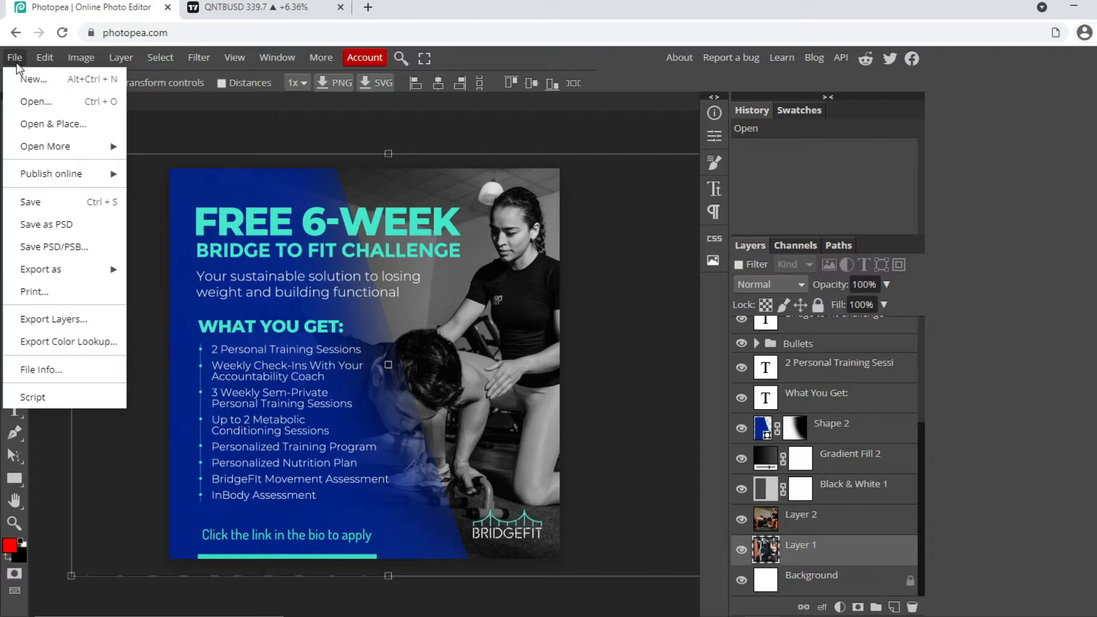
{"action": "left_click", "coordinate": [58, 106]}
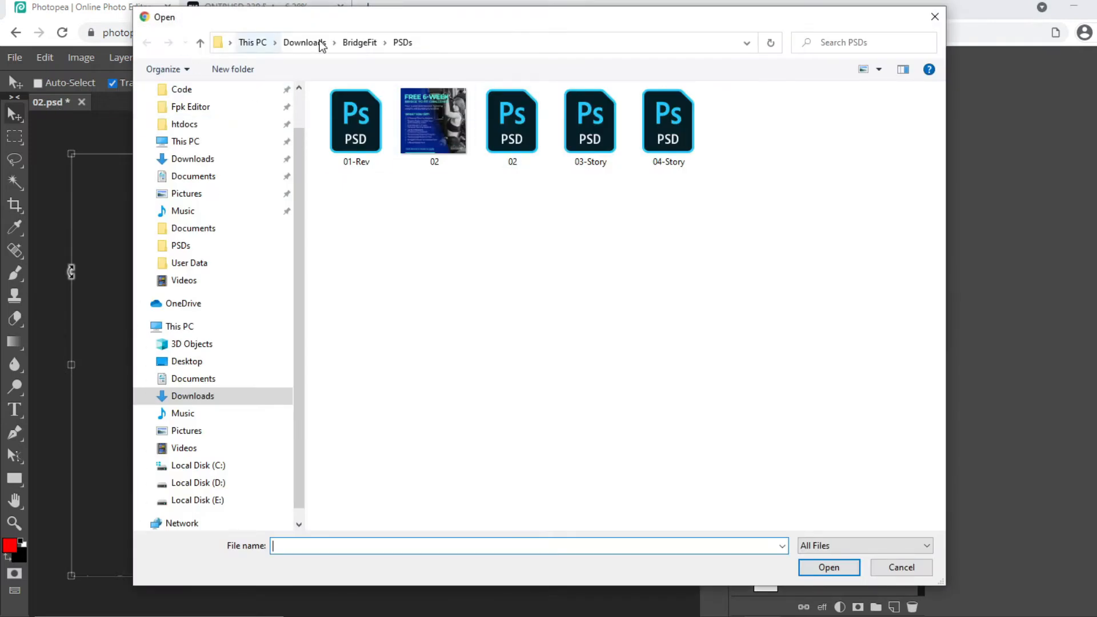
{"action": "left_click", "coordinate": [362, 46]}
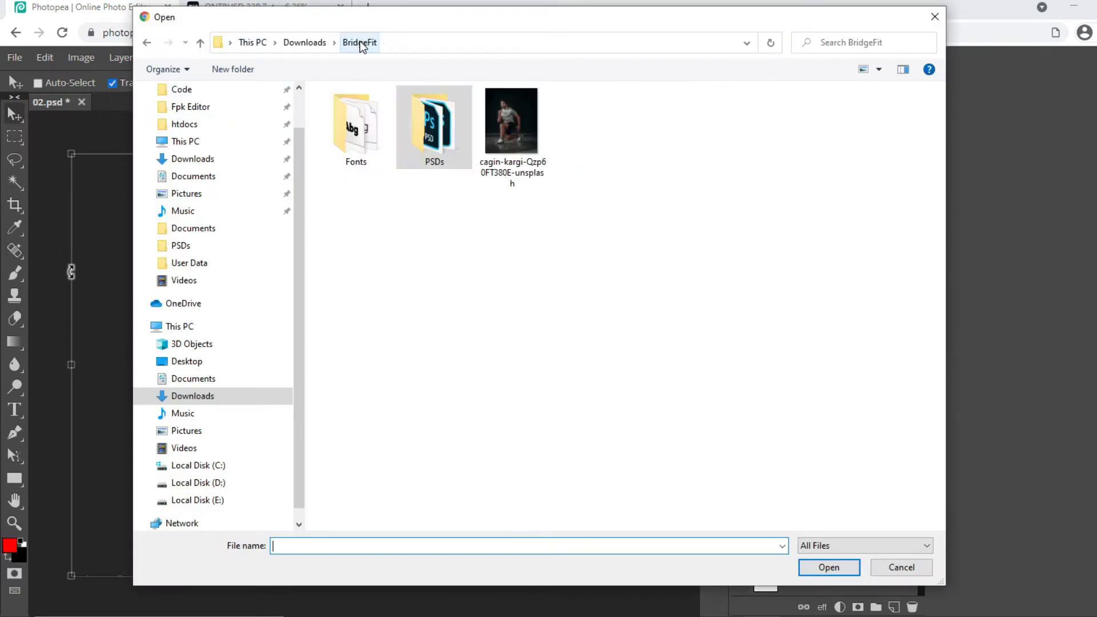
{"action": "left_click", "coordinate": [515, 123]}
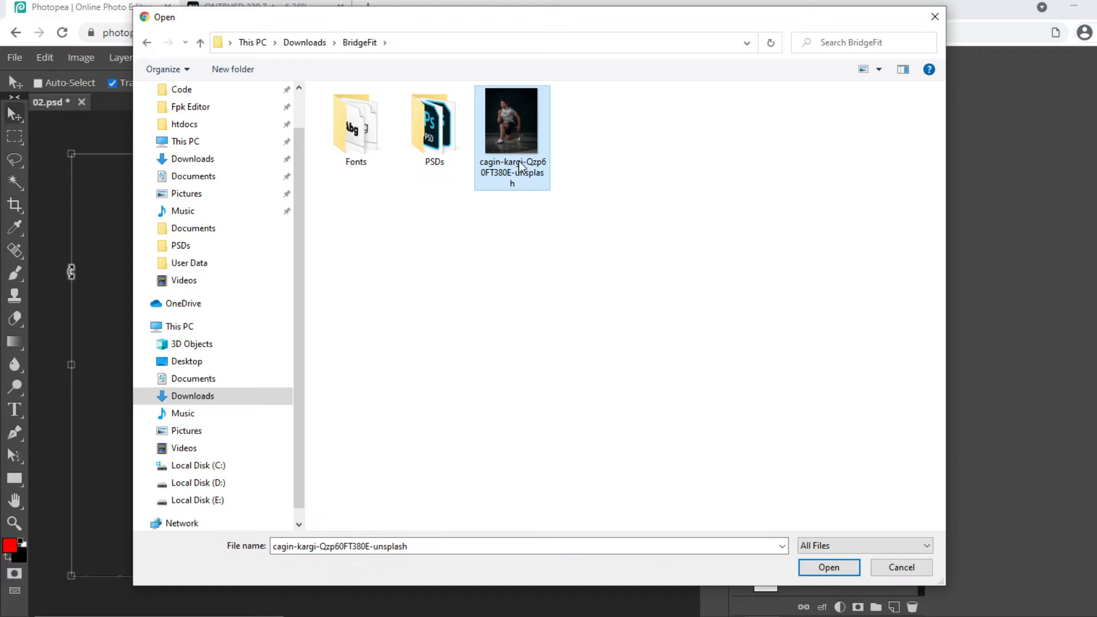
{"action": "left_click", "coordinate": [838, 568]}
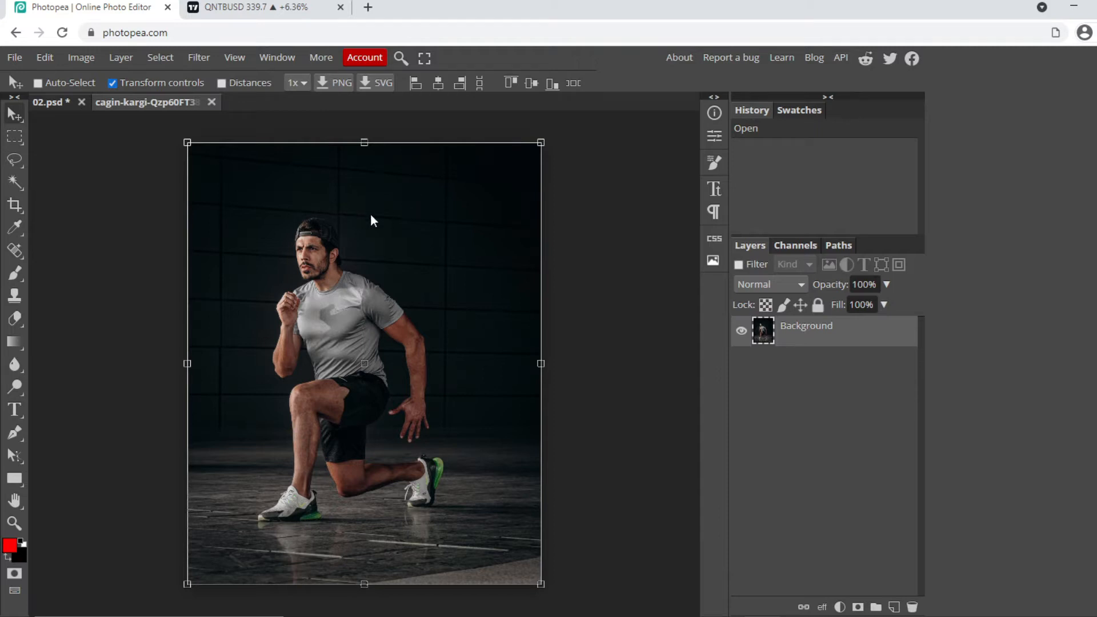
- Copy the lunging man photo into 02.psd above Layer 1 and hide Layer 2
{"action": "left_click_drag", "start_coordinate": [410, 207], "coordinate": [65, 101]}
{"action": "left_click_drag", "start_coordinate": [463, 300], "coordinate": [463, 300]}
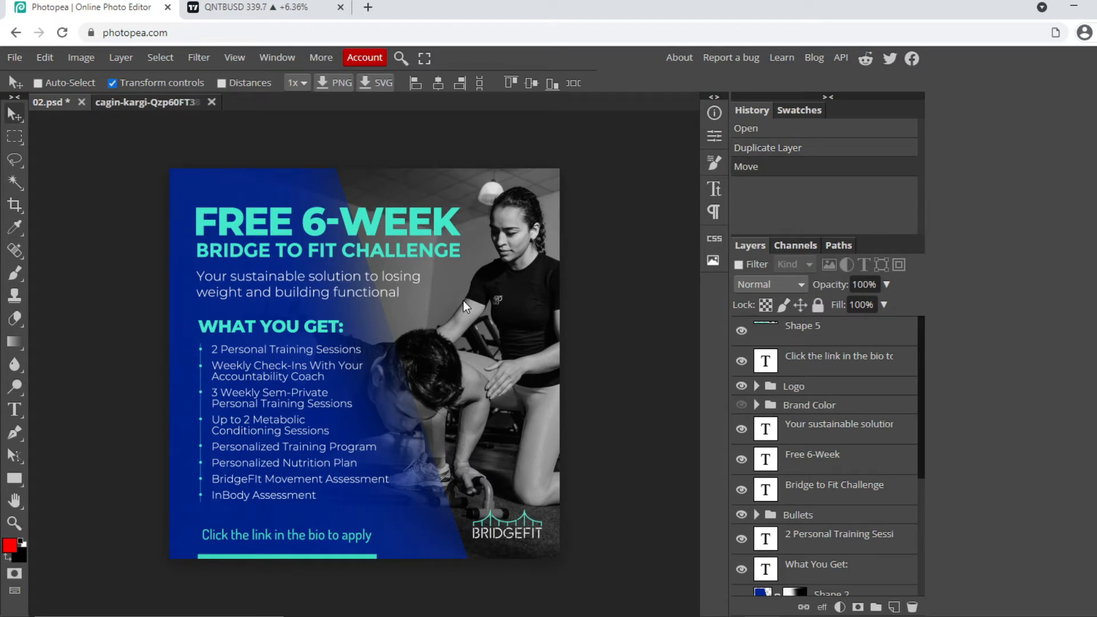
{"action": "scroll", "coordinate": [796, 461], "scroll_direction": "down", "scroll_amount": 4}
{"action": "scroll", "coordinate": [796, 461], "scroll_direction": "up", "scroll_amount": 2}
{"action": "scroll", "coordinate": [796, 461], "scroll_direction": "down", "scroll_amount": 4}
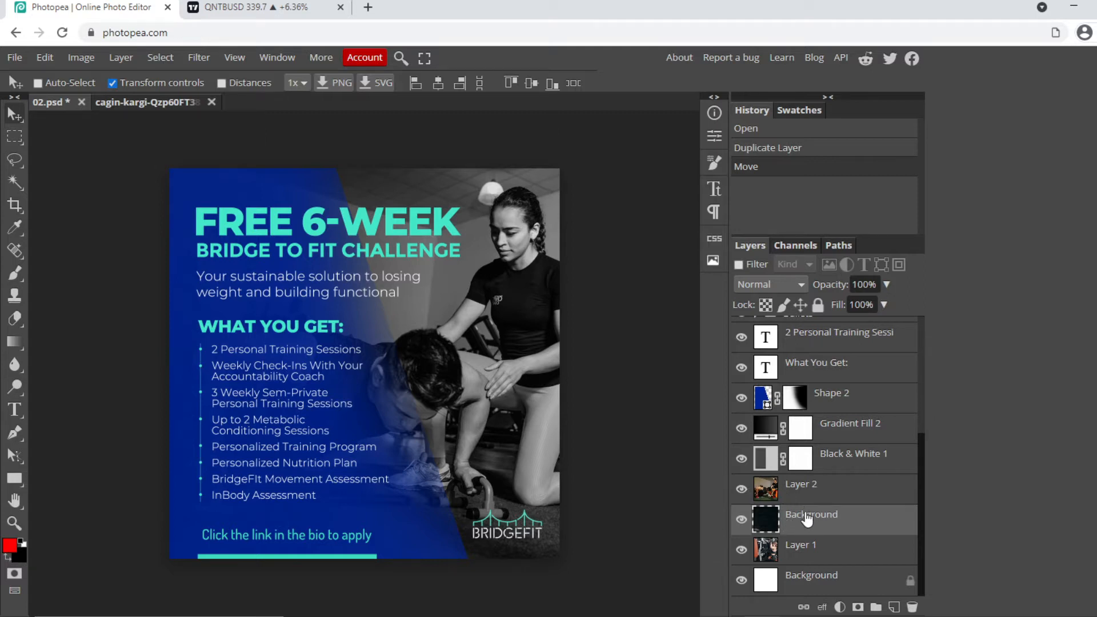
{"action": "left_click", "coordinate": [741, 489]}
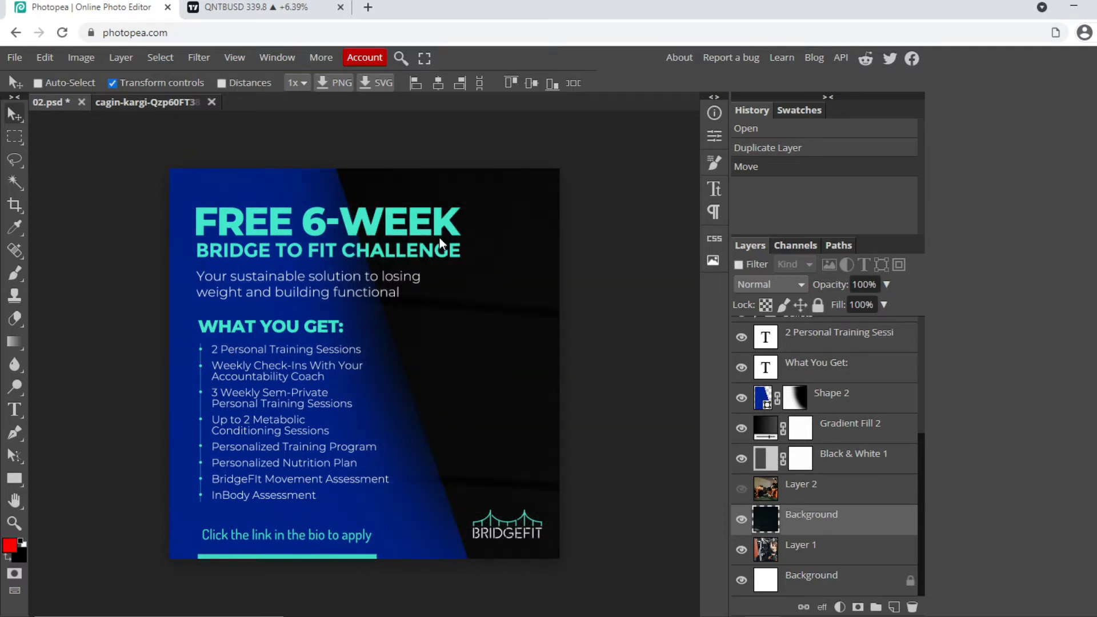
- Scale the copied photo layer down proportionally to about 37.7% with the transform controls
{"action": "scroll", "coordinate": [444, 242], "scroll_direction": "down", "scroll_amount": 6}
{"action": "scroll", "coordinate": [392, 348], "scroll_direction": "up", "scroll_amount": 5}
{"action": "scroll", "coordinate": [392, 347], "scroll_direction": "up", "scroll_amount": 4}
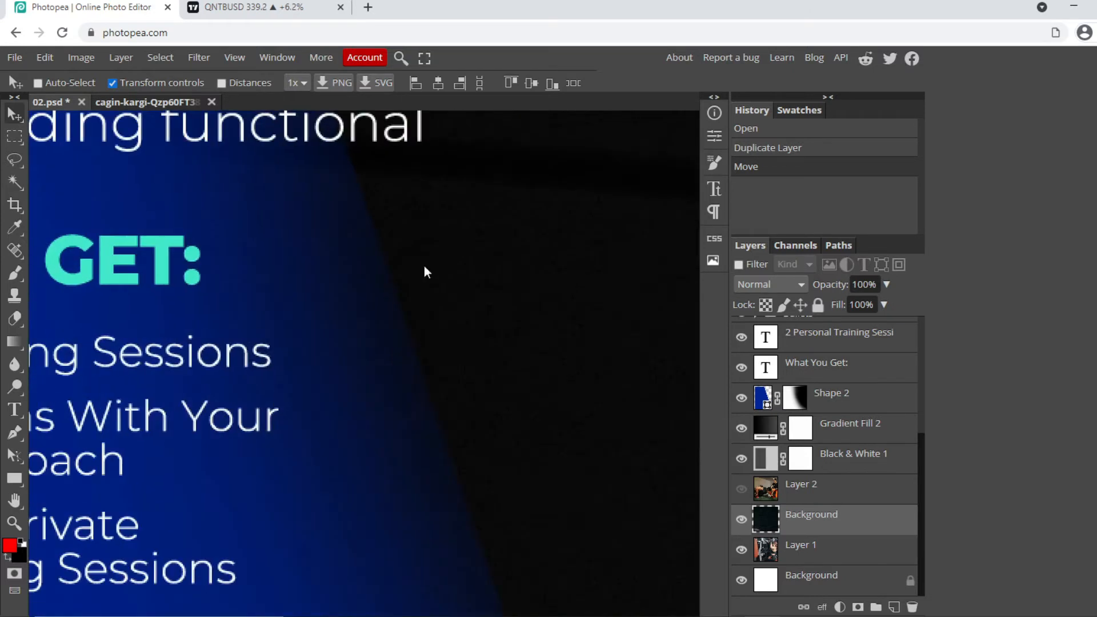
{"action": "scroll", "coordinate": [424, 268], "scroll_direction": "down", "scroll_amount": 5}
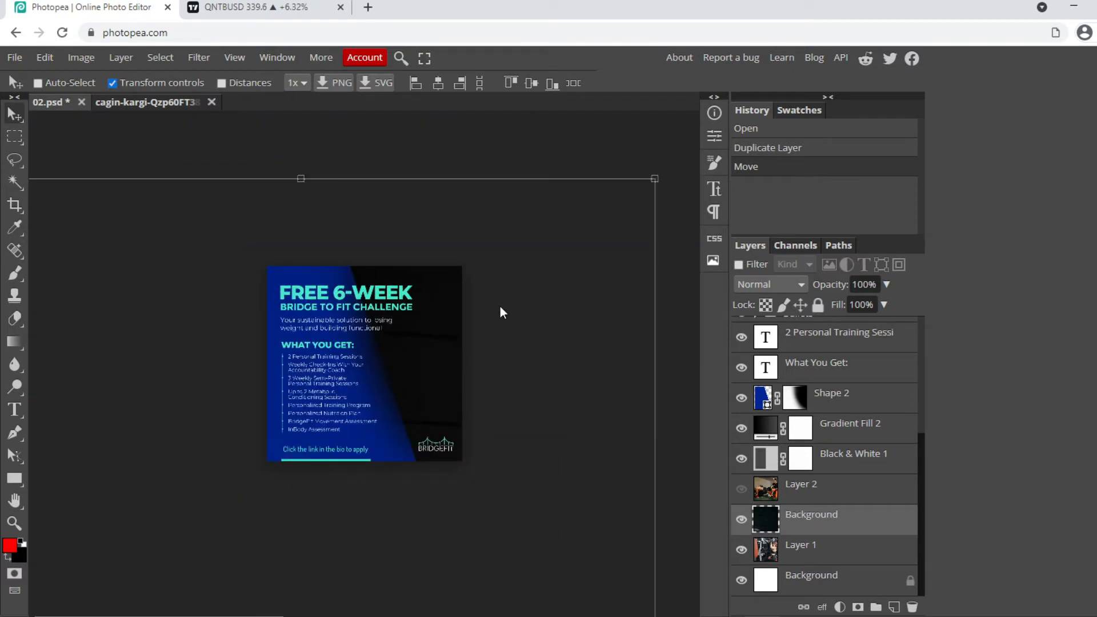
{"action": "scroll", "coordinate": [499, 307], "scroll_direction": "down", "scroll_amount": 3}
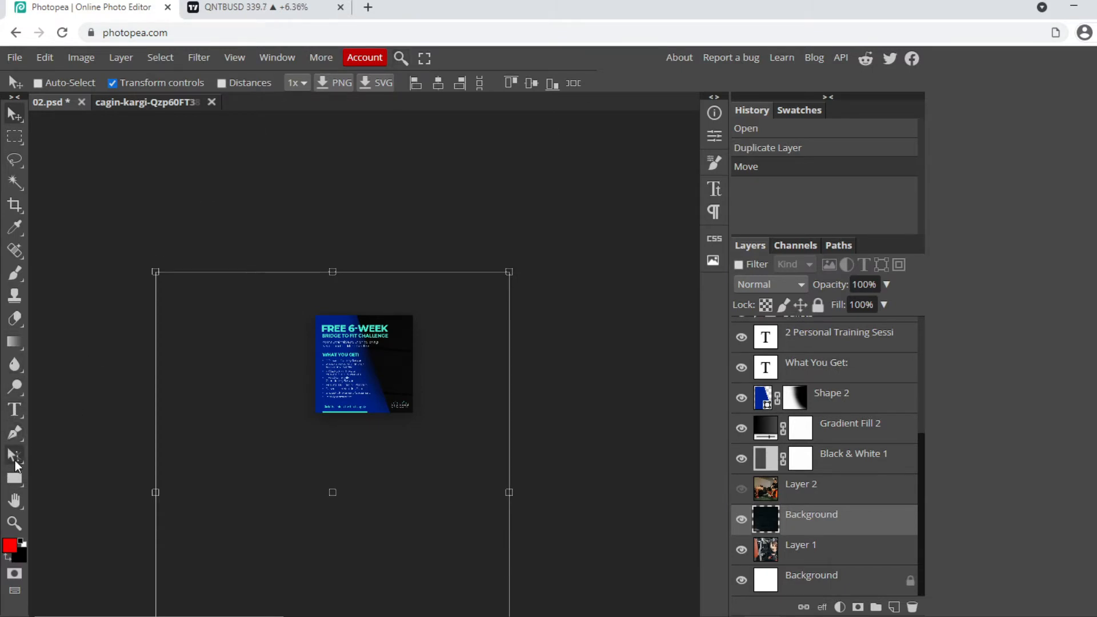
{"action": "left_click", "coordinate": [18, 529]}
{"action": "left_click", "coordinate": [366, 352]}
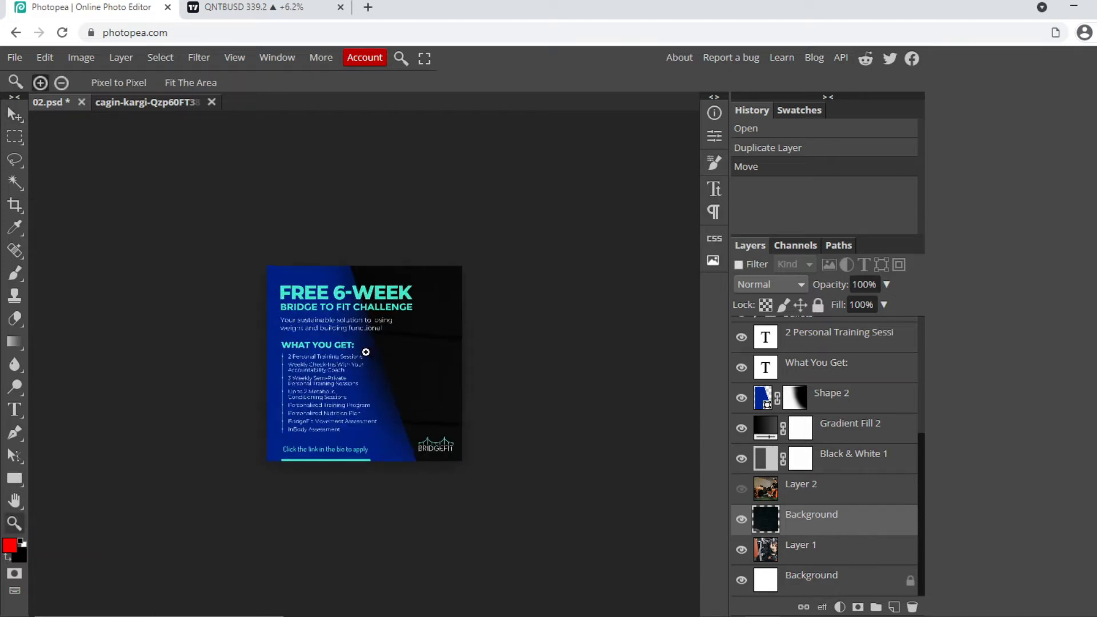
{"action": "left_click", "coordinate": [61, 84]}
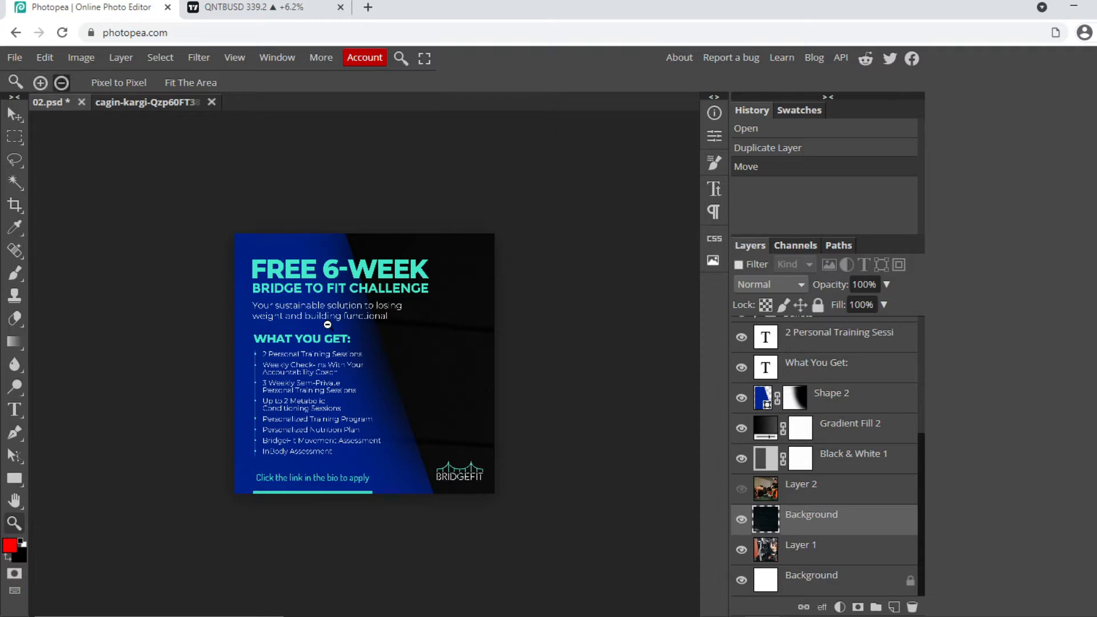
{"action": "left_click", "coordinate": [327, 325]}
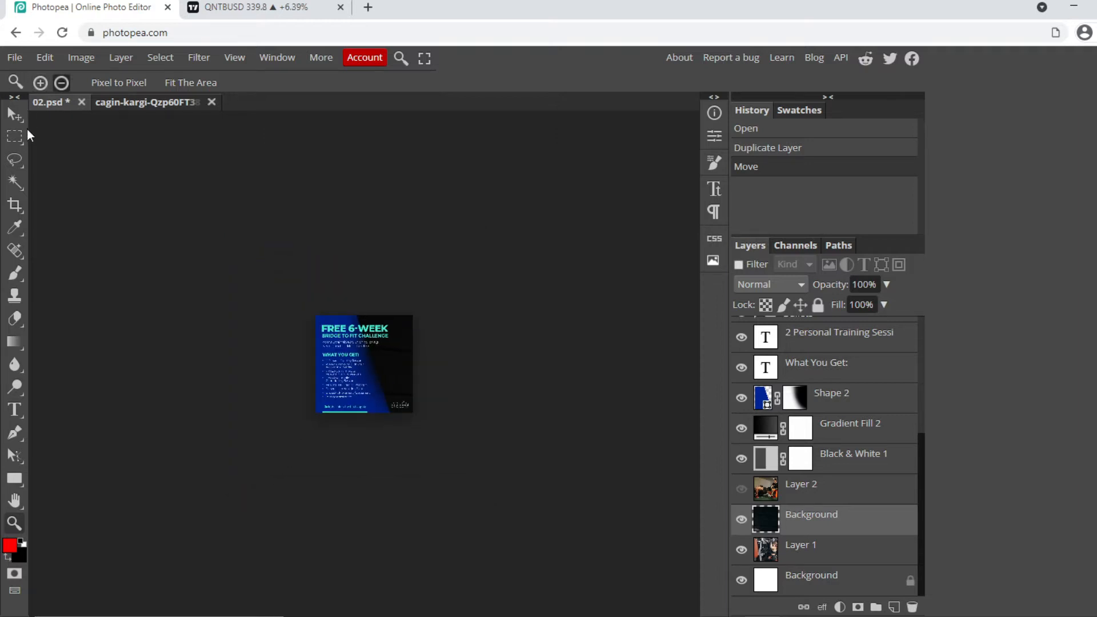
{"action": "left_click", "coordinate": [15, 114]}
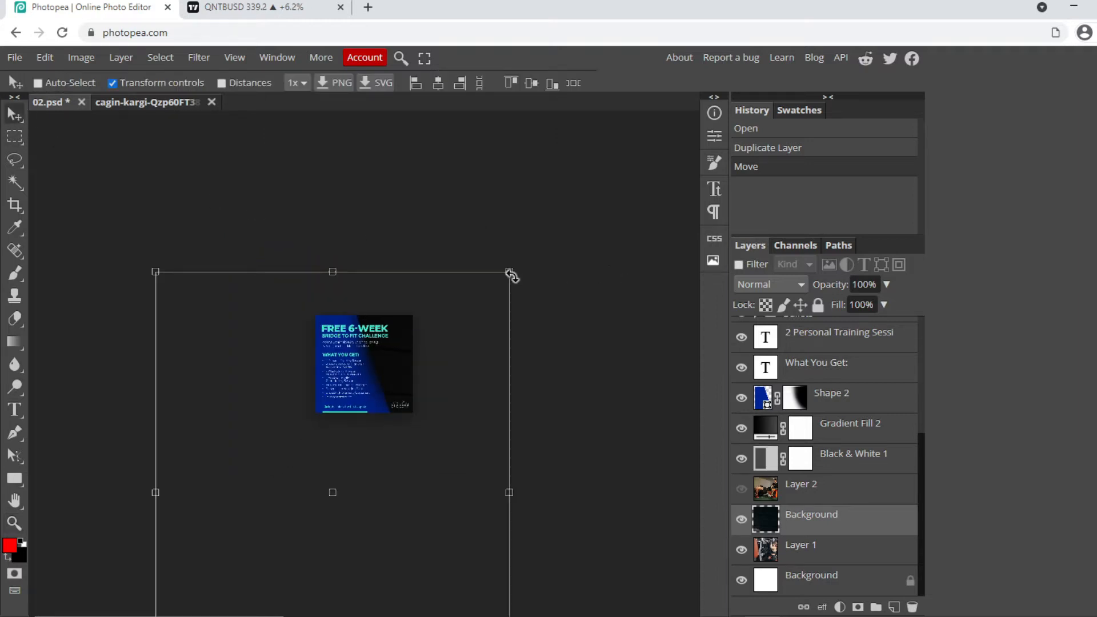
{"action": "left_click", "coordinate": [121, 84]}
{"action": "left_click", "coordinate": [122, 84]}
{"action": "left_click_drag", "start_coordinate": [510, 270], "coordinate": [509, 271]}
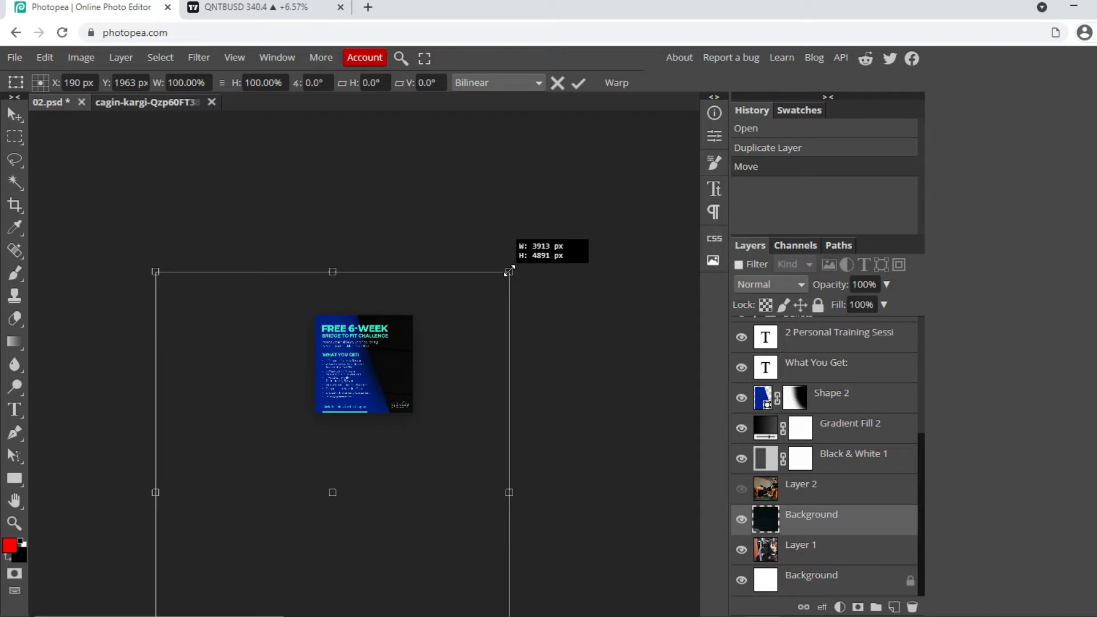
{"action": "left_click_drag", "start_coordinate": [509, 271], "coordinate": [399, 332]}
{"action": "scroll", "coordinate": [411, 352], "scroll_direction": "up", "scroll_amount": 5}
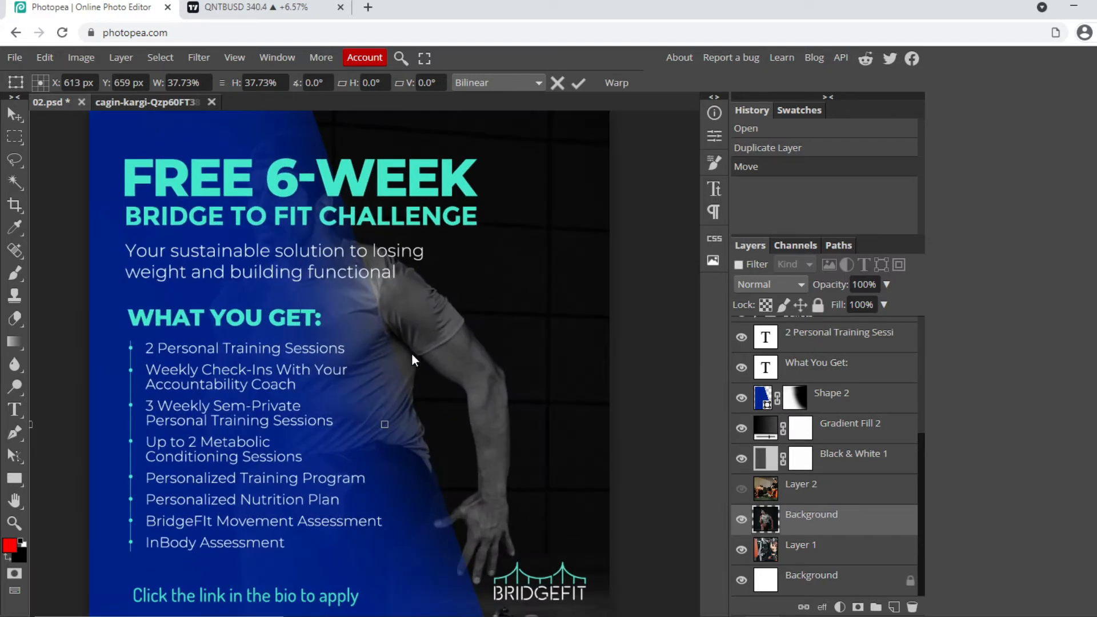
- Move the scaled photo to about X 941 px, Y 649 px so the man sits beside the blue text area
{"action": "scroll", "coordinate": [403, 352], "scroll_direction": "down", "scroll_amount": 5}
{"action": "scroll", "coordinate": [402, 351], "scroll_direction": "up", "scroll_amount": 2}
{"action": "scroll", "coordinate": [402, 351], "scroll_direction": "up", "scroll_amount": 2}
{"action": "left_click_drag", "start_coordinate": [412, 346], "coordinate": [532, 341]}
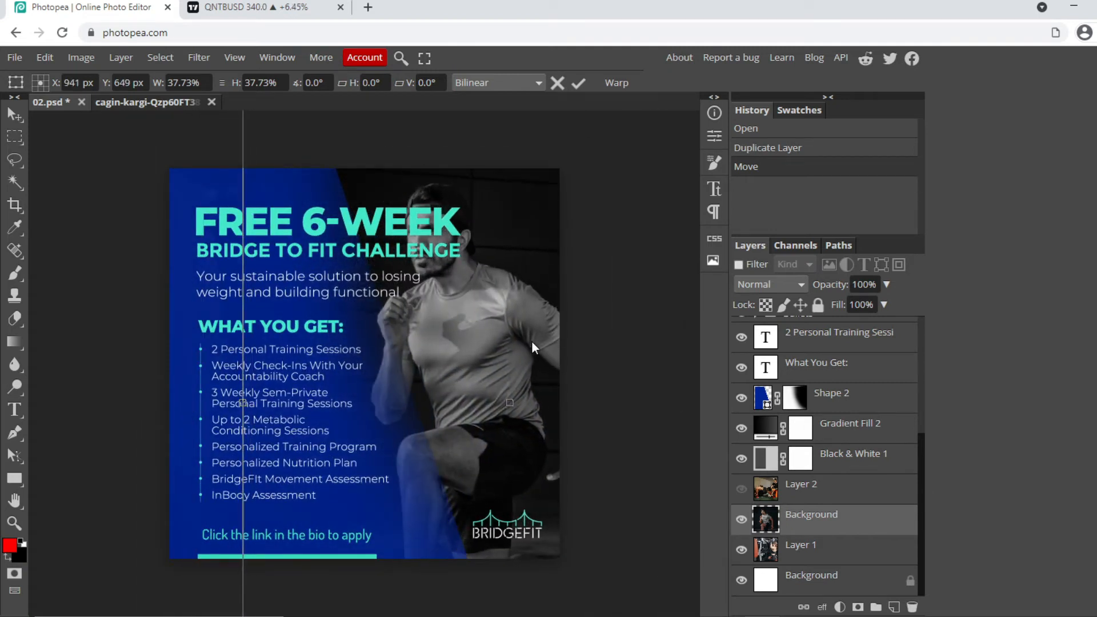
{"action": "scroll", "coordinate": [532, 341], "scroll_direction": "down", "scroll_amount": 5}
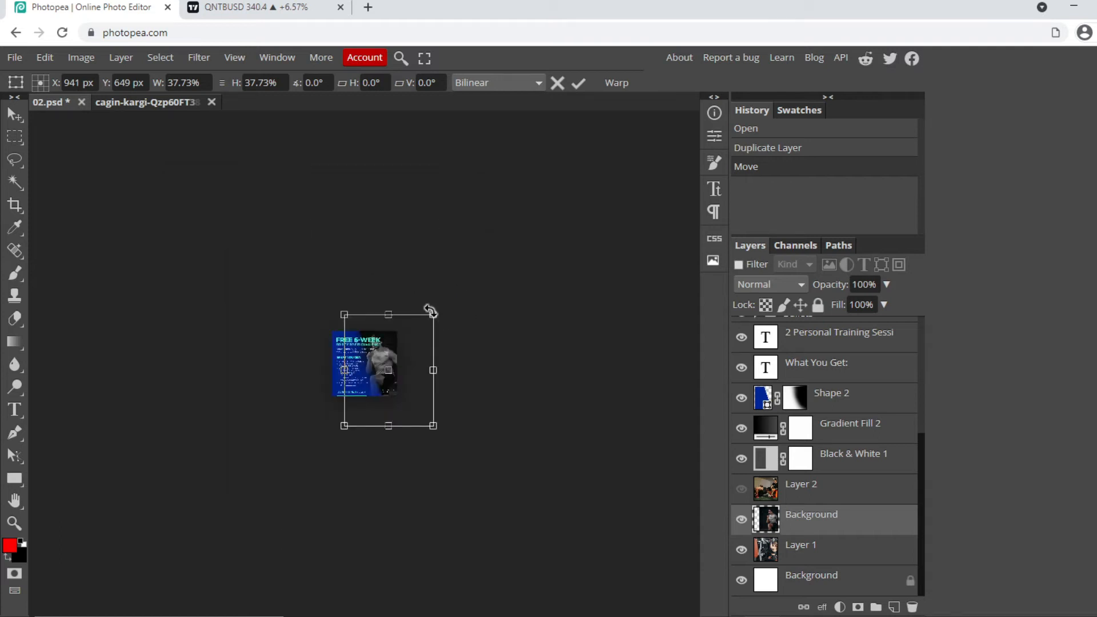
- Scale the lunging man photo down to 28.16% and move it to X 959 px, Y 589 px
{"action": "left_click_drag", "start_coordinate": [435, 311], "coordinate": [423, 326]}
{"action": "scroll", "coordinate": [393, 341], "scroll_direction": "up", "scroll_amount": 5}
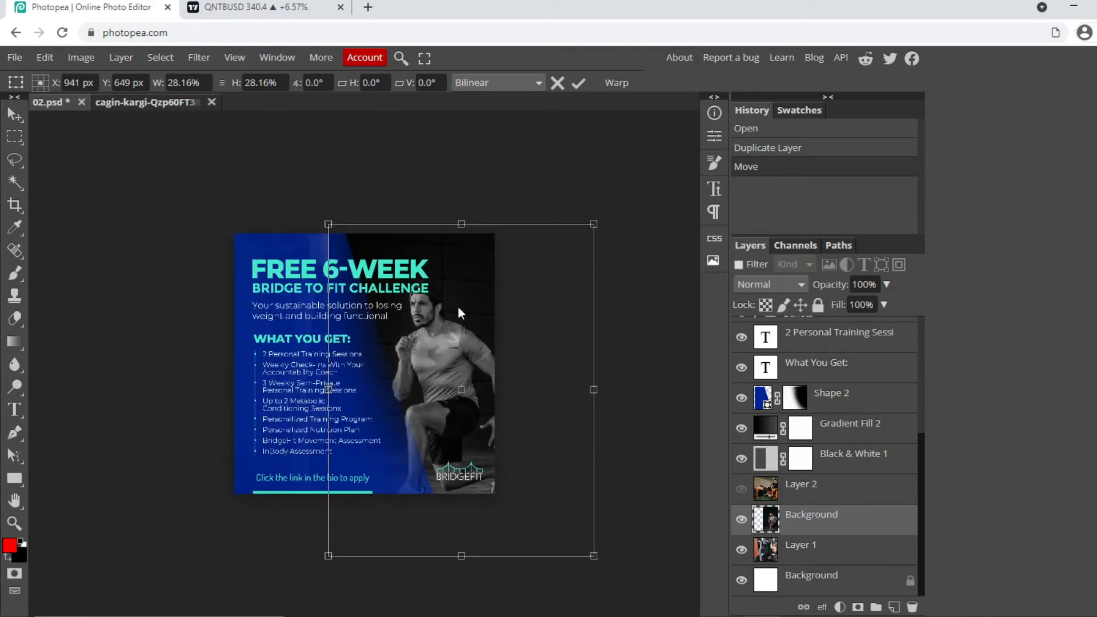
{"action": "scroll", "coordinate": [451, 309], "scroll_direction": "up", "scroll_amount": 2}
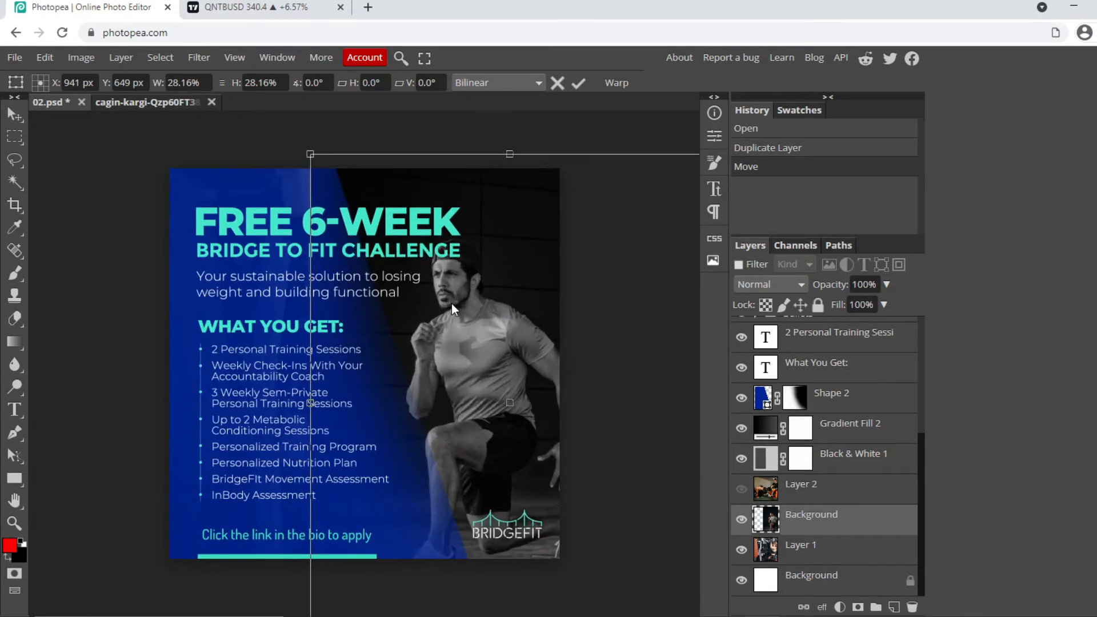
{"action": "scroll", "coordinate": [386, 290], "scroll_direction": "down", "scroll_amount": 2}
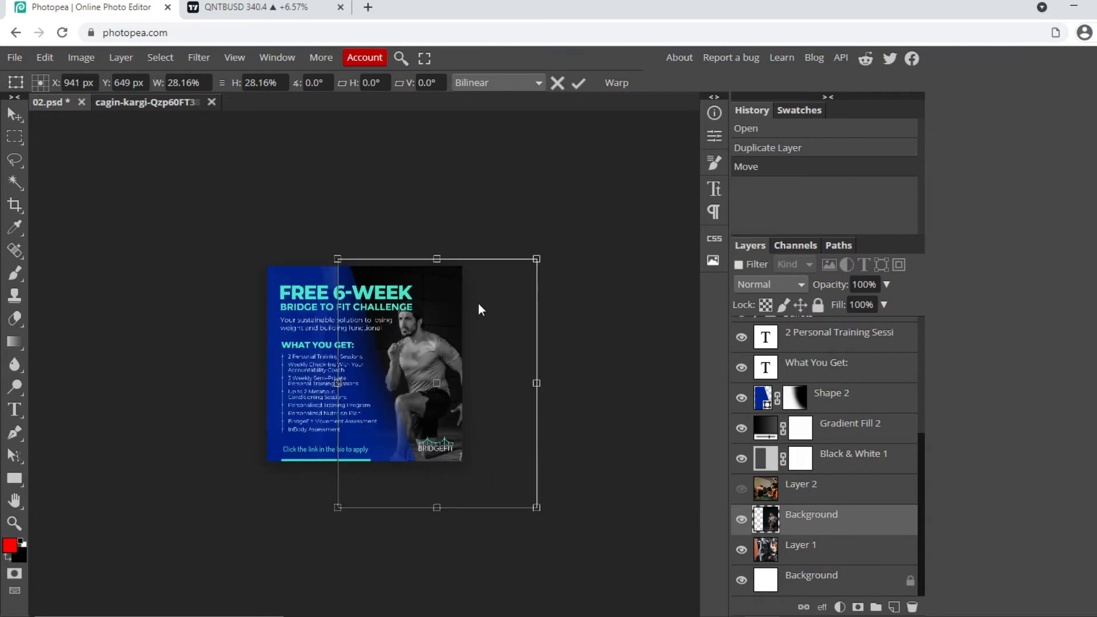
{"action": "scroll", "coordinate": [460, 309], "scroll_direction": "up", "scroll_amount": 2}
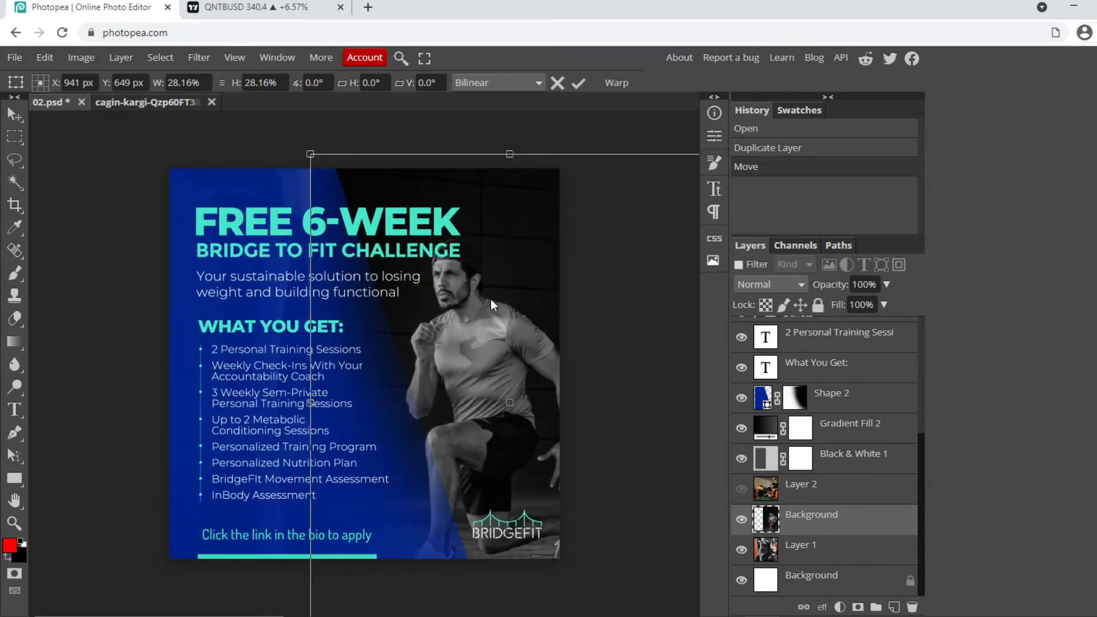
{"action": "left_click_drag", "start_coordinate": [497, 299], "coordinate": [502, 277]}
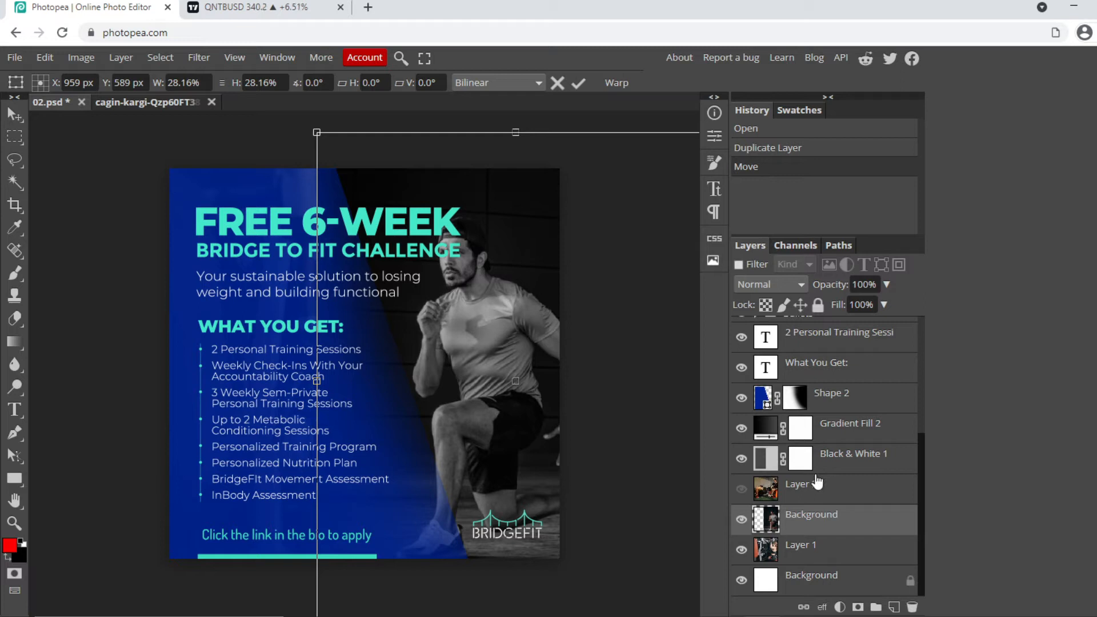
- Show Layer 2 again and delete it from the document
{"action": "left_click", "coordinate": [741, 489]}
{"action": "left_click", "coordinate": [760, 490]}
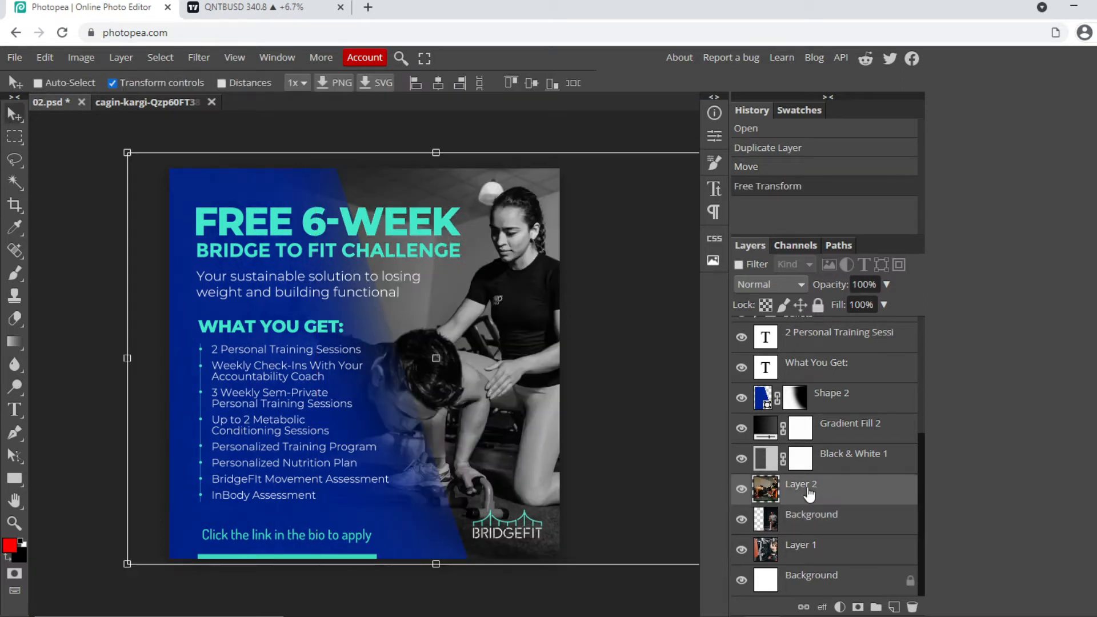
{"action": "key", "text": "Delete"}
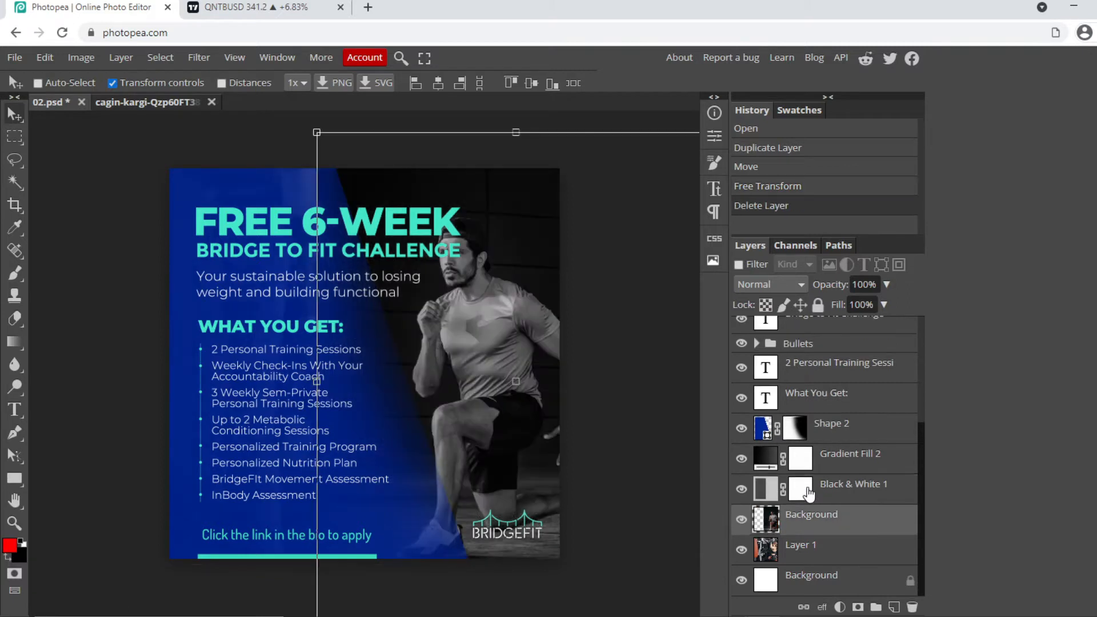
- Hide the Black & White 1 adjustment and Layer 1, and shift the lunging man photo slightly upwards
{"action": "left_click", "coordinate": [817, 550]}
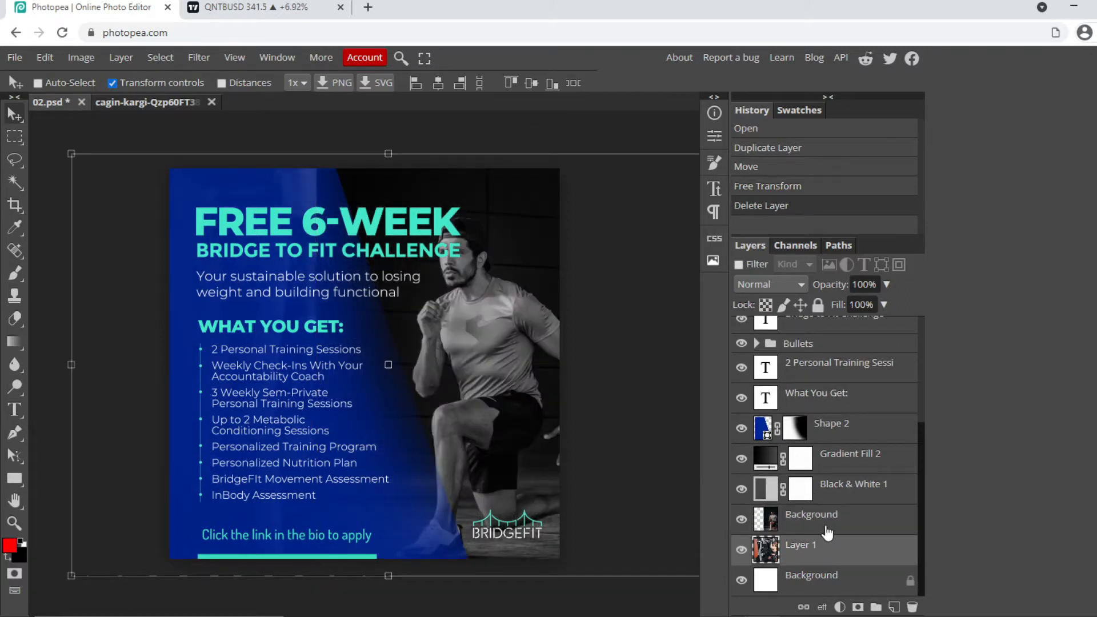
{"action": "left_click", "coordinate": [741, 489]}
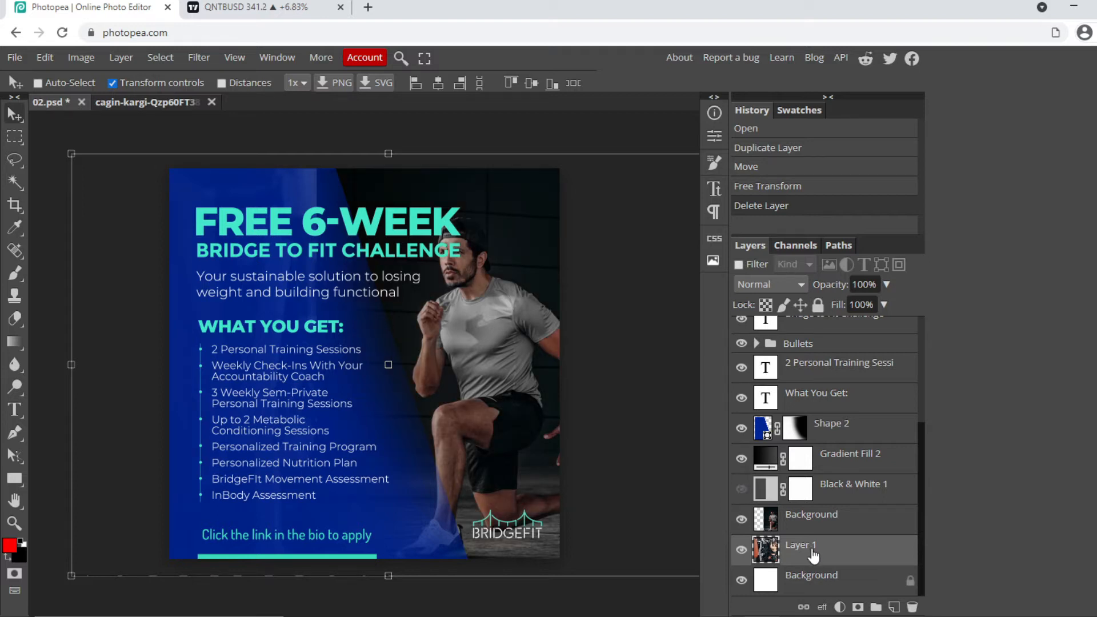
{"action": "left_click", "coordinate": [808, 519]}
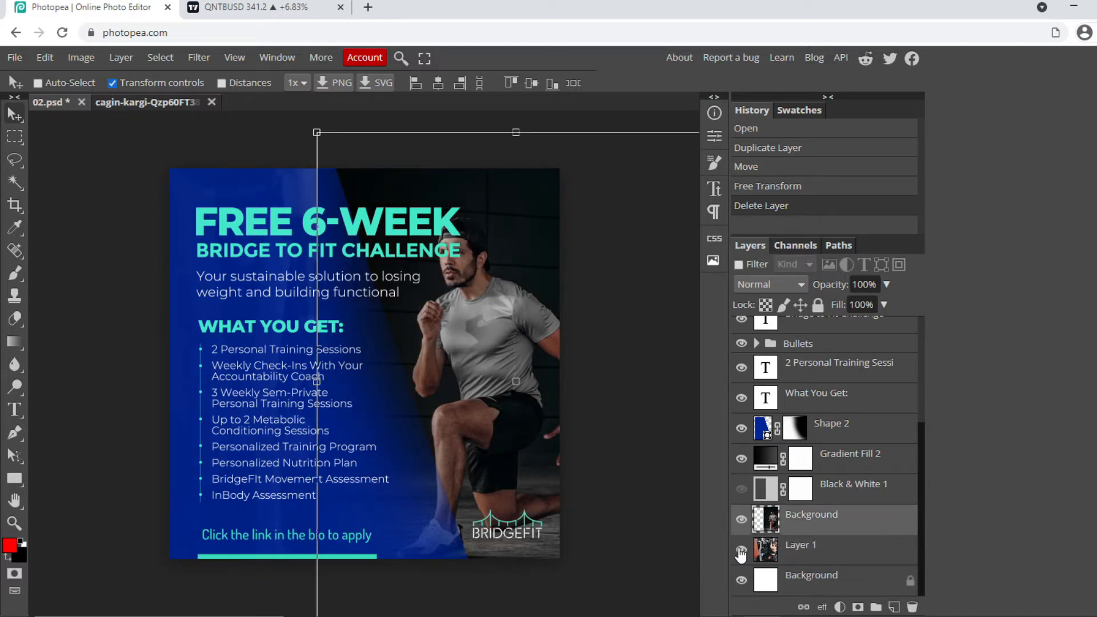
{"action": "left_click", "coordinate": [741, 550]}
{"action": "left_click_drag", "start_coordinate": [530, 368], "coordinate": [527, 338]}
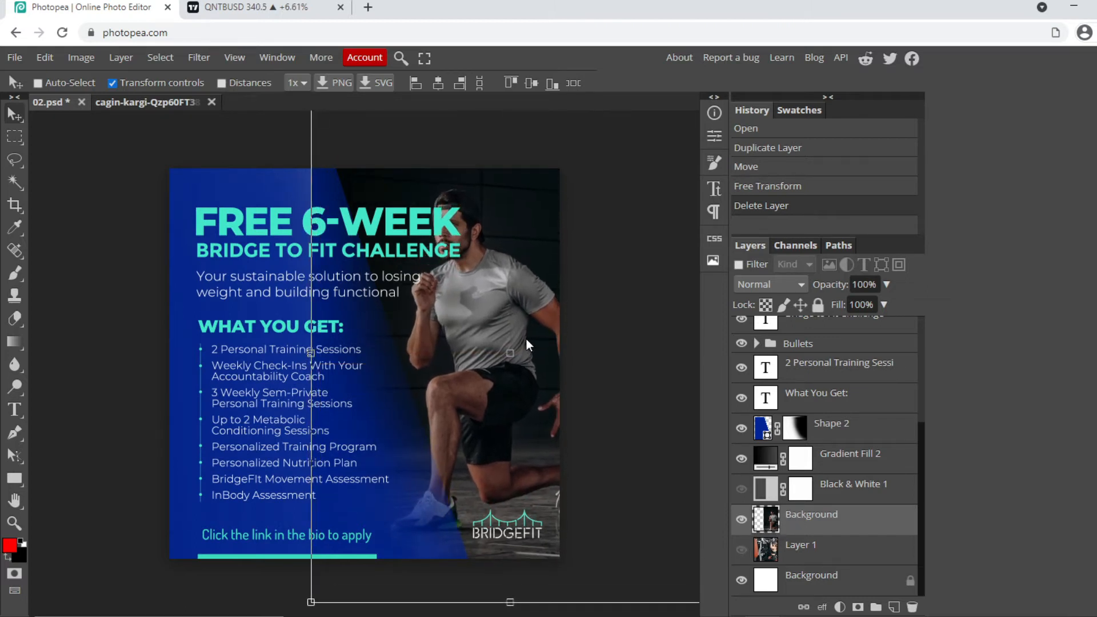
- Compare the design with and without the Shape 2 layer and its raster mask, leaving both enabled
{"action": "left_click", "coordinate": [21, 137]}
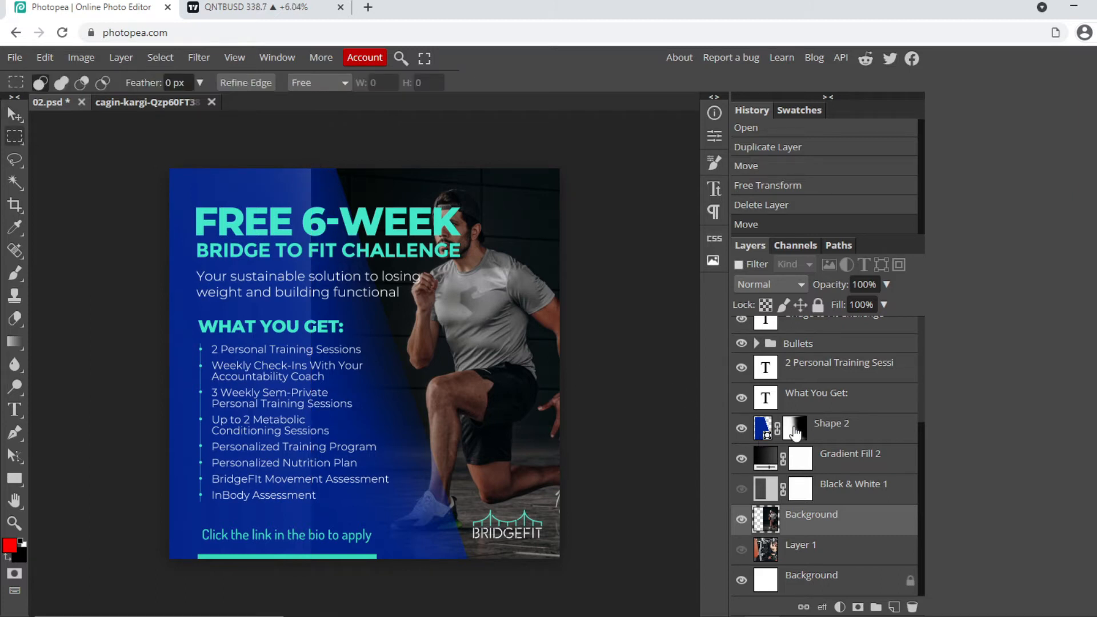
{"action": "left_click", "coordinate": [741, 428]}
{"action": "left_click", "coordinate": [741, 428]}
{"action": "key", "text": "shift"}
{"action": "left_click", "coordinate": [799, 432], "text": "shift"}
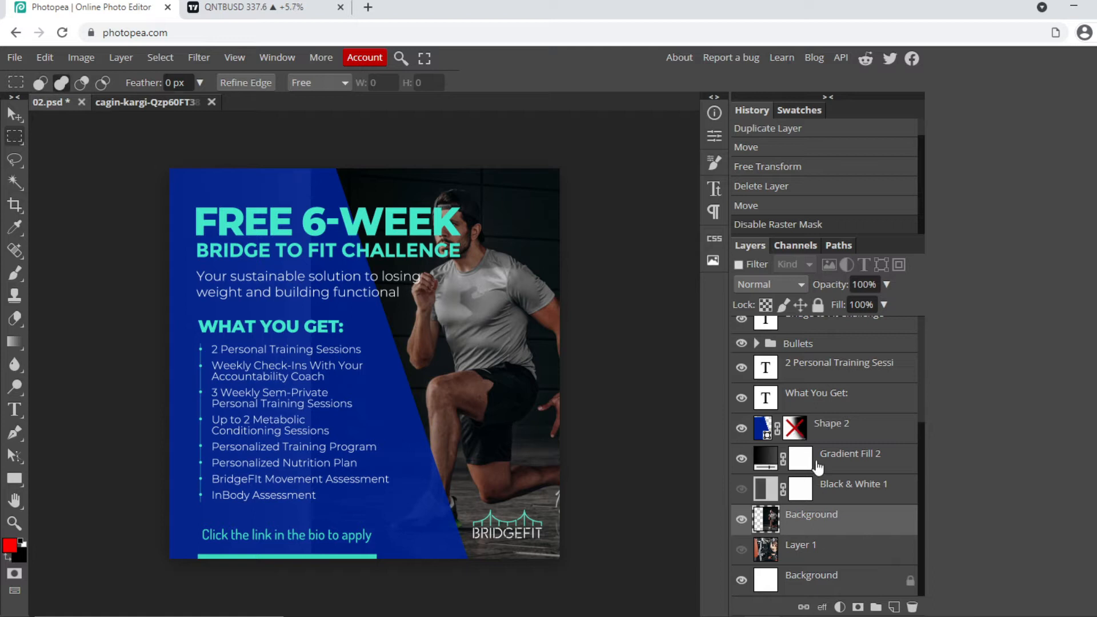
{"action": "left_click", "coordinate": [802, 431], "text": "shift"}
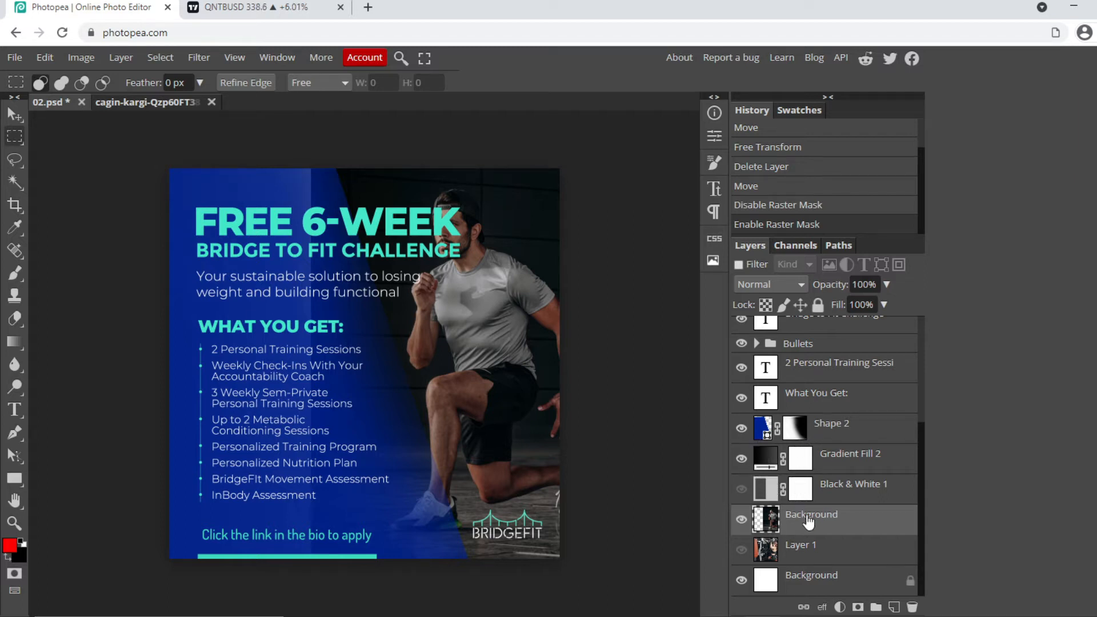
- Move the lunging man photo further left, enlarge it to 132.49% and centre it at X 895 px, Y 604 px
{"action": "left_click", "coordinate": [14, 115]}
{"action": "left_click_drag", "start_coordinate": [601, 285], "coordinate": [548, 284]}
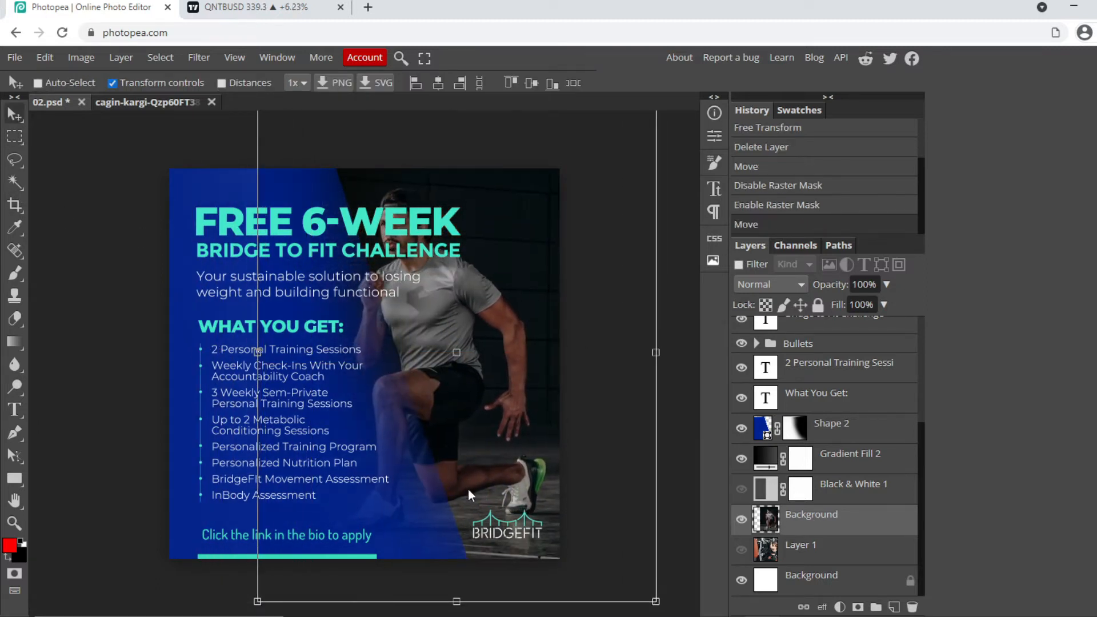
{"action": "scroll", "coordinate": [473, 406], "scroll_direction": "down", "scroll_amount": 6}
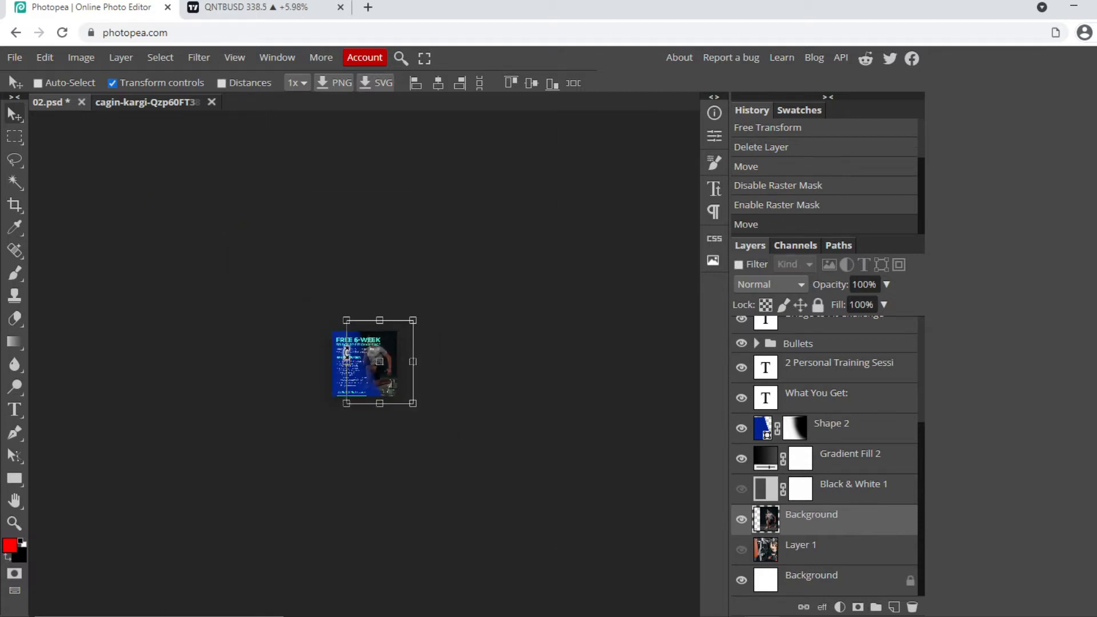
{"action": "scroll", "coordinate": [345, 313], "scroll_direction": "up", "scroll_amount": 5}
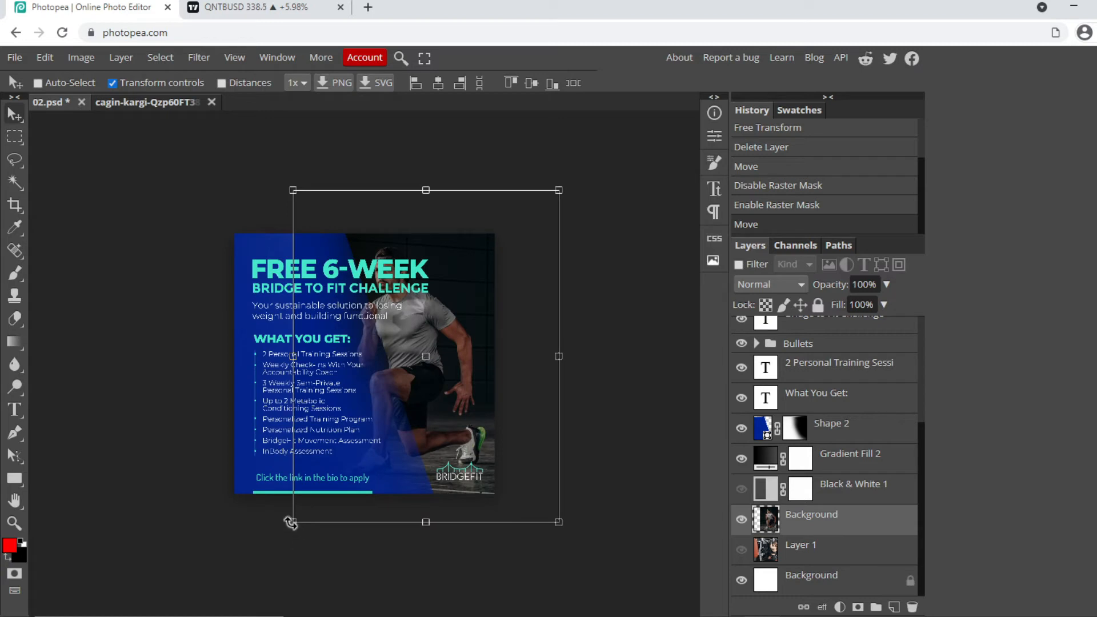
{"action": "left_click_drag", "start_coordinate": [293, 521], "coordinate": [207, 572]}
{"action": "left_click_drag", "start_coordinate": [414, 446], "coordinate": [496, 338]}
{"action": "scroll", "coordinate": [496, 341], "scroll_direction": "up", "scroll_amount": 4}
{"action": "scroll", "coordinate": [522, 293], "scroll_direction": "down", "scroll_amount": 10}
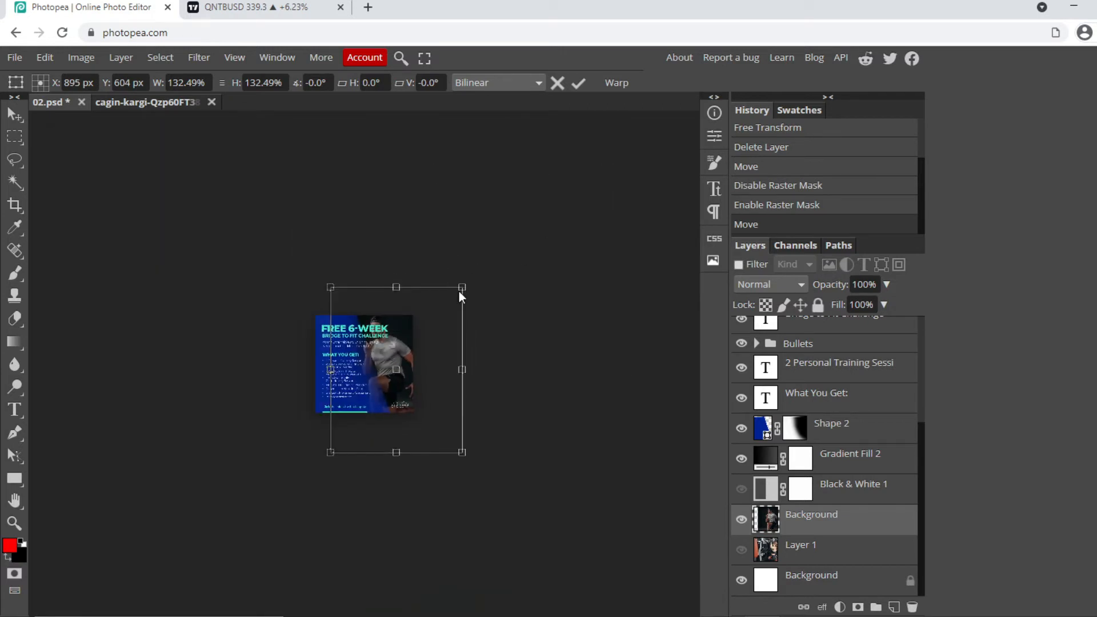
- Scale the photo to 93.27%, move it to X 899 px, Y 540 px and apply the transform
{"action": "left_click_drag", "start_coordinate": [462, 287], "coordinate": [444, 312]}
{"action": "scroll", "coordinate": [426, 330], "scroll_direction": "up", "scroll_amount": 5}
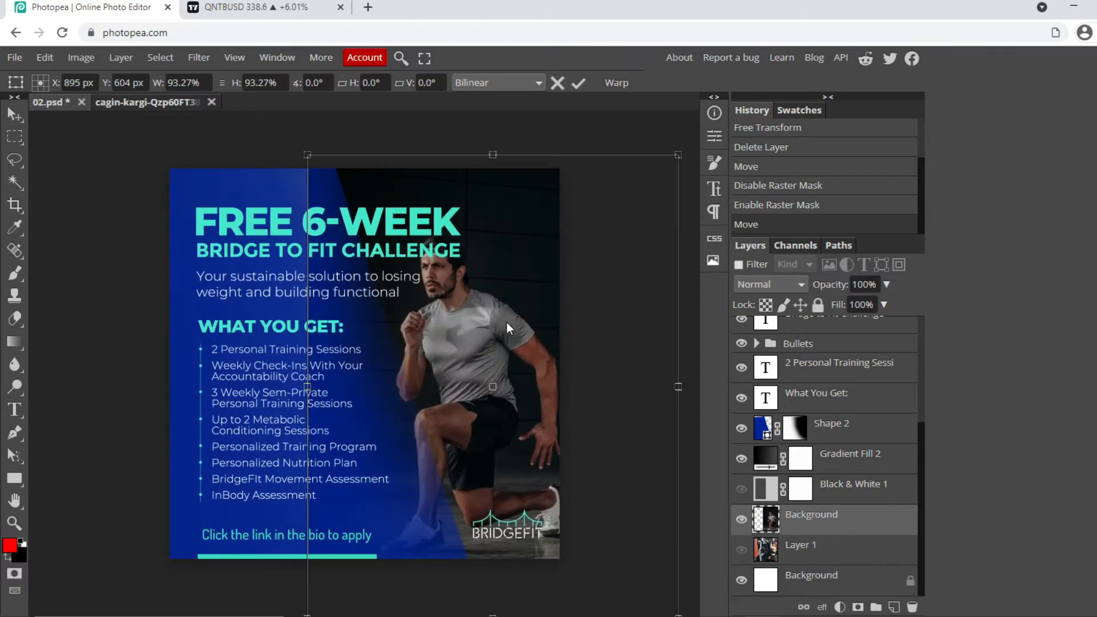
{"action": "left_click_drag", "start_coordinate": [512, 285], "coordinate": [508, 293]}
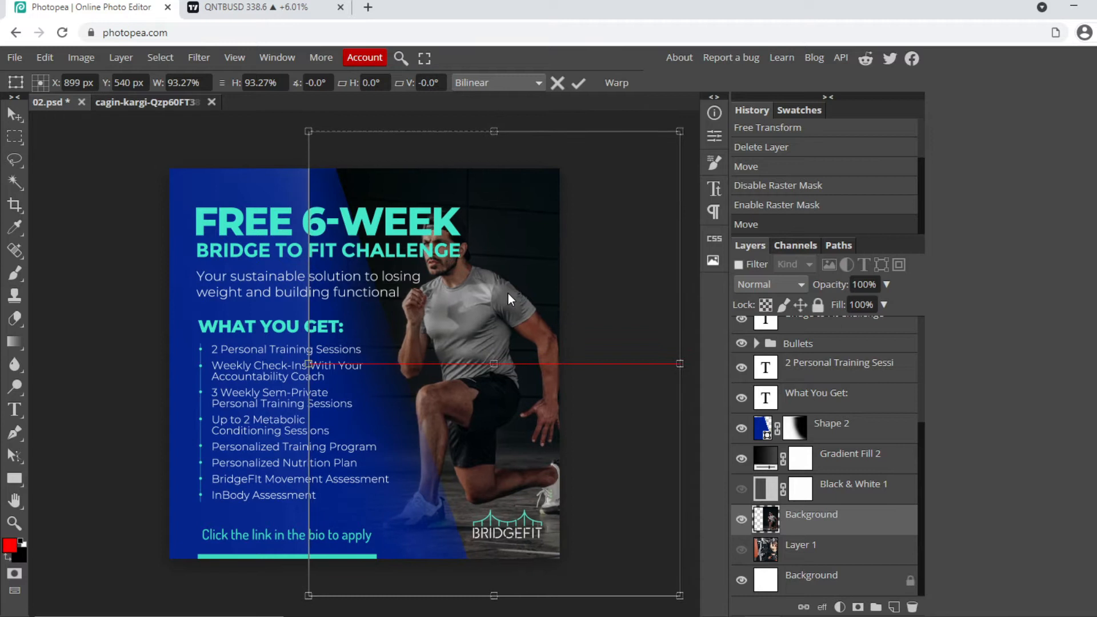
{"action": "left_click", "coordinate": [580, 84]}
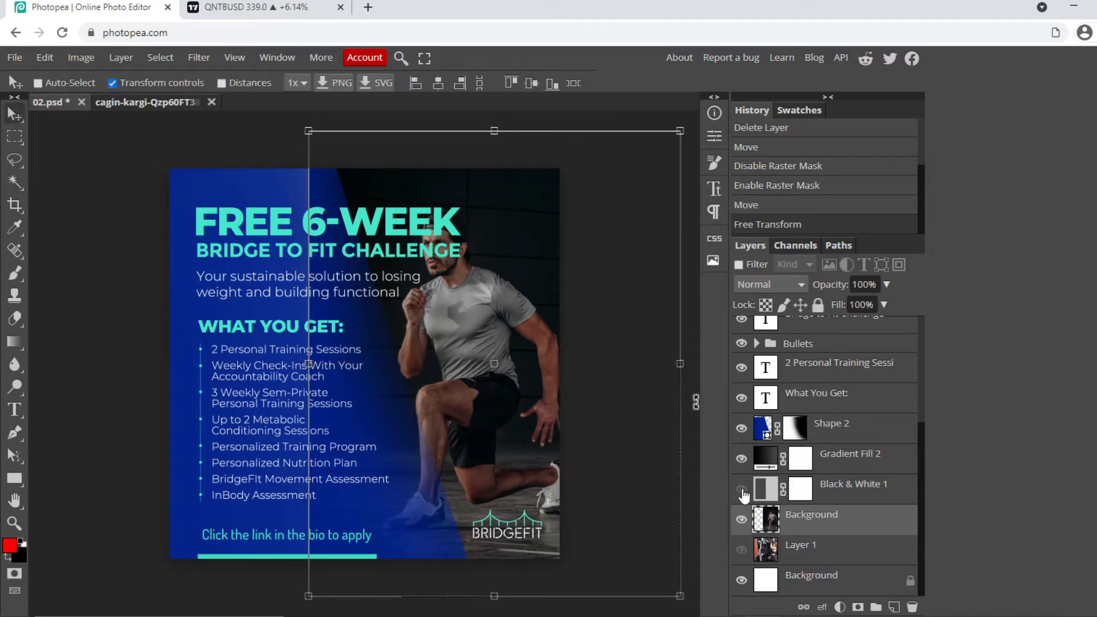
- Show the Black & White 1 adjustment, select the photo layer, and hide Shape 2 and Gradient Fill 2
{"action": "left_click", "coordinate": [811, 394]}
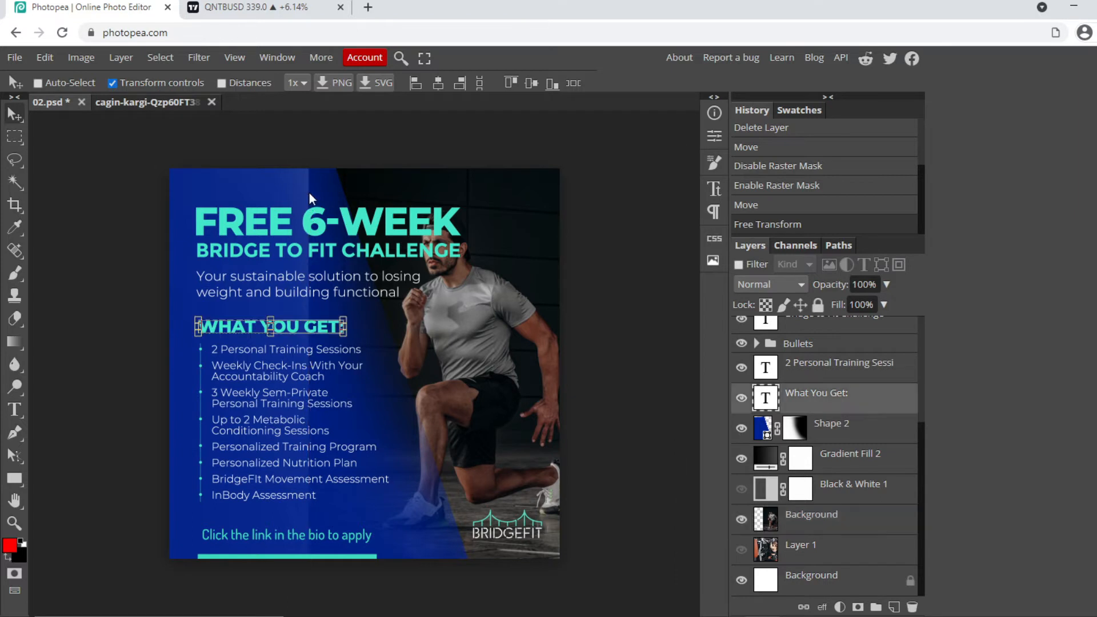
{"action": "left_click", "coordinate": [741, 489]}
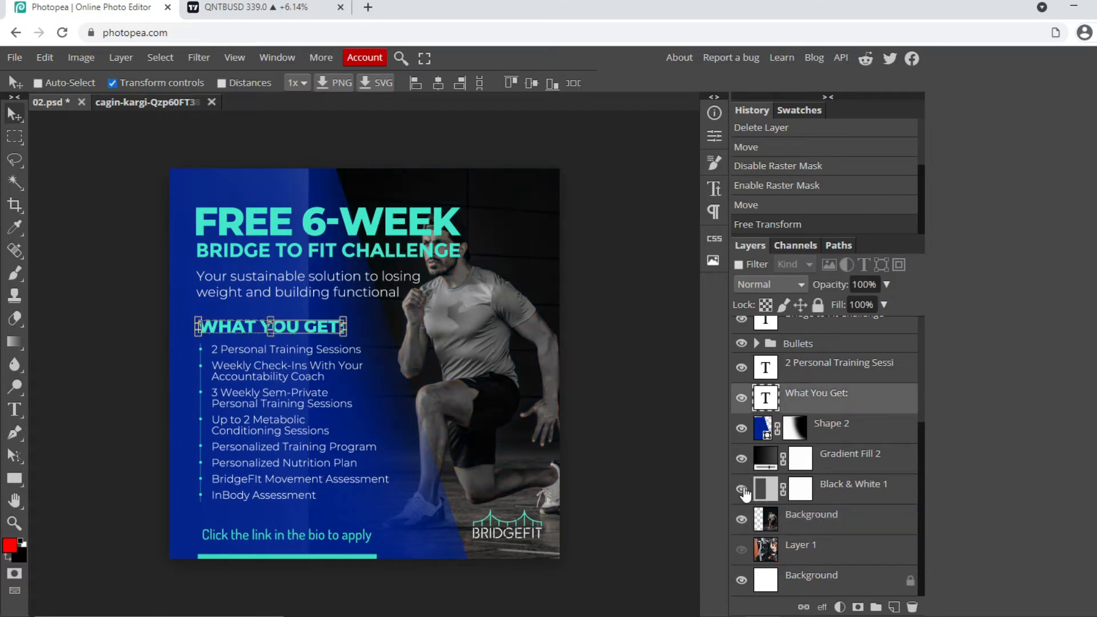
{"action": "left_click", "coordinate": [796, 518]}
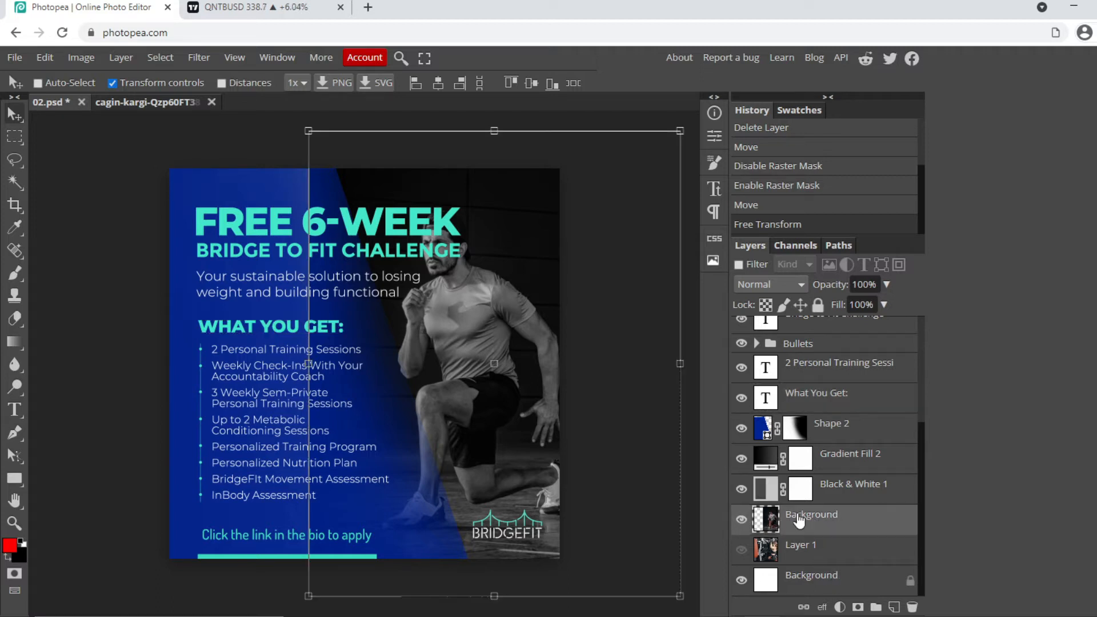
{"action": "left_click", "coordinate": [740, 428]}
{"action": "left_click", "coordinate": [741, 459]}
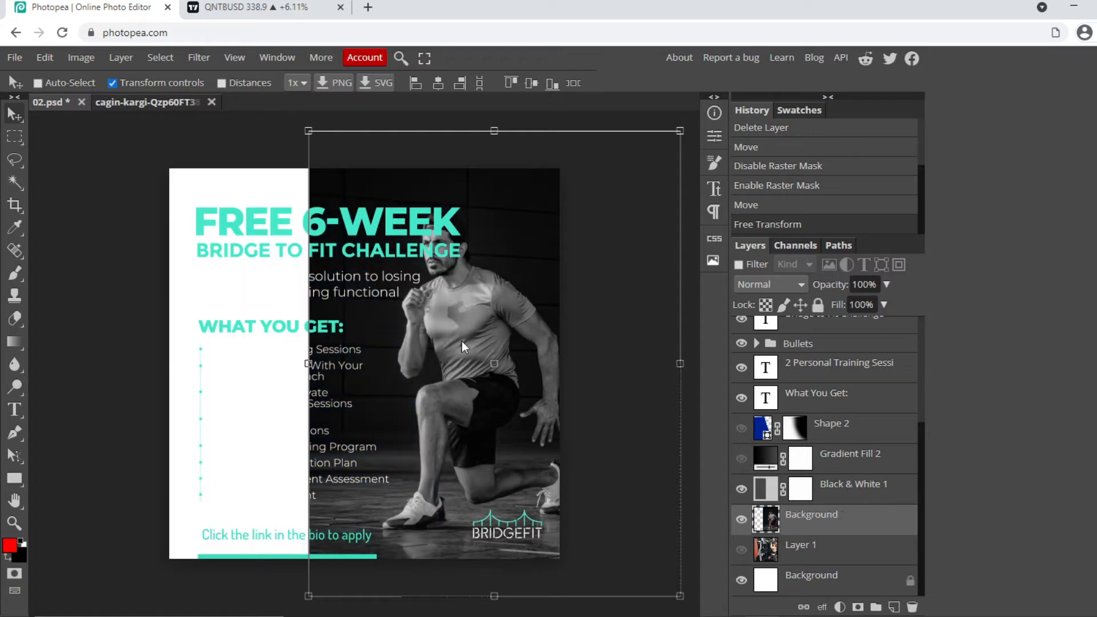
- Draw a rectangle covering the white strip beside the photo and fill it with dark grey #1c1b1b
{"action": "left_click", "coordinate": [14, 479]}
{"action": "mouse_move", "coordinate": [170, 169]}
{"action": "left_mouse_down"}
{"action": "mouse_move", "coordinate": [210, 236]}
{"action": "mouse_move", "coordinate": [287, 537]}
{"action": "mouse_move", "coordinate": [308, 560]}
{"action": "left_mouse_up"}
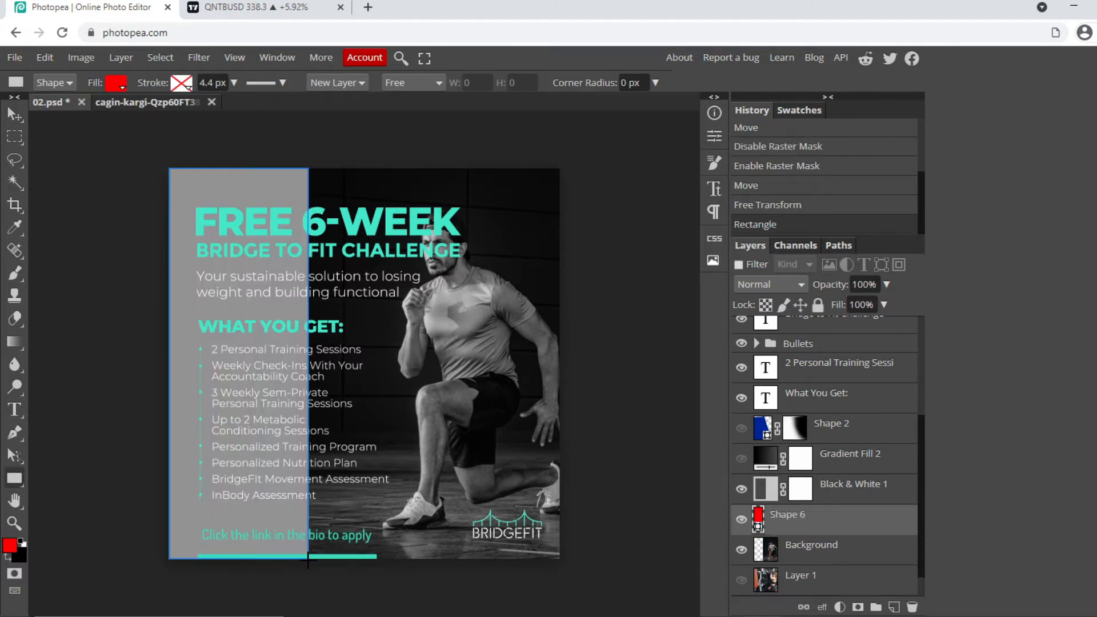
{"action": "double_click", "coordinate": [759, 527]}
{"action": "mouse_move", "coordinate": [200, 335]}
{"action": "left_mouse_down"}
{"action": "mouse_move", "coordinate": [131, 366]}
{"action": "mouse_move", "coordinate": [112, 360]}
{"action": "mouse_move", "coordinate": [125, 353]}
{"action": "left_mouse_up"}
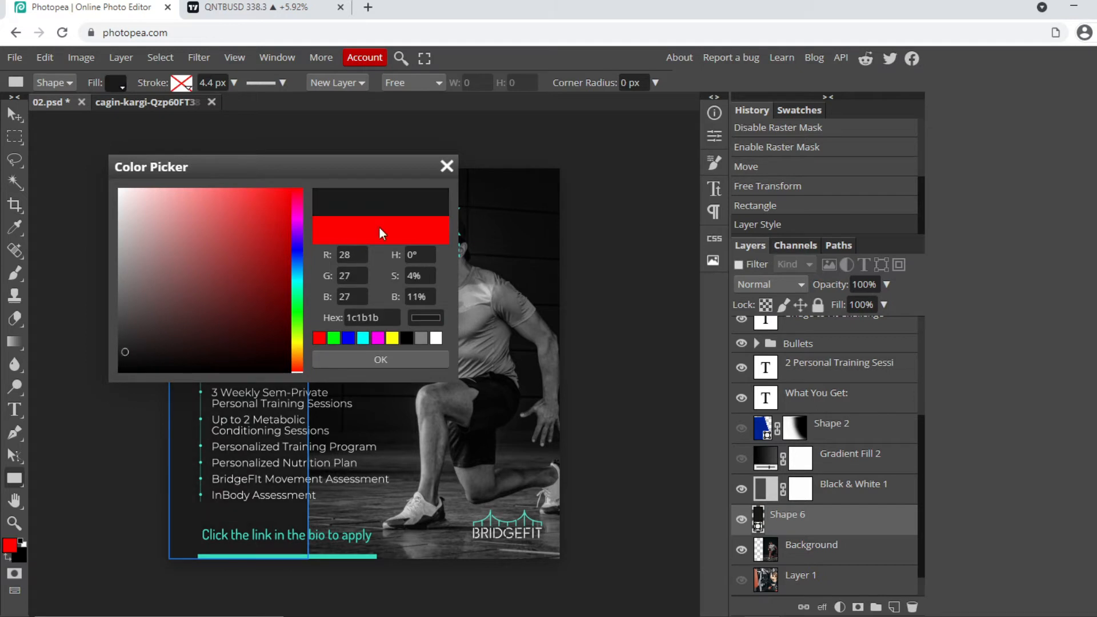
{"action": "left_click", "coordinate": [378, 357]}
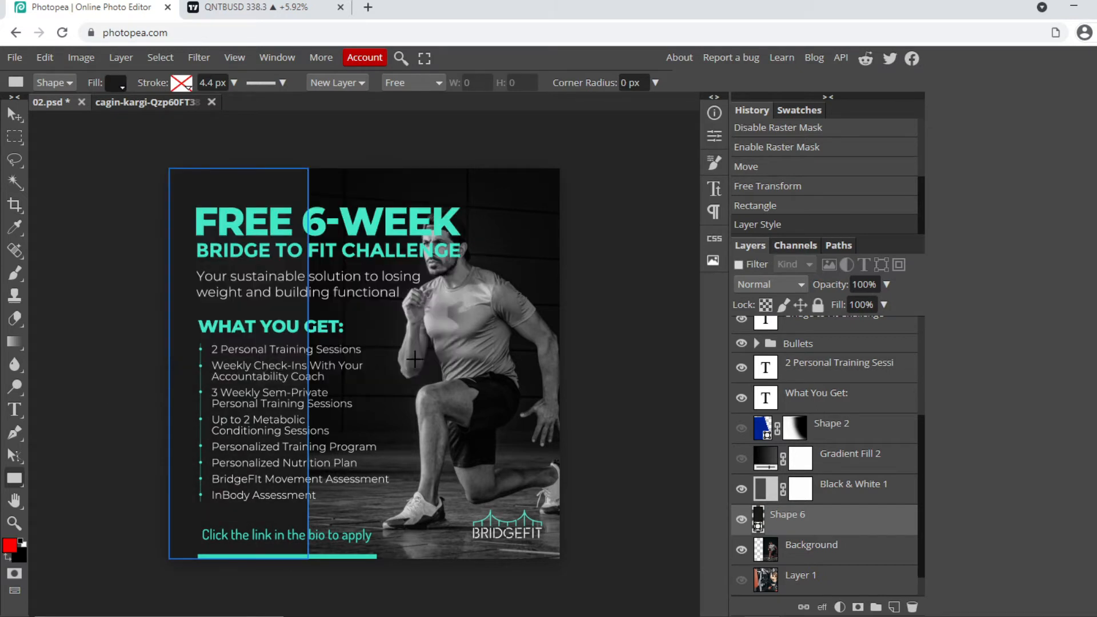
- Show Gradient Fill 2 and the blue Shape 2 layer again, with the photo layer selected
{"action": "left_click", "coordinate": [742, 460]}
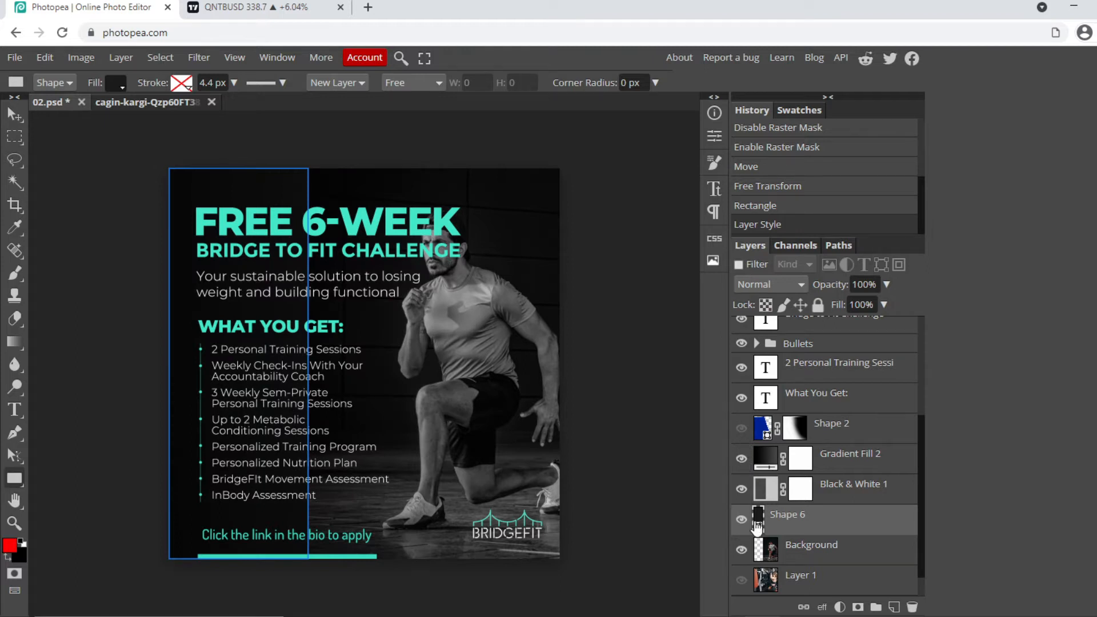
{"action": "left_click", "coordinate": [806, 551]}
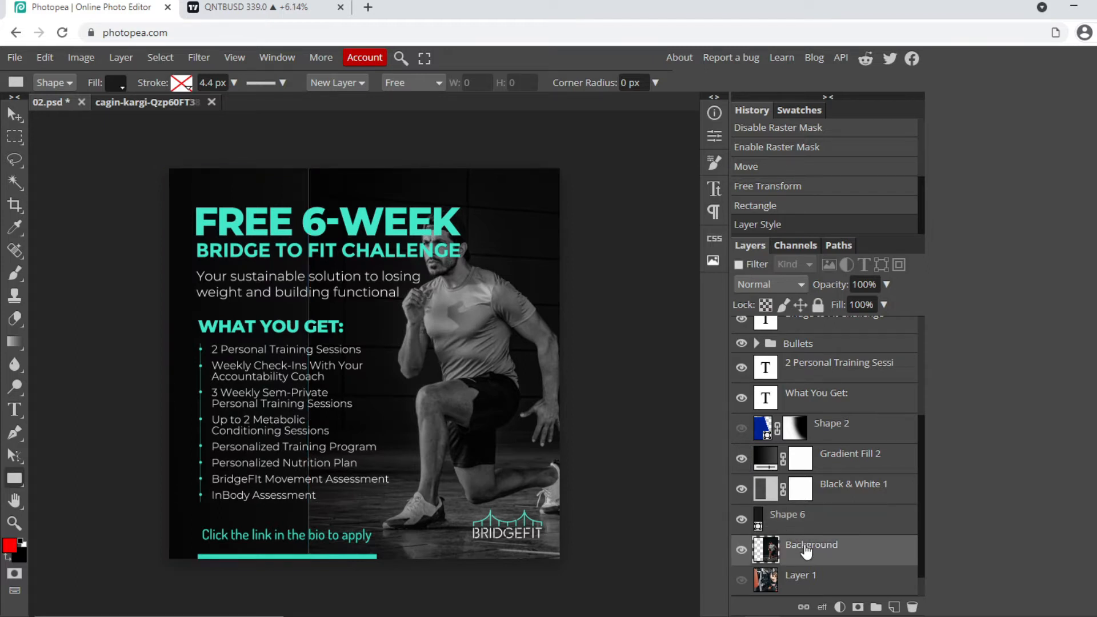
{"action": "left_click", "coordinate": [742, 428]}
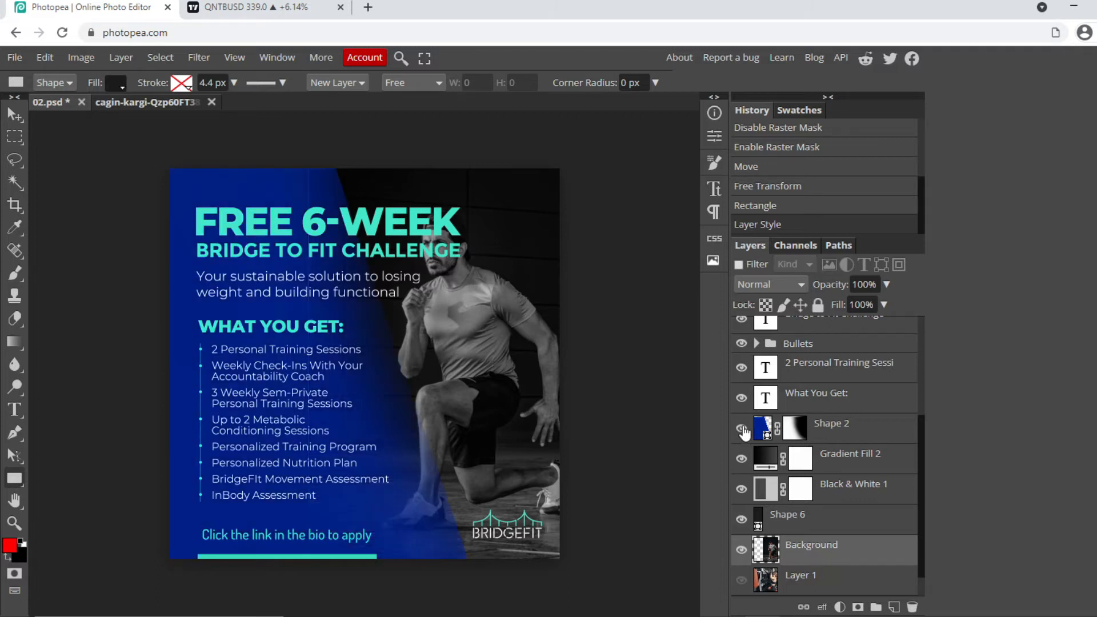
{"action": "left_click", "coordinate": [579, 329]}
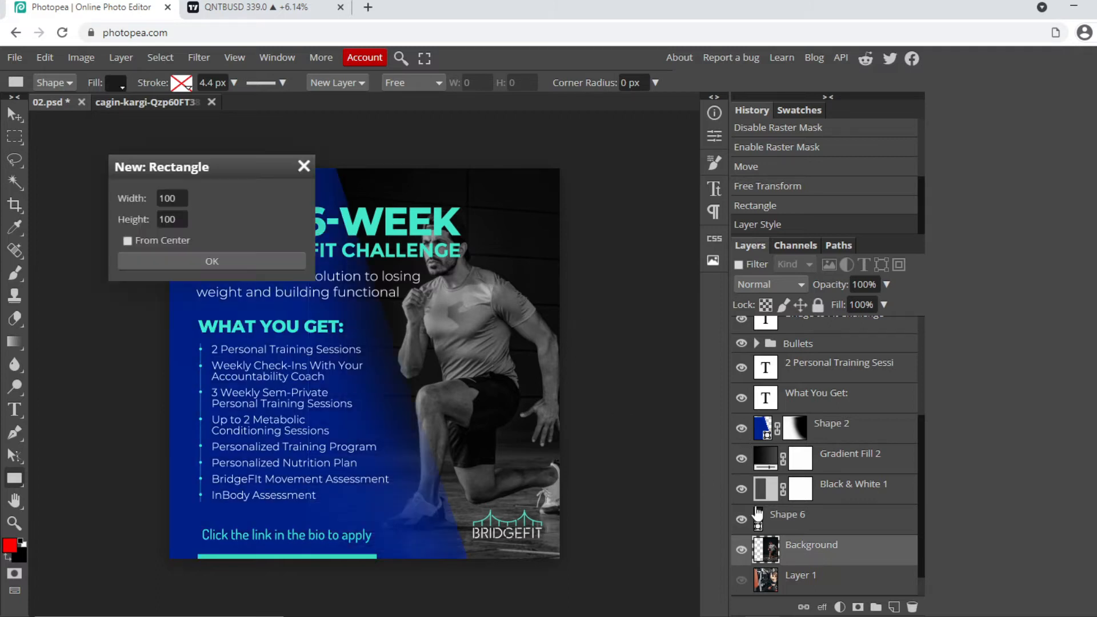
{"action": "left_click", "coordinate": [243, 261]}
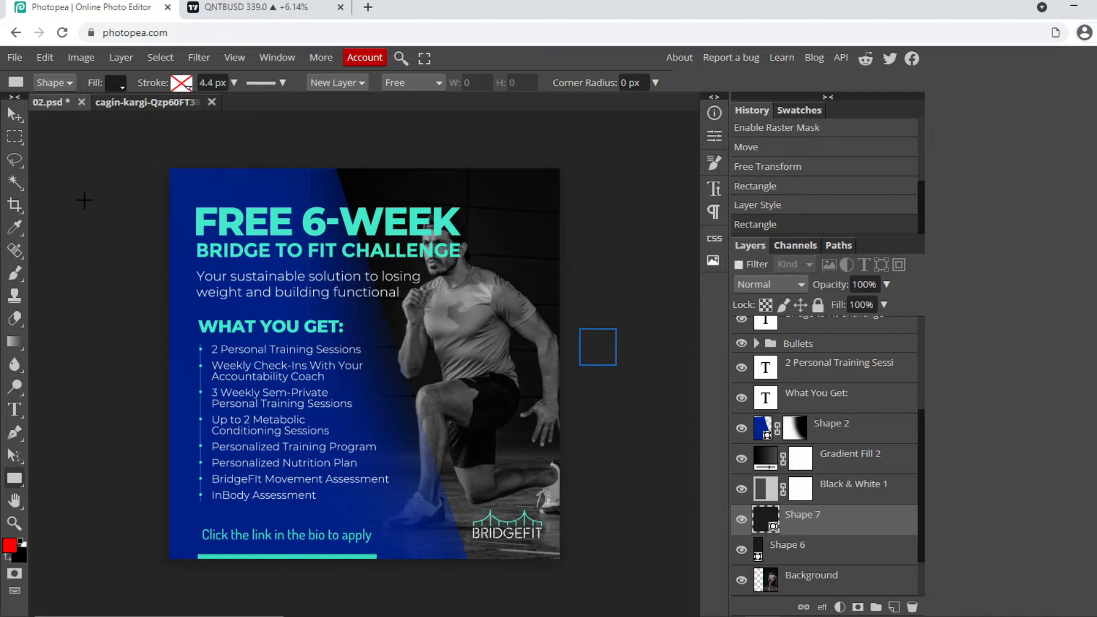
{"action": "left_click", "coordinate": [14, 113]}
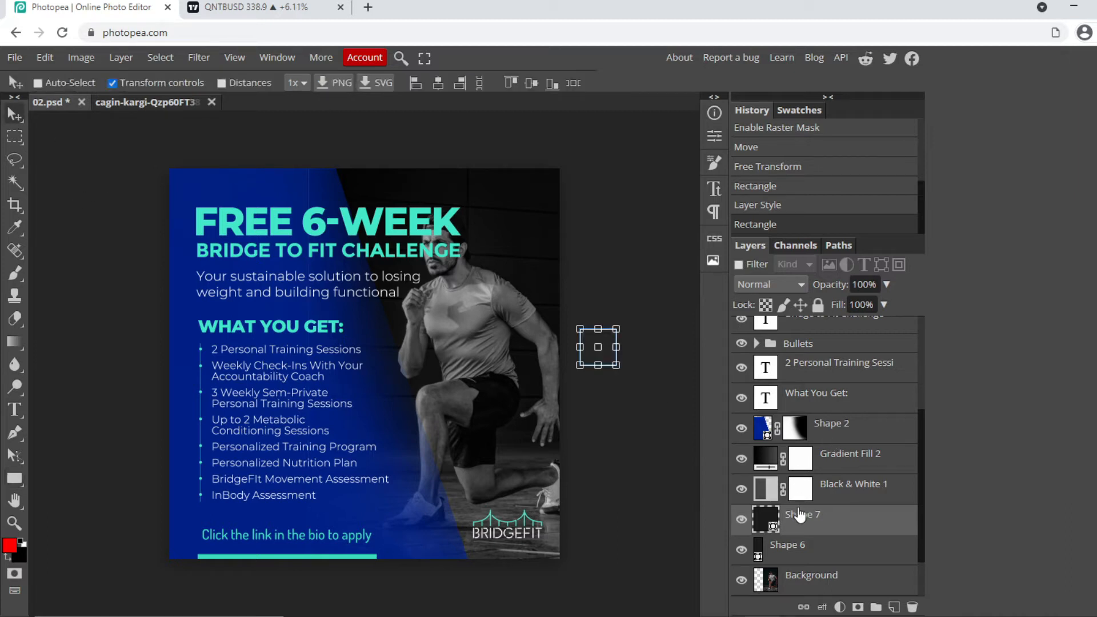
{"action": "key", "text": "Delete"}
- Delete the small stray rectangle layer, widen the dark Shape 6 rectangle to 110.94% and apply the transform
{"action": "mouse_move", "coordinate": [308, 363]}
{"action": "left_mouse_down"}
{"action": "mouse_move", "coordinate": [324, 371]}
{"action": "mouse_move", "coordinate": [323, 360]}
{"action": "left_mouse_up"}
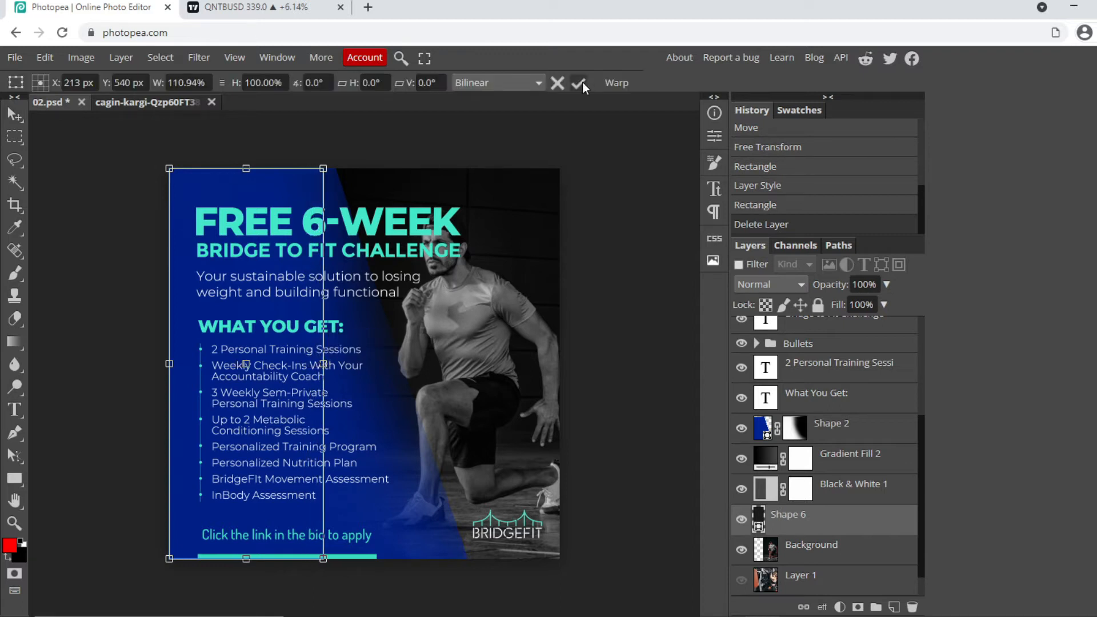
{"action": "left_click", "coordinate": [579, 84]}
{"action": "left_click", "coordinate": [838, 401]}
{"action": "scroll", "coordinate": [563, 345], "scroll_direction": "up", "scroll_amount": 3}
{"action": "scroll", "coordinate": [563, 345], "scroll_direction": "down", "scroll_amount": 3}
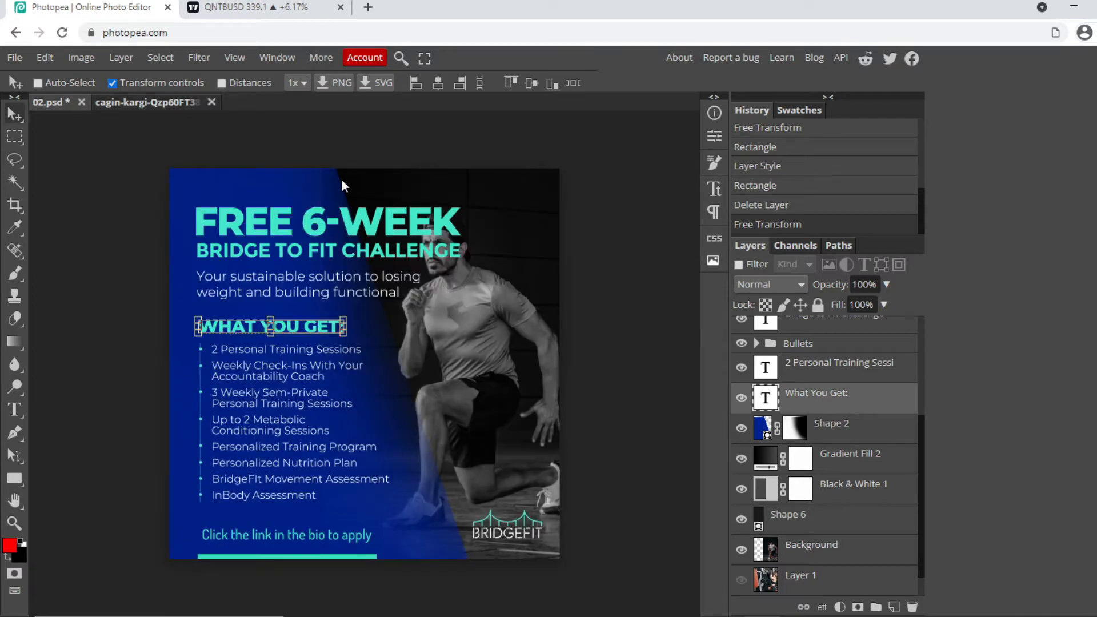
- Hide Shape 6 and the lunging man photo, and show and select the Layer 1 photo of the woman
{"action": "left_click", "coordinate": [742, 521]}
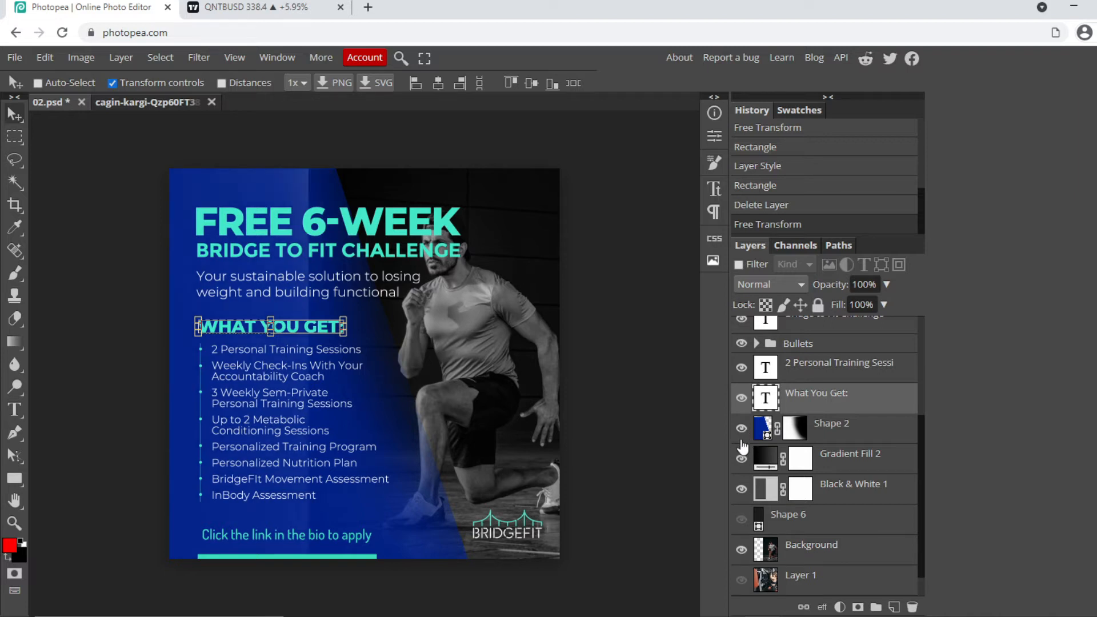
{"action": "left_click", "coordinate": [741, 549]}
{"action": "scroll", "coordinate": [743, 582], "scroll_direction": "down", "scroll_amount": 1}
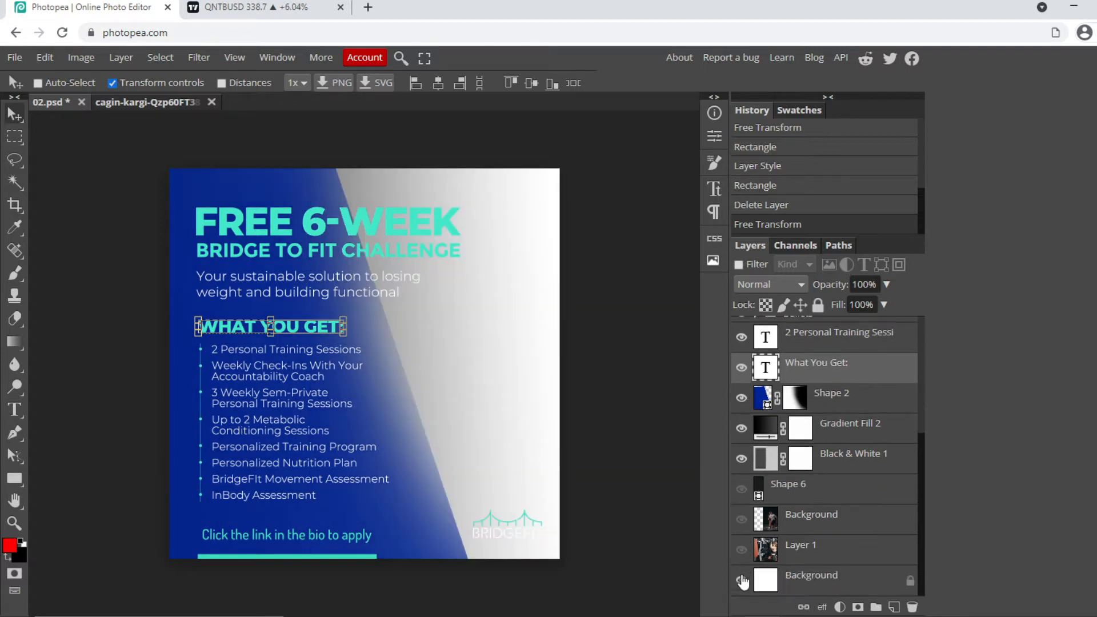
{"action": "left_click", "coordinate": [741, 549]}
{"action": "left_click", "coordinate": [786, 551]}
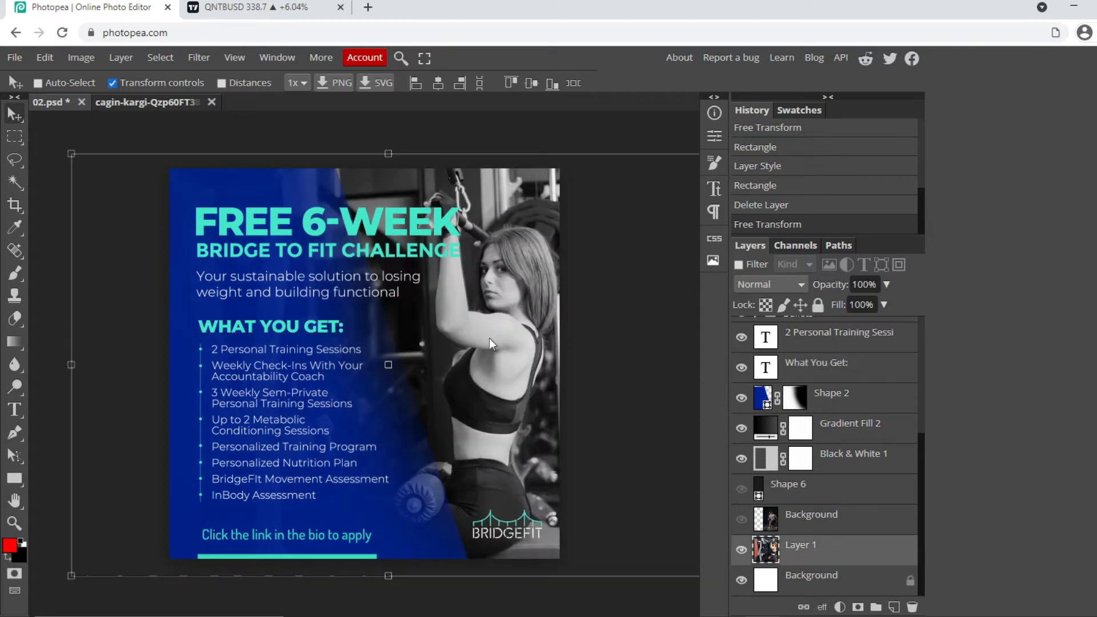
- Nudge the woman photo slightly up and to the left, and hide the Black & White 1 adjustment
{"action": "scroll", "coordinate": [489, 338], "scroll_direction": "down", "scroll_amount": 4}
{"action": "scroll", "coordinate": [354, 235], "scroll_direction": "down", "scroll_amount": 3}
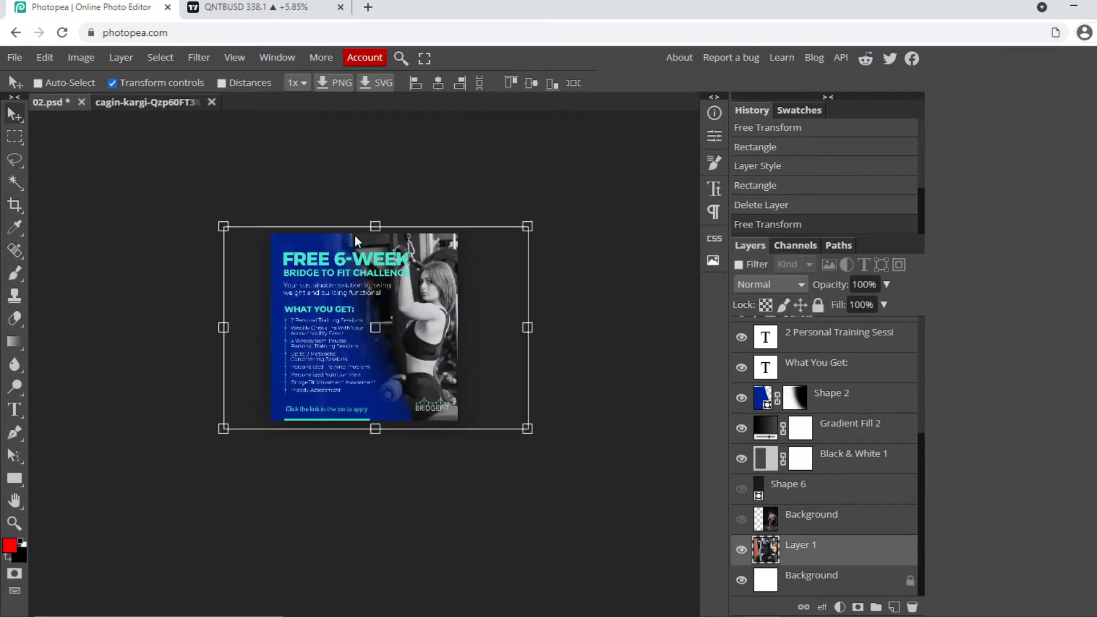
{"action": "scroll", "coordinate": [423, 344], "scroll_direction": "up", "scroll_amount": 3}
{"action": "left_click_drag", "start_coordinate": [419, 344], "coordinate": [519, 310]}
{"action": "left_click", "coordinate": [741, 458]}
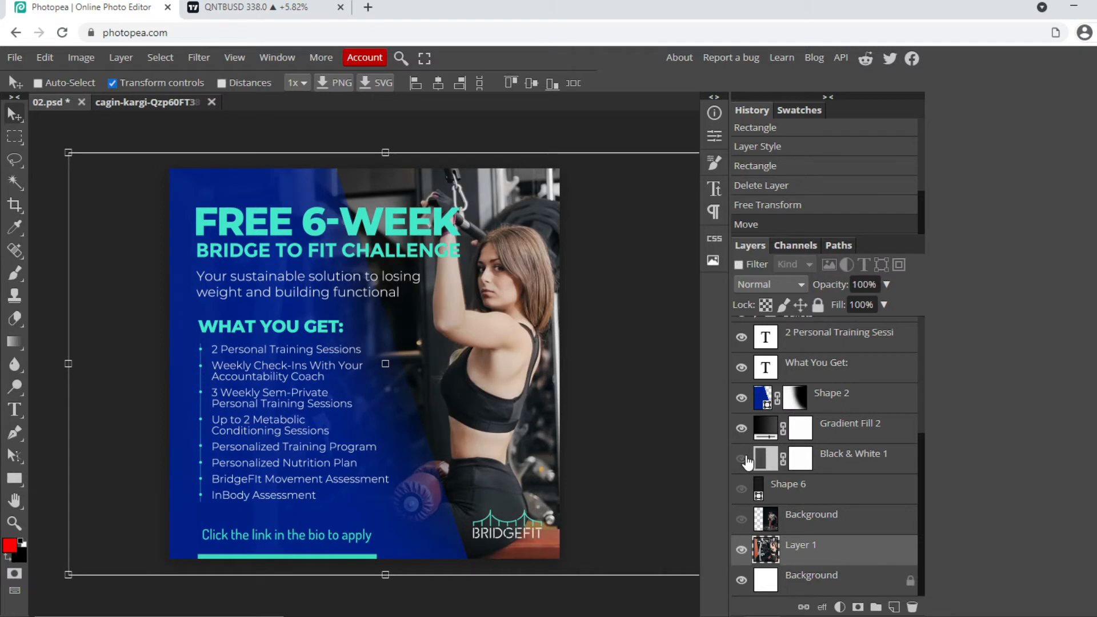
- Toggle the visibility of Shape 2 and Gradient Fill 2 to compare the colour photo with and without them
{"action": "left_click", "coordinate": [741, 400]}
{"action": "left_click", "coordinate": [741, 430]}
{"action": "left_click", "coordinate": [741, 430]}
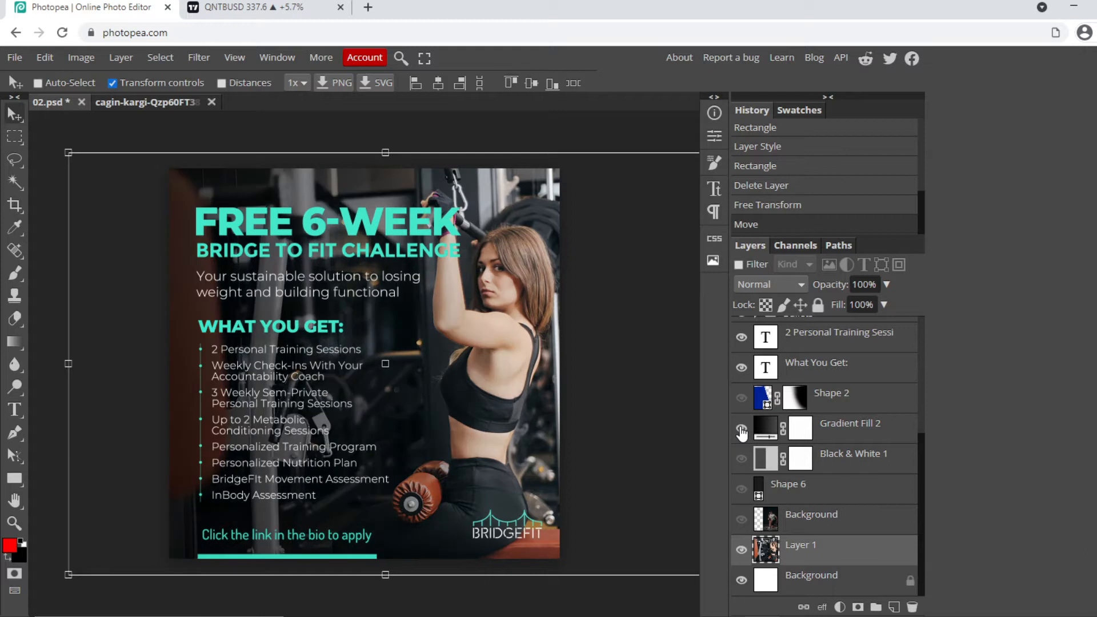
{"action": "left_click", "coordinate": [741, 432]}
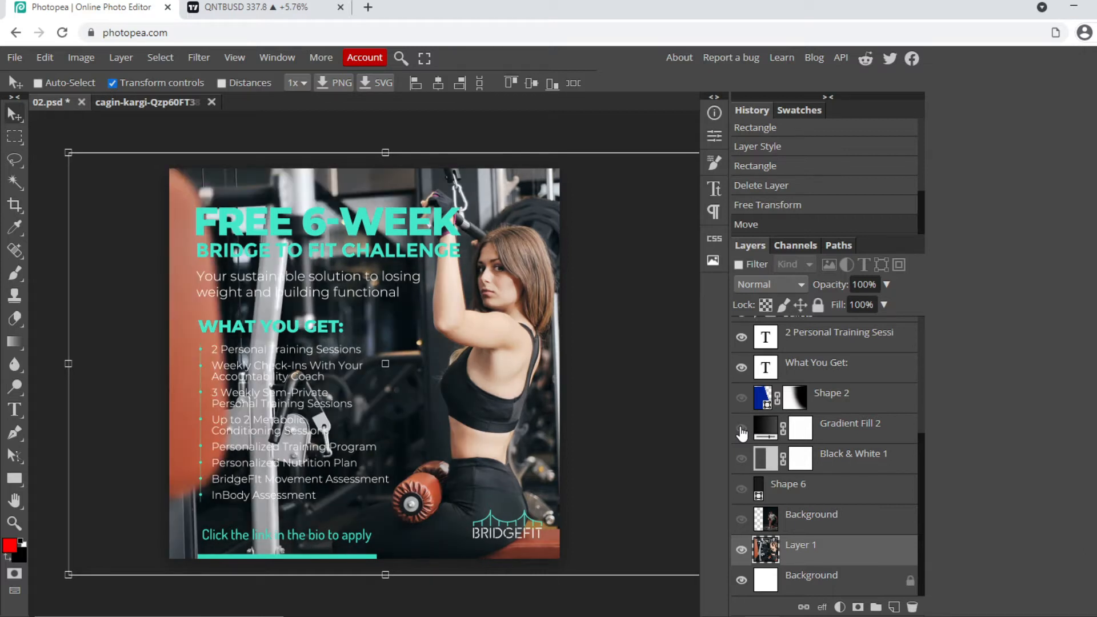
{"action": "left_click", "coordinate": [741, 431]}
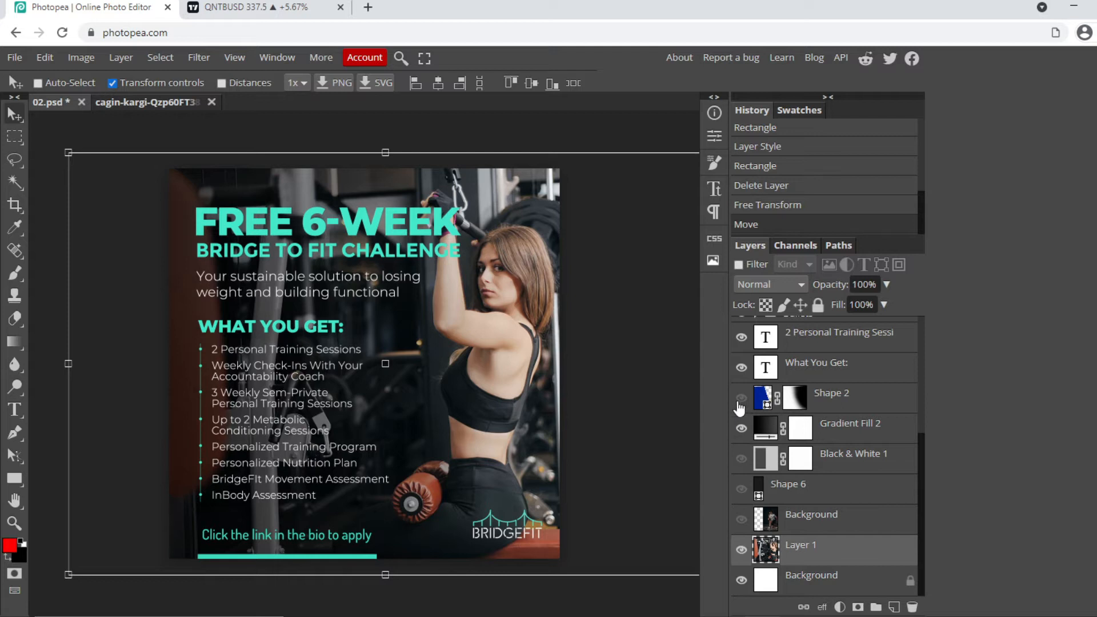
{"action": "left_click", "coordinate": [740, 399]}
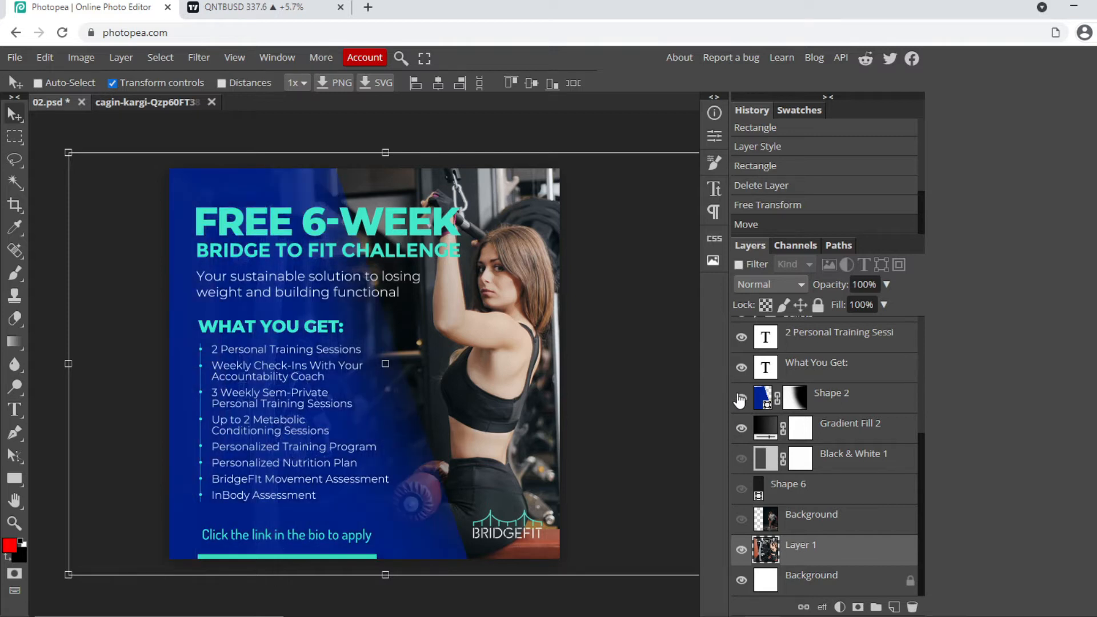
- Move Layer 1 below the What You Get: text, and restack Shape 2, Gradient Fill 2 and Black & White 1 above it
{"action": "scroll", "coordinate": [740, 399], "scroll_direction": "up", "scroll_amount": 5}
{"action": "scroll", "coordinate": [765, 457], "scroll_direction": "down", "scroll_amount": 5}
{"action": "left_click_drag", "start_coordinate": [788, 549], "coordinate": [806, 383]}
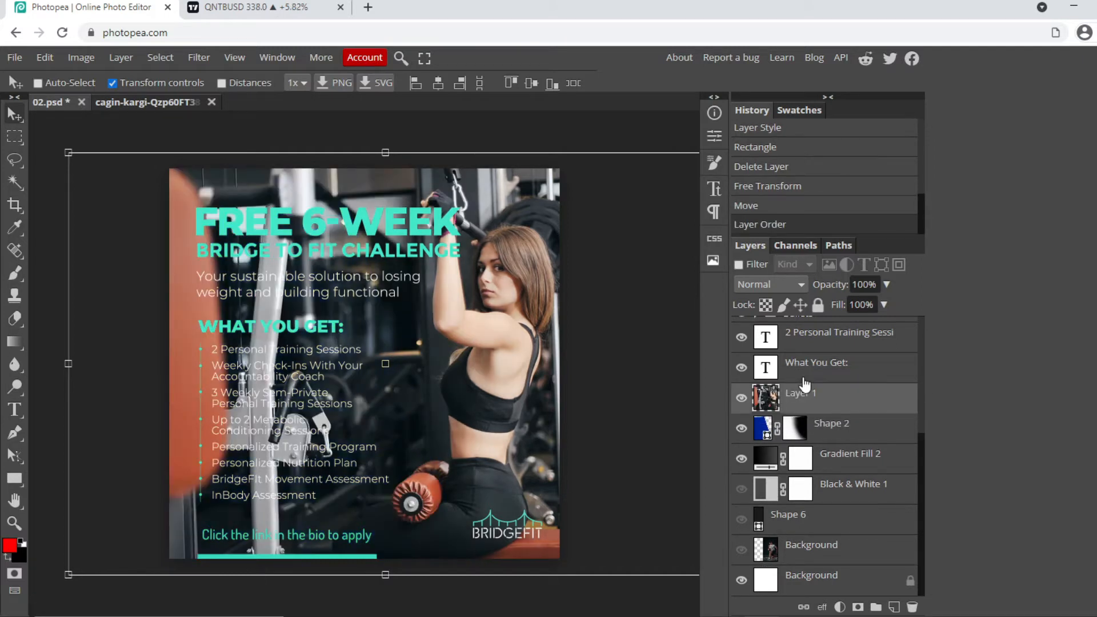
{"action": "left_click_drag", "start_coordinate": [765, 433], "coordinate": [765, 392]}
{"action": "left_click_drag", "start_coordinate": [773, 460], "coordinate": [768, 422]}
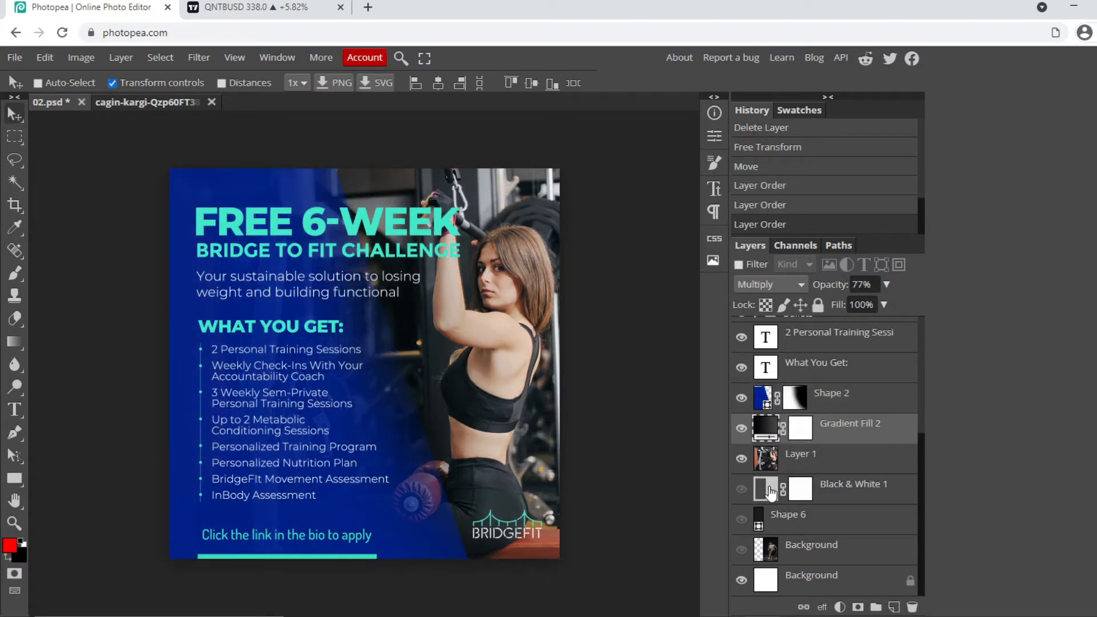
{"action": "left_click_drag", "start_coordinate": [771, 493], "coordinate": [771, 443]}
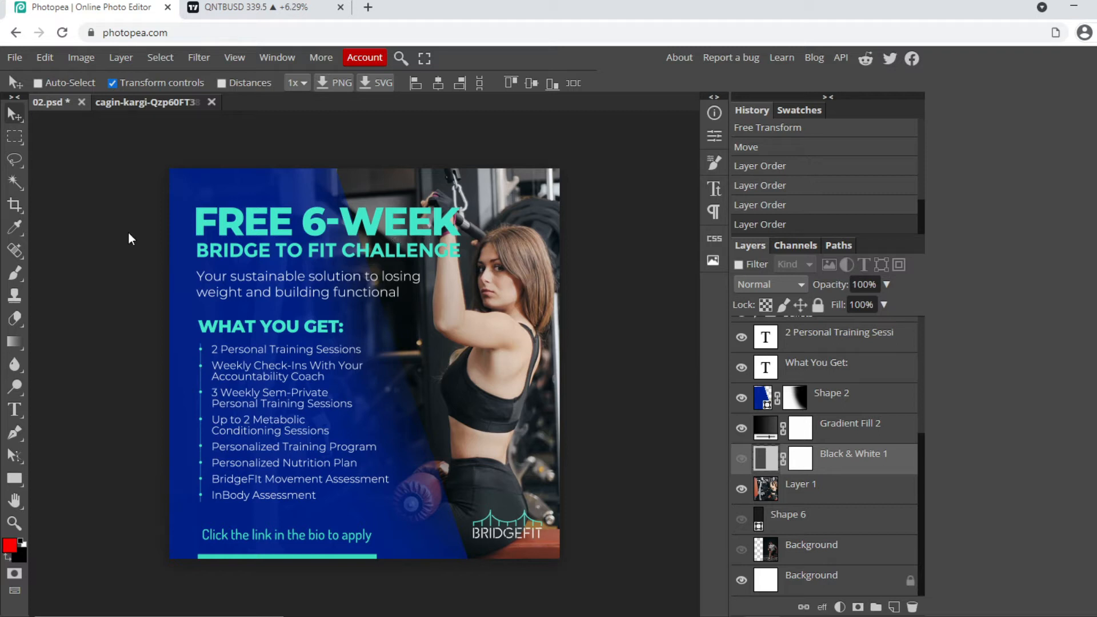
- Change the font of the FREE 6-WEEK headline to Poppins
{"action": "left_click", "coordinate": [15, 410]}
{"action": "left_click", "coordinate": [273, 224]}
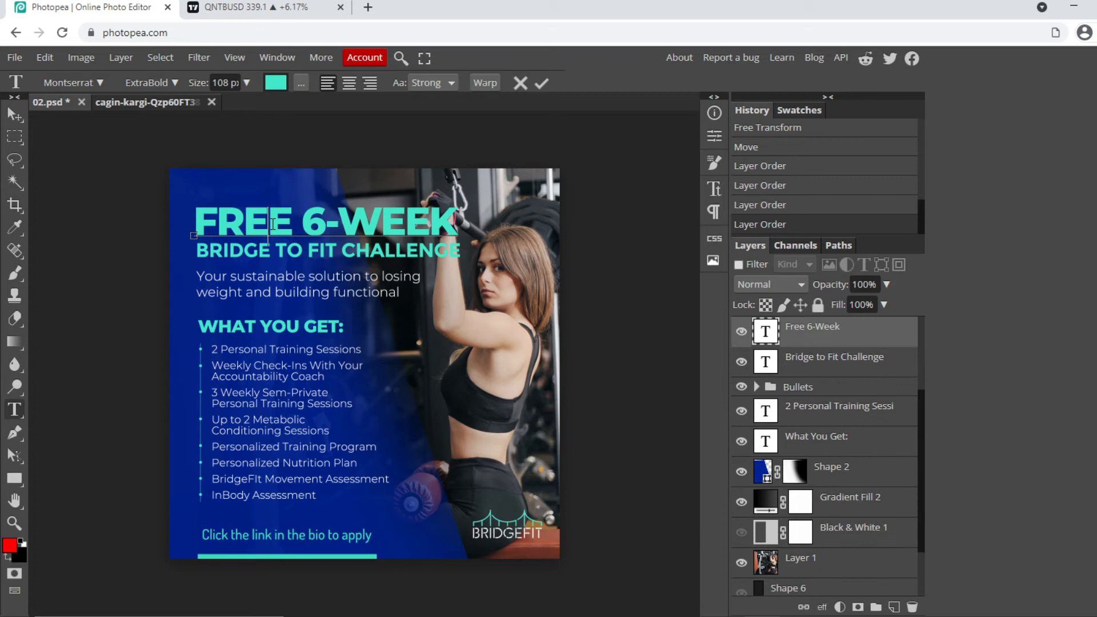
{"action": "triple_click", "coordinate": [273, 224]}
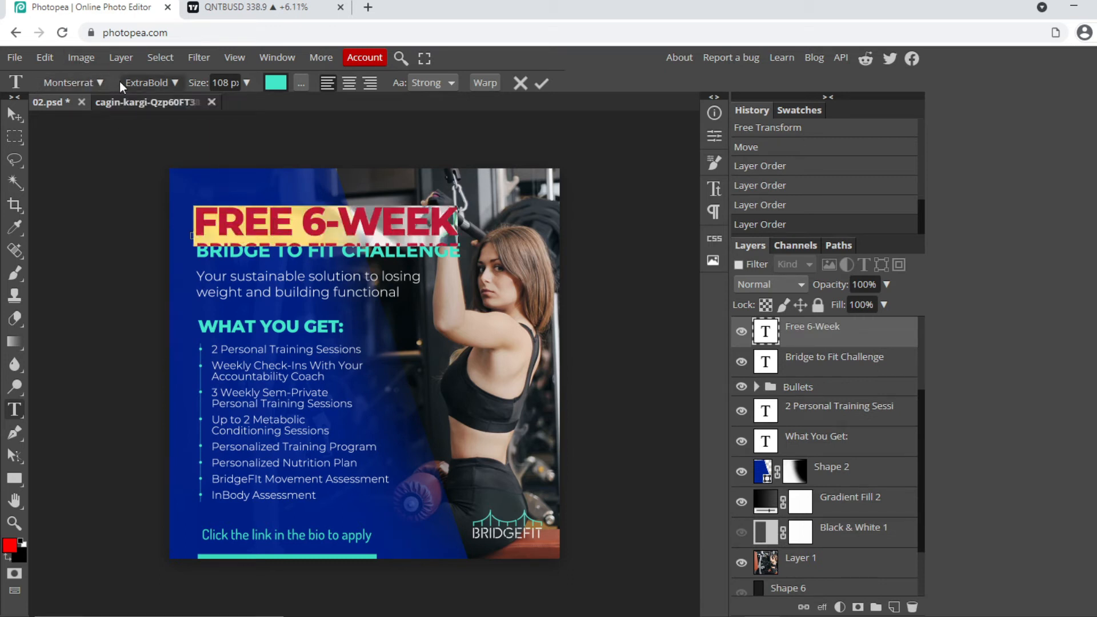
{"action": "left_click", "coordinate": [100, 83]}
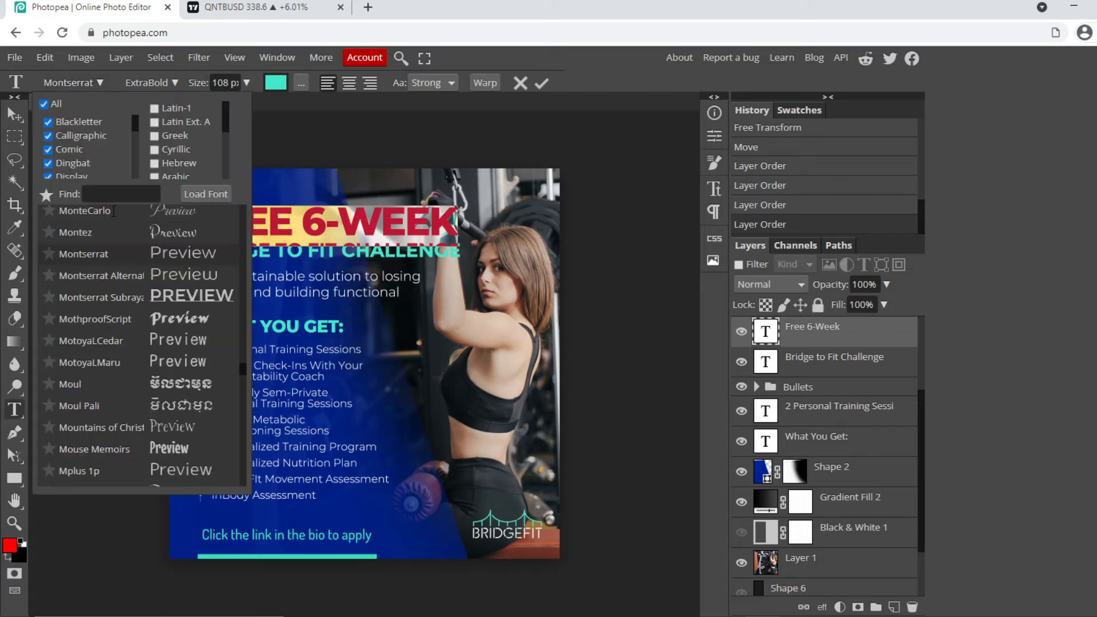
{"action": "left_click", "coordinate": [103, 194]}
{"action": "type", "text": "POPPINS"}
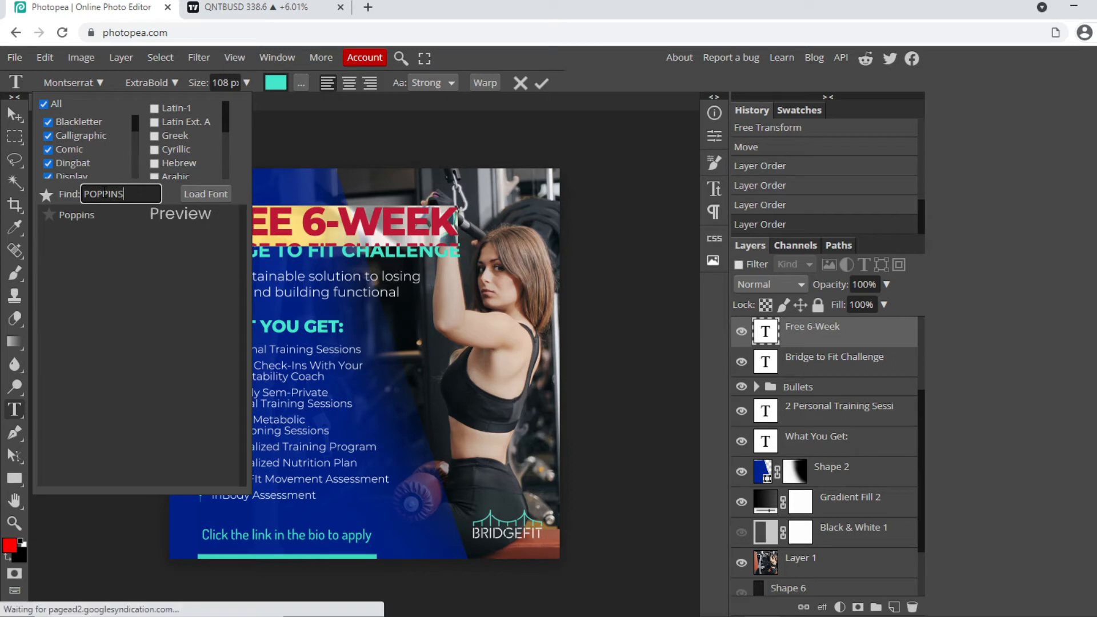
{"action": "left_click", "coordinate": [186, 213]}
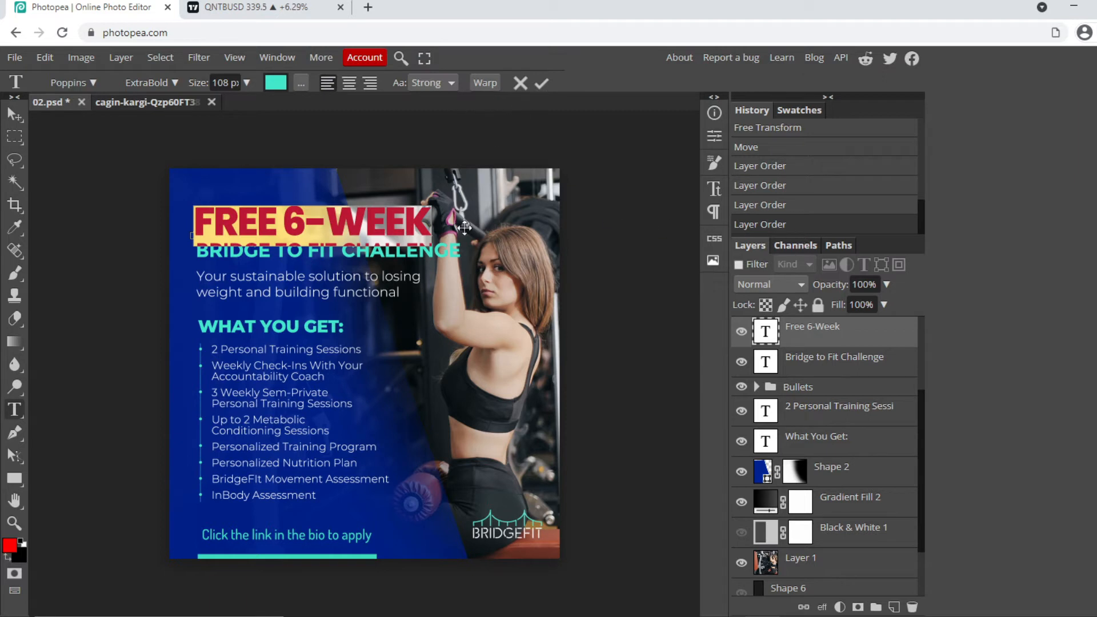
- Set the tracking of the whole FREE 6-WEEK headline to 0% and commit the text edit
{"action": "left_click", "coordinate": [308, 224]}
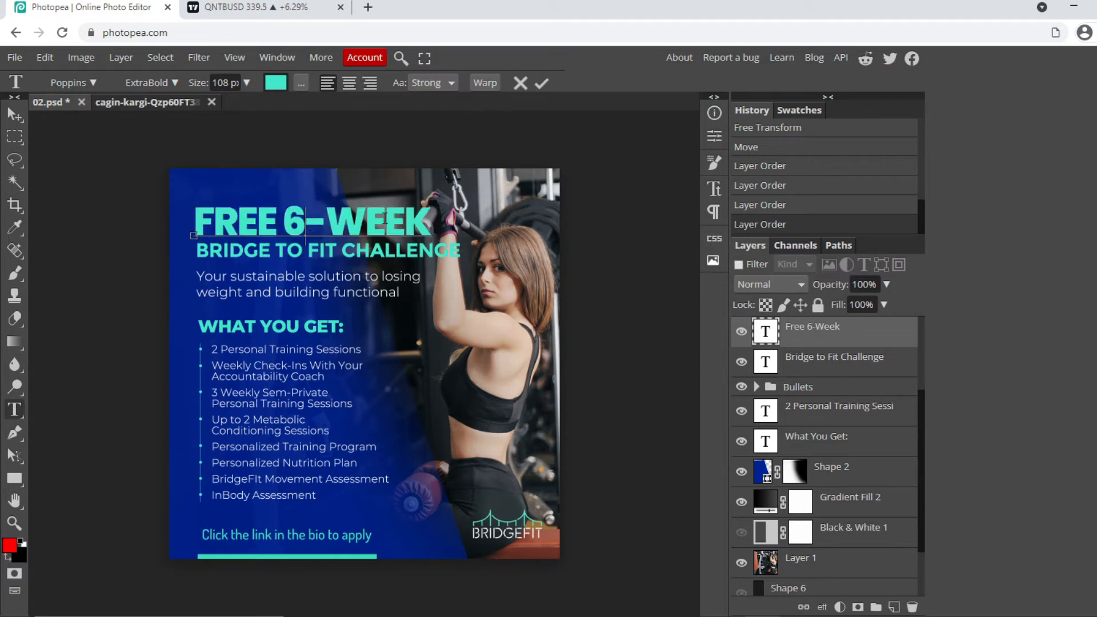
{"action": "key", "text": "ctrl+a"}
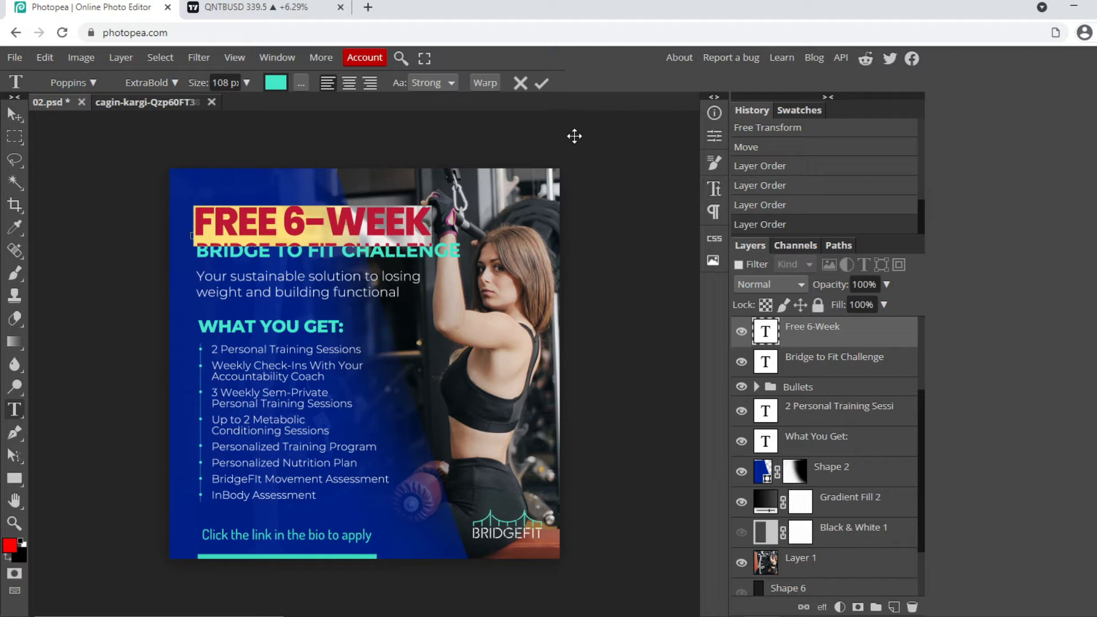
{"action": "left_click", "coordinate": [717, 189]}
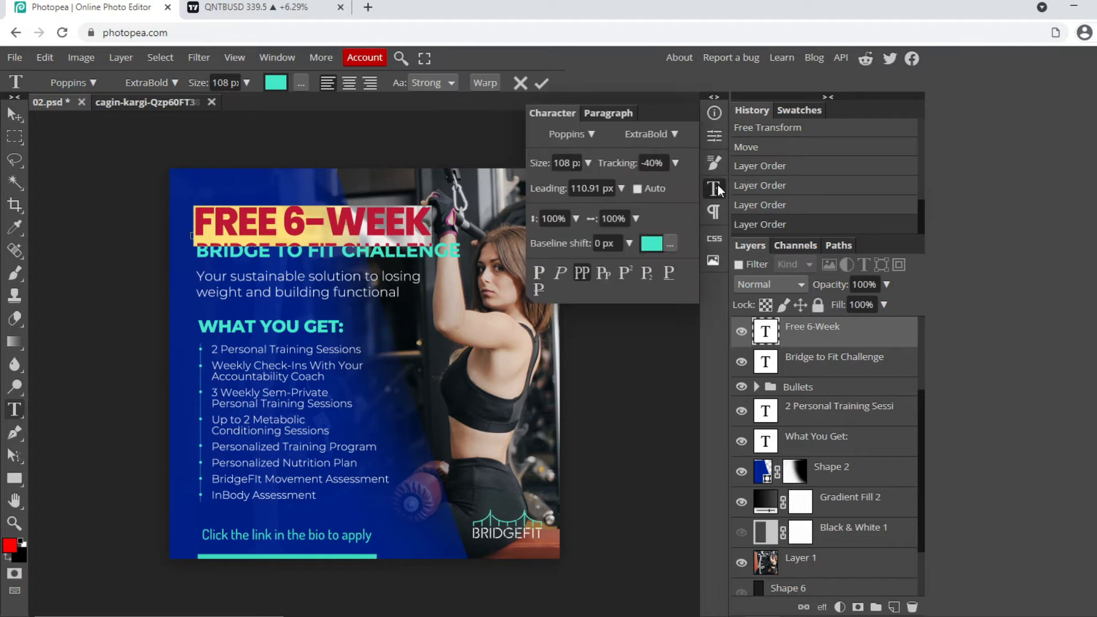
{"action": "left_click", "coordinate": [655, 162]}
{"action": "left_click", "coordinate": [717, 190]}
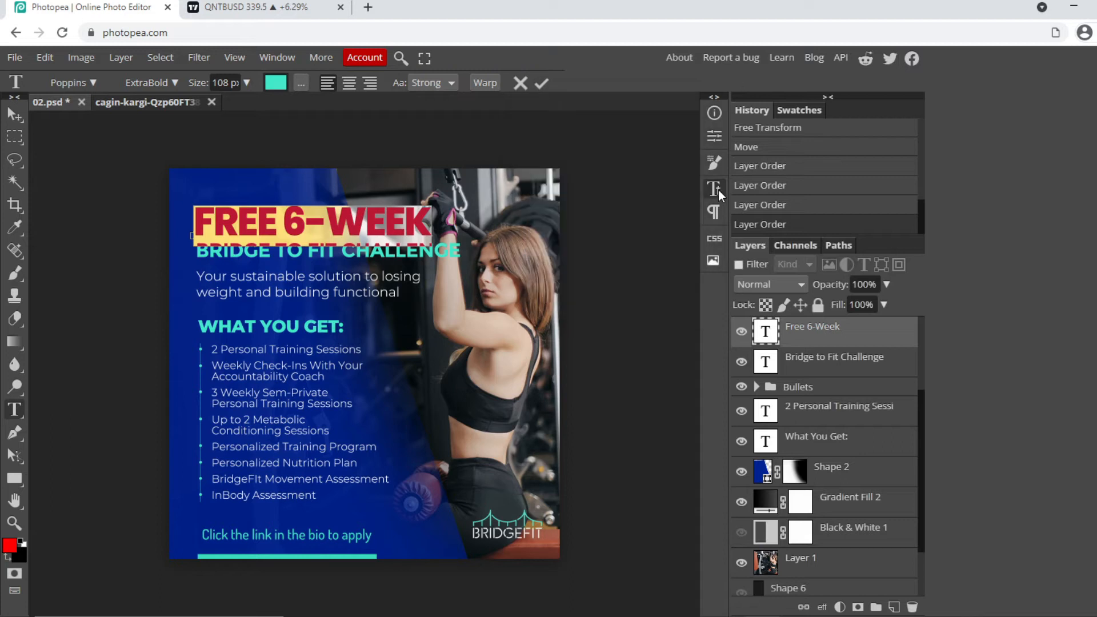
{"action": "left_click", "coordinate": [718, 190]}
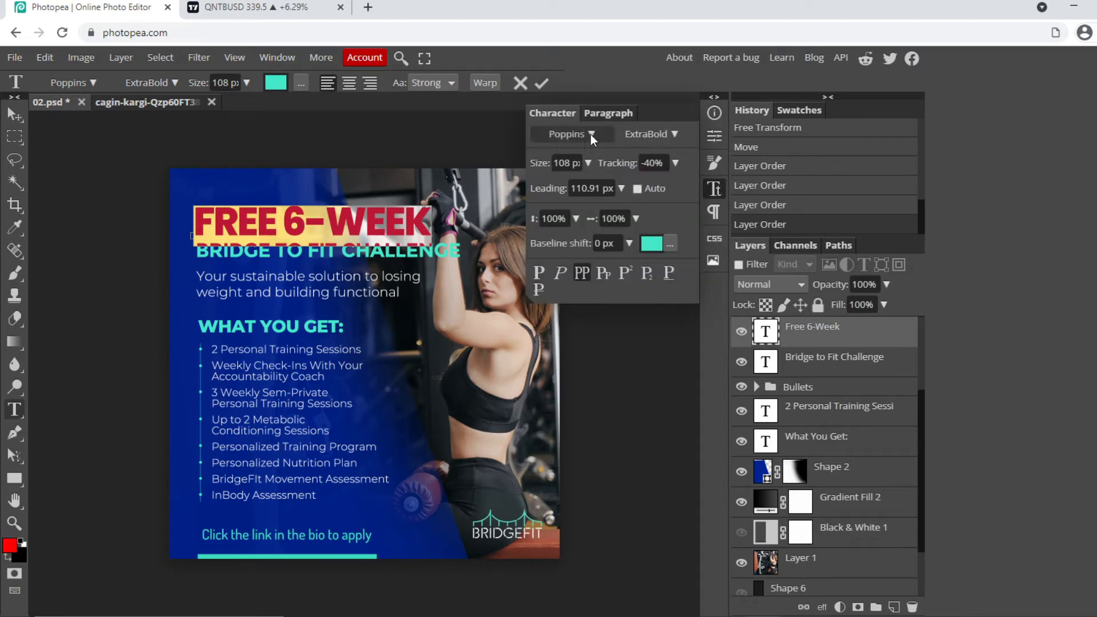
{"action": "left_click", "coordinate": [621, 188]}
{"action": "mouse_move", "coordinate": [636, 184]}
{"action": "left_mouse_down"}
{"action": "mouse_move", "coordinate": [647, 183]}
{"action": "mouse_move", "coordinate": [638, 184]}
{"action": "left_mouse_up"}
{"action": "type", "text": "0"}
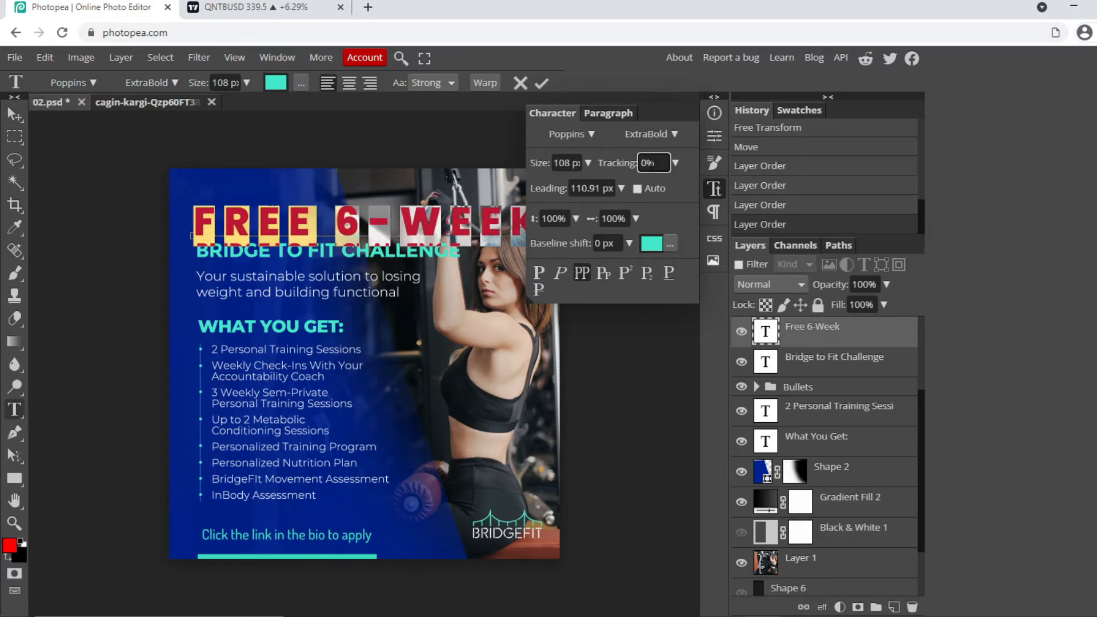
{"action": "key", "text": "Return"}
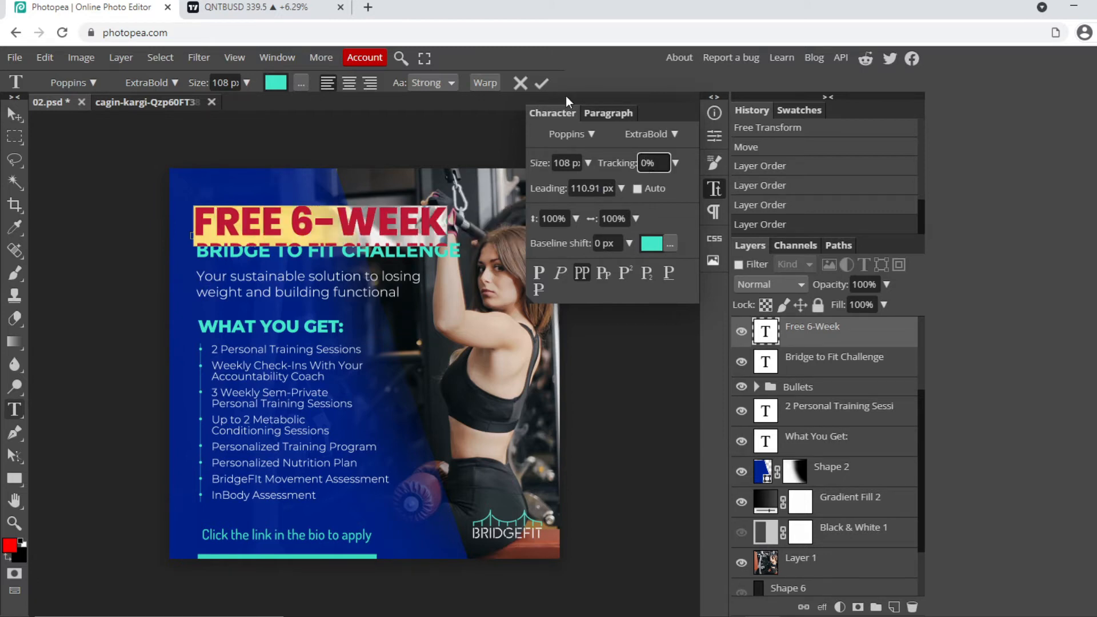
{"action": "left_click", "coordinate": [541, 82]}
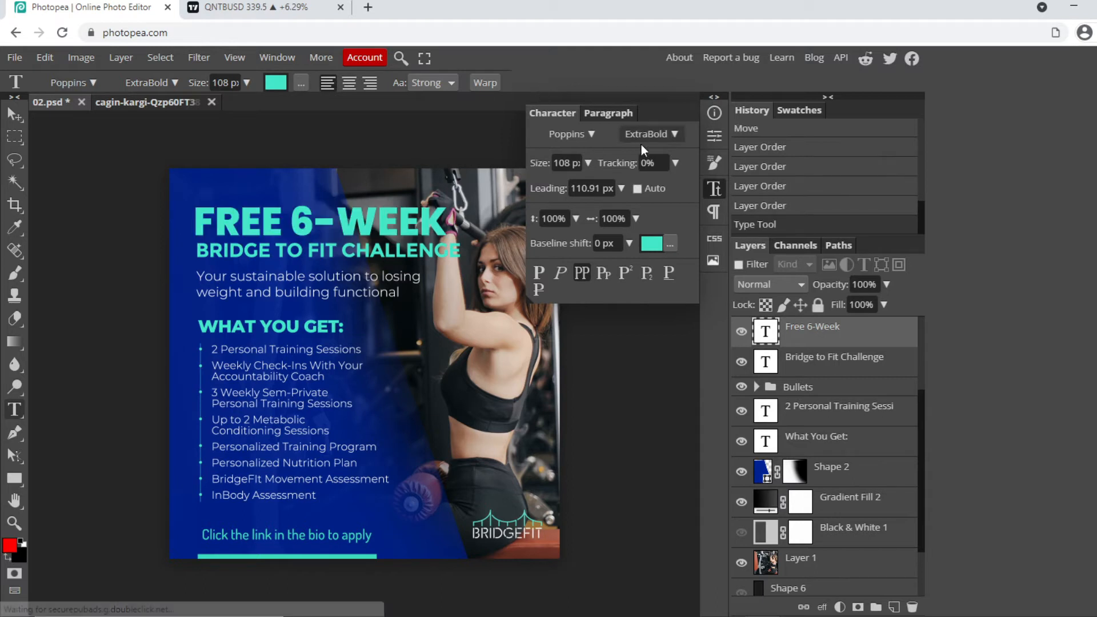
- Scale the FREE 6-WEEK headline to about 104% and apply the transform
{"action": "left_click", "coordinate": [15, 114]}
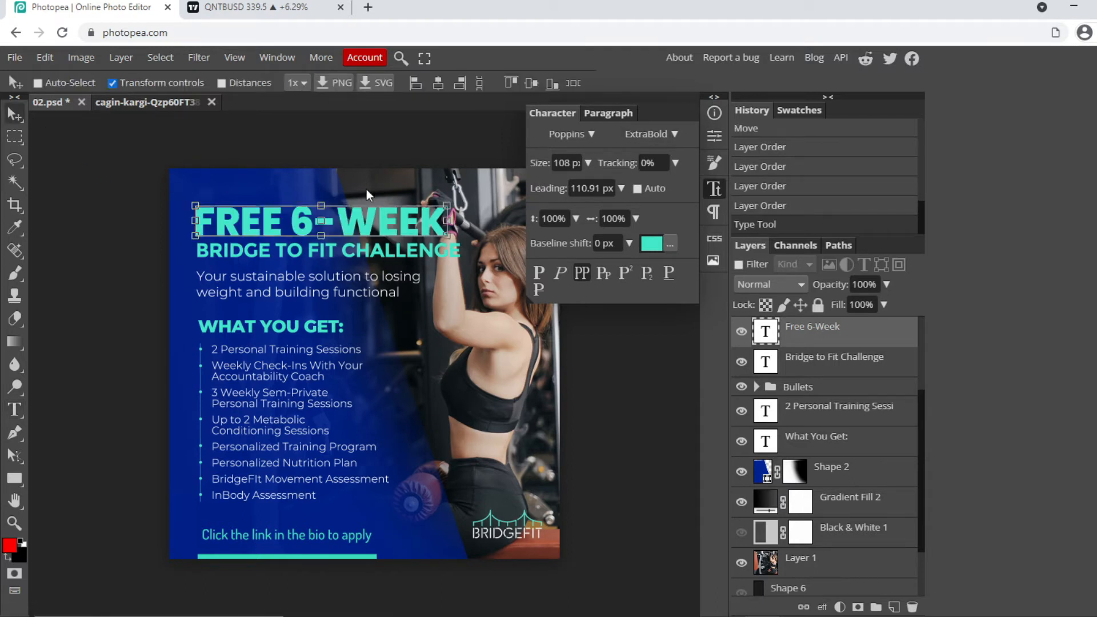
{"action": "left_click", "coordinate": [718, 188]}
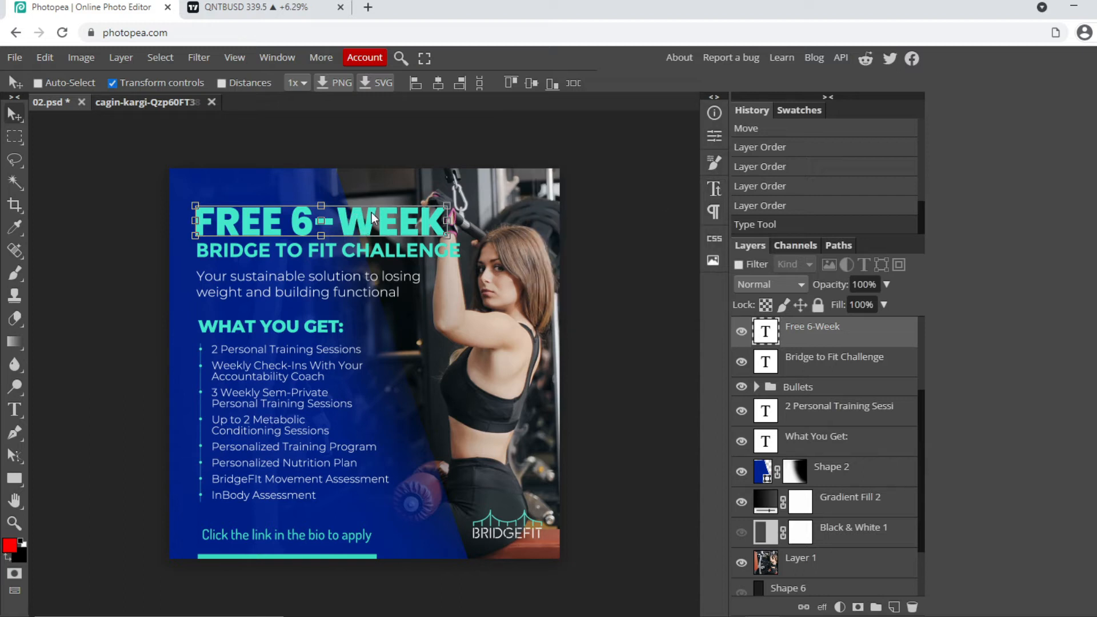
{"action": "mouse_move", "coordinate": [447, 206]}
{"action": "left_mouse_down"}
{"action": "mouse_move", "coordinate": [516, 182]}
{"action": "mouse_move", "coordinate": [392, 204]}
{"action": "mouse_move", "coordinate": [480, 195]}
{"action": "mouse_move", "coordinate": [461, 206]}
{"action": "left_mouse_up"}
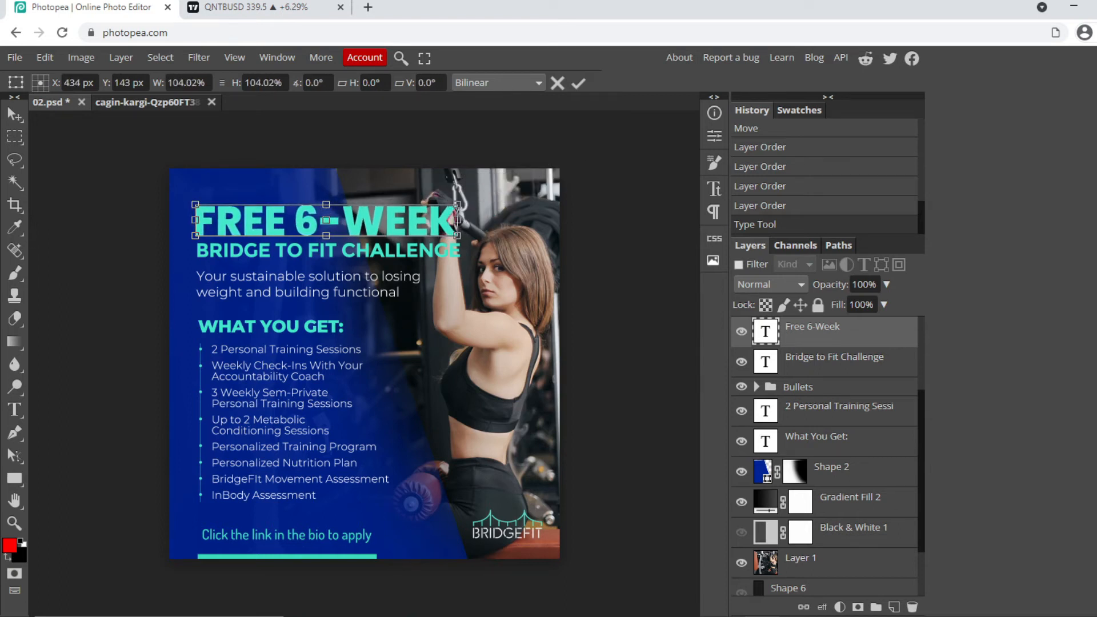
{"action": "left_click", "coordinate": [580, 82]}
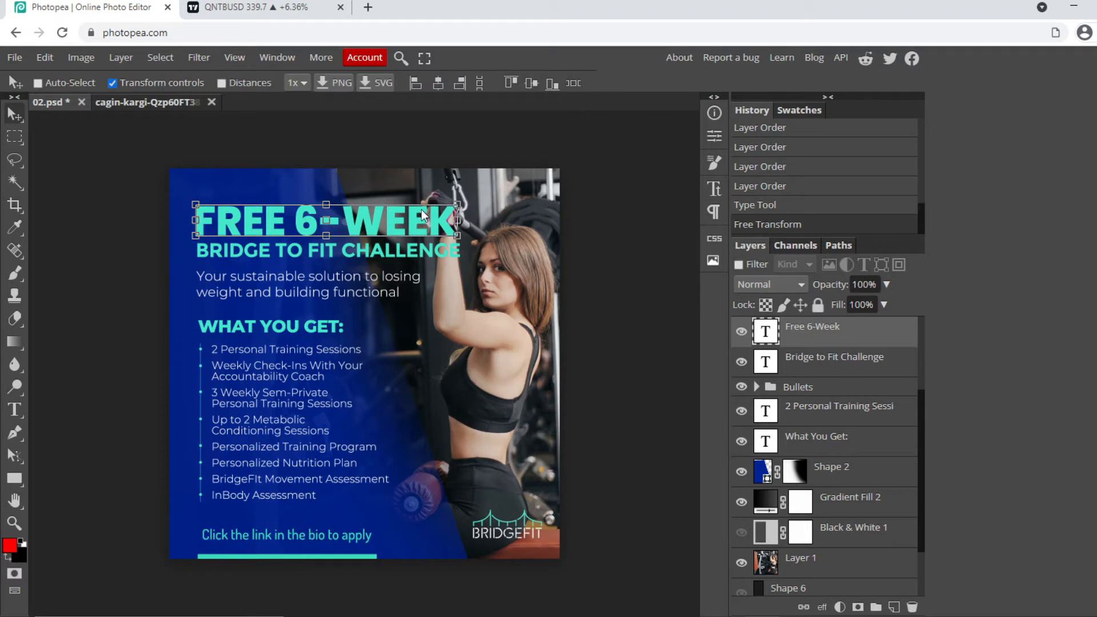
- Reduce the font size of the FREE 6-WEEK headline to 91 px
{"action": "left_click", "coordinate": [715, 189]}
{"action": "left_click", "coordinate": [563, 164]}
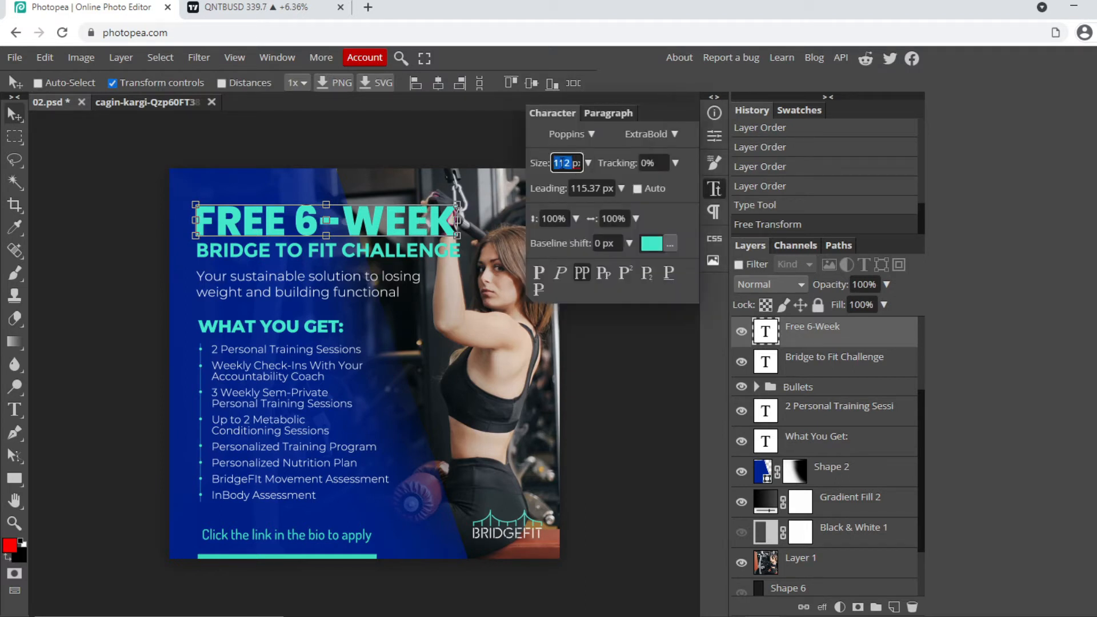
{"action": "type", "text": "95"}
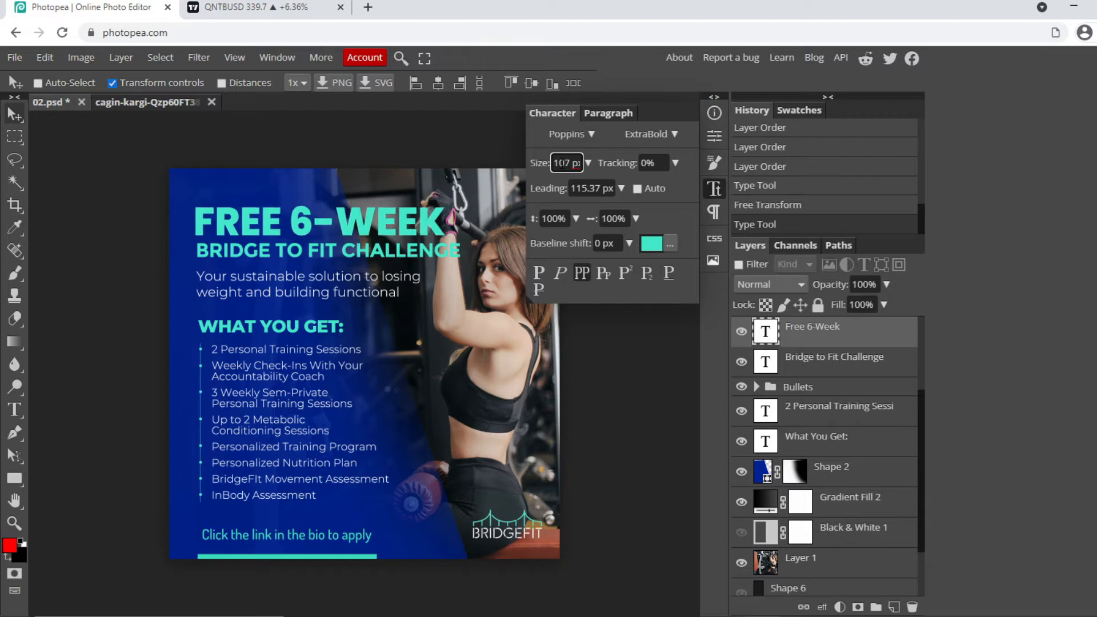
{"action": "key", "text": "BackSpace"}
{"action": "key", "text": "BackSpace"}
{"action": "type", "text": "73"}
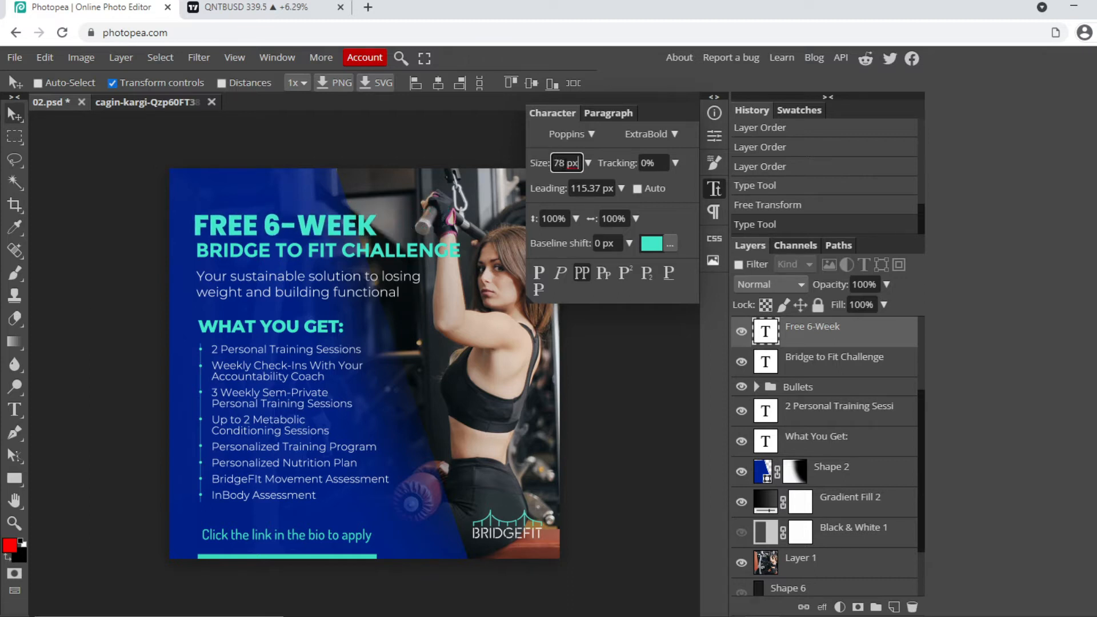
{"action": "scroll", "coordinate": [563, 164], "scroll_direction": "up", "scroll_amount": 20}
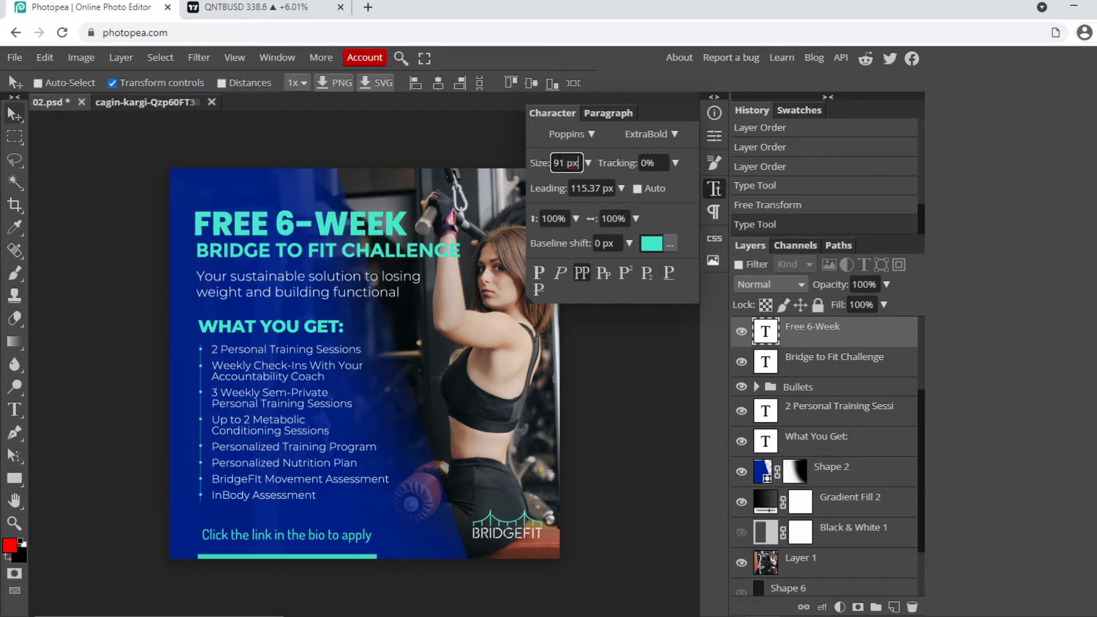
- Set the font size of the FREE 6-WEEK headline to 113 px and close the character settings
{"action": "scroll", "coordinate": [578, 163], "scroll_direction": "down", "scroll_amount": 10}
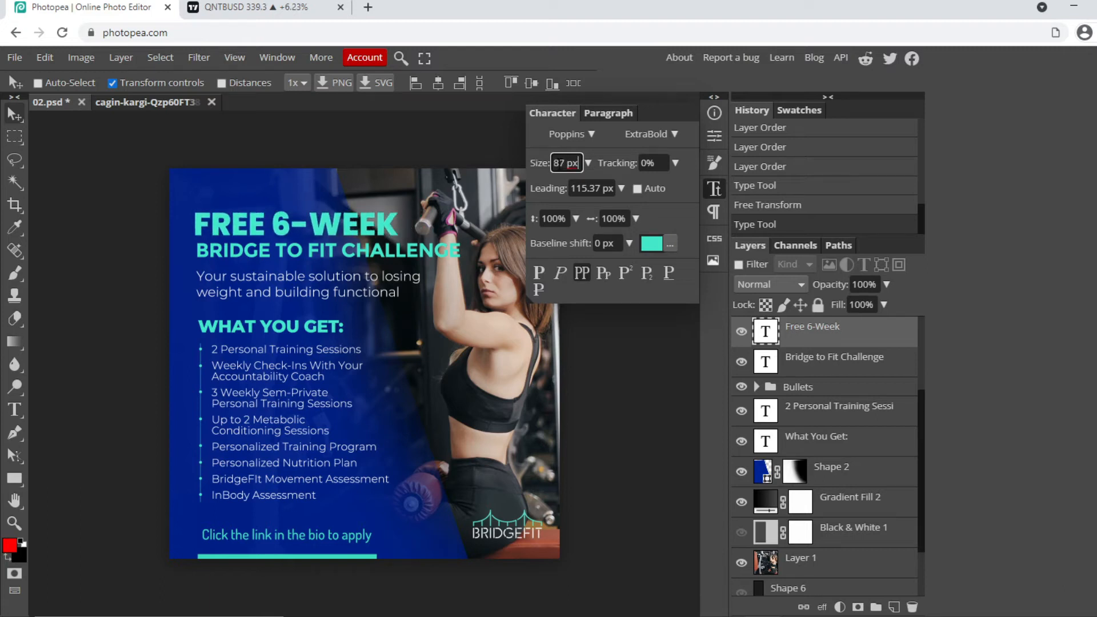
{"action": "scroll", "coordinate": [578, 163], "scroll_direction": "up", "scroll_amount": 17}
{"action": "left_click", "coordinate": [588, 163]}
{"action": "mouse_move", "coordinate": [582, 175]}
{"action": "left_mouse_down"}
{"action": "mouse_move", "coordinate": [584, 187]}
{"action": "mouse_move", "coordinate": [560, 187]}
{"action": "mouse_move", "coordinate": [585, 187]}
{"action": "left_mouse_up"}
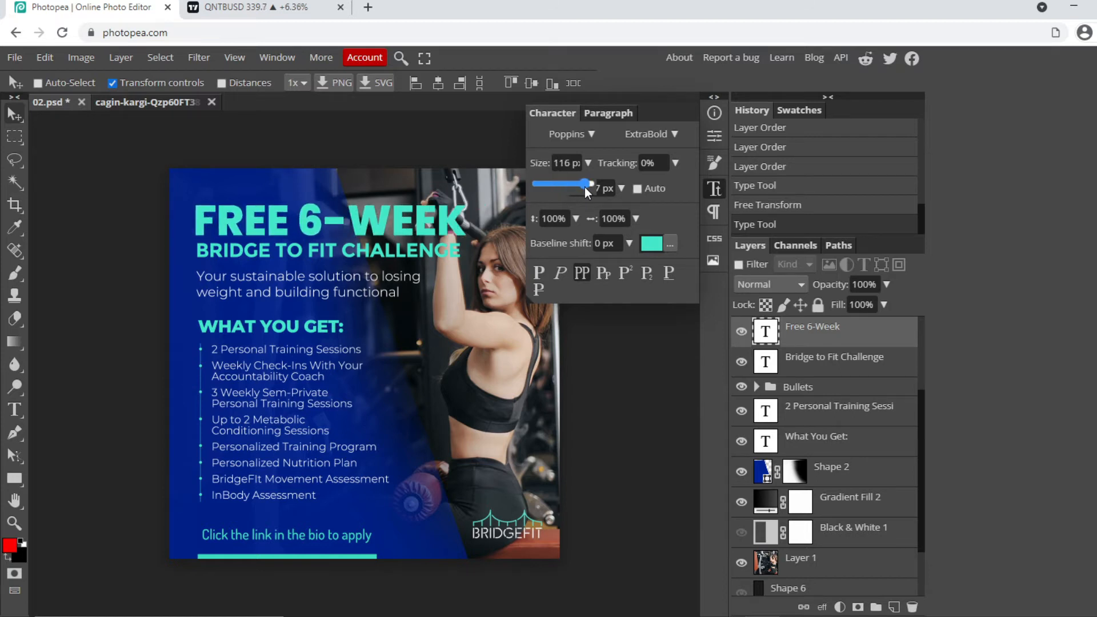
{"action": "left_click", "coordinate": [574, 164]}
{"action": "scroll", "coordinate": [573, 164], "scroll_direction": "down", "scroll_amount": 3}
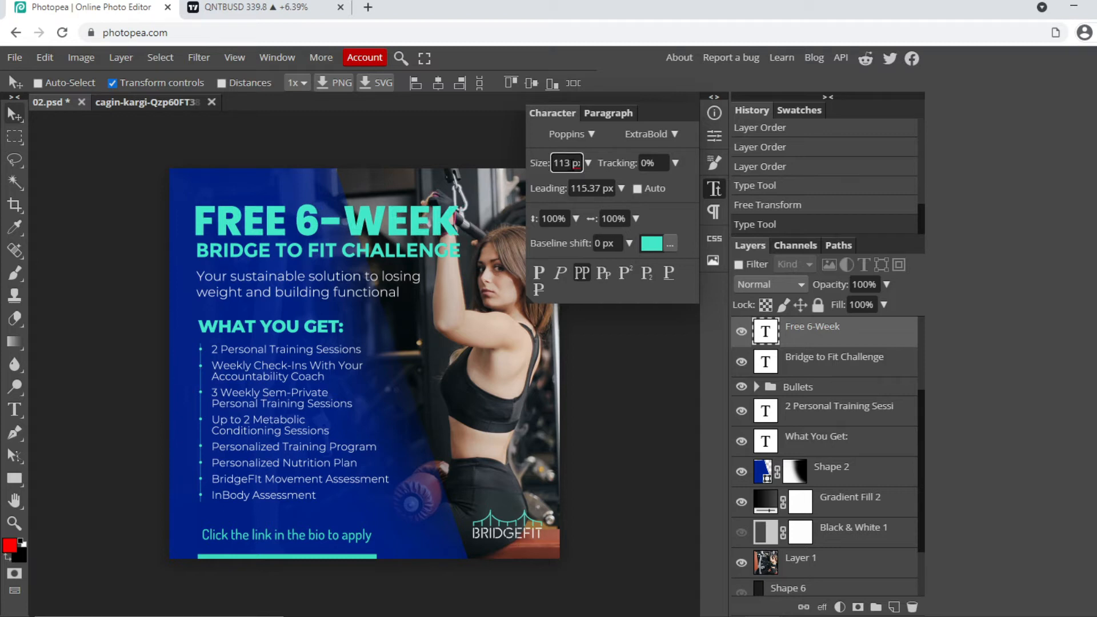
{"action": "left_click", "coordinate": [629, 81]}
{"action": "left_click", "coordinate": [718, 193]}
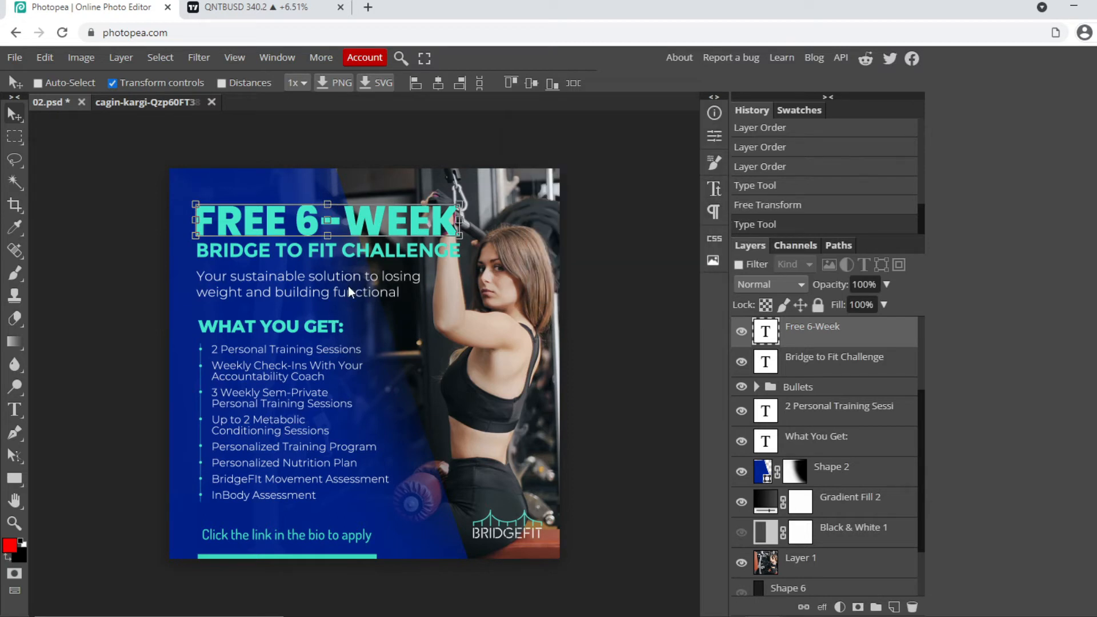
- Examine the template's text layers one by one, briefly hiding and reshowing the Bullets group and the bullet list text
{"action": "left_click", "coordinate": [826, 363]}
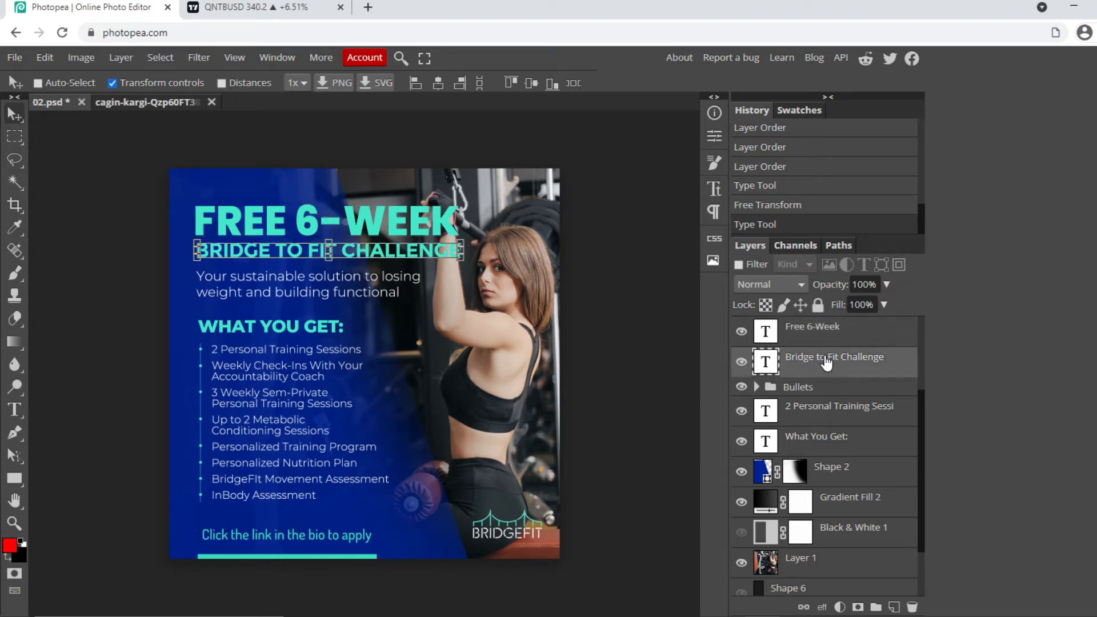
{"action": "left_click", "coordinate": [822, 411]}
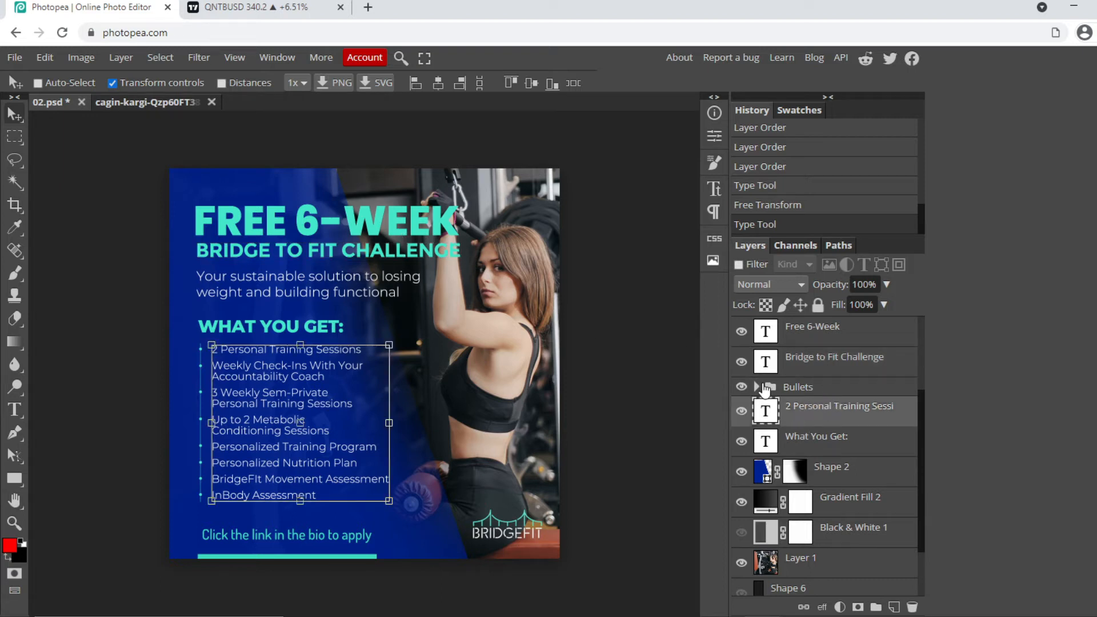
{"action": "left_click", "coordinate": [741, 387]}
{"action": "left_click", "coordinate": [741, 388]}
{"action": "left_click", "coordinate": [742, 412]}
{"action": "left_click", "coordinate": [742, 412]}
{"action": "left_click", "coordinate": [306, 278]}
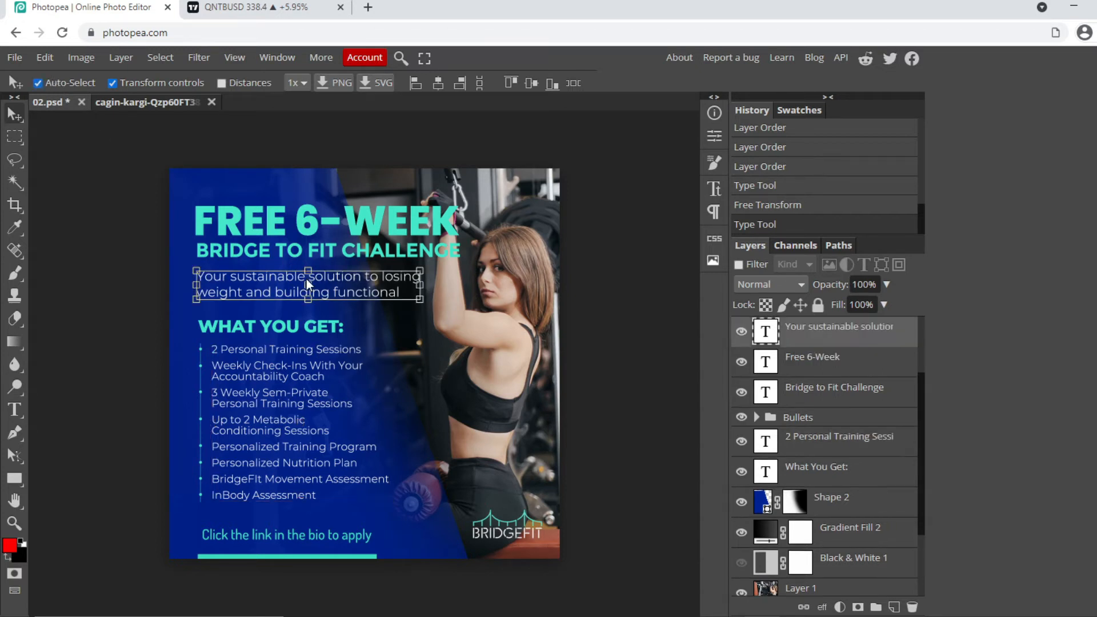
{"action": "left_click", "coordinate": [334, 217]}
{"action": "left_click", "coordinate": [348, 255]}
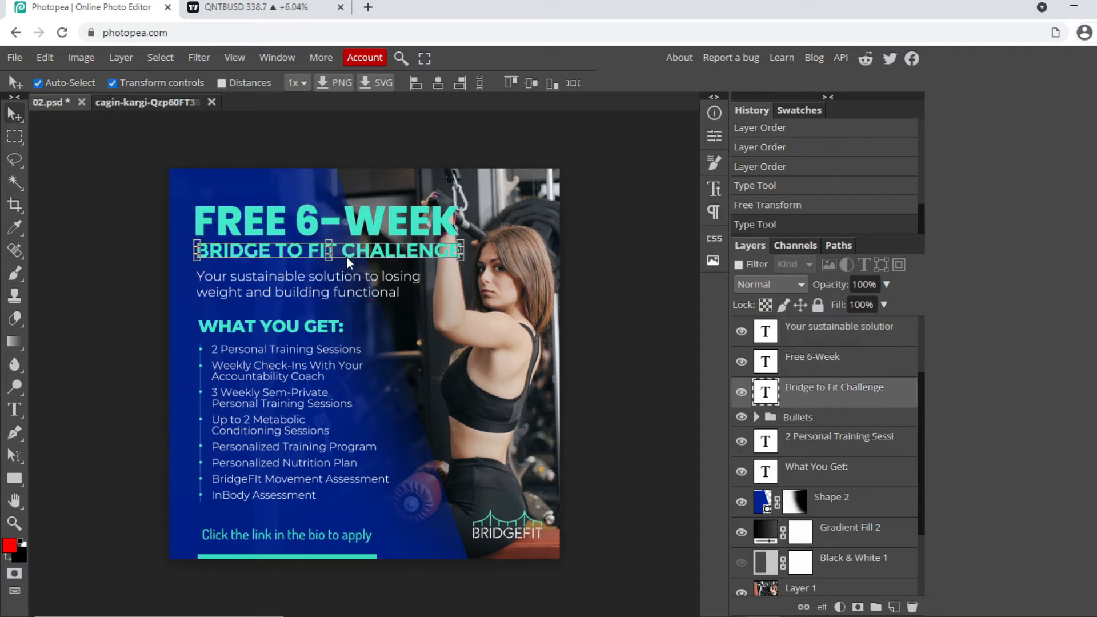
{"action": "left_click", "coordinate": [308, 327]}
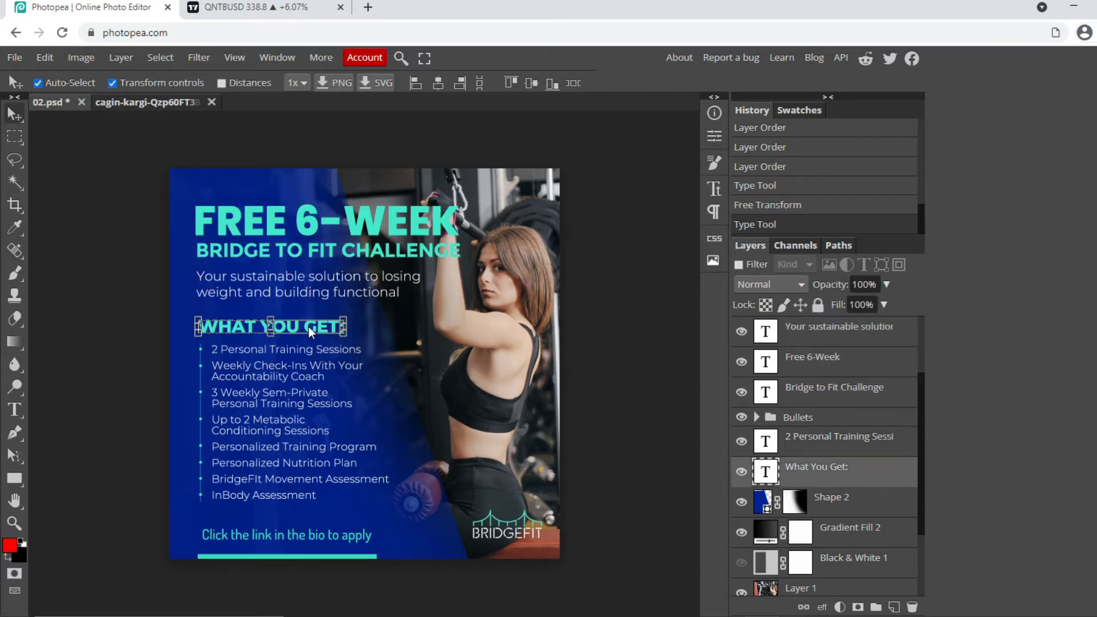
{"action": "left_click", "coordinate": [294, 352]}
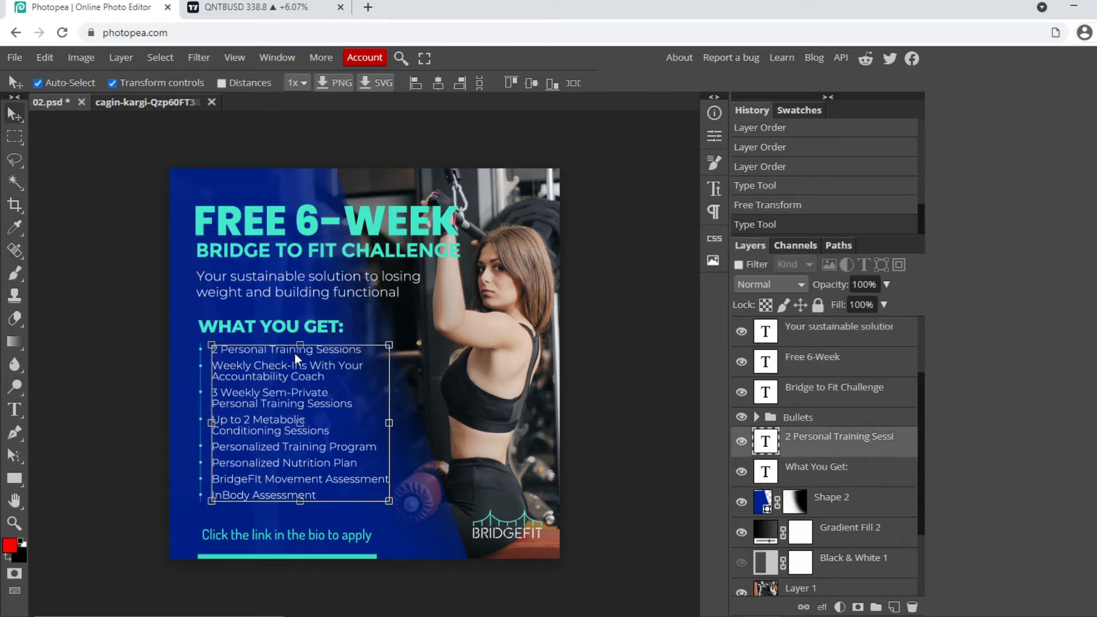
- Check the font settings of the "Click the link in the bio to apply" text and commit the text edit
{"action": "left_click", "coordinate": [320, 537]}
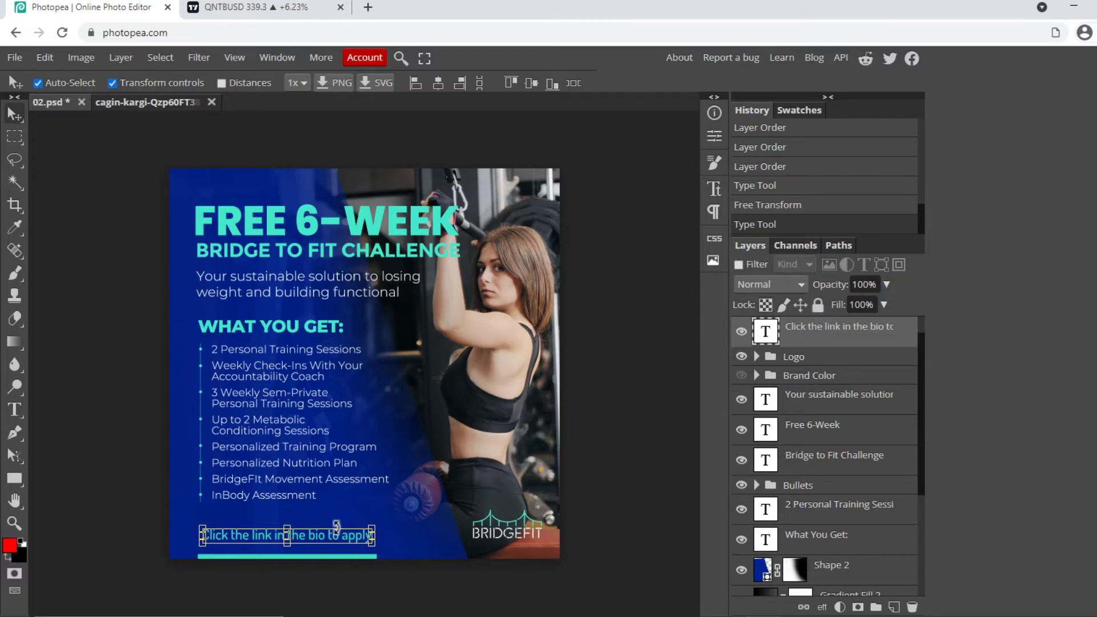
{"action": "key", "text": "t"}
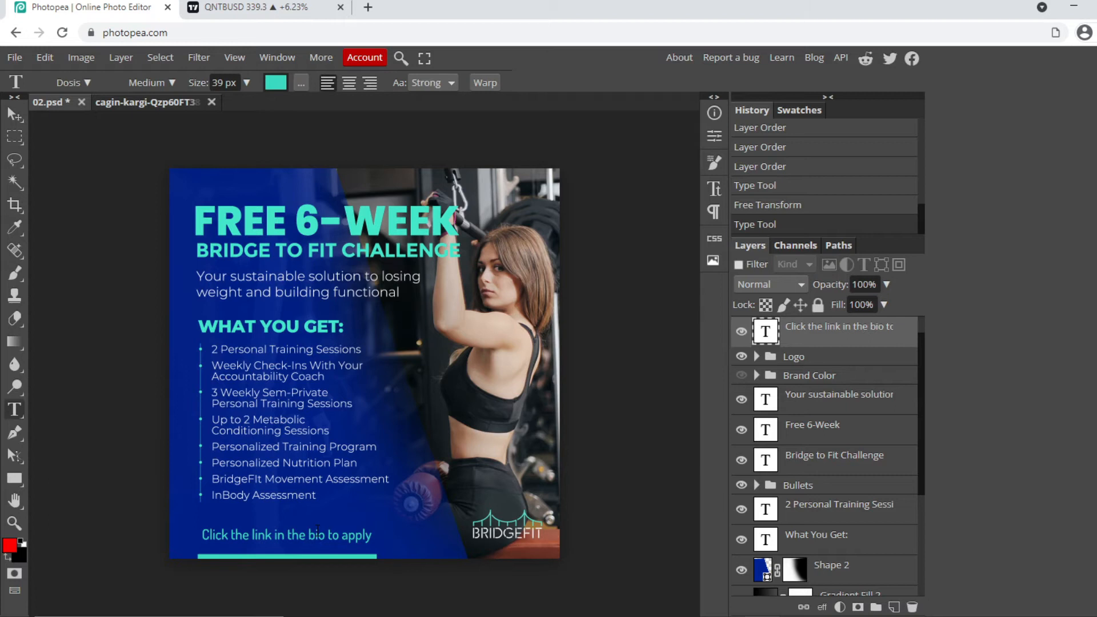
{"action": "left_click", "coordinate": [316, 532]}
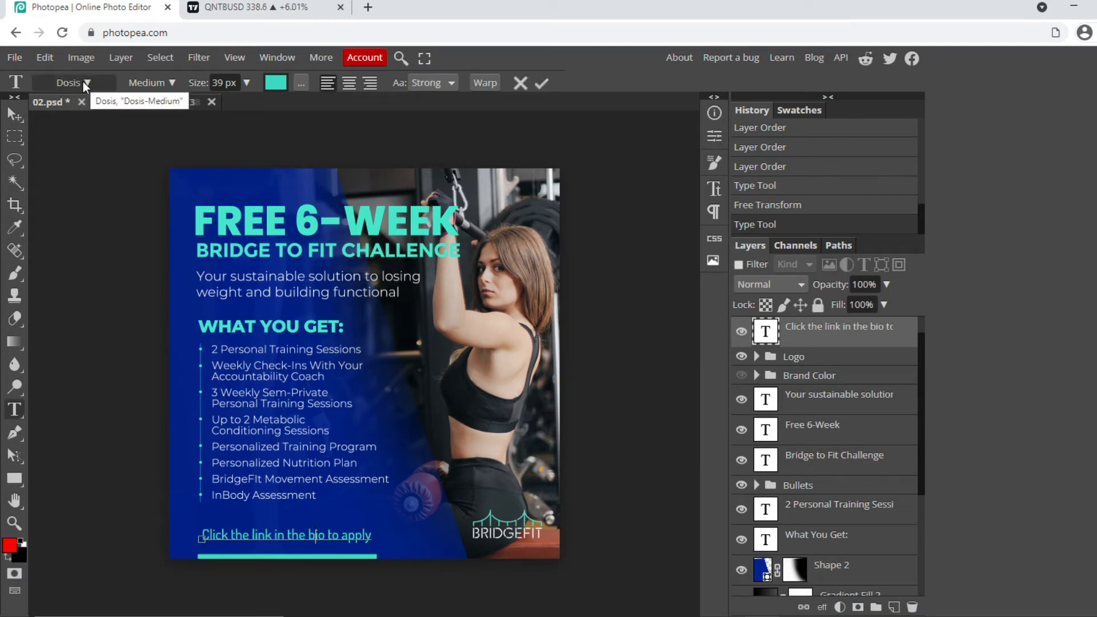
{"action": "left_click", "coordinate": [543, 83]}
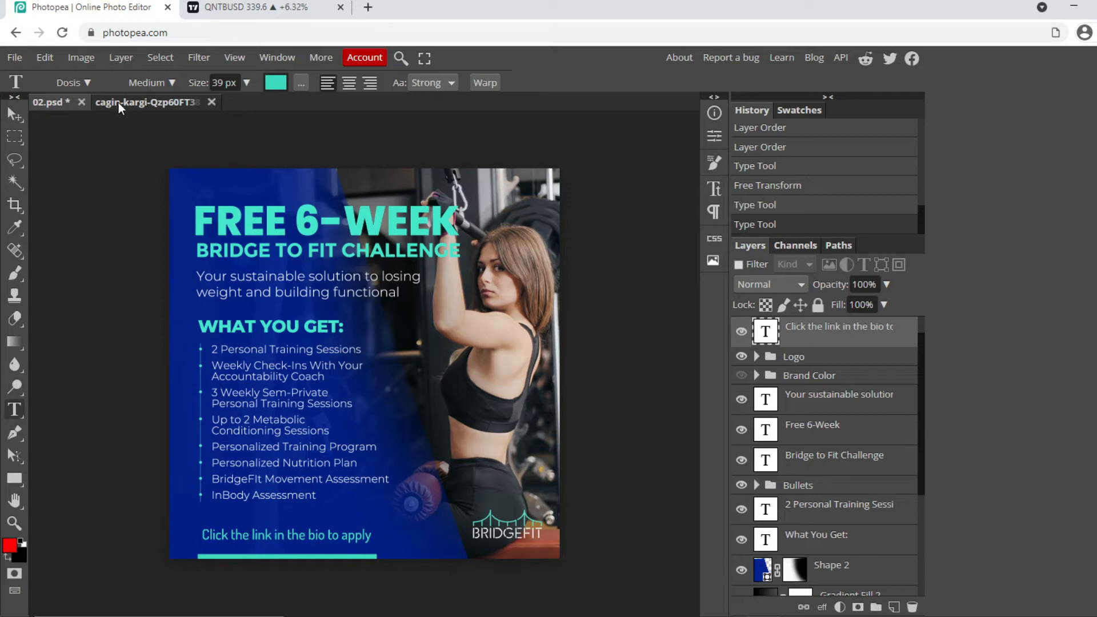
- Close the photo document and 02.psd, discarding the unsaved changes
{"action": "left_click", "coordinate": [211, 102]}
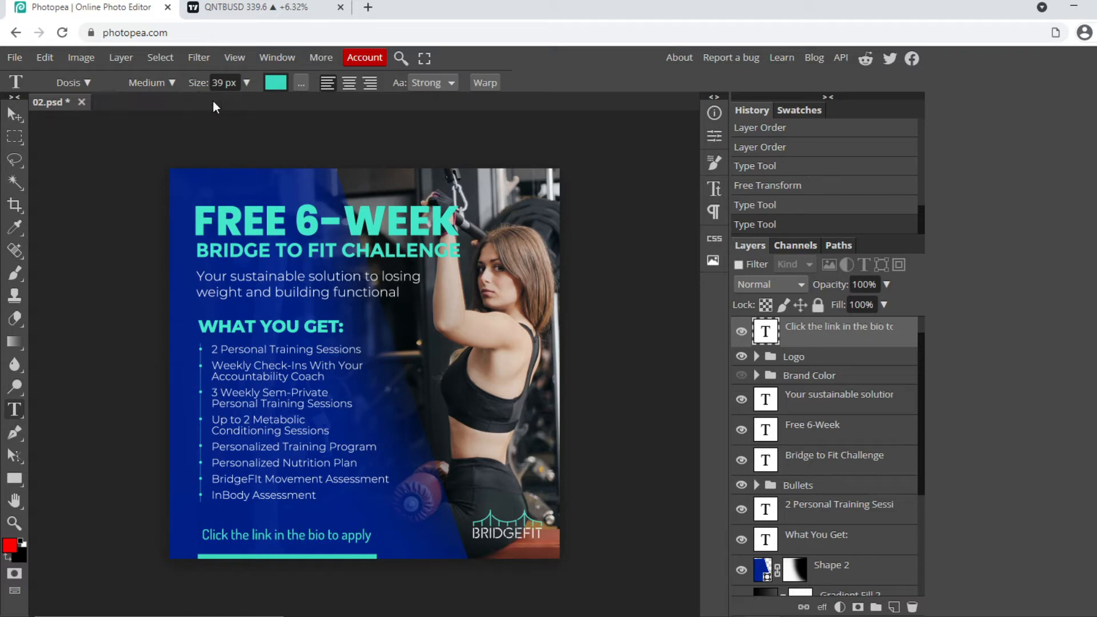
{"action": "left_click", "coordinate": [81, 102]}
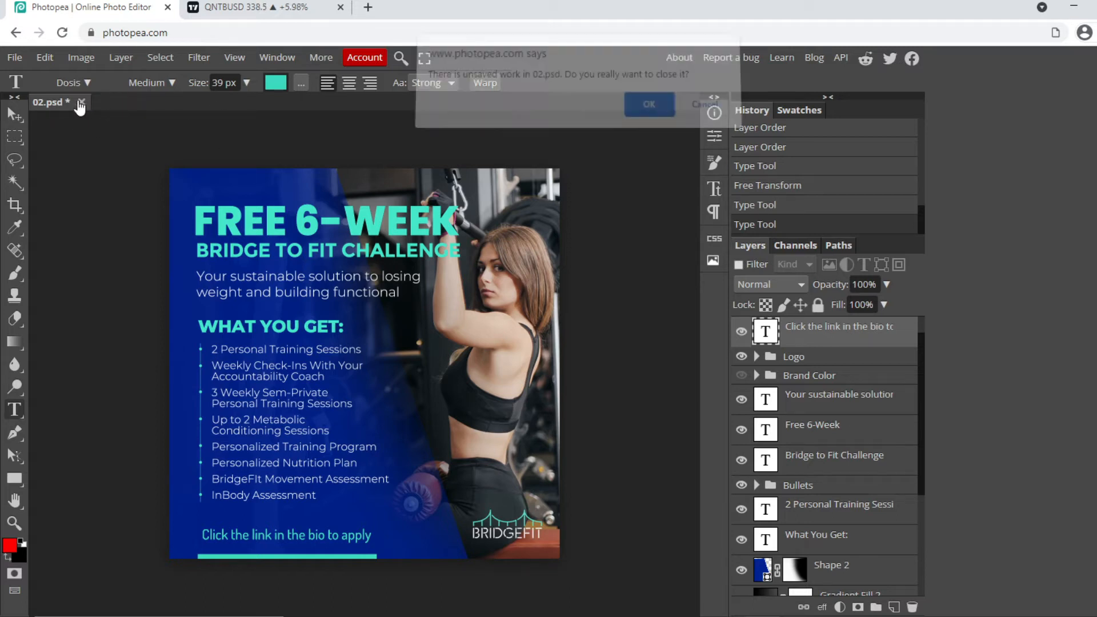
{"action": "left_click", "coordinate": [649, 113]}
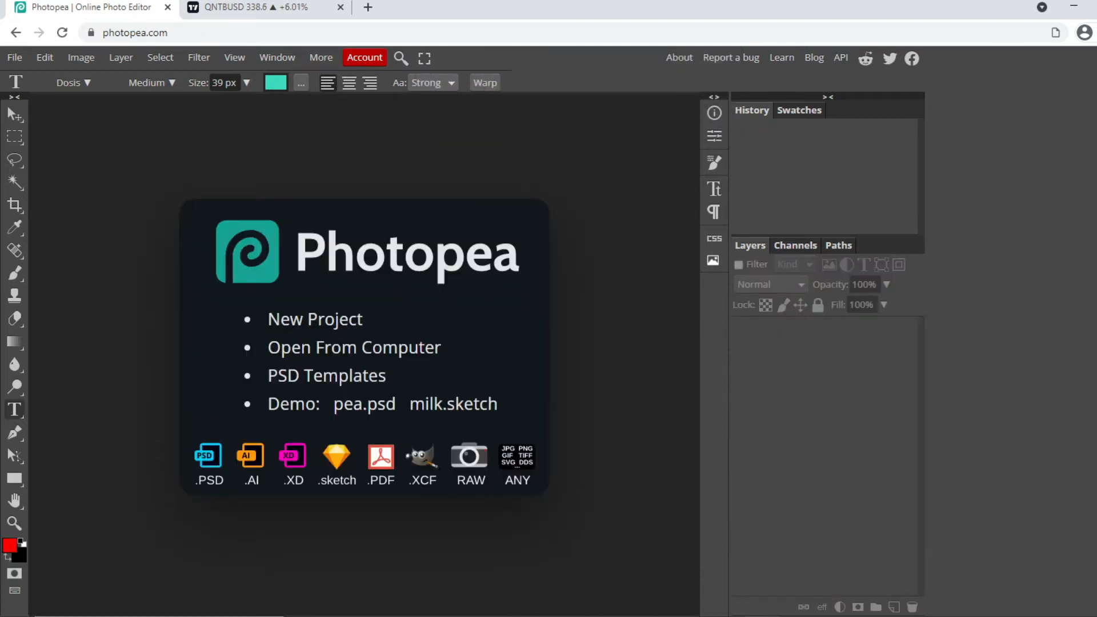
- Open 01-Rev.psd from the BridgeFit PSDs folder in Photopea
{"action": "left_click", "coordinate": [690, 616]}
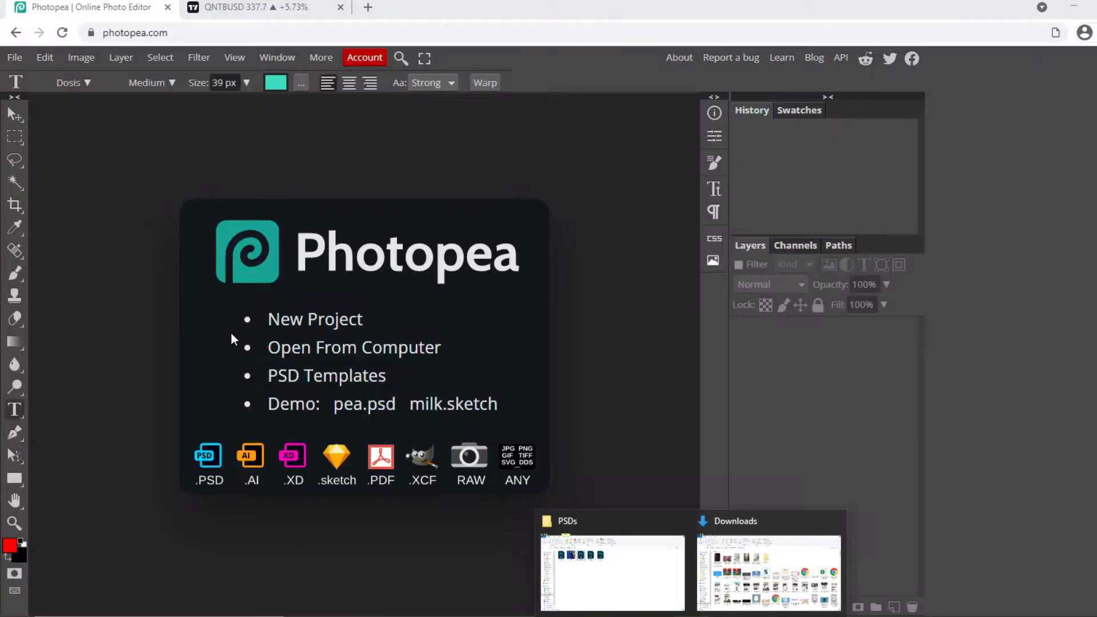
{"action": "left_click", "coordinate": [600, 572]}
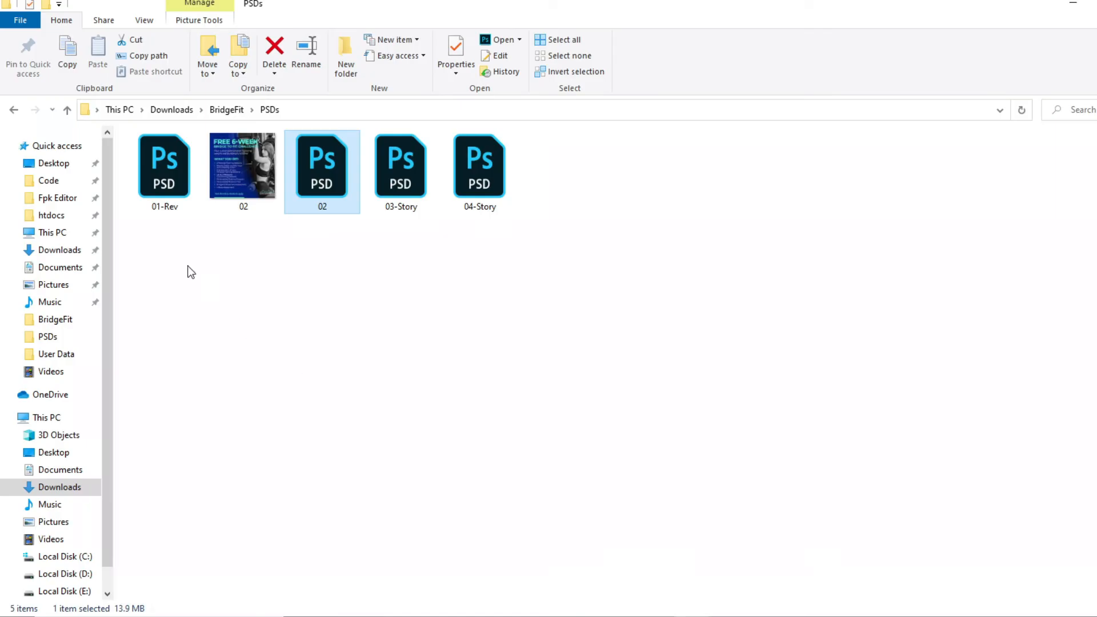
{"action": "left_click", "coordinate": [159, 160]}
{"action": "left_click_drag", "start_coordinate": [157, 153], "coordinate": [380, 346]}
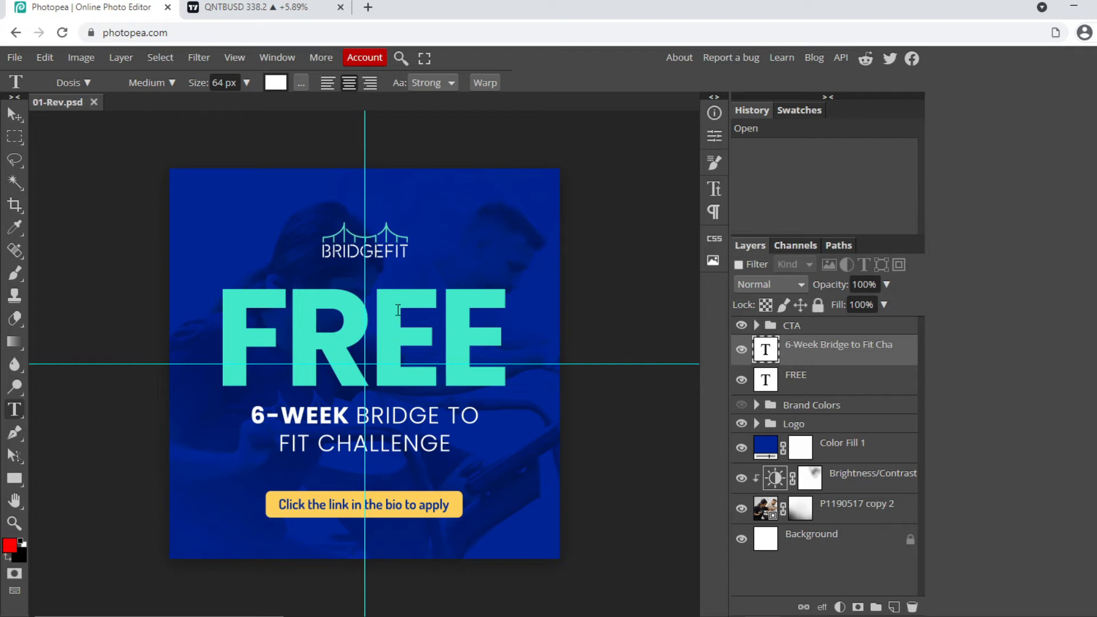
- Examine the background layers with the Move tool: Color Fill 1, Brightness/Contrast and the P1190517 copy 2 photo
{"action": "left_click", "coordinate": [12, 114]}
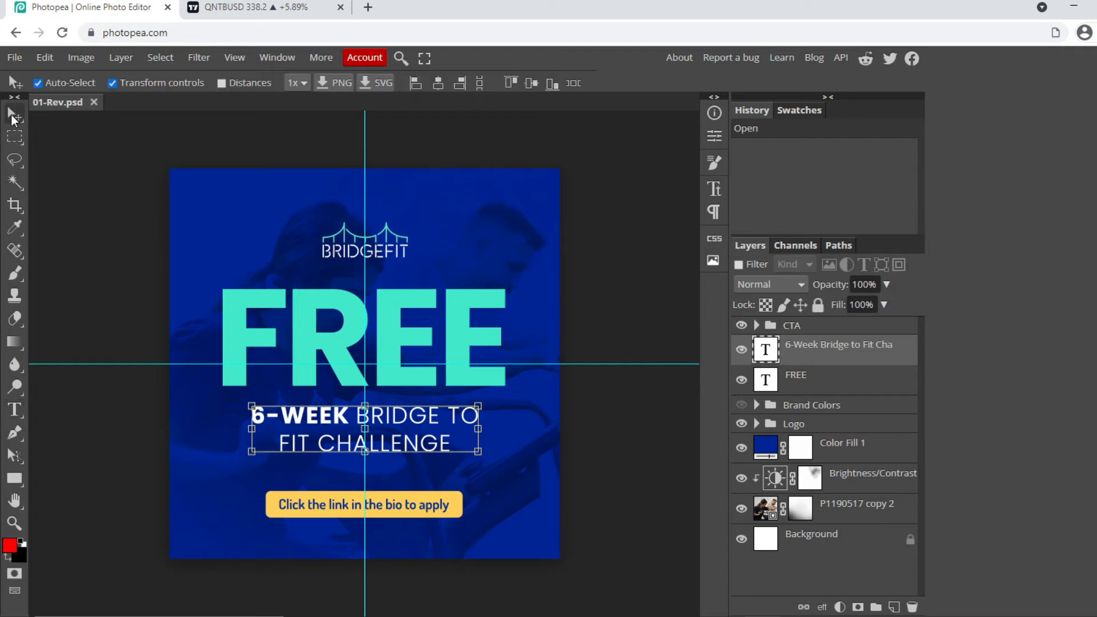
{"action": "left_click", "coordinate": [473, 216]}
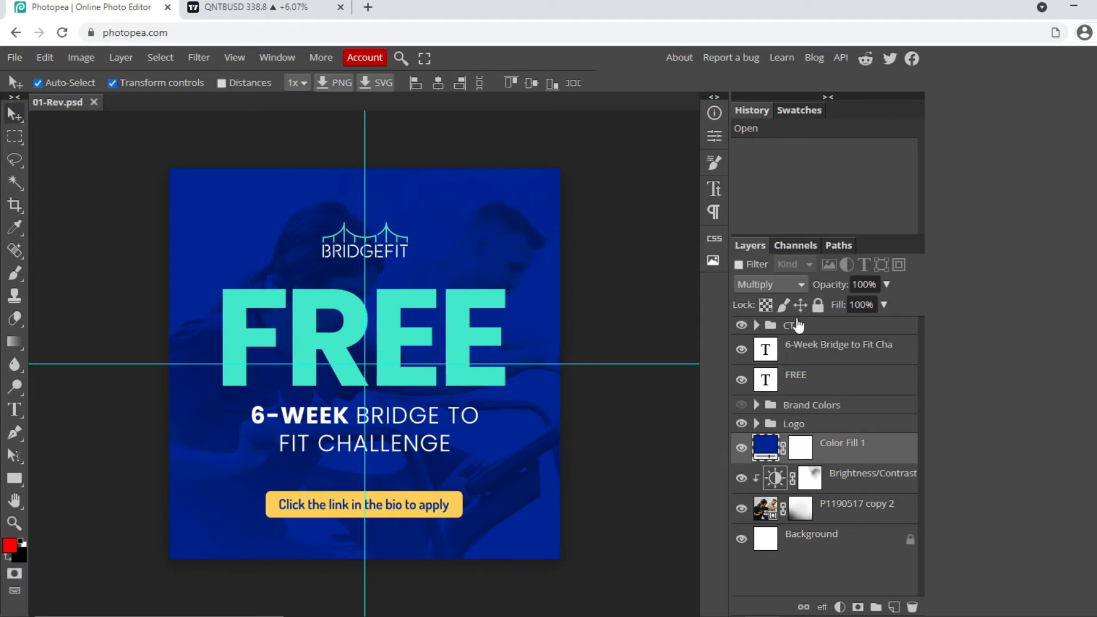
{"action": "left_click", "coordinate": [842, 508]}
{"action": "left_click", "coordinate": [855, 482]}
{"action": "left_click", "coordinate": [851, 502]}
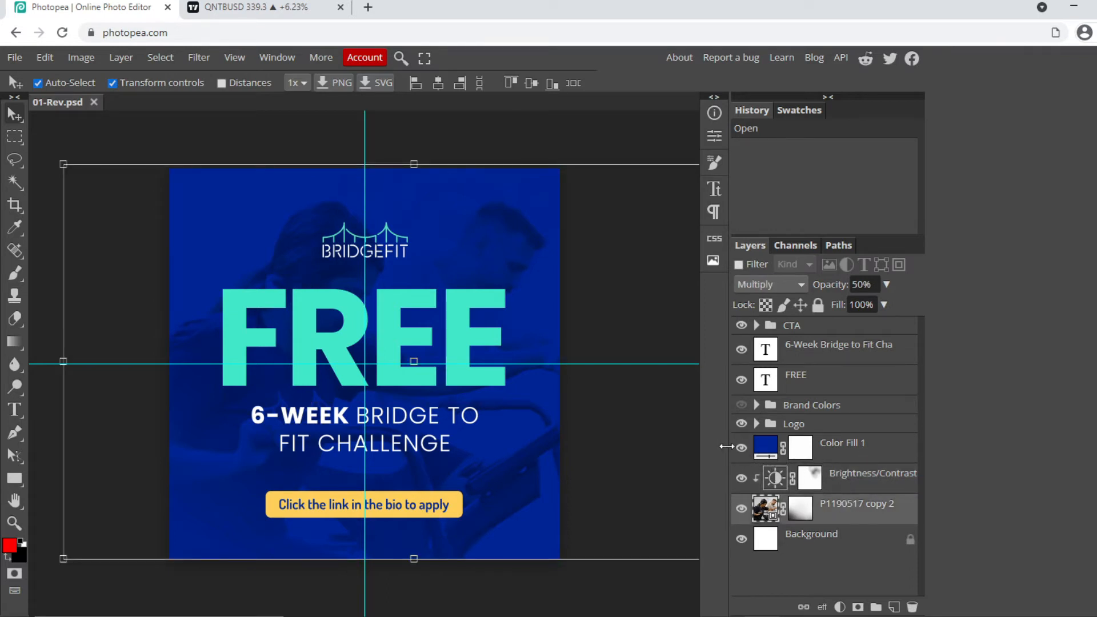
{"action": "left_click", "coordinate": [862, 451]}
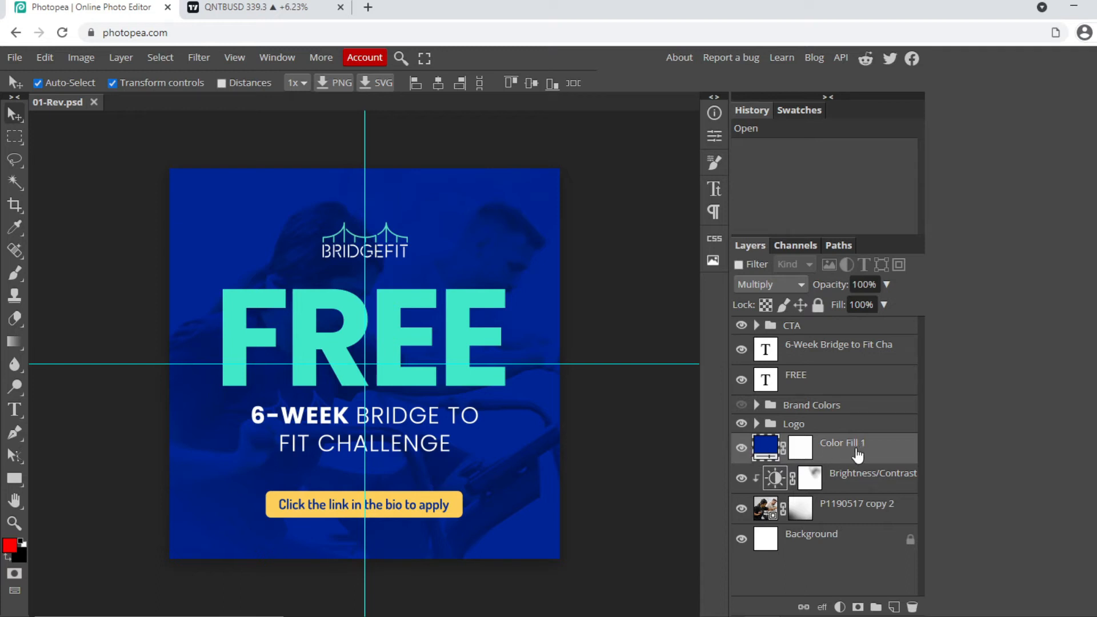
{"action": "left_click", "coordinate": [855, 387]}
- Try a lower opacity on the Color Fill 1 layer and return it to 100%
{"action": "left_click", "coordinate": [847, 450]}
{"action": "left_click", "coordinate": [887, 287]}
{"action": "left_click_drag", "start_coordinate": [887, 304], "coordinate": [869, 310]}
{"action": "left_click_drag", "start_coordinate": [869, 307], "coordinate": [898, 304]}
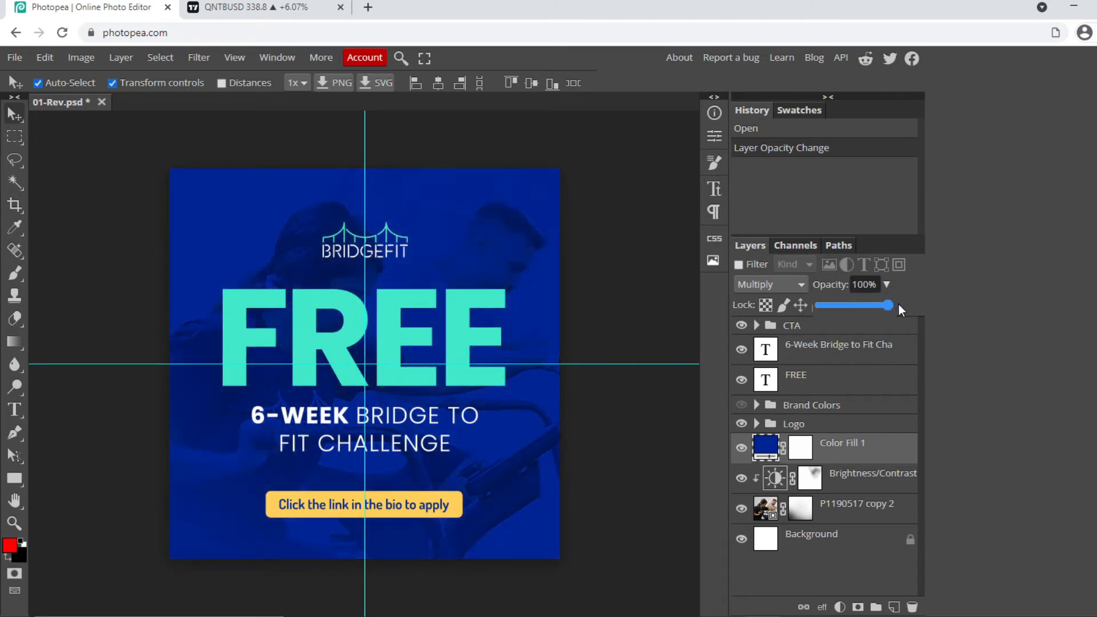
- Set the blend mode of Color Fill 1 to Normal and compare the design with the layer hidden and shown
{"action": "left_click", "coordinate": [787, 289]}
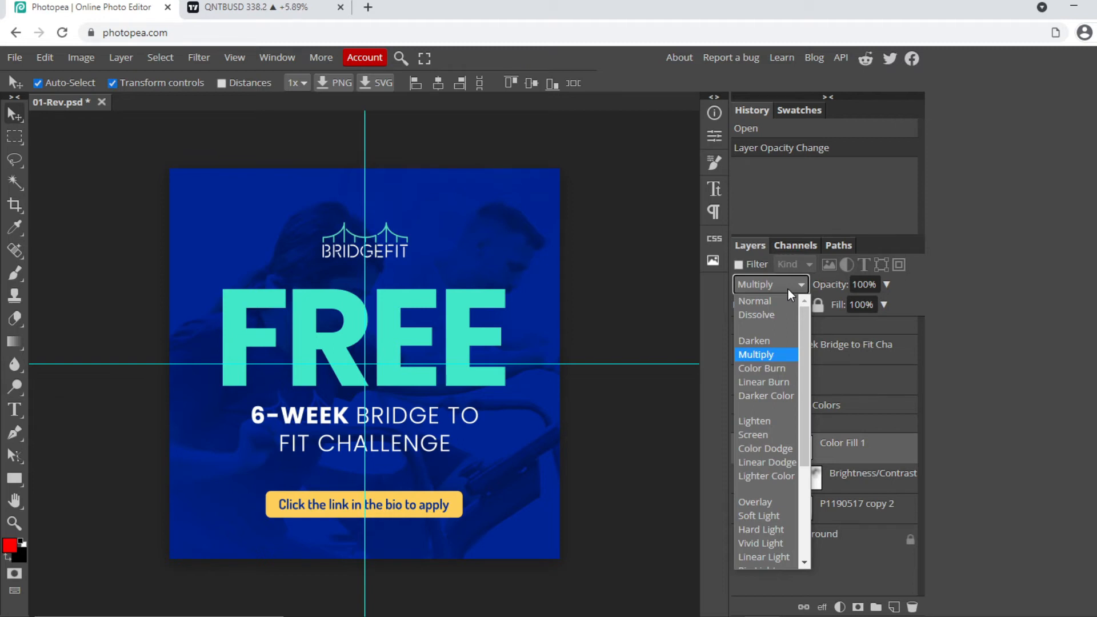
{"action": "left_click", "coordinate": [763, 298]}
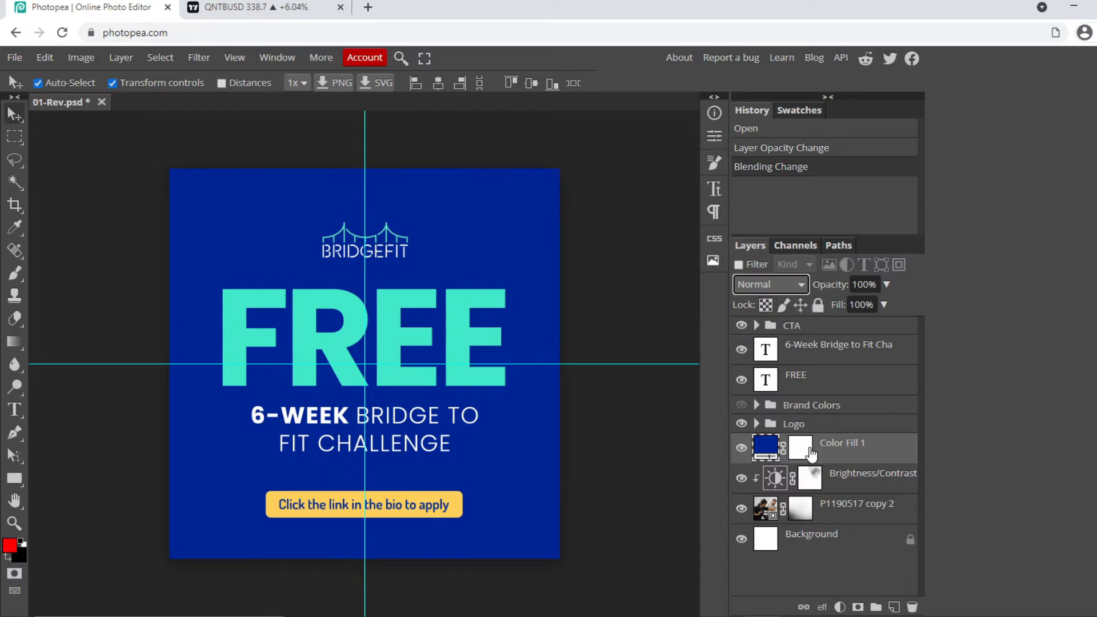
{"action": "left_click", "coordinate": [742, 450]}
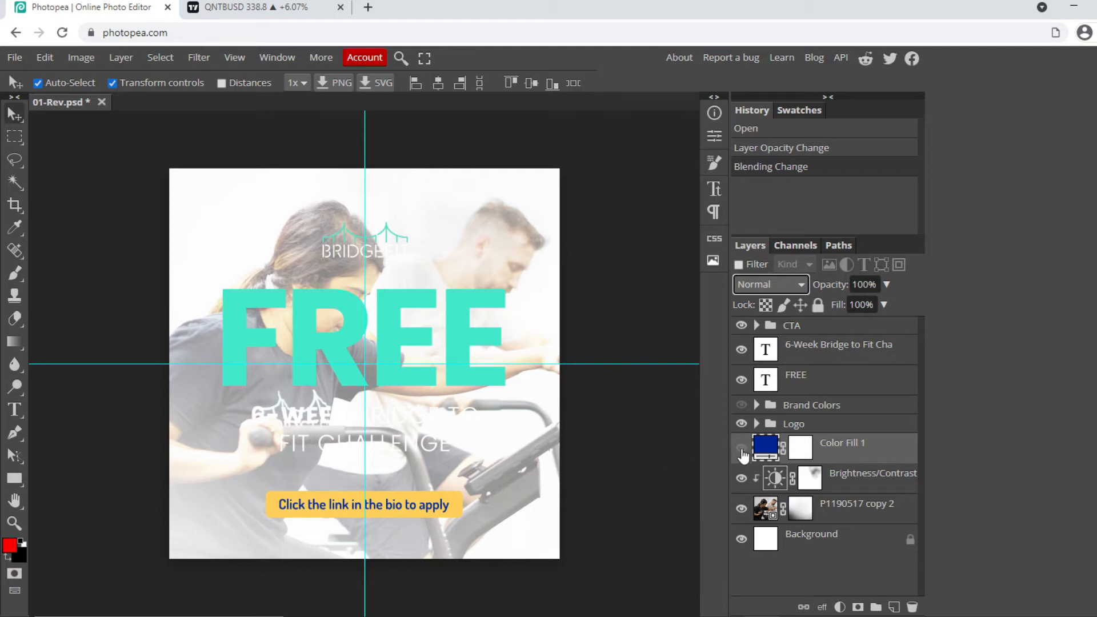
{"action": "left_click", "coordinate": [742, 451]}
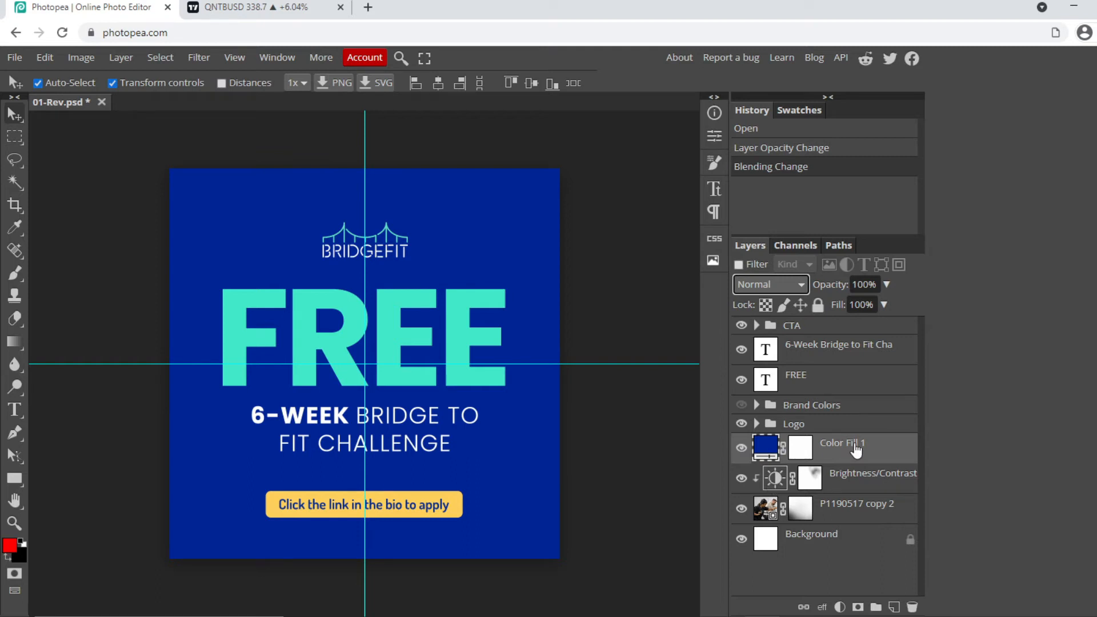
- Lower the opacity of the Color Fill 1 layer to 82%, comparing lighter and denser settings over the photo
{"action": "left_click", "coordinate": [864, 285]}
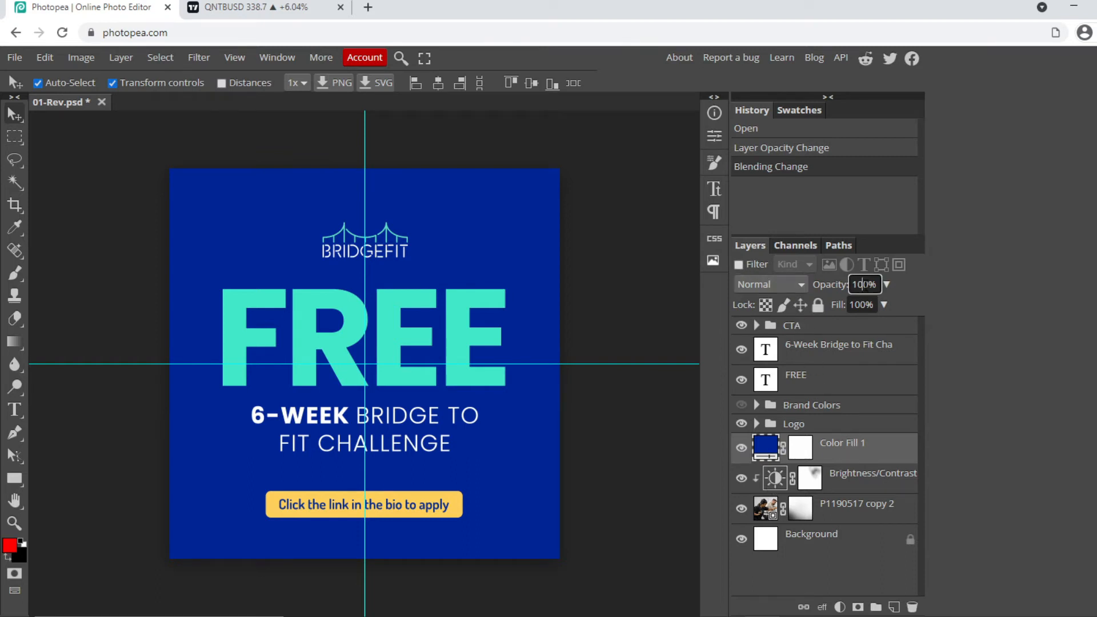
{"action": "scroll", "coordinate": [866, 284], "scroll_direction": "down", "scroll_amount": 9}
{"action": "scroll", "coordinate": [869, 284], "scroll_direction": "down", "scroll_amount": 4}
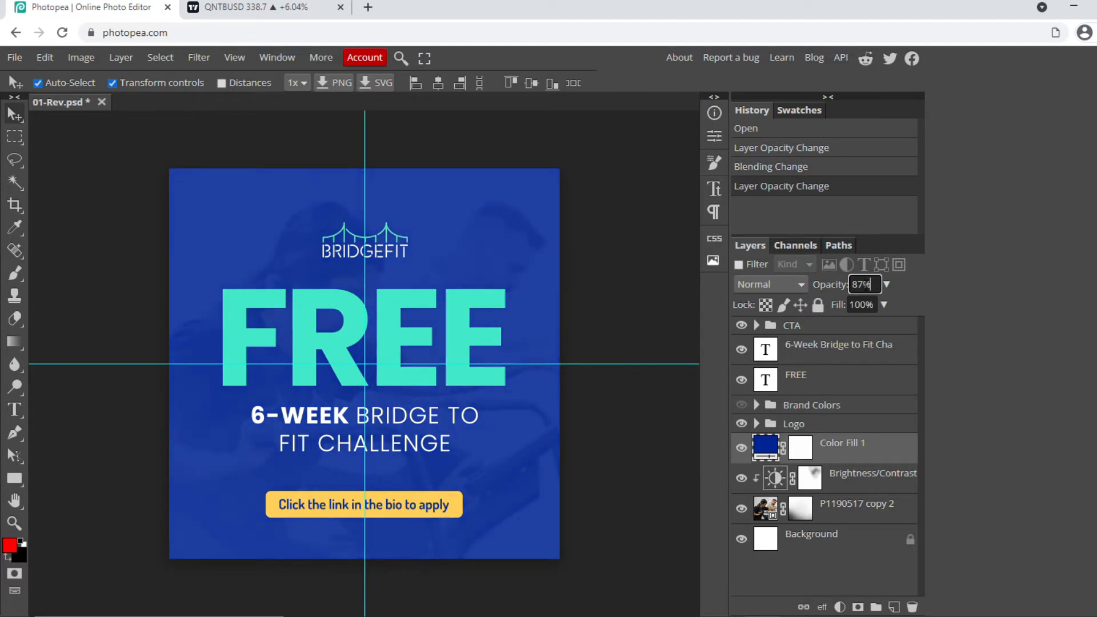
{"action": "scroll", "coordinate": [866, 285], "scroll_direction": "down", "scroll_amount": 5}
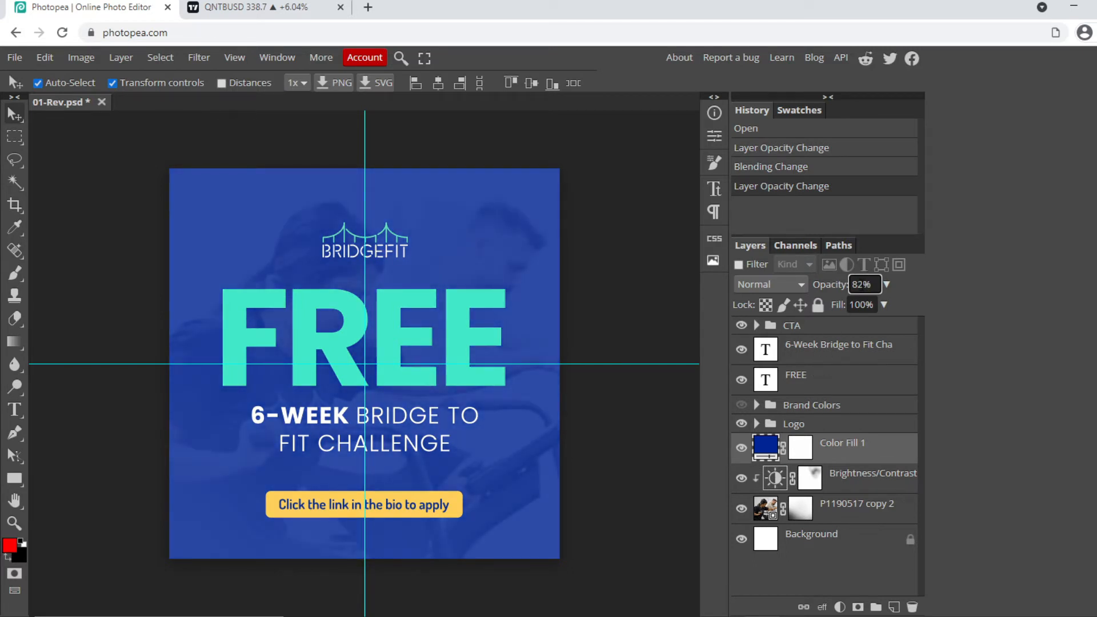
{"action": "scroll", "coordinate": [869, 284], "scroll_direction": "up", "scroll_amount": 4}
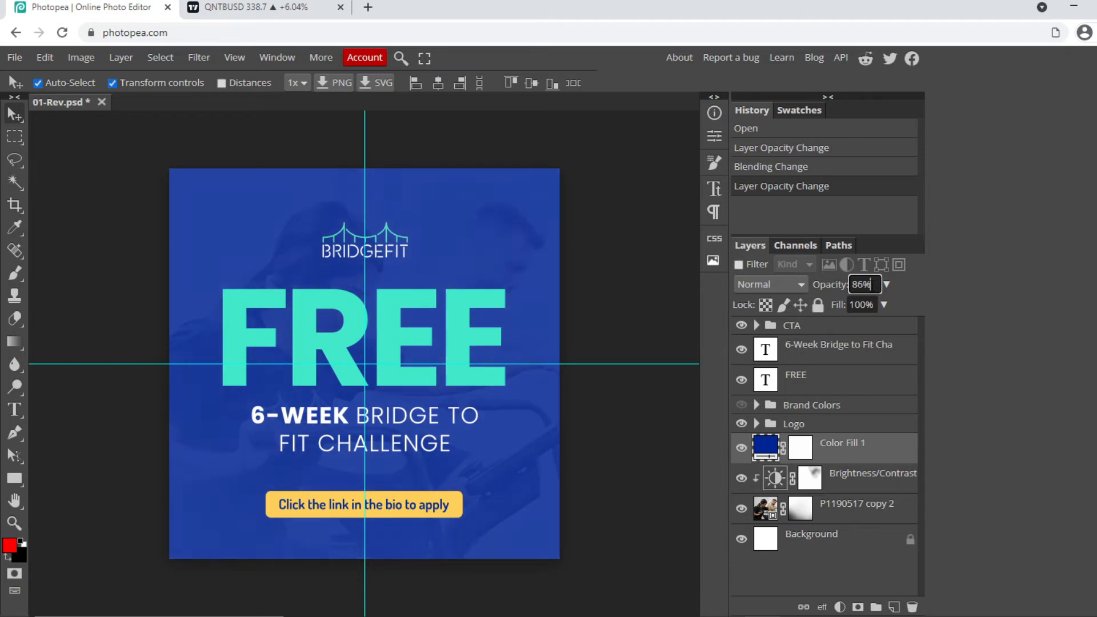
{"action": "scroll", "coordinate": [869, 285], "scroll_direction": "up", "scroll_amount": 9}
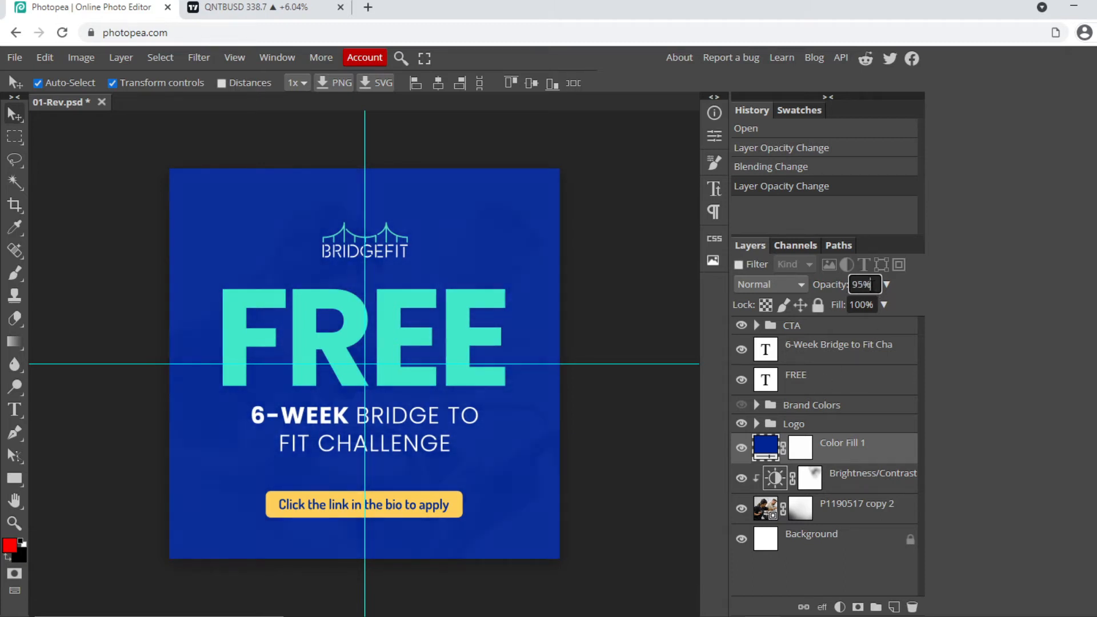
{"action": "scroll", "coordinate": [869, 285], "scroll_direction": "down", "scroll_amount": 13}
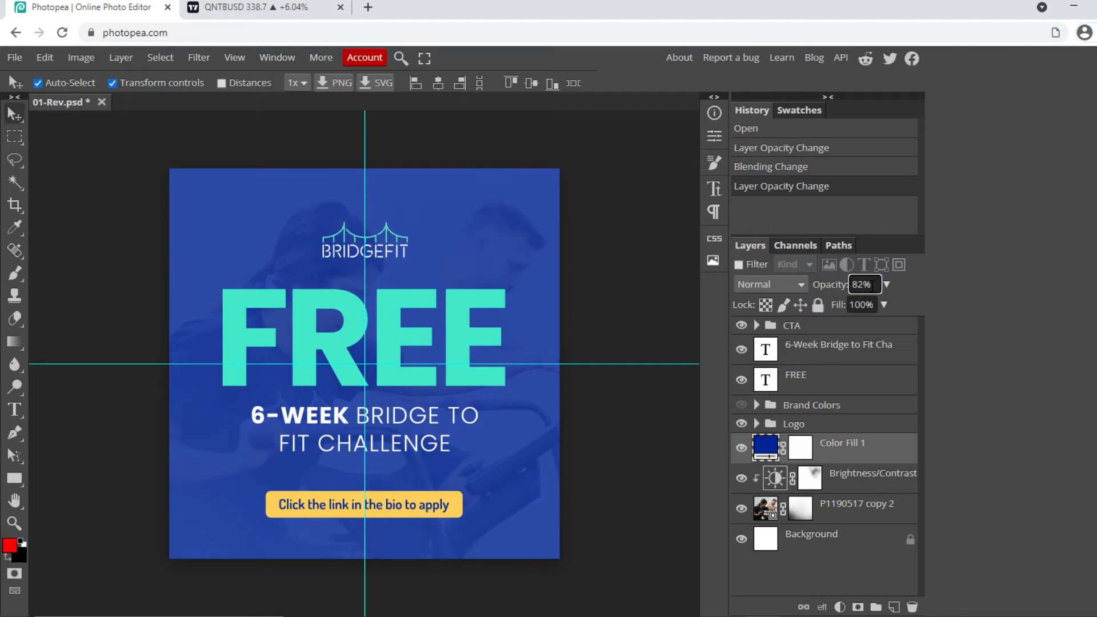
- Raise the opacity of the Color Fill 1 layer to 100% and set its blend mode to Multiply
{"action": "scroll", "coordinate": [870, 284], "scroll_direction": "up", "scroll_amount": 16}
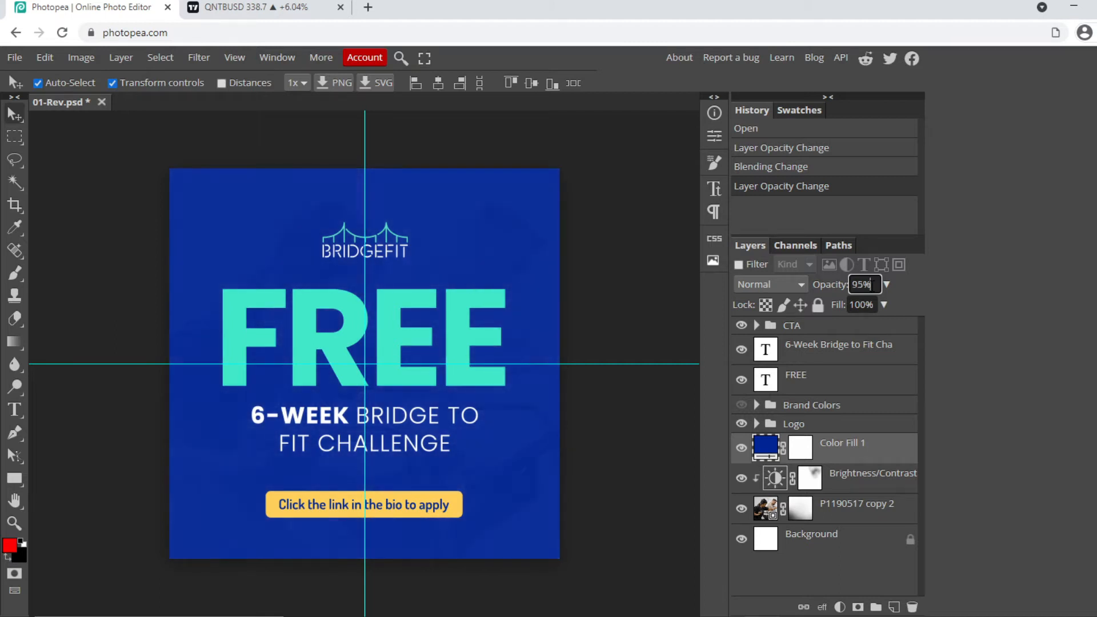
{"action": "left_click", "coordinate": [766, 284]}
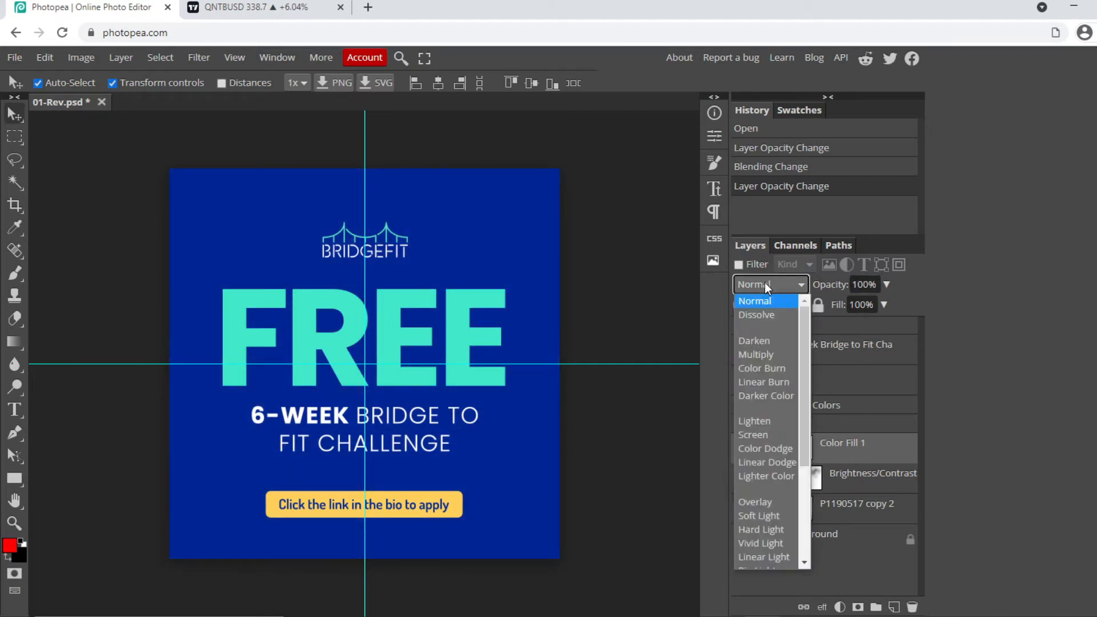
{"action": "left_click", "coordinate": [771, 354]}
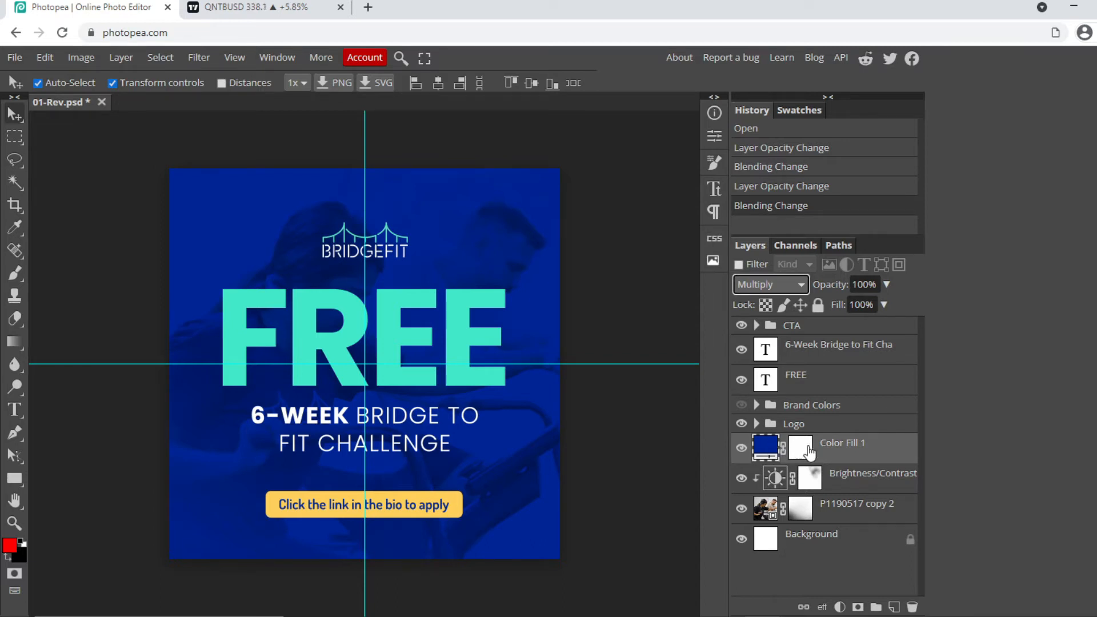
- Hide Color Fill 1 and set the P1190517 copy 2 photo to 100% opacity with the Luminosity blend mode
{"action": "left_click", "coordinate": [855, 512]}
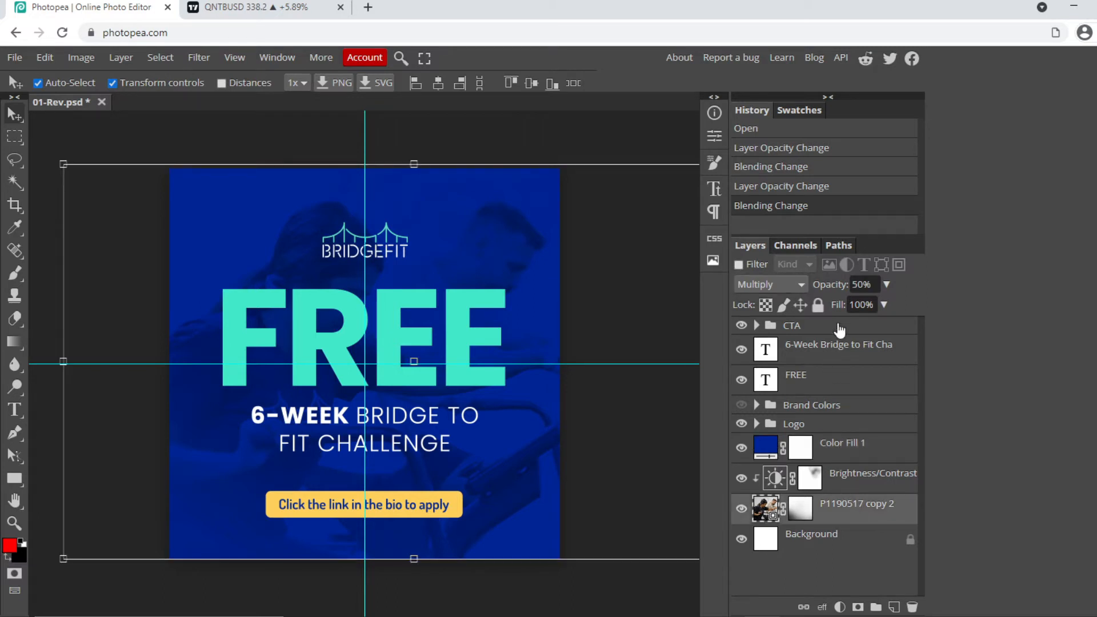
{"action": "left_click", "coordinate": [742, 449]}
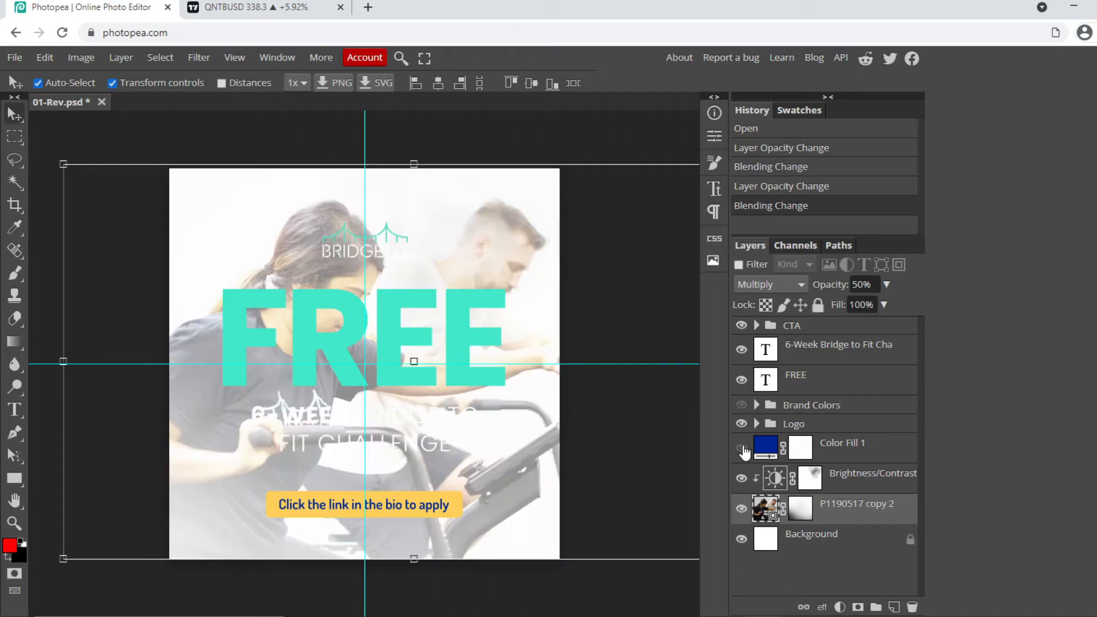
{"action": "left_click_drag", "start_coordinate": [837, 285], "coordinate": [910, 292]}
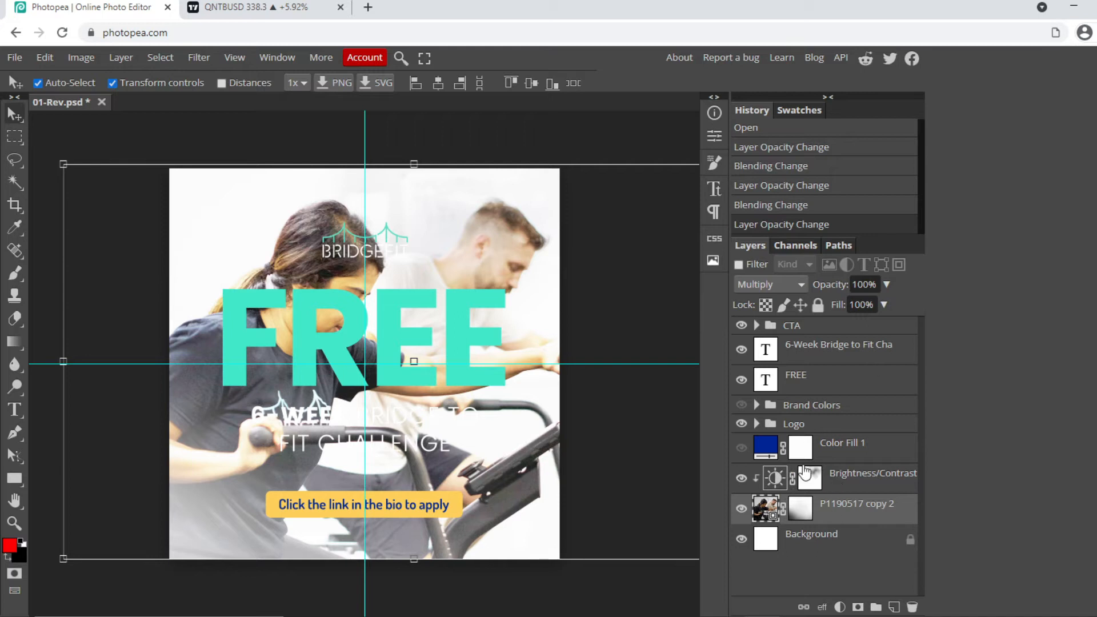
{"action": "left_click", "coordinate": [769, 286]}
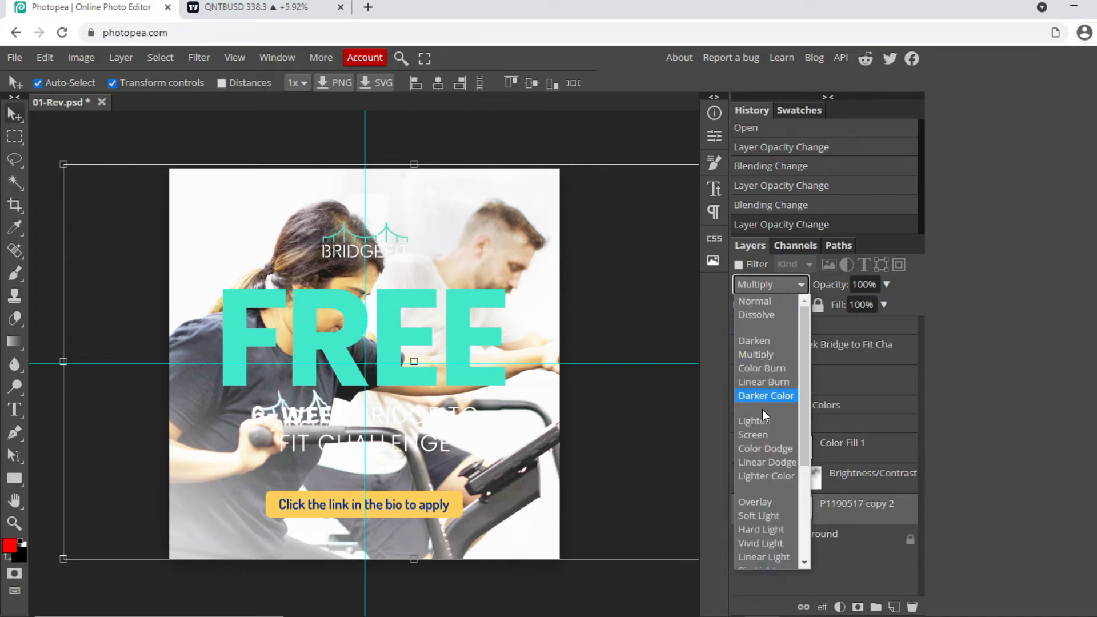
{"action": "scroll", "coordinate": [794, 523], "scroll_direction": "down", "scroll_amount": 3}
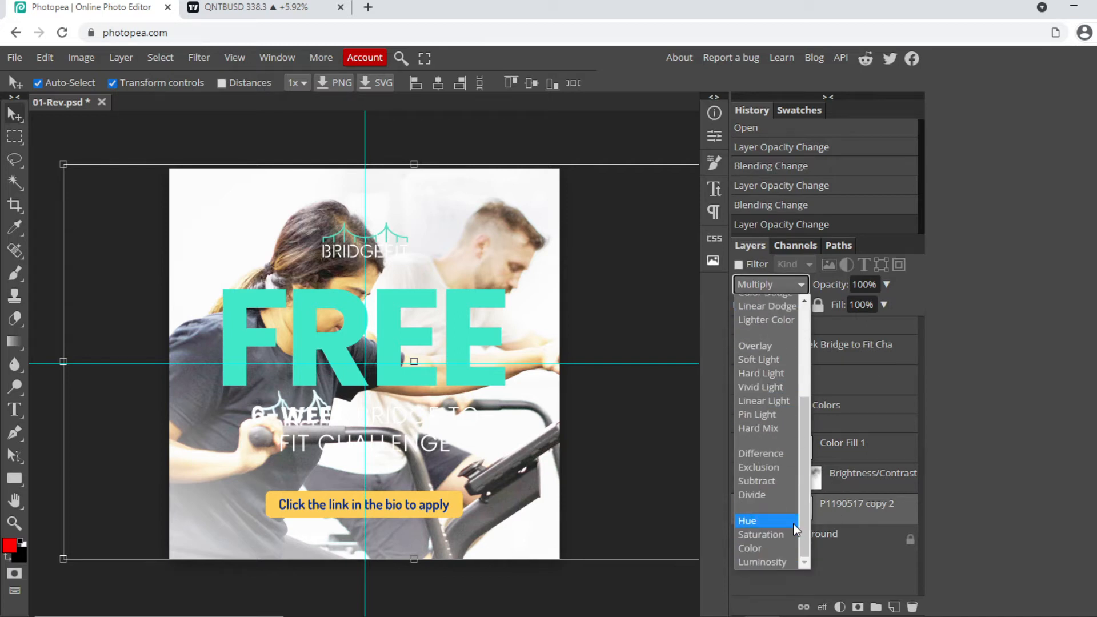
{"action": "left_click", "coordinate": [771, 562]}
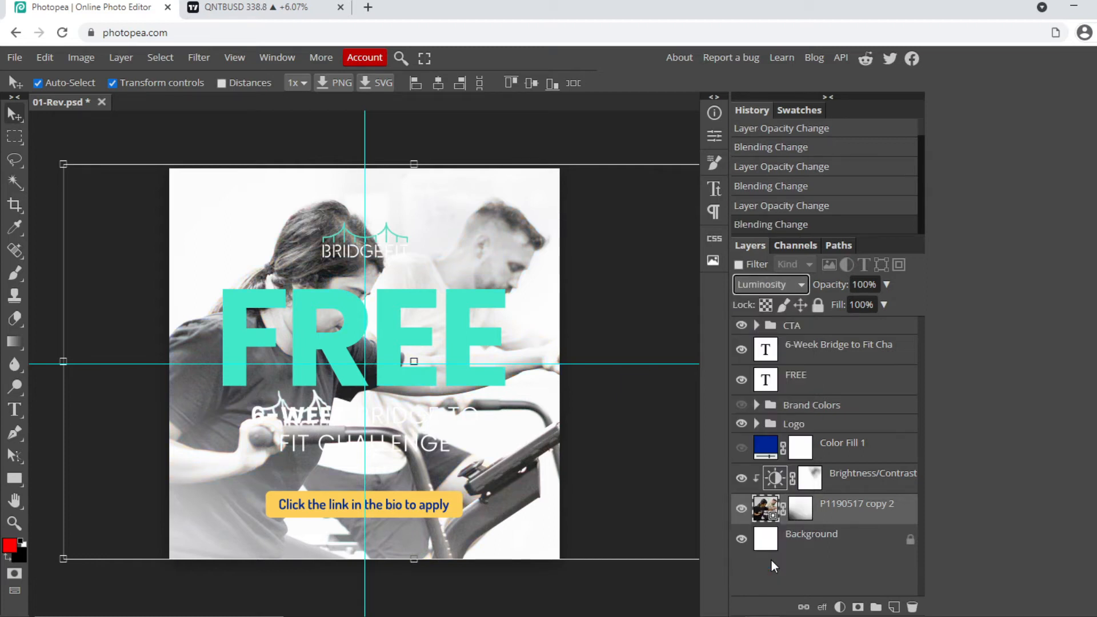
- Add a black-to-white linear gradient fill layer above Brightness/Contrast and set its angle to 90°
{"action": "left_click", "coordinate": [861, 477]}
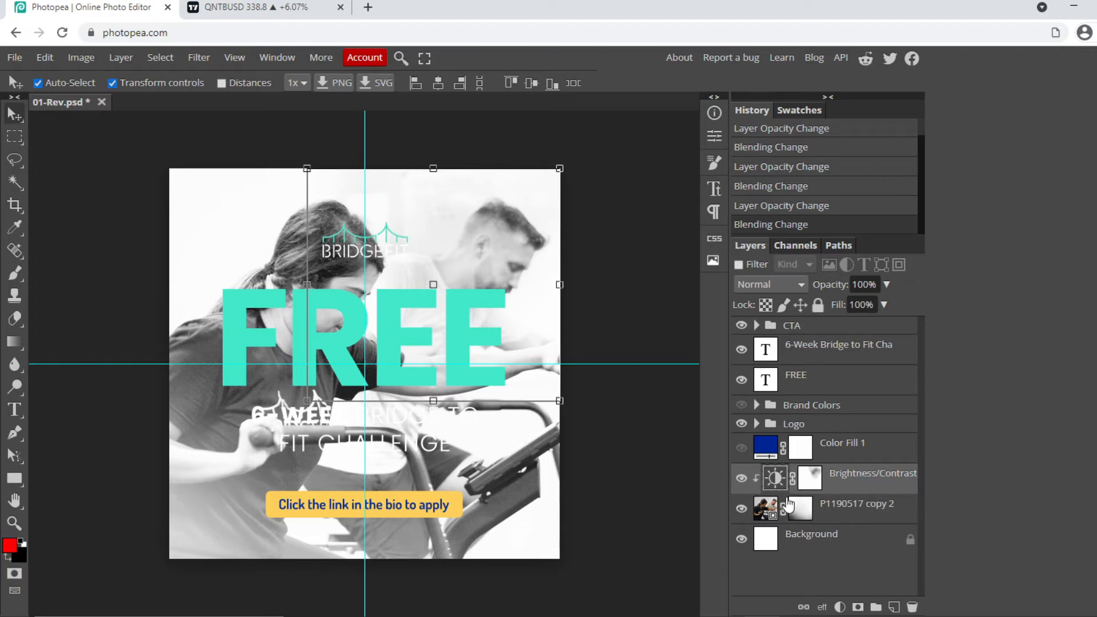
{"action": "left_click", "coordinate": [839, 607]}
{"action": "left_click", "coordinate": [811, 162]}
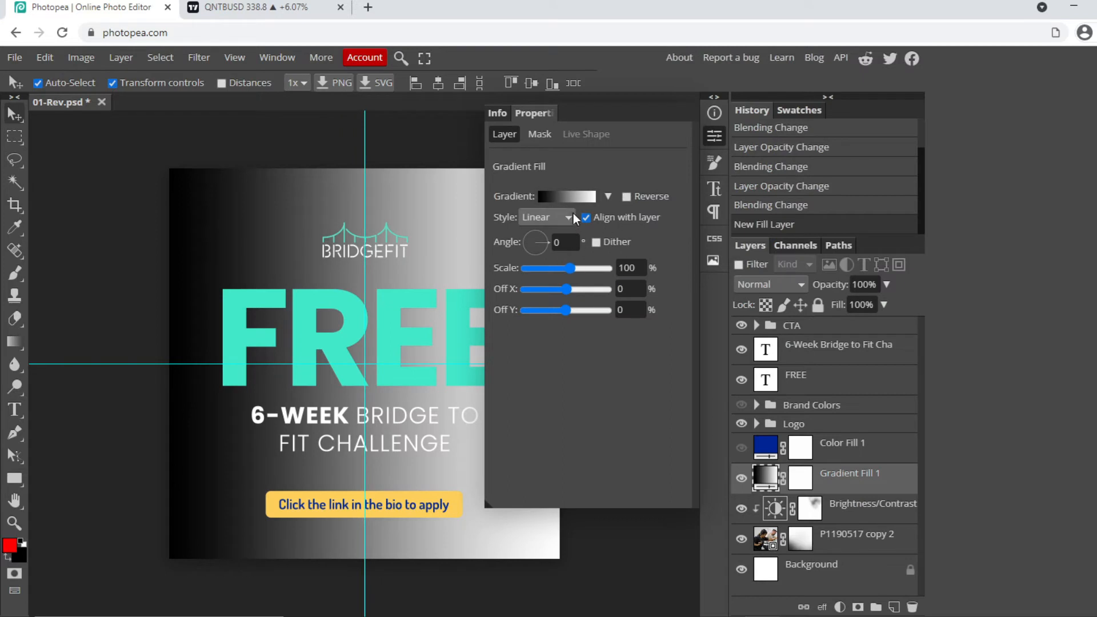
{"action": "left_click", "coordinate": [557, 242]}
{"action": "type", "text": "90"}
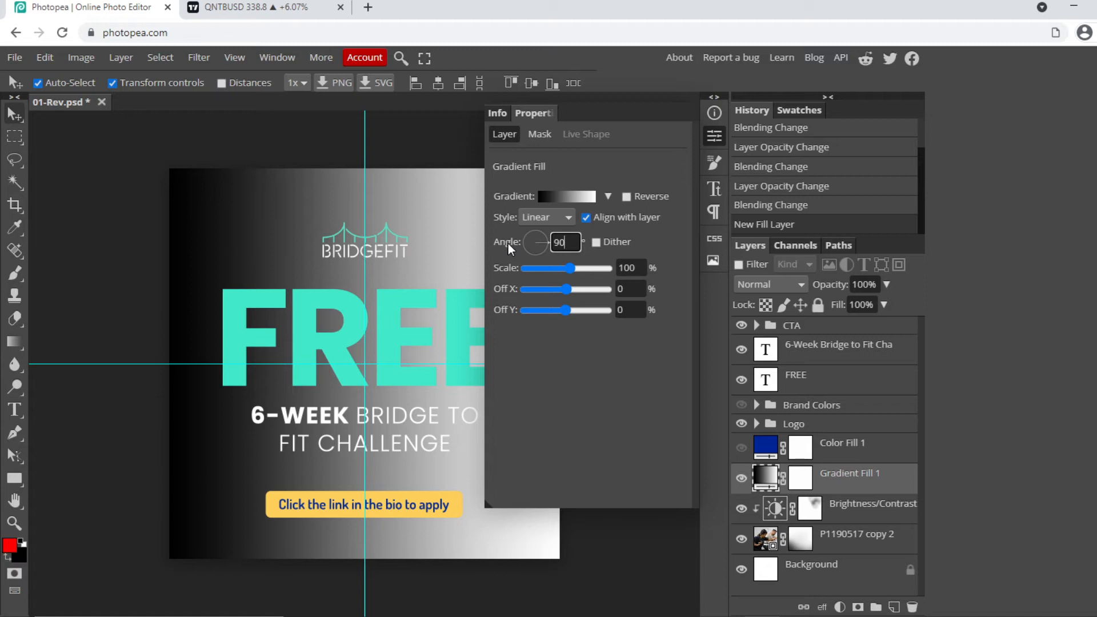
{"action": "key", "text": "Return"}
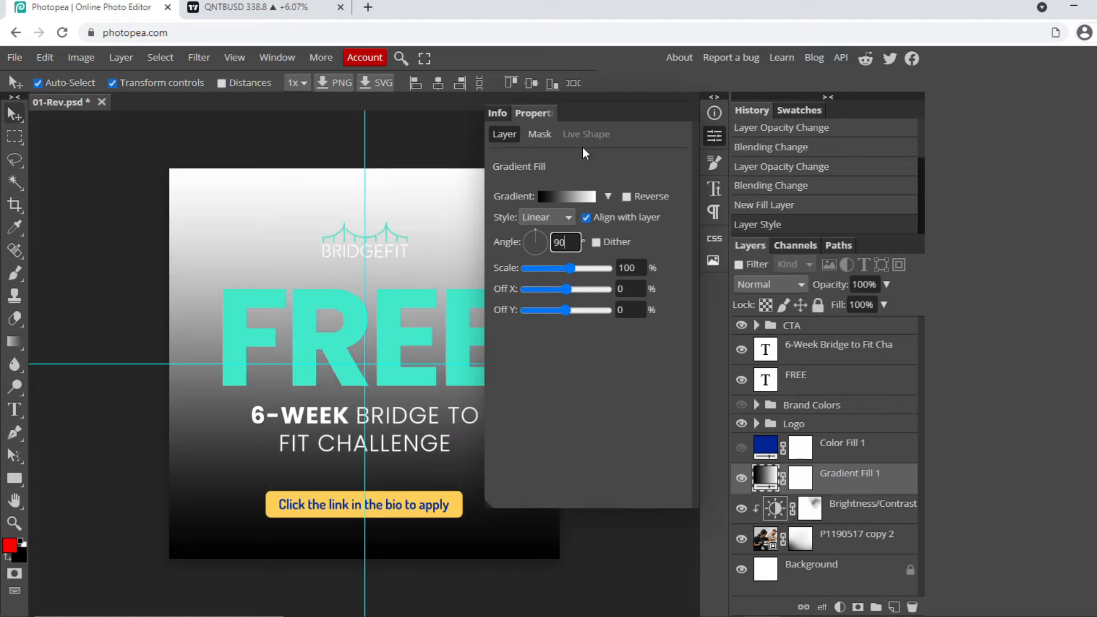
{"action": "left_click", "coordinate": [441, 122]}
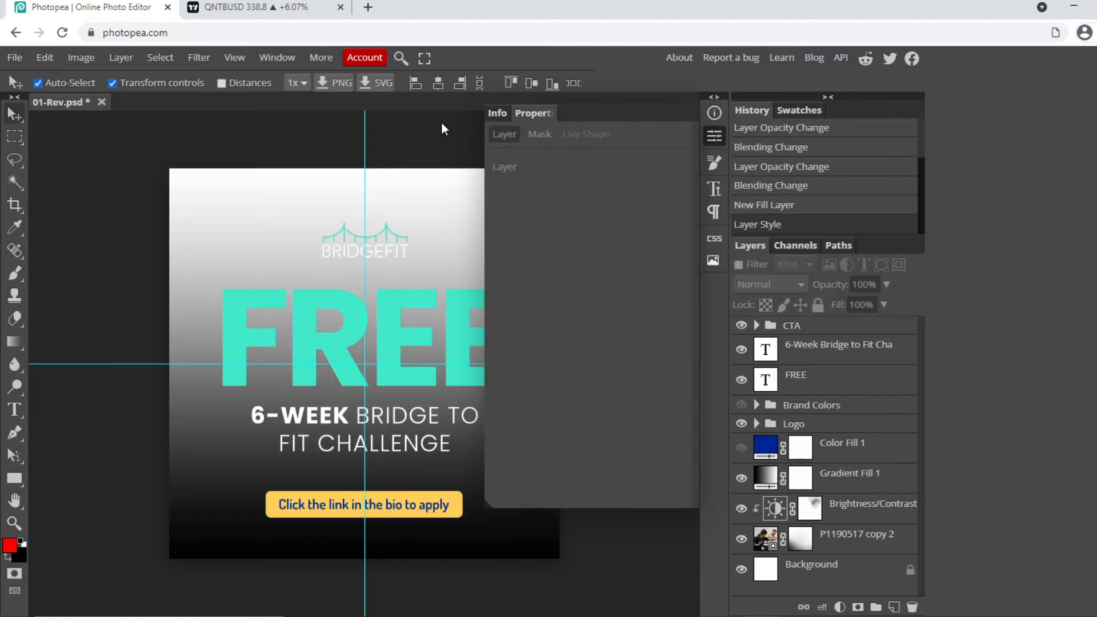
- Set the blend mode of the Gradient Fill 1 layer to Multiply and close its properties
{"action": "left_click", "coordinate": [801, 473]}
{"action": "left_click", "coordinate": [777, 284]}
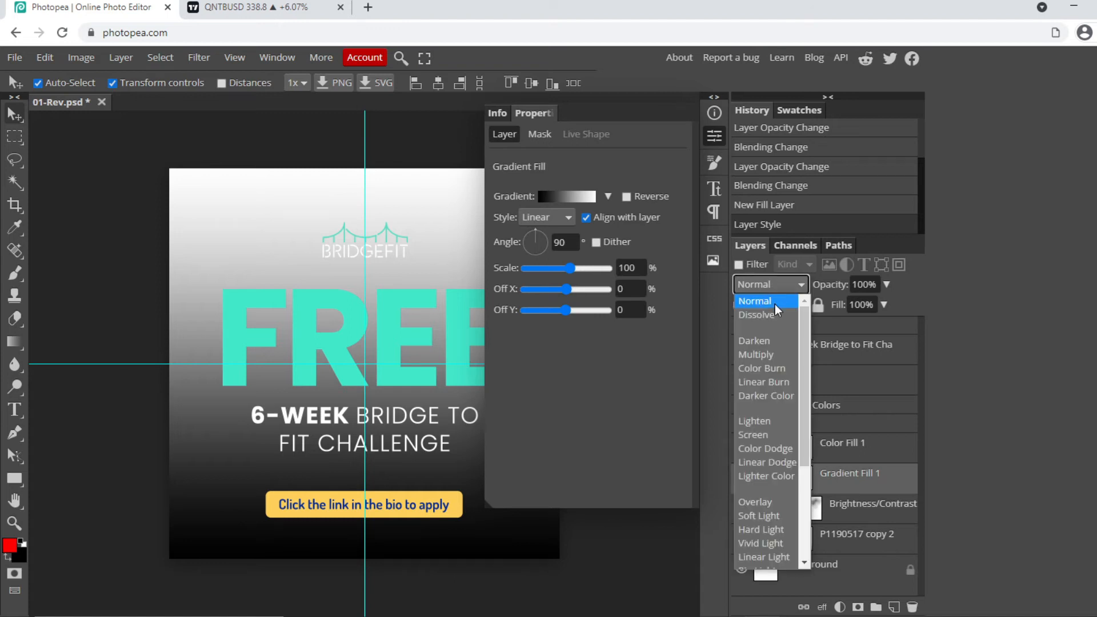
{"action": "left_click", "coordinate": [757, 354]}
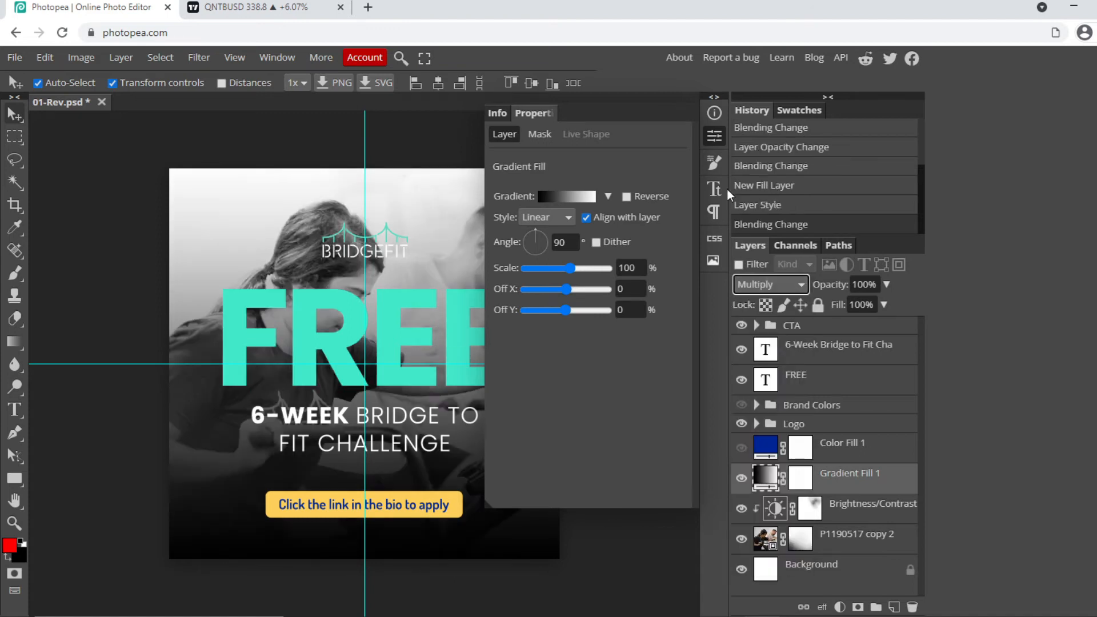
{"action": "left_click", "coordinate": [714, 136]}
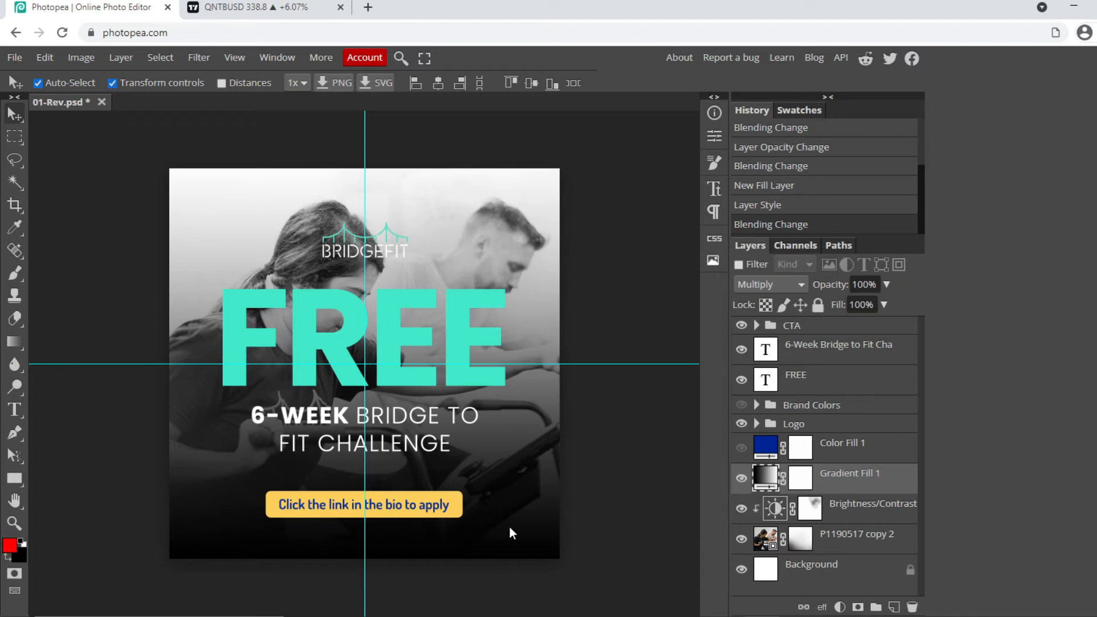
- Compare the design with Gradient Fill 1 hidden and shown, and slightly rotate the gradient's angle
{"action": "left_click", "coordinate": [742, 478]}
{"action": "left_click", "coordinate": [742, 478]}
{"action": "double_click", "coordinate": [765, 477]}
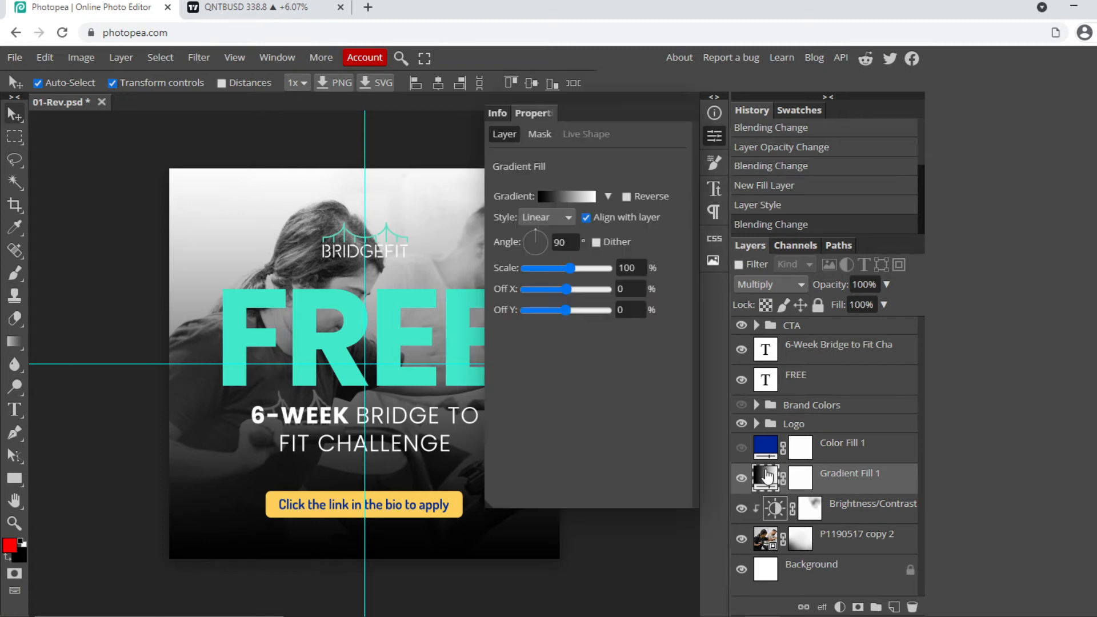
{"action": "mouse_move", "coordinate": [535, 231]}
{"action": "left_mouse_down"}
{"action": "mouse_move", "coordinate": [548, 240]}
{"action": "mouse_move", "coordinate": [538, 260]}
{"action": "mouse_move", "coordinate": [544, 239]}
{"action": "mouse_move", "coordinate": [533, 229]}
{"action": "left_mouse_up"}
{"action": "left_click", "coordinate": [714, 136]}
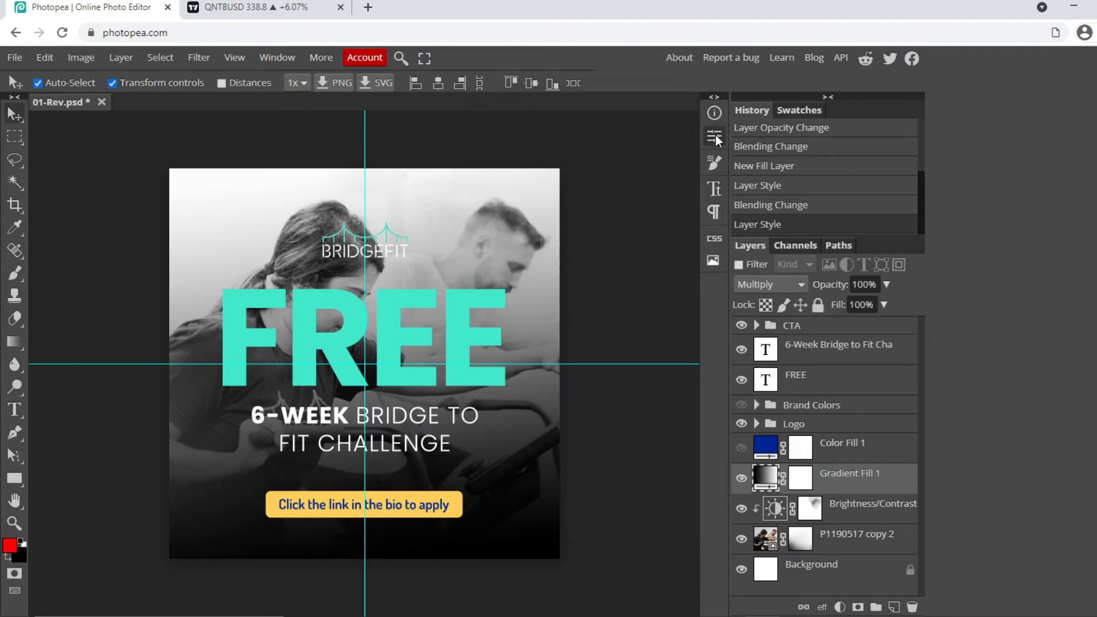
- Hide the Gradient Fill 1 layer and show the Color Fill 1 layer again
{"action": "left_click", "coordinate": [741, 479]}
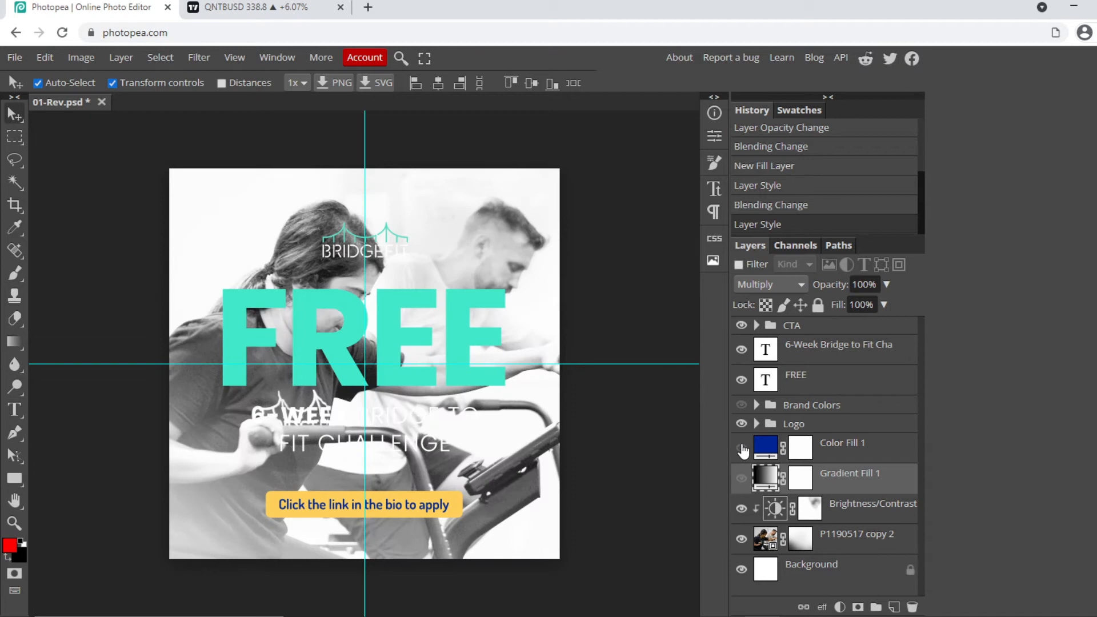
{"action": "left_click", "coordinate": [741, 450]}
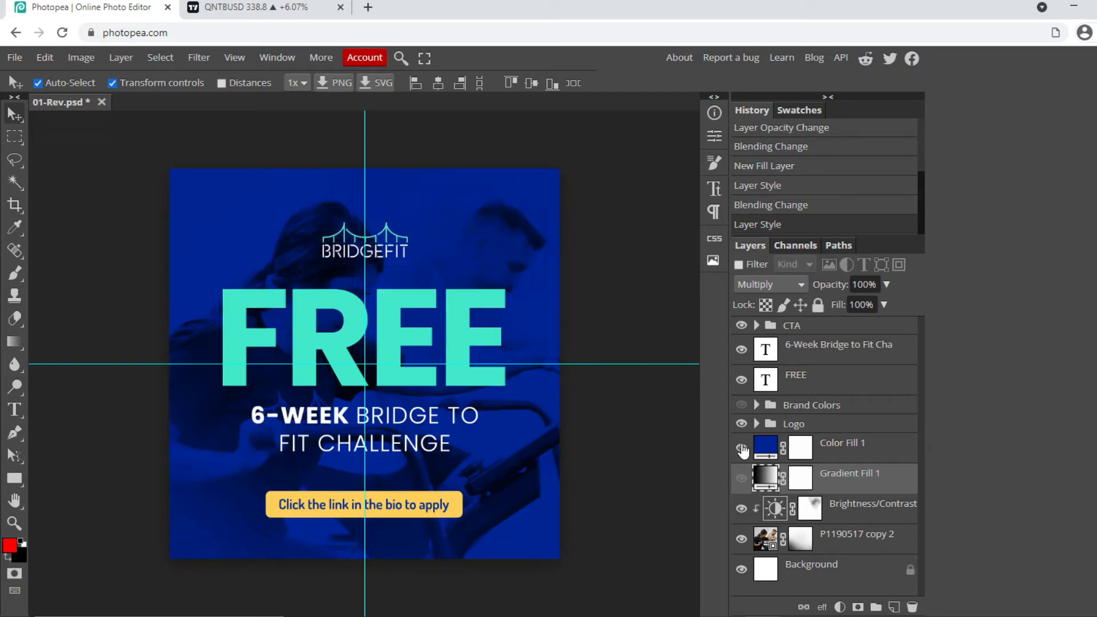
- Set the opacity of the P1190517 copy 2 photo layer to 50%
{"action": "left_click", "coordinate": [854, 540]}
{"action": "left_click", "coordinate": [869, 285]}
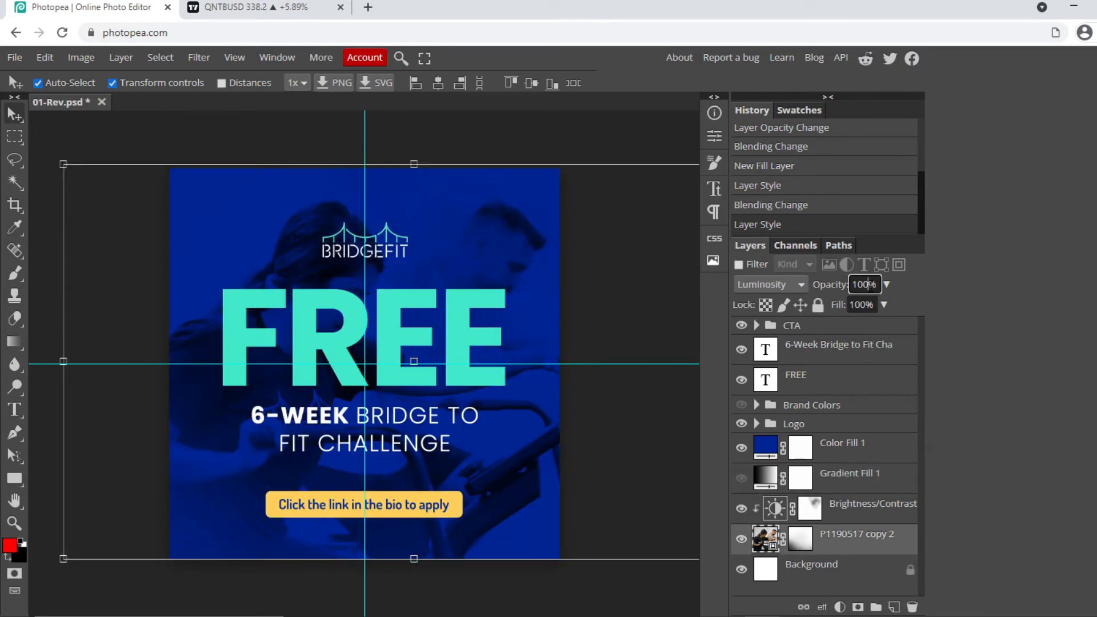
{"action": "key", "text": "Down"}
{"action": "key", "text": "Down"}
{"action": "key", "text": "Down"}
{"action": "key", "text": "Down"}
{"action": "key", "text": "Down"}
{"action": "key", "text": "Down"}
{"action": "key", "text": "Down"}
{"action": "key", "text": "Down"}
{"action": "key", "text": "Down"}
{"action": "key", "text": "Down"}
{"action": "key", "text": "Down"}
{"action": "double_click", "coordinate": [861, 285]}
{"action": "type", "text": "50"}
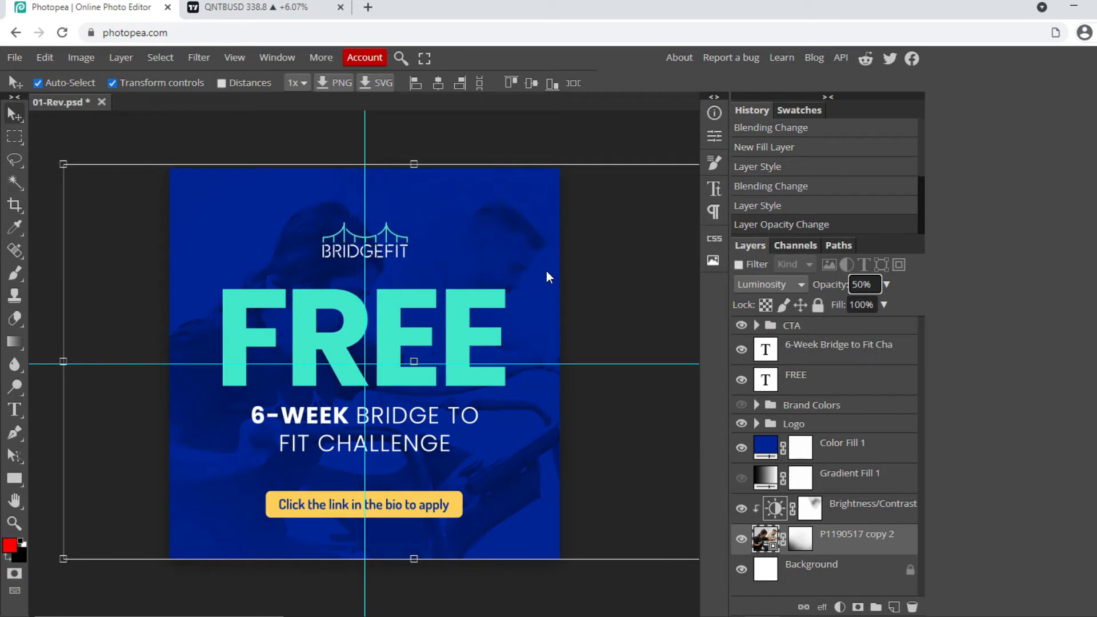
{"action": "left_click", "coordinate": [526, 265]}
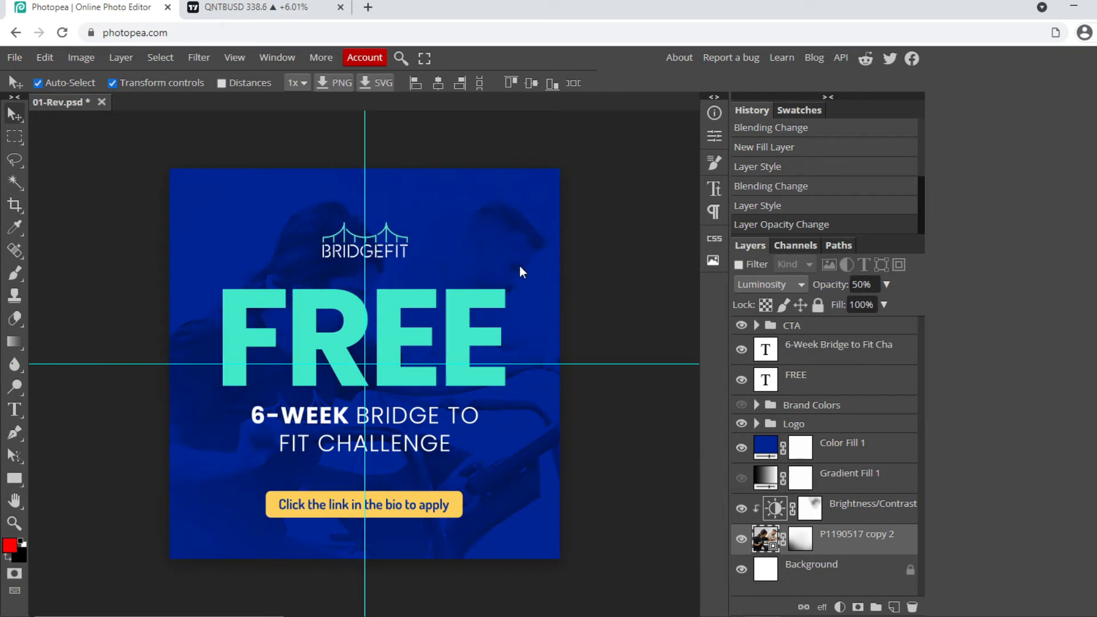
{"action": "left_click", "coordinate": [506, 267]}
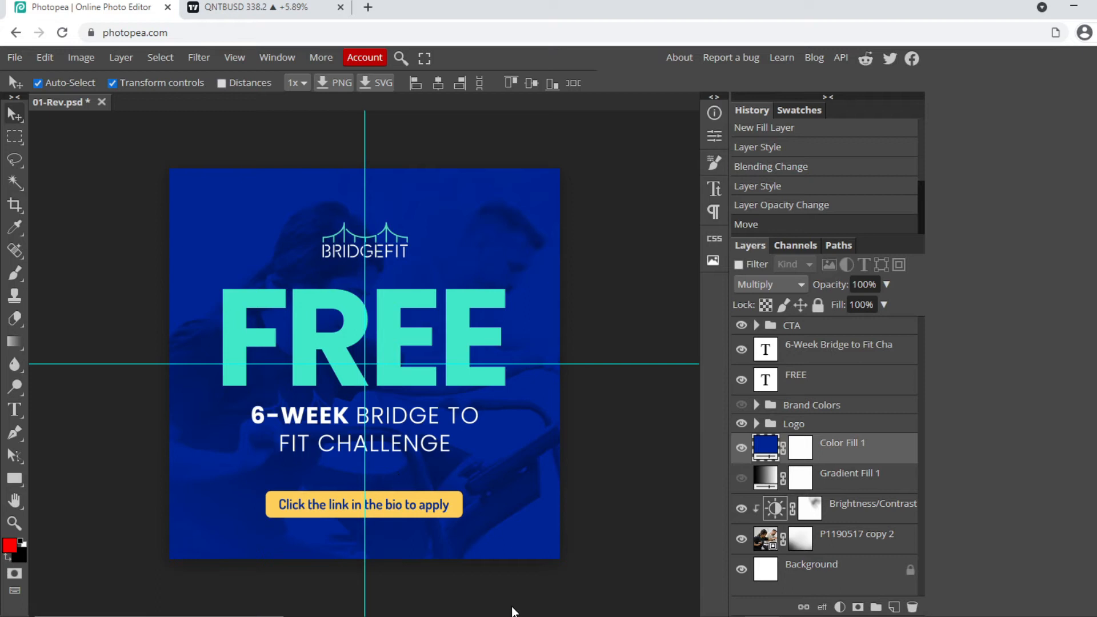
- Switch to File Explorer and place the lunging athlete JPG from the BridgeFit folder into 01-Rev.psd at its default size
{"action": "mouse_move", "coordinate": [690, 616]}
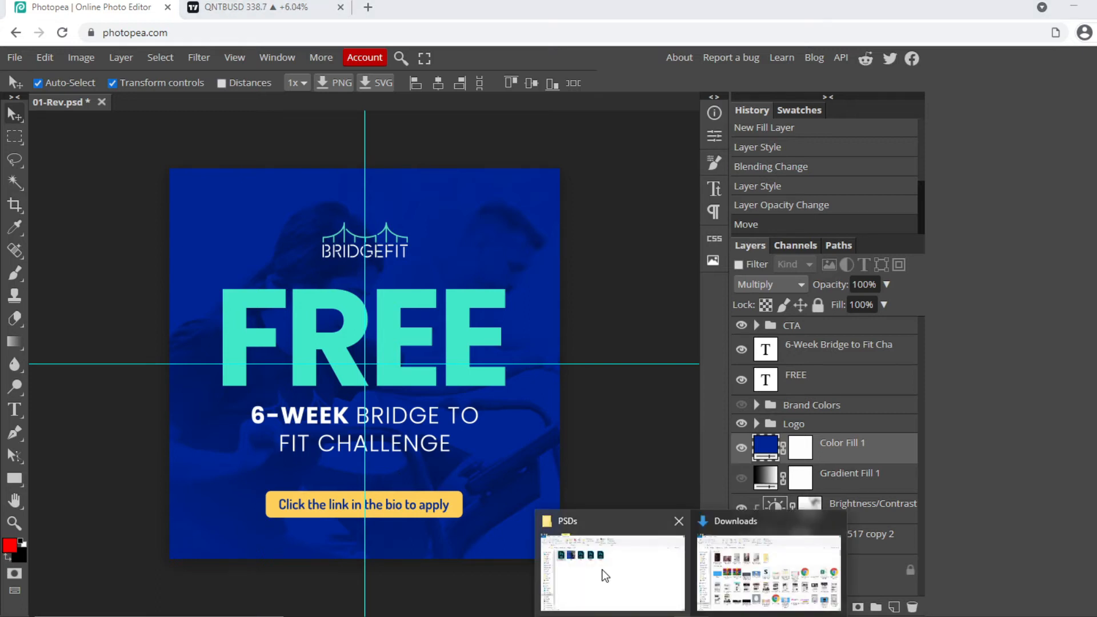
{"action": "left_click", "coordinate": [606, 576]}
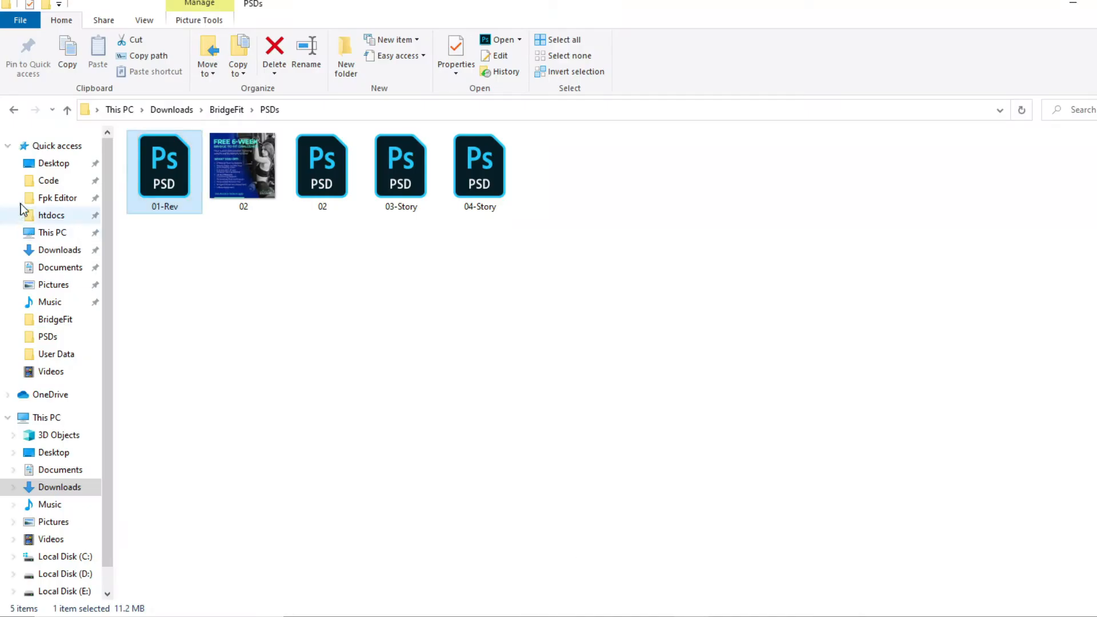
{"action": "left_click", "coordinate": [229, 111]}
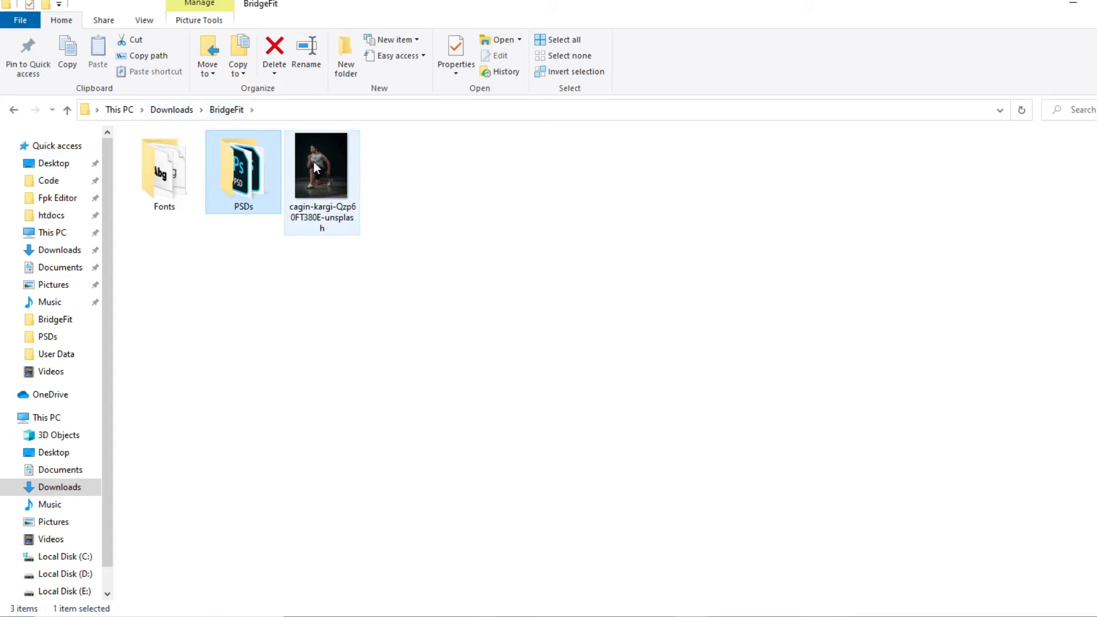
{"action": "left_click", "coordinate": [318, 189]}
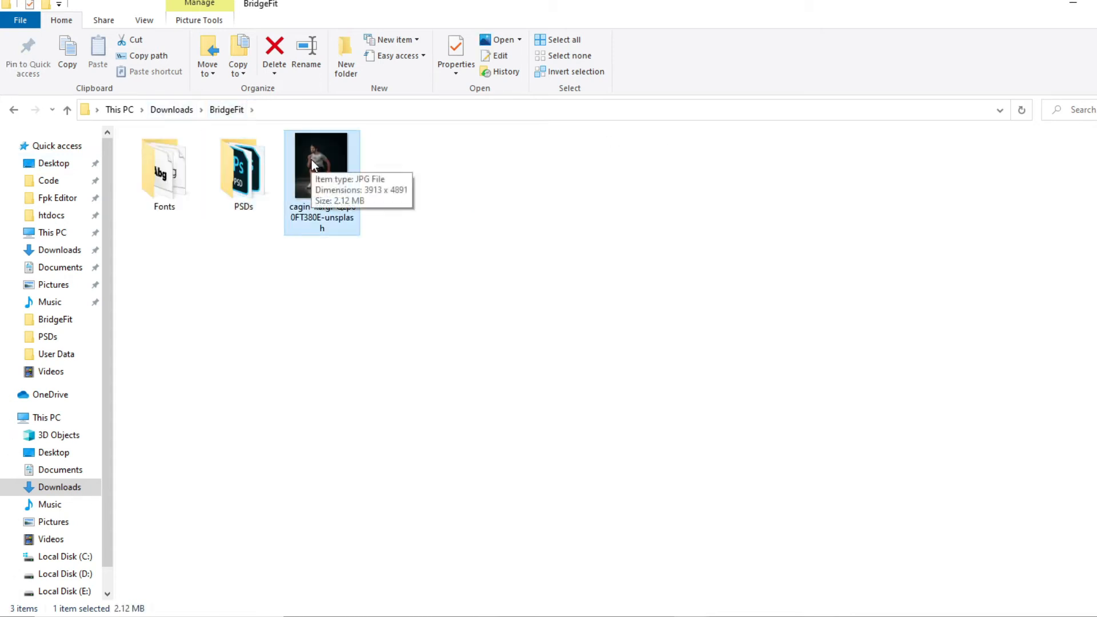
{"action": "left_click_drag", "start_coordinate": [312, 160], "coordinate": [374, 352]}
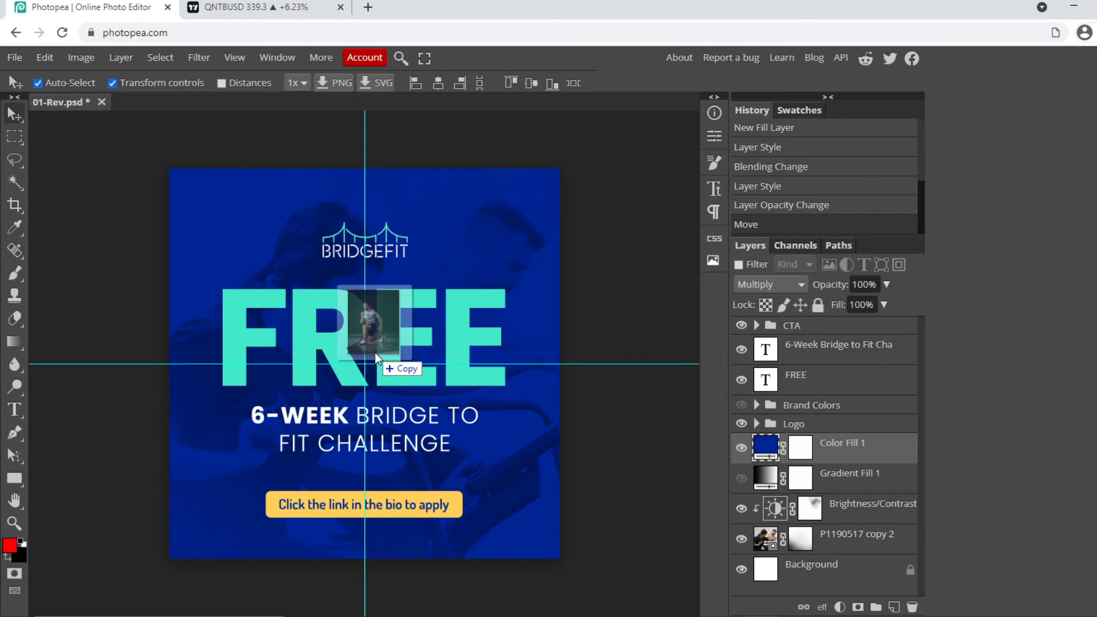
{"action": "left_click_drag", "start_coordinate": [375, 352], "coordinate": [375, 352]}
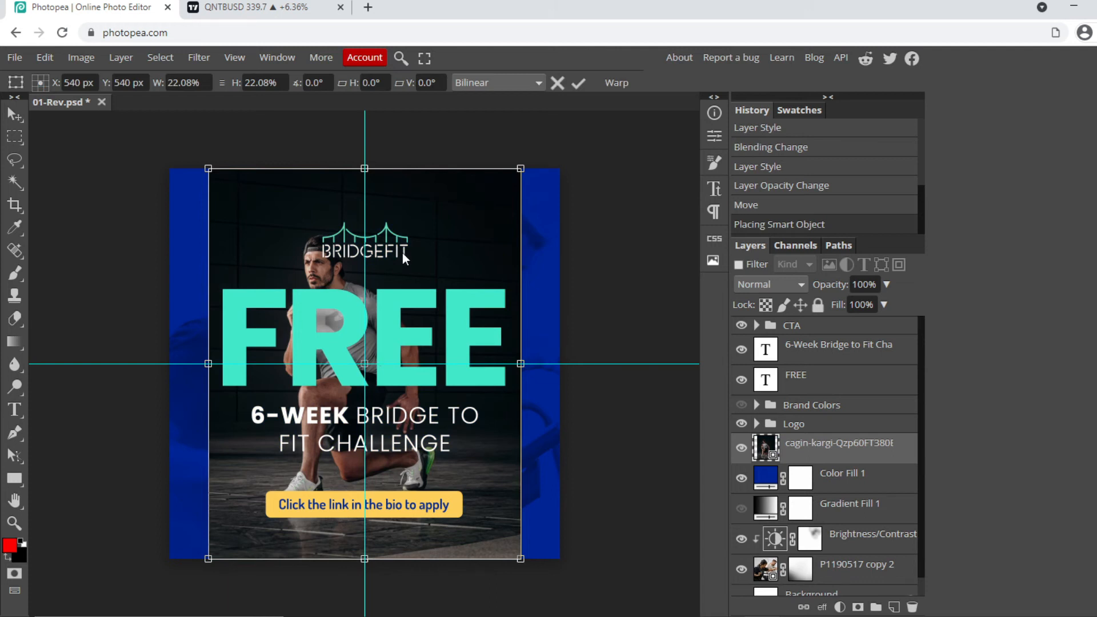
{"action": "left_click", "coordinate": [578, 84]}
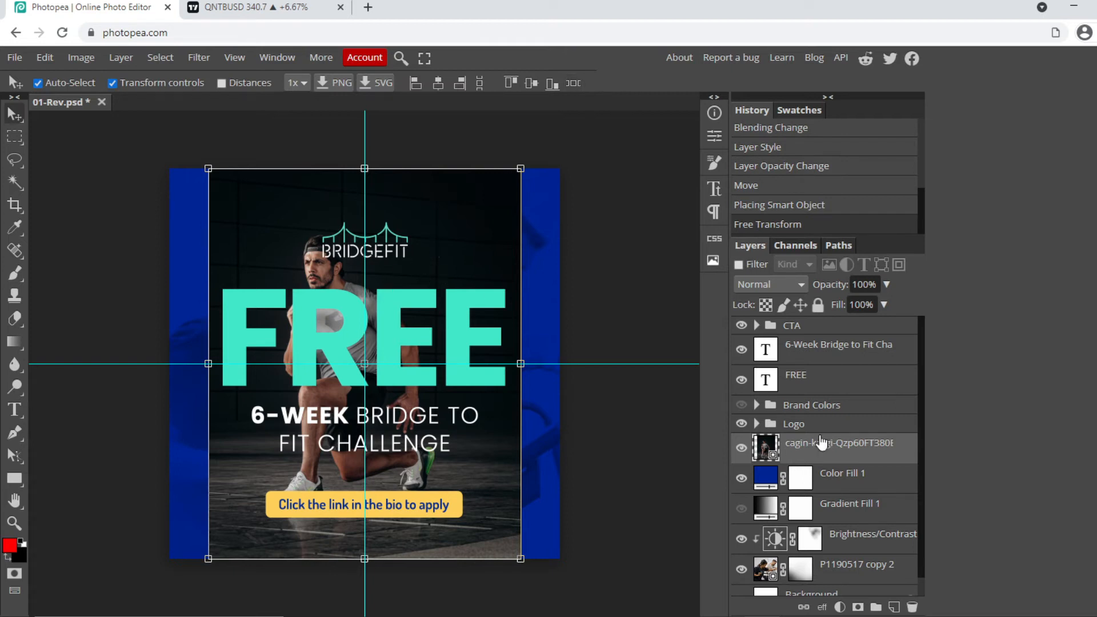
- Move the placed athlete photo layer directly below the Color Fill 1 layer
{"action": "left_click", "coordinate": [837, 478]}
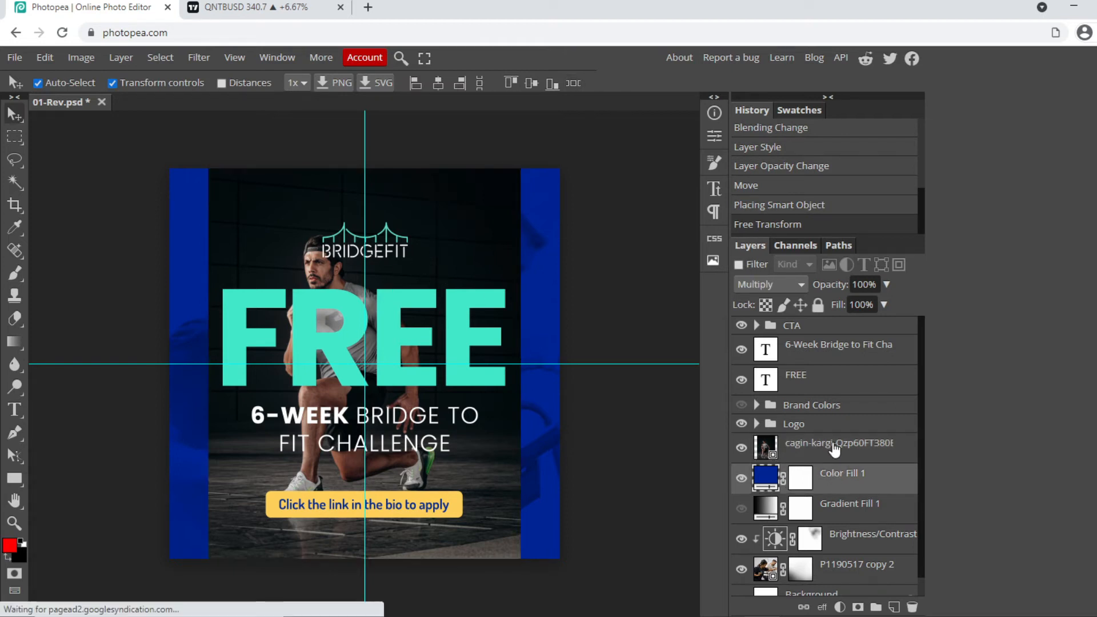
{"action": "left_click", "coordinate": [834, 452]}
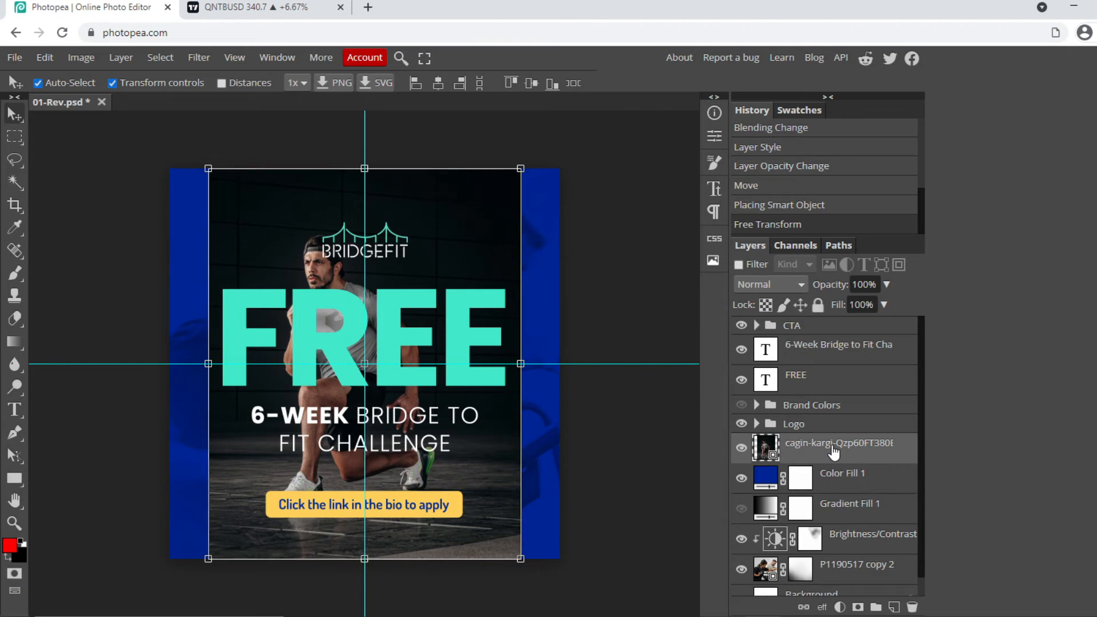
{"action": "left_click_drag", "start_coordinate": [834, 451], "coordinate": [837, 493]}
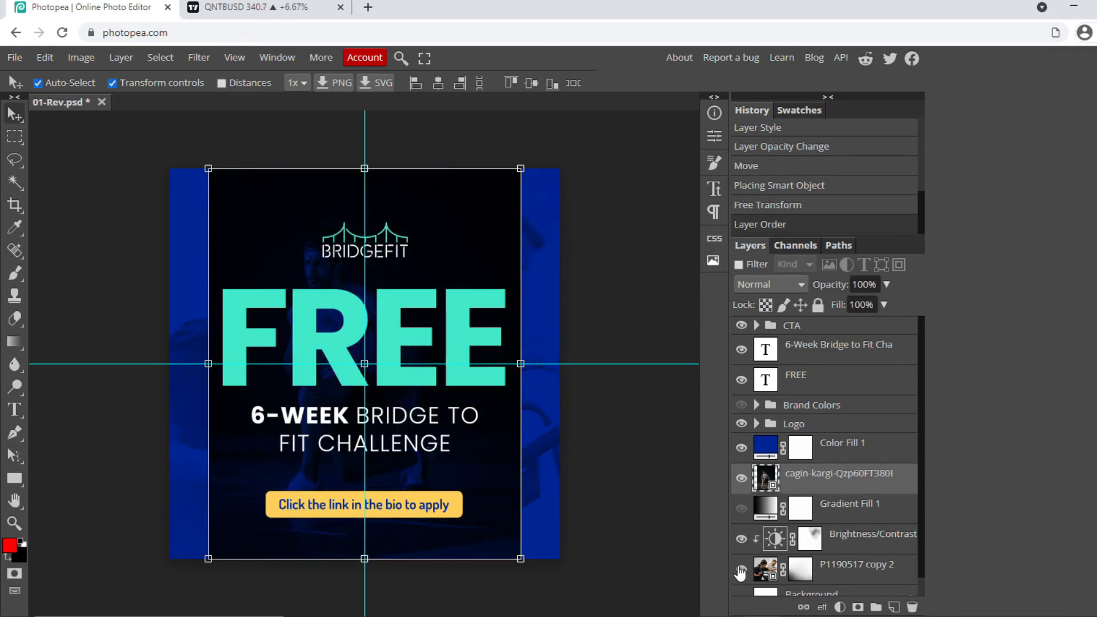
- Hide the P1190517 copy 2 photo layer and its Brightness/Contrast layer, and delete the Gradient Fill 1 layer
{"action": "scroll", "coordinate": [740, 572], "scroll_direction": "down", "scroll_amount": 1}
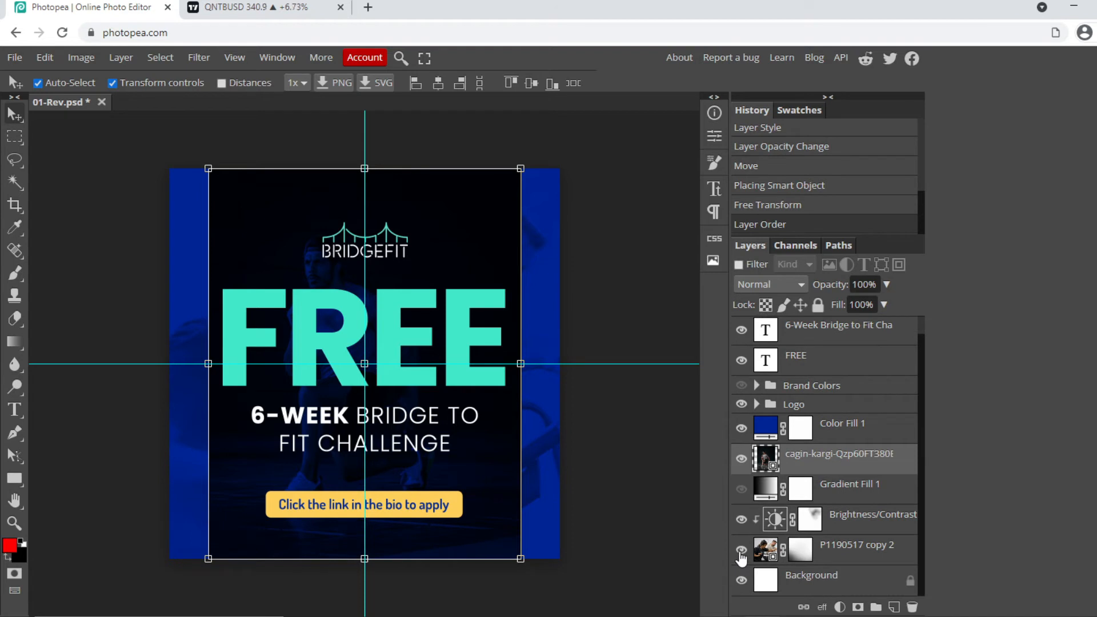
{"action": "left_click", "coordinate": [741, 554]}
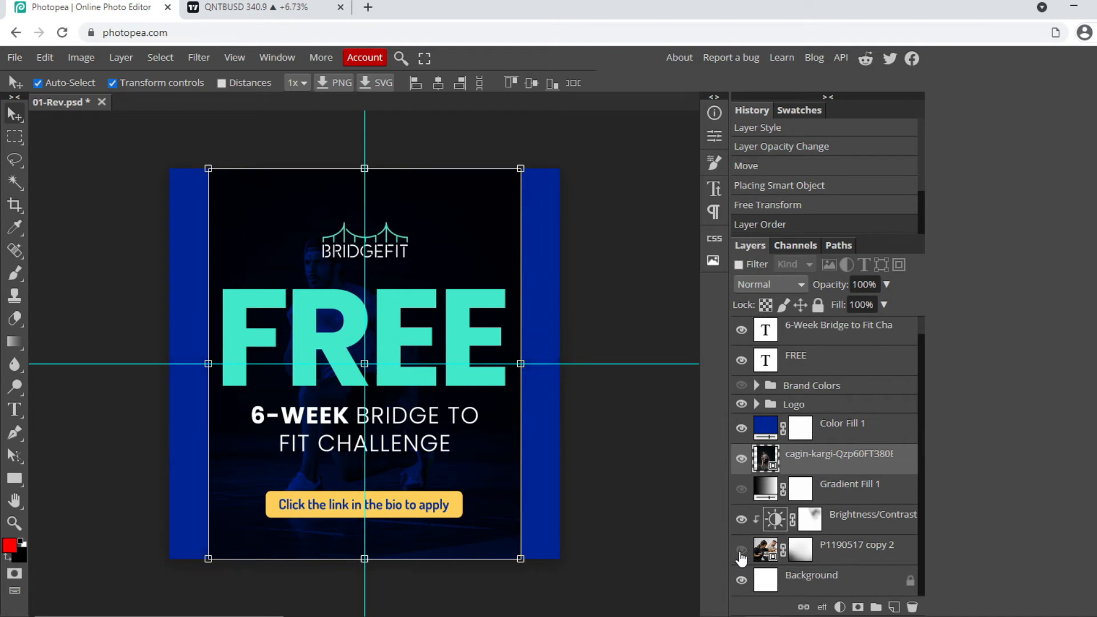
{"action": "left_click", "coordinate": [741, 519]}
{"action": "left_click", "coordinate": [836, 487]}
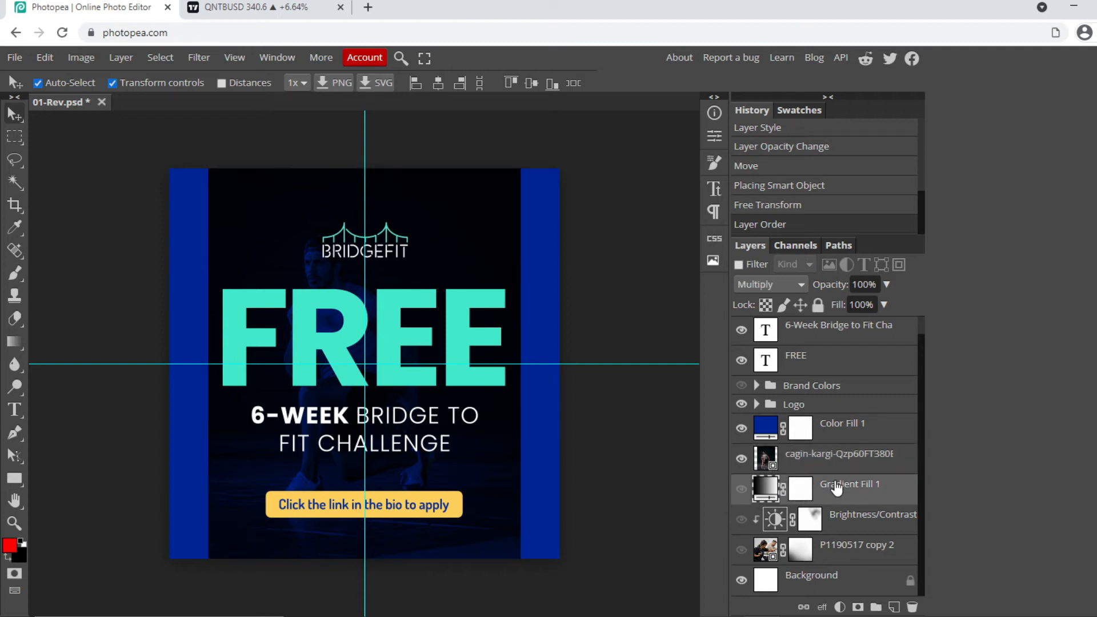
{"action": "key", "text": "Delete"}
- Set the blend mode of the Color Fill 1 layer to Normal
{"action": "left_click", "coordinate": [823, 482]}
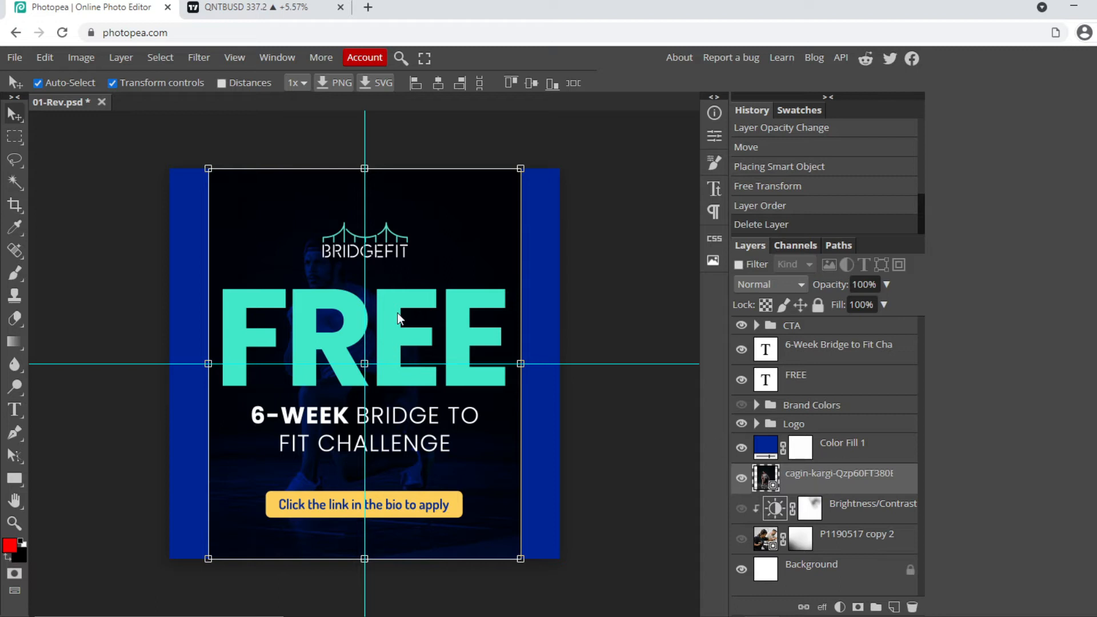
{"action": "left_click", "coordinate": [519, 170]}
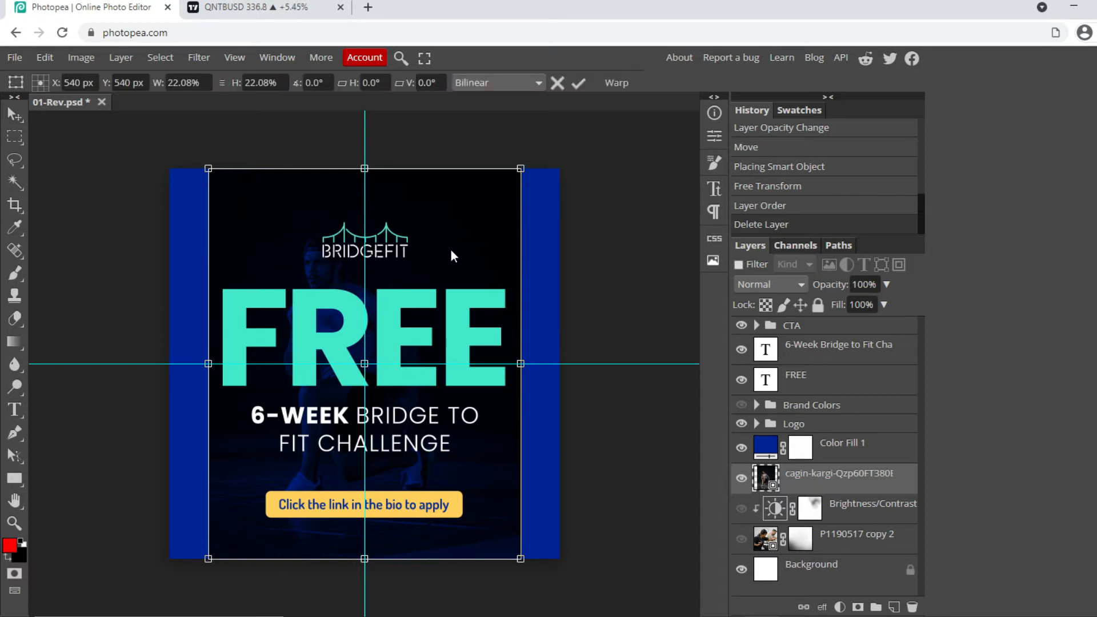
{"action": "left_click", "coordinate": [849, 449]}
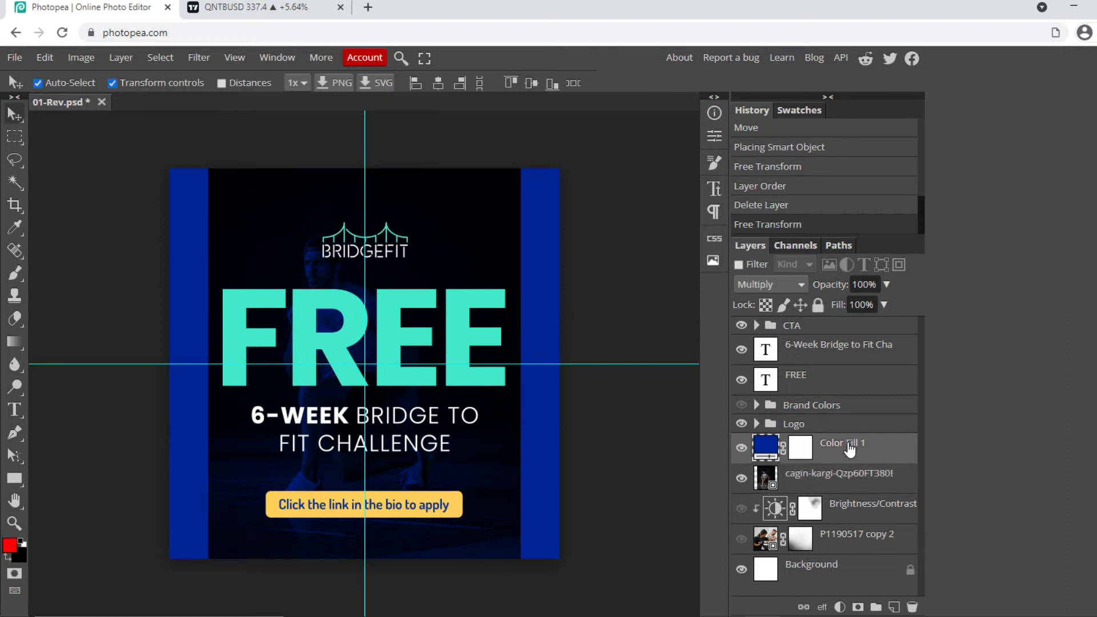
{"action": "left_click", "coordinate": [773, 282]}
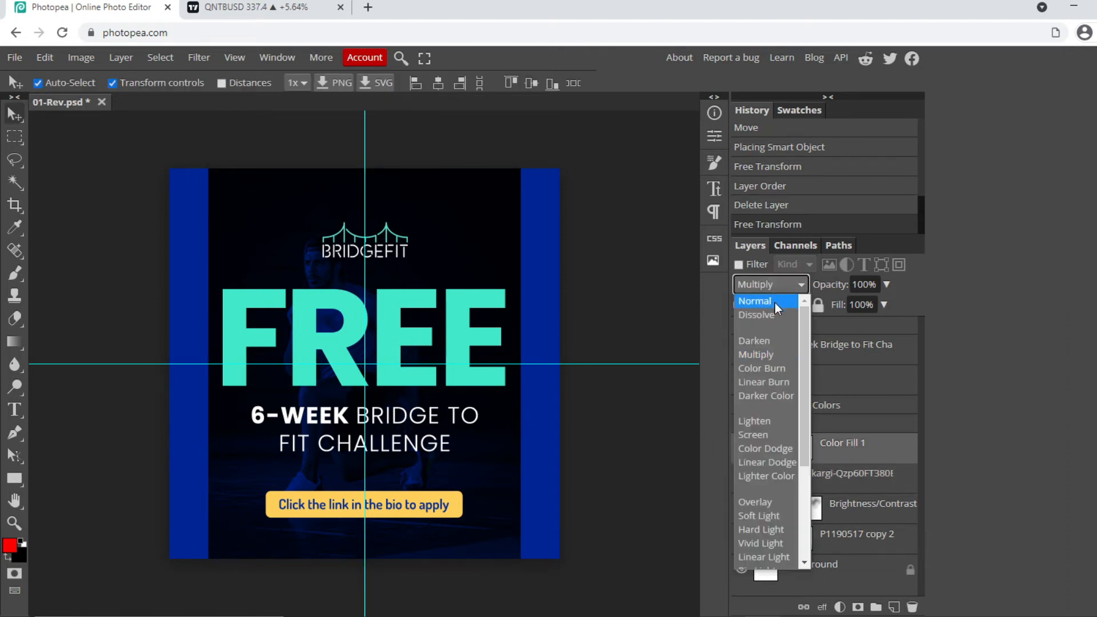
{"action": "left_click", "coordinate": [774, 303]}
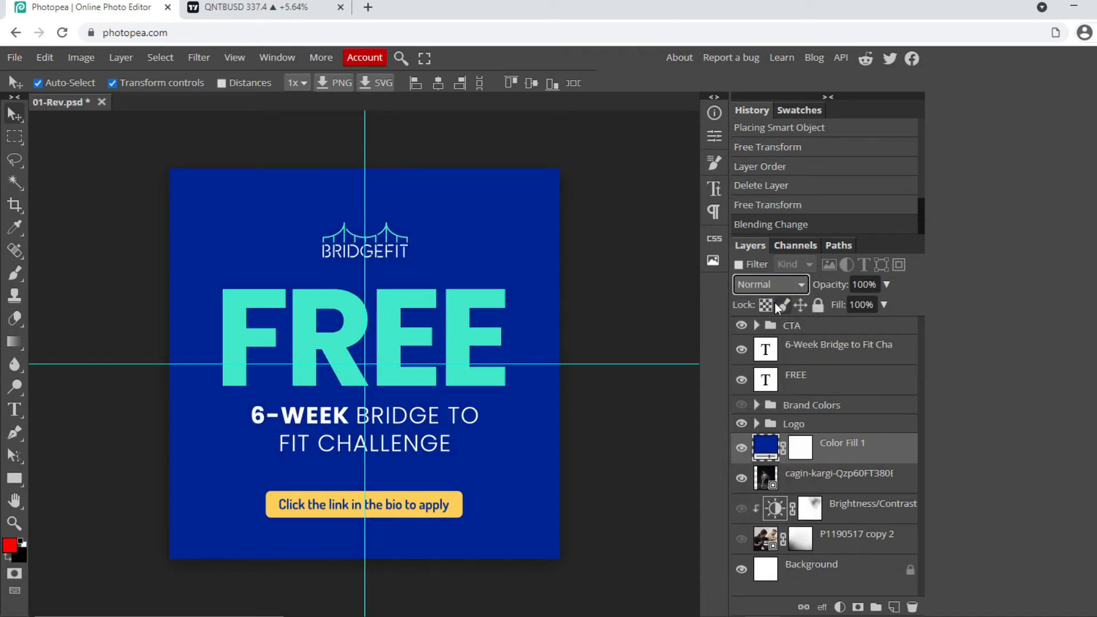
- Lower the opacity of the Color Fill 1 layer to 85%
{"action": "left_click", "coordinate": [873, 284]}
{"action": "key", "text": "Down"}
{"action": "key", "text": "Down"}
{"action": "key", "text": "Down"}
{"action": "key", "text": "Down"}
{"action": "key", "text": "Down"}
{"action": "key", "text": "Down"}
{"action": "key", "text": "Down"}
{"action": "key", "text": "Down"}
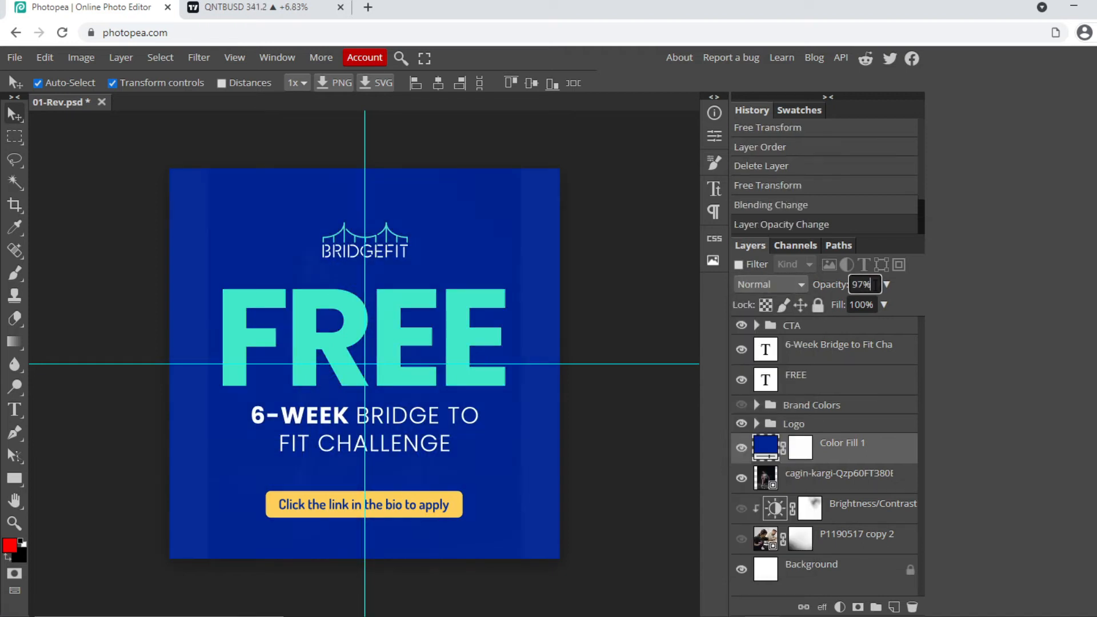
{"action": "key", "text": "Down"}
{"action": "key", "text": "Down"}
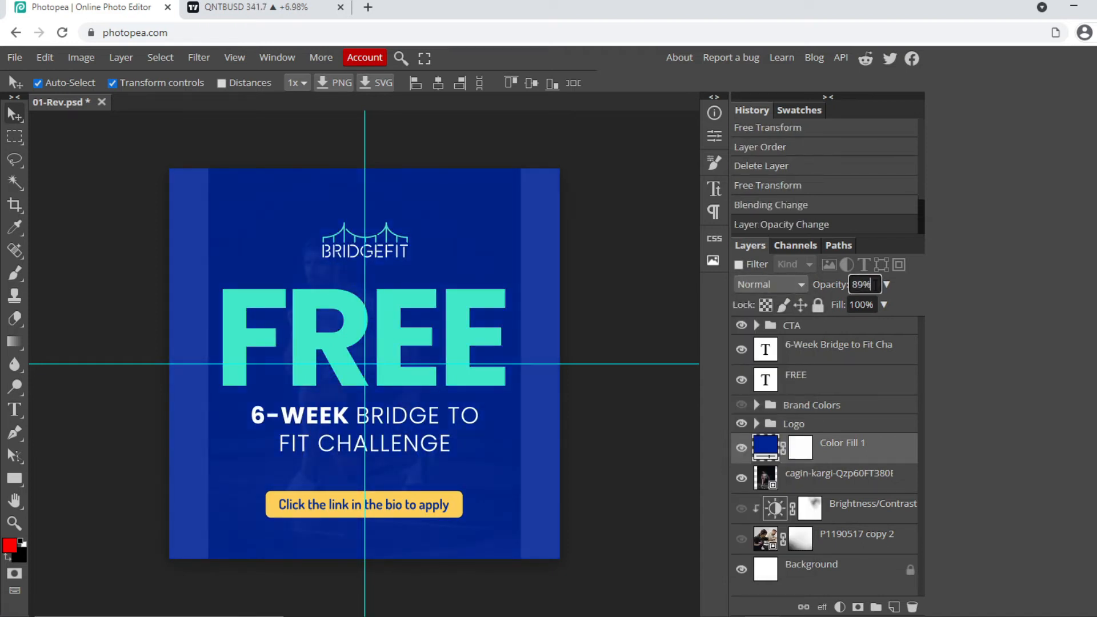
{"action": "key", "text": "Down"}
{"action": "key", "text": "Down"}
{"action": "key", "text": "Down"}
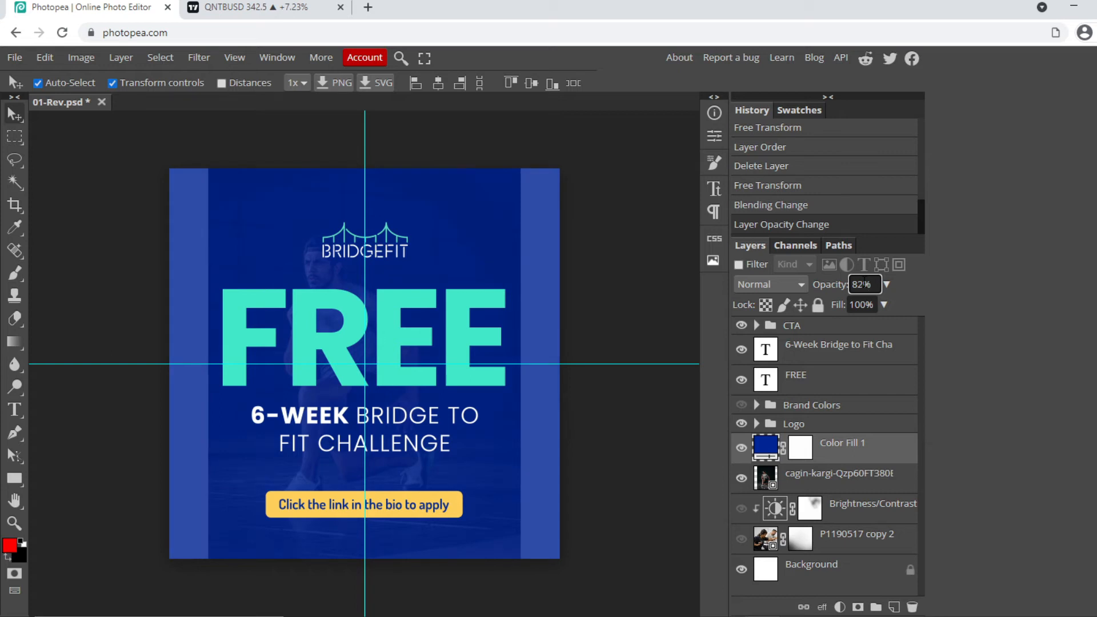
{"action": "scroll", "coordinate": [865, 283], "scroll_direction": "up", "scroll_amount": 3}
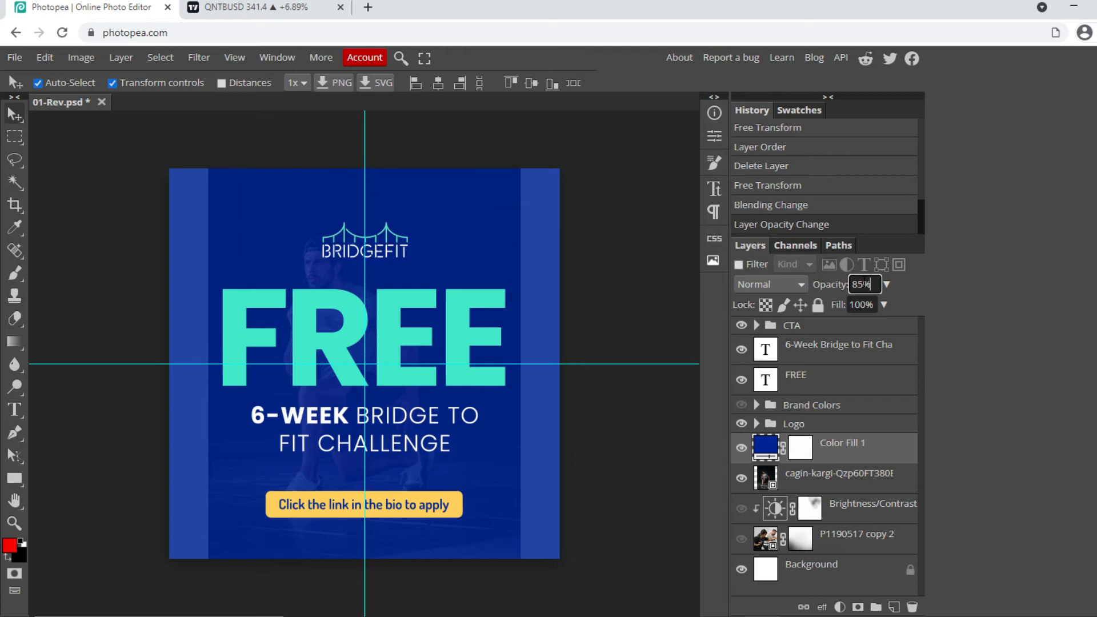
- Hide Color Fill 1 and add a Black & White adjustment layer with default settings directly above the athlete photo
{"action": "left_click", "coordinate": [817, 479]}
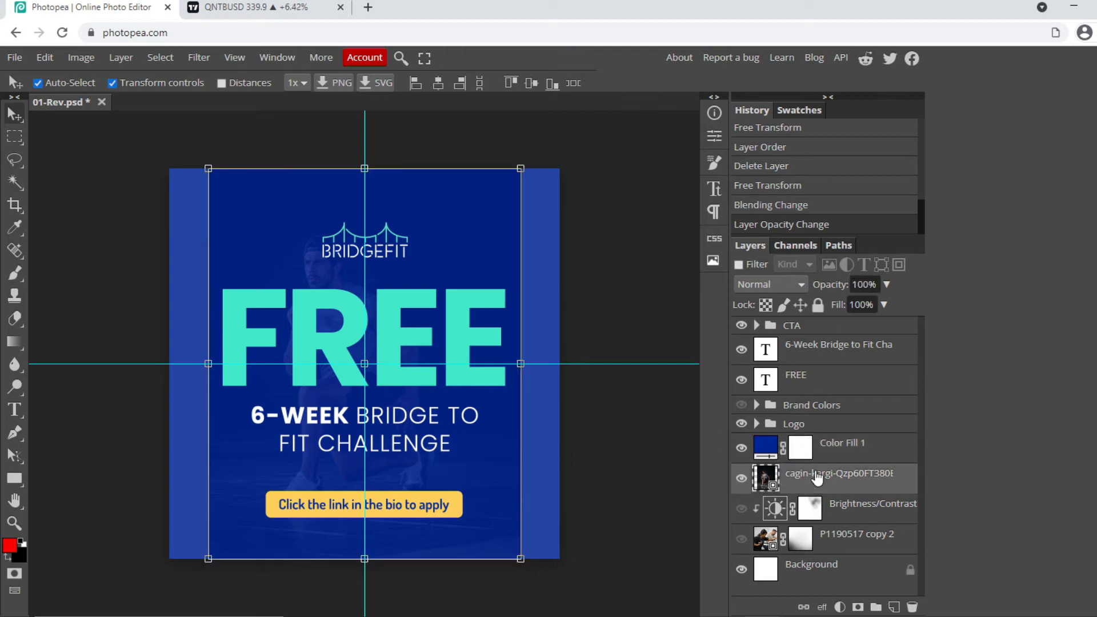
{"action": "left_click", "coordinate": [741, 449]}
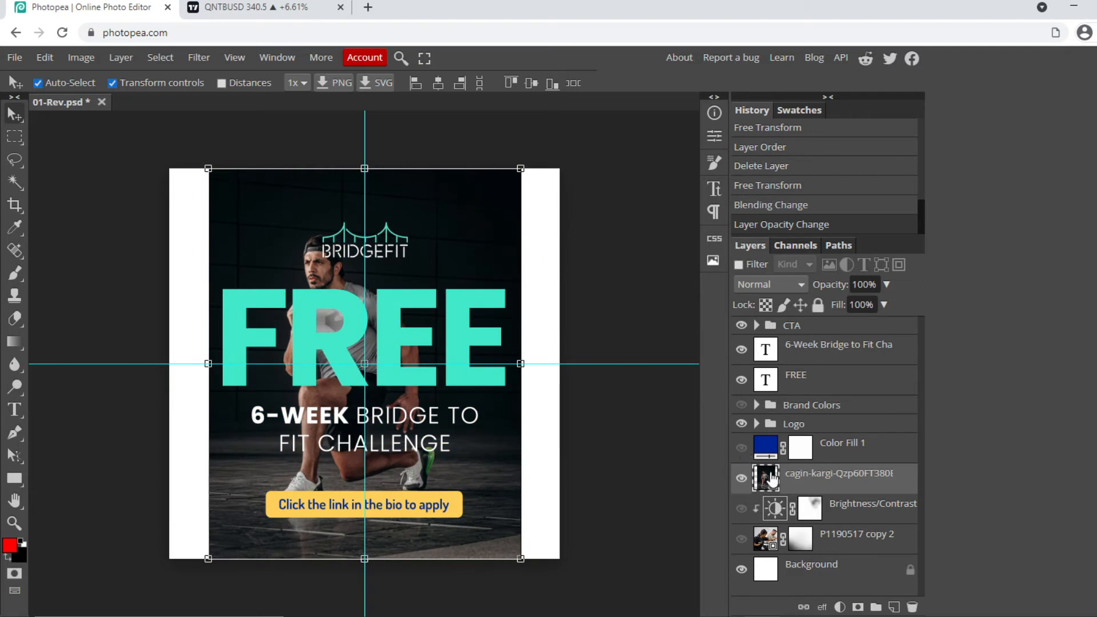
{"action": "left_click", "coordinate": [840, 607]}
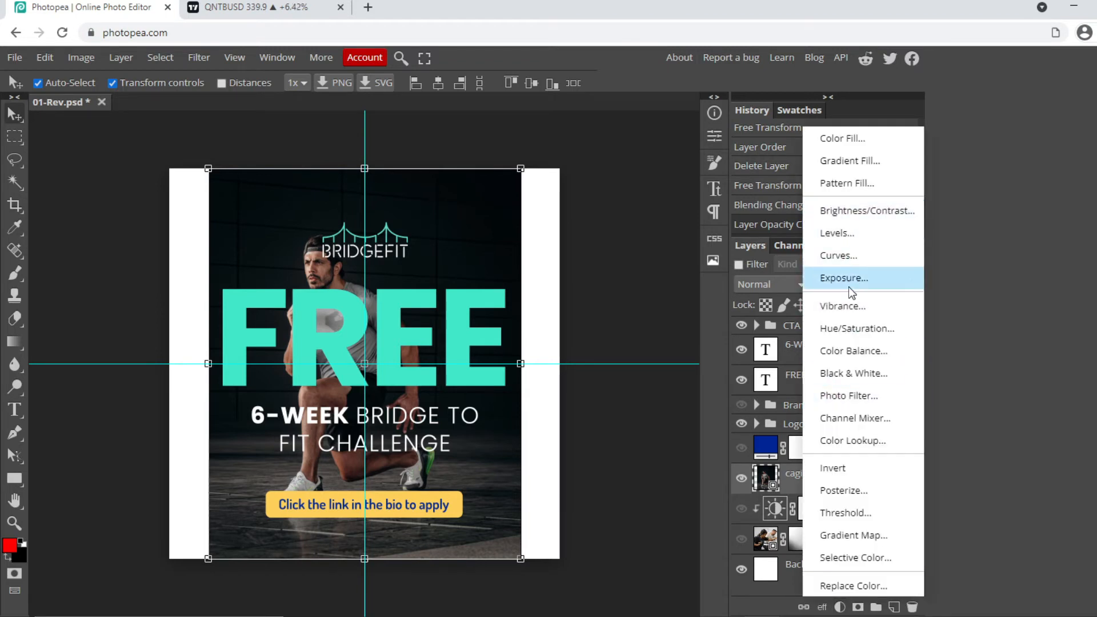
{"action": "left_click", "coordinate": [856, 373]}
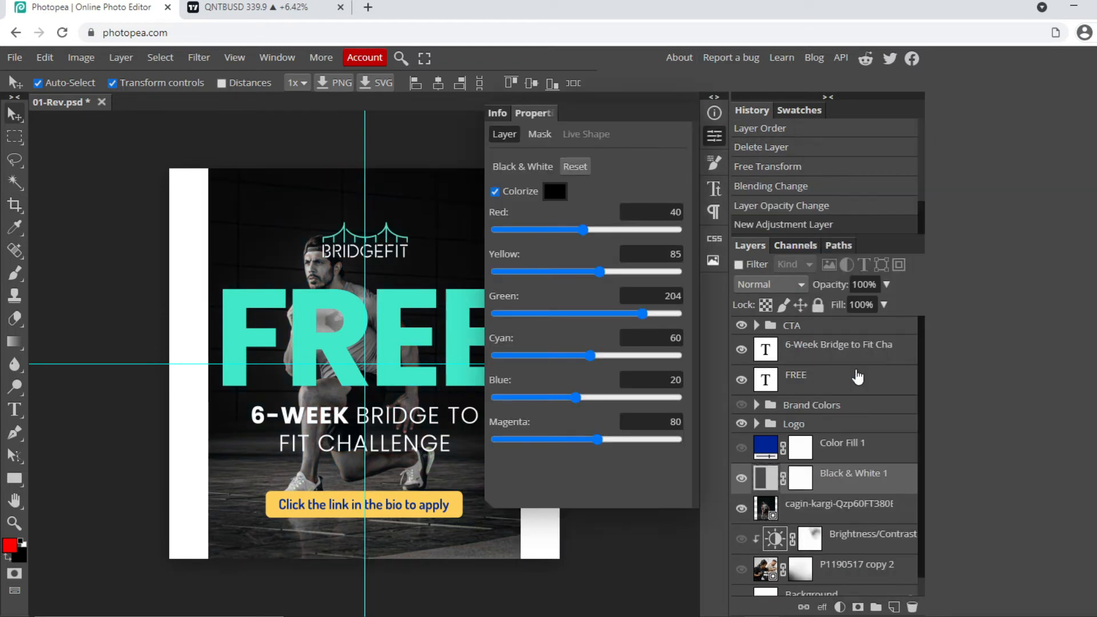
{"action": "left_click", "coordinate": [711, 140]}
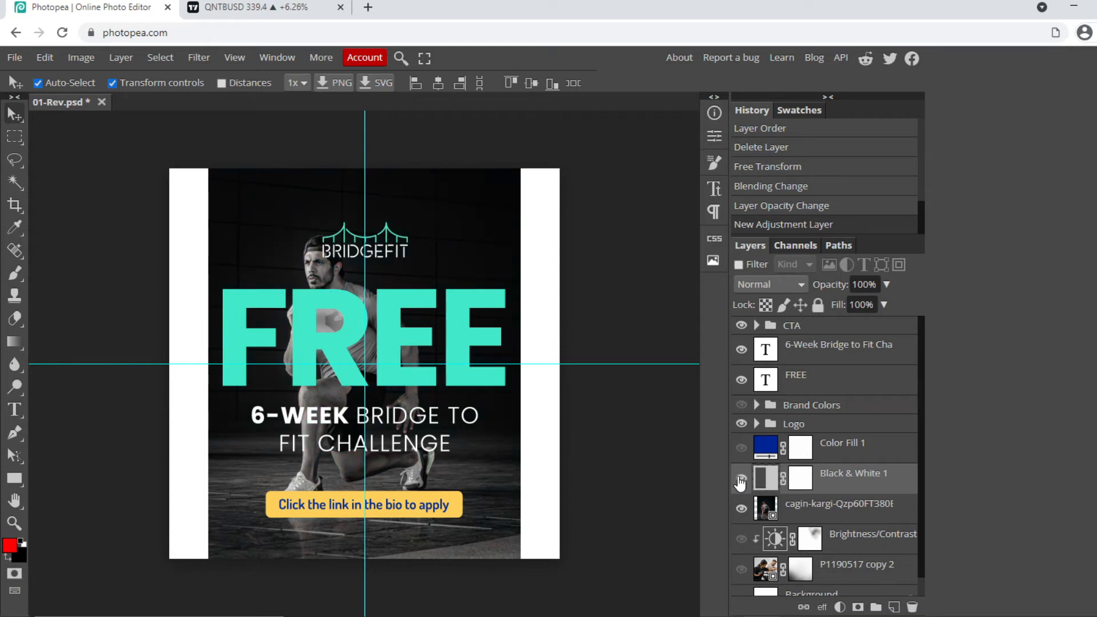
- Show the Color Fill 1 layer again and compare the design with the Black & White 1 adjustment off and on
{"action": "left_click", "coordinate": [740, 480]}
{"action": "left_click", "coordinate": [740, 450]}
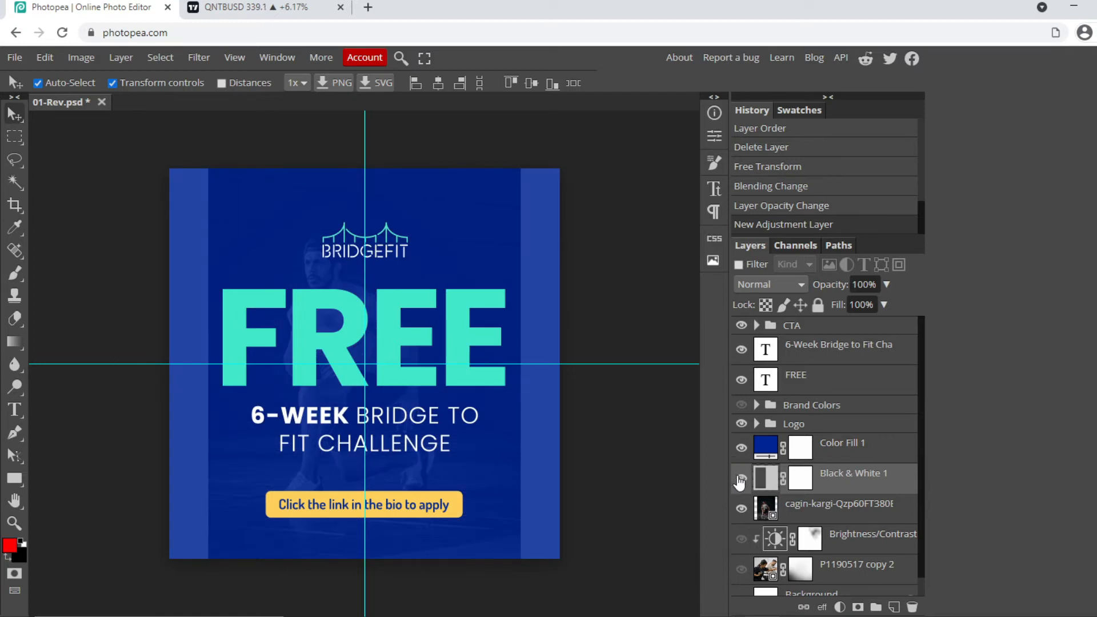
{"action": "left_click", "coordinate": [741, 479]}
{"action": "left_click", "coordinate": [741, 478]}
{"action": "left_click", "coordinate": [740, 478]}
{"action": "left_click", "coordinate": [741, 479]}
{"action": "left_click", "coordinate": [834, 453]}
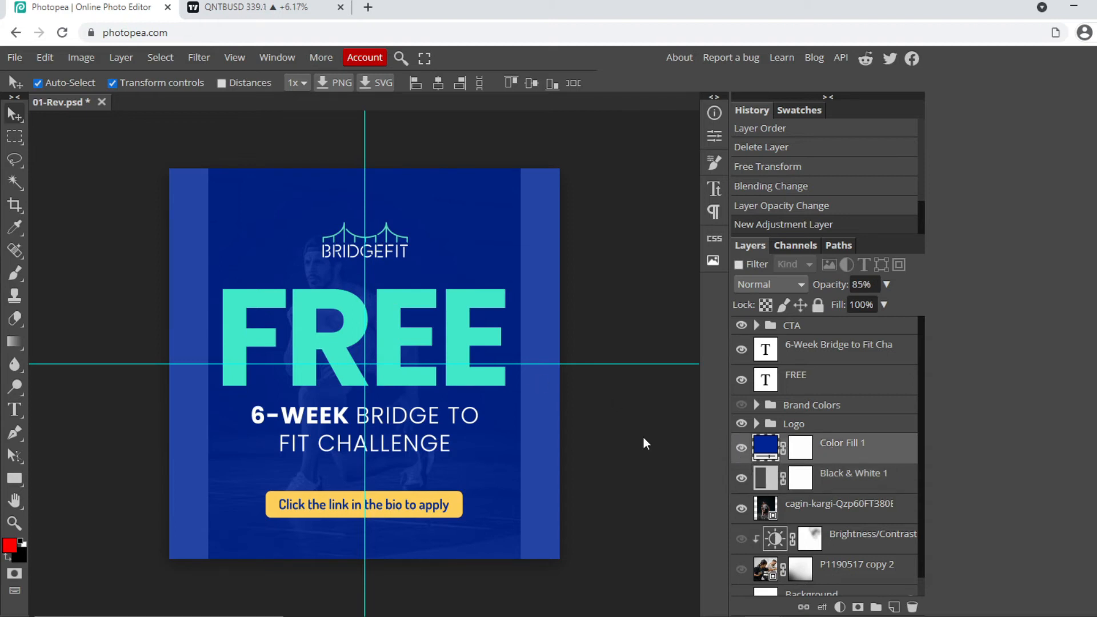
{"action": "left_click", "coordinate": [809, 514]}
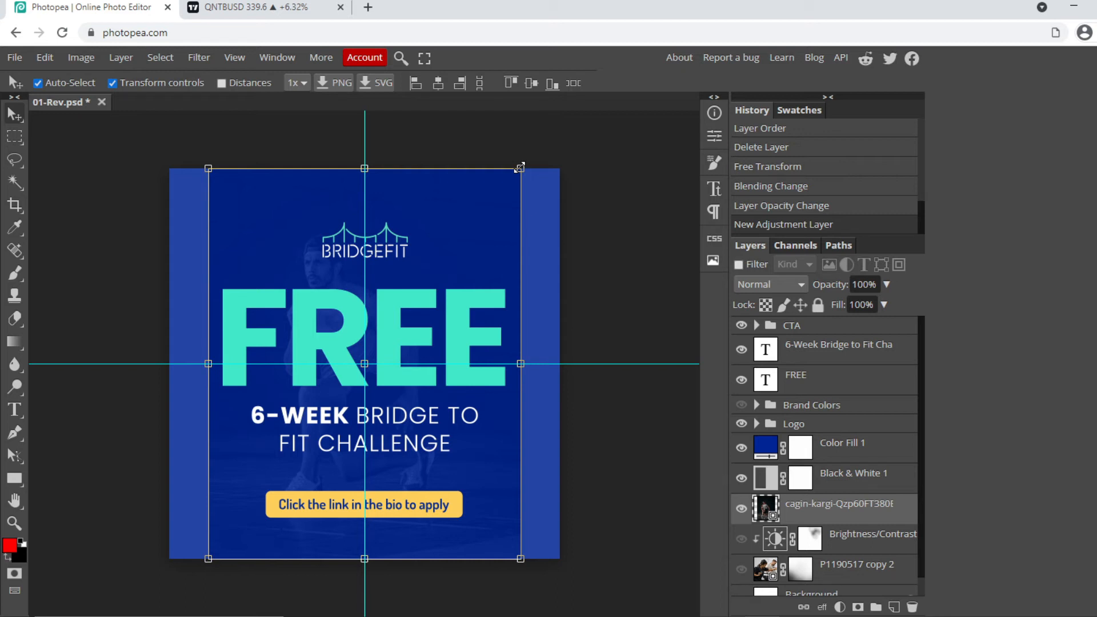
{"action": "left_click_drag", "start_coordinate": [521, 167], "coordinate": [520, 169]}
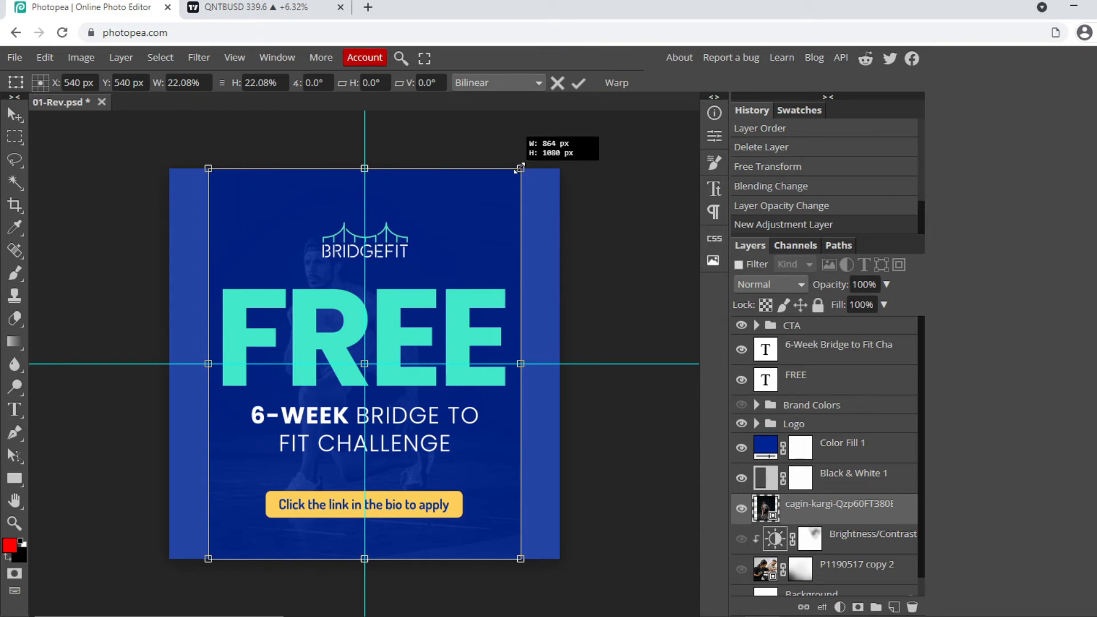
{"action": "left_click_drag", "start_coordinate": [520, 169], "coordinate": [575, 135]}
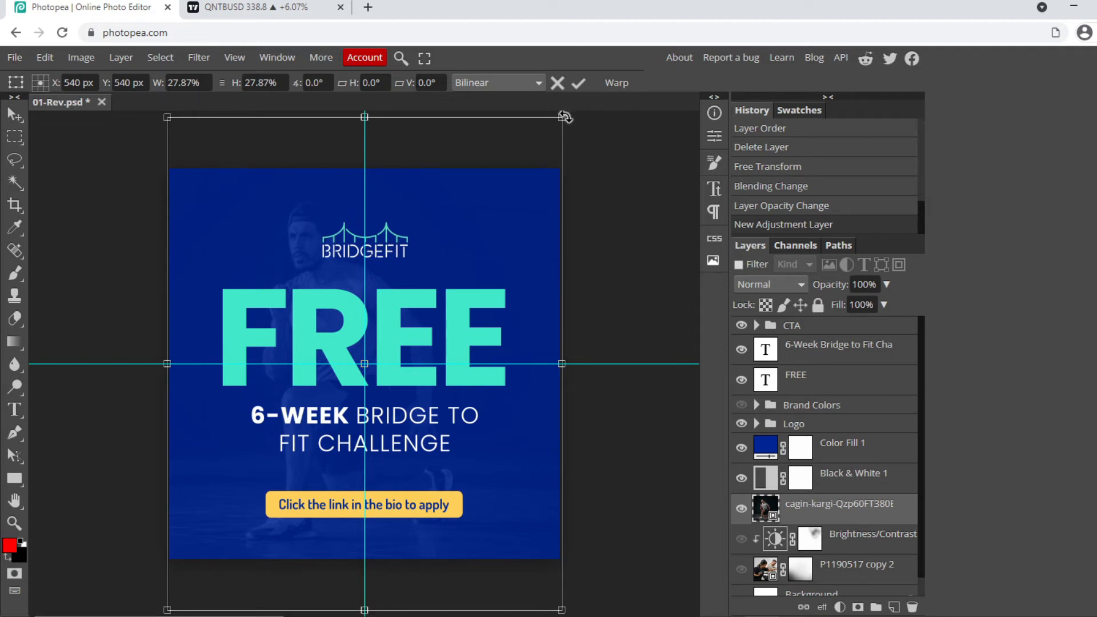
{"action": "scroll", "coordinate": [556, 132], "scroll_direction": "down", "scroll_amount": 3}
{"action": "scroll", "coordinate": [451, 251], "scroll_direction": "up", "scroll_amount": 5}
{"action": "scroll", "coordinate": [467, 250], "scroll_direction": "down", "scroll_amount": 3}
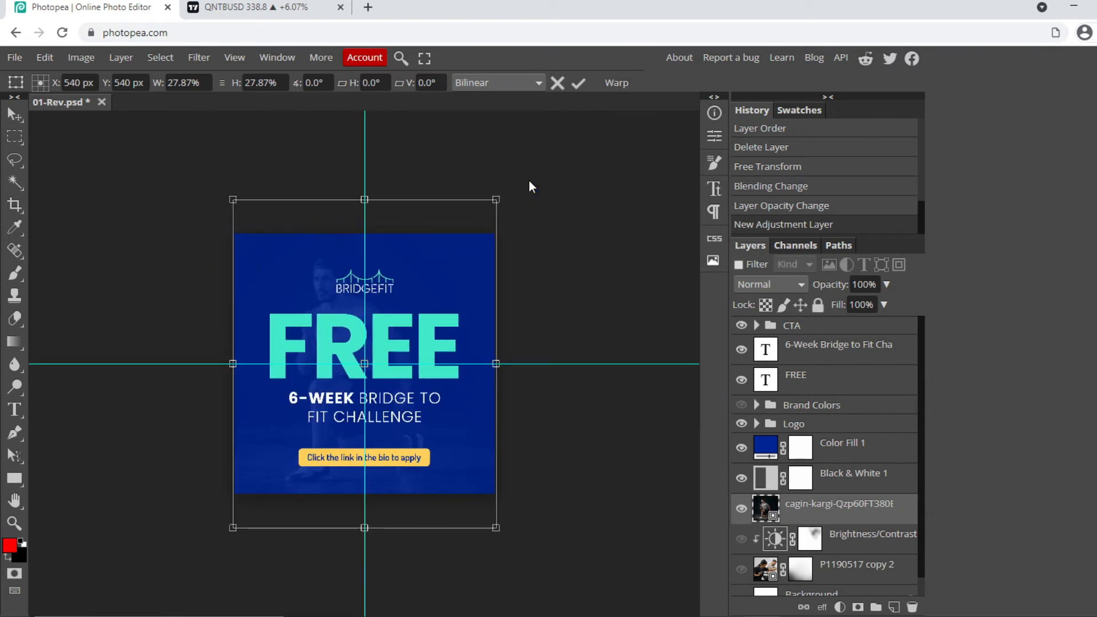
{"action": "left_click_drag", "start_coordinate": [497, 197], "coordinate": [556, 143]}
{"action": "left_click", "coordinate": [559, 83]}
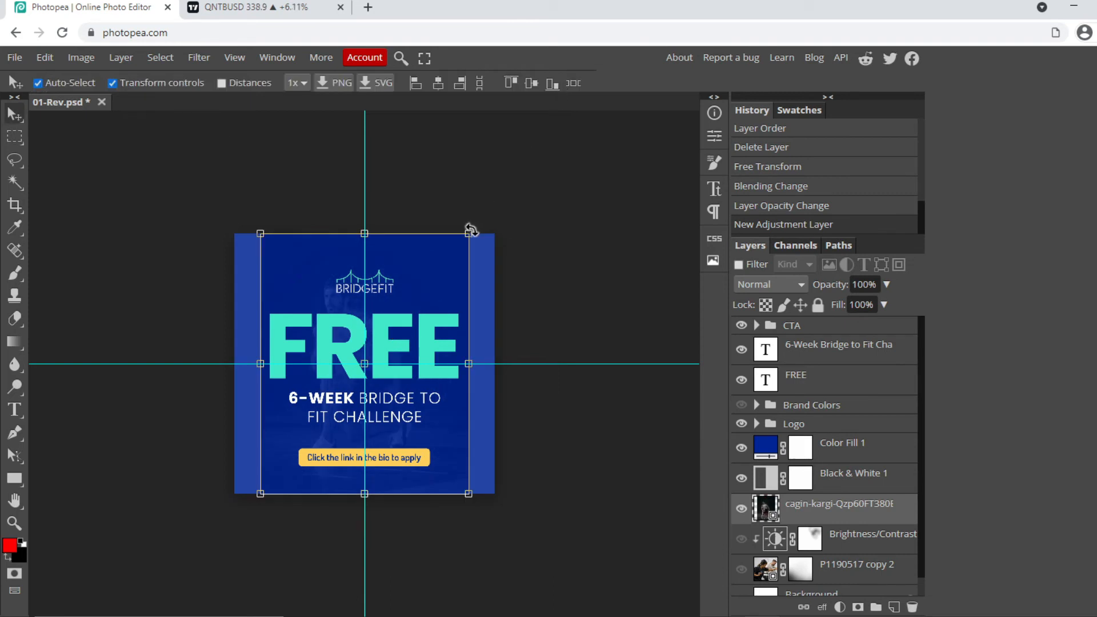
- Scale the athlete photo to about 34.86% and reposition it to about X 645 px, Y 573 px so it covers the canvas
{"action": "key", "text": "ctrl+t"}
{"action": "left_click_drag", "start_coordinate": [465, 234], "coordinate": [541, 144]}
{"action": "mouse_move", "coordinate": [449, 212]}
{"action": "left_mouse_down"}
{"action": "mouse_move", "coordinate": [486, 207]}
{"action": "mouse_move", "coordinate": [453, 211]}
{"action": "left_mouse_up"}
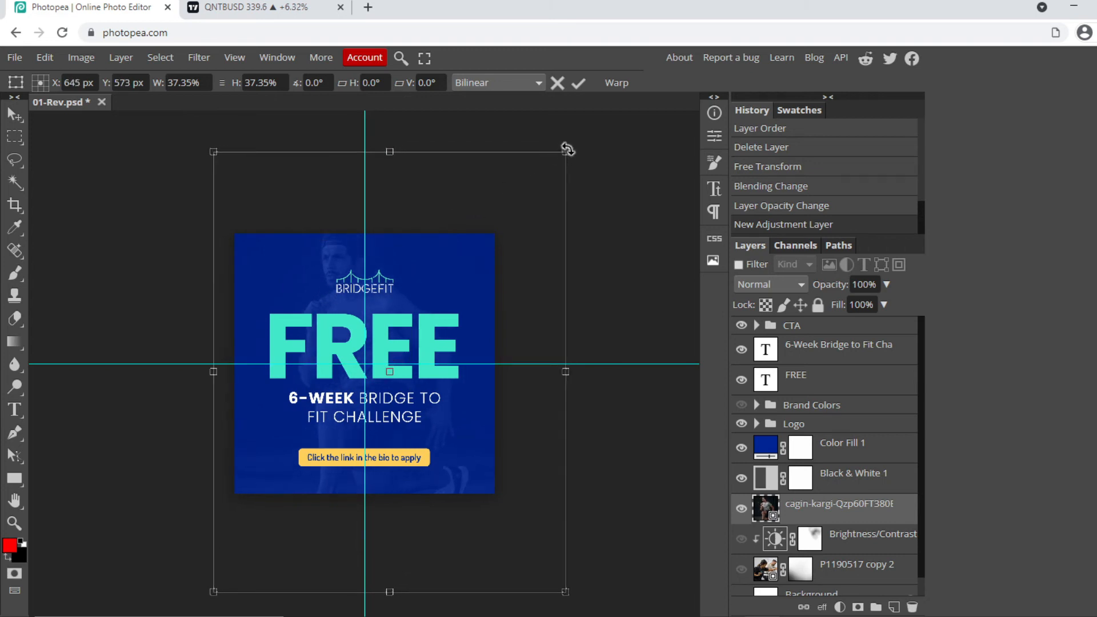
{"action": "left_click_drag", "start_coordinate": [567, 152], "coordinate": [555, 167]}
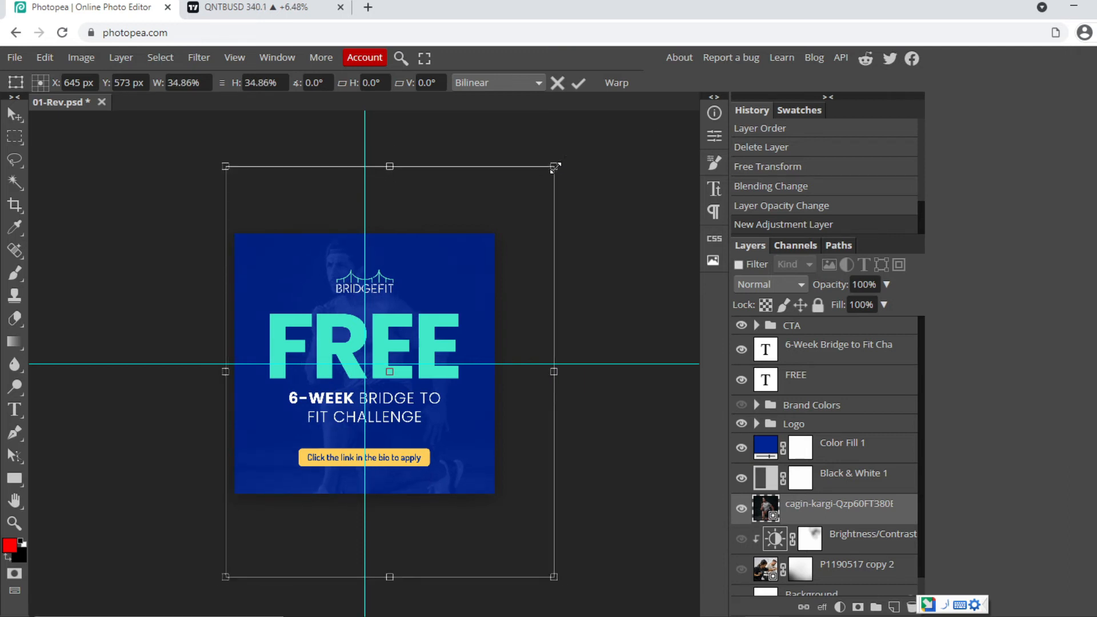
{"action": "left_click", "coordinate": [578, 83]}
{"action": "left_click", "coordinate": [1026, 616]}
{"action": "left_click", "coordinate": [1025, 510]}
{"action": "left_click", "coordinate": [635, 253]}
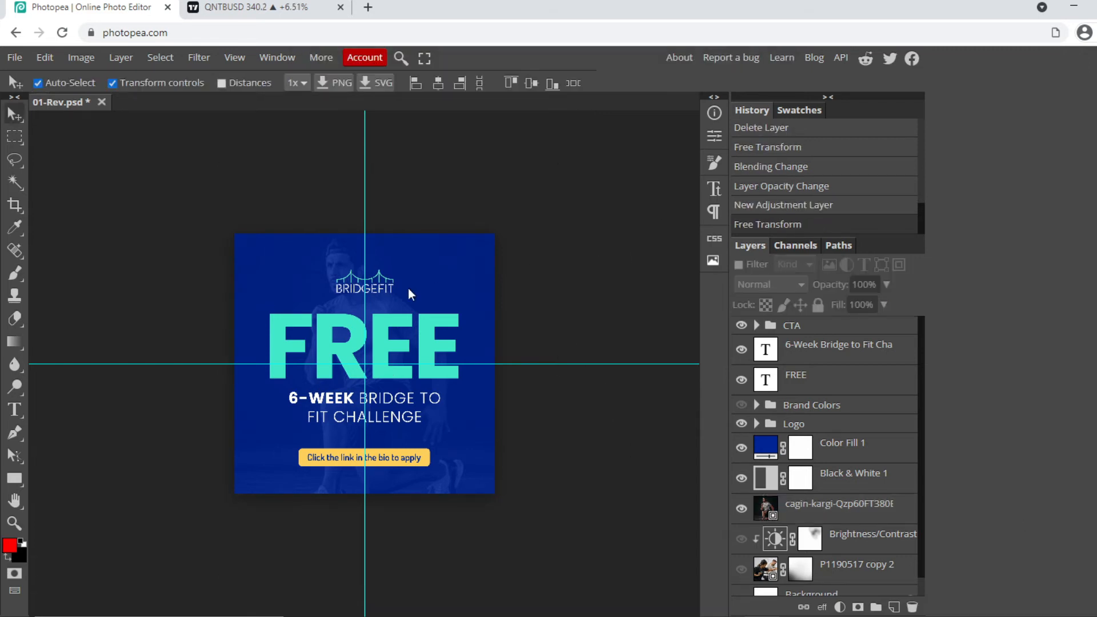
- Move the athlete photo layer directly above the Color Fill 1 layer
{"action": "scroll", "coordinate": [408, 288], "scroll_direction": "up", "scroll_amount": 2}
{"action": "scroll", "coordinate": [308, 303], "scroll_direction": "down", "scroll_amount": 3}
{"action": "scroll", "coordinate": [316, 326], "scroll_direction": "up", "scroll_amount": 3}
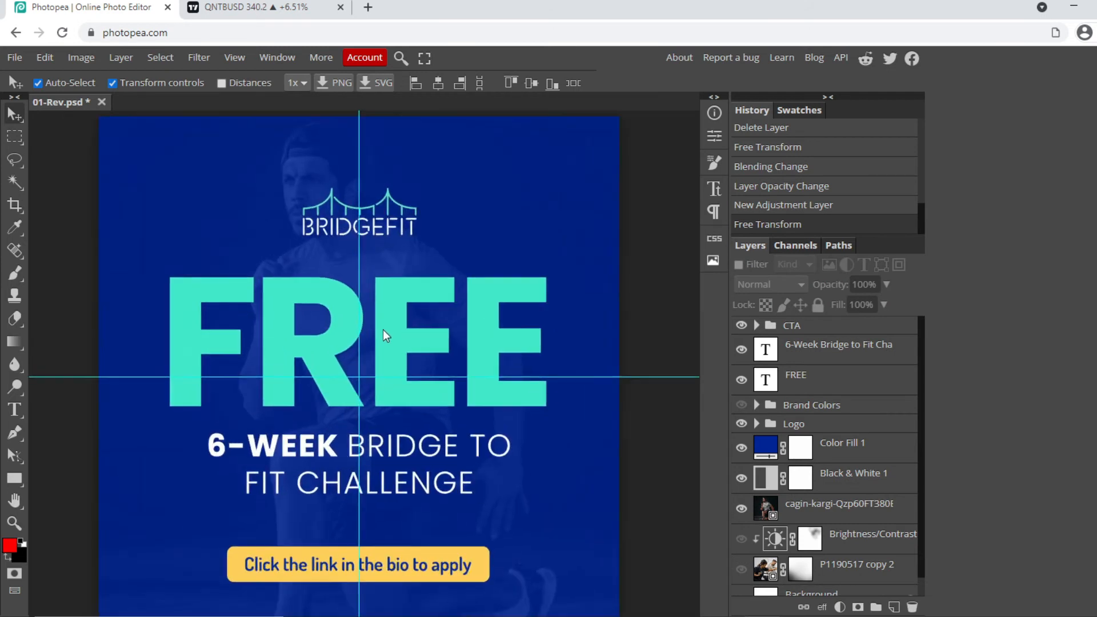
{"action": "left_click", "coordinate": [822, 507]}
{"action": "left_click_drag", "start_coordinate": [822, 508], "coordinate": [822, 438]}
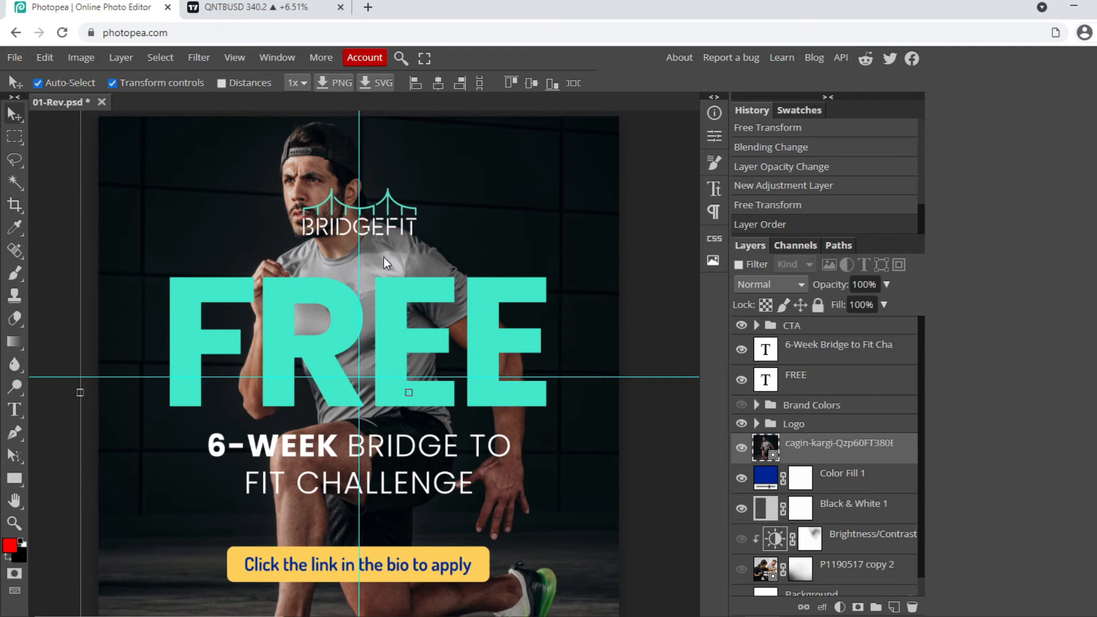
{"action": "scroll", "coordinate": [513, 320], "scroll_direction": "down", "scroll_amount": 3}
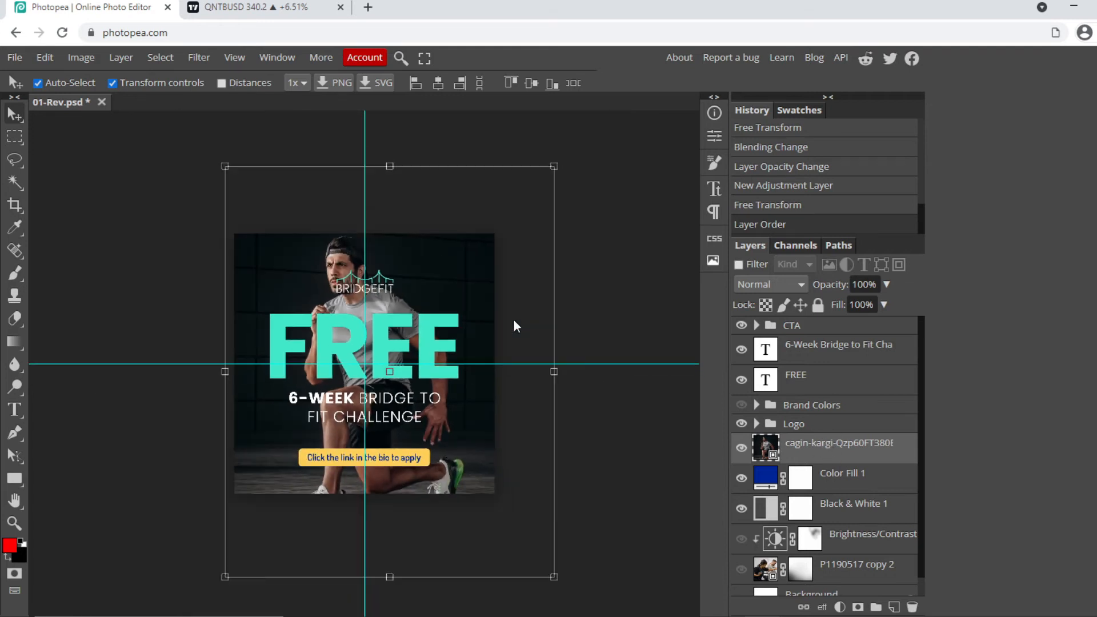
- Try the Multiply blend mode on the athlete photo layer, and settle on Luminosity
{"action": "left_click", "coordinate": [762, 287]}
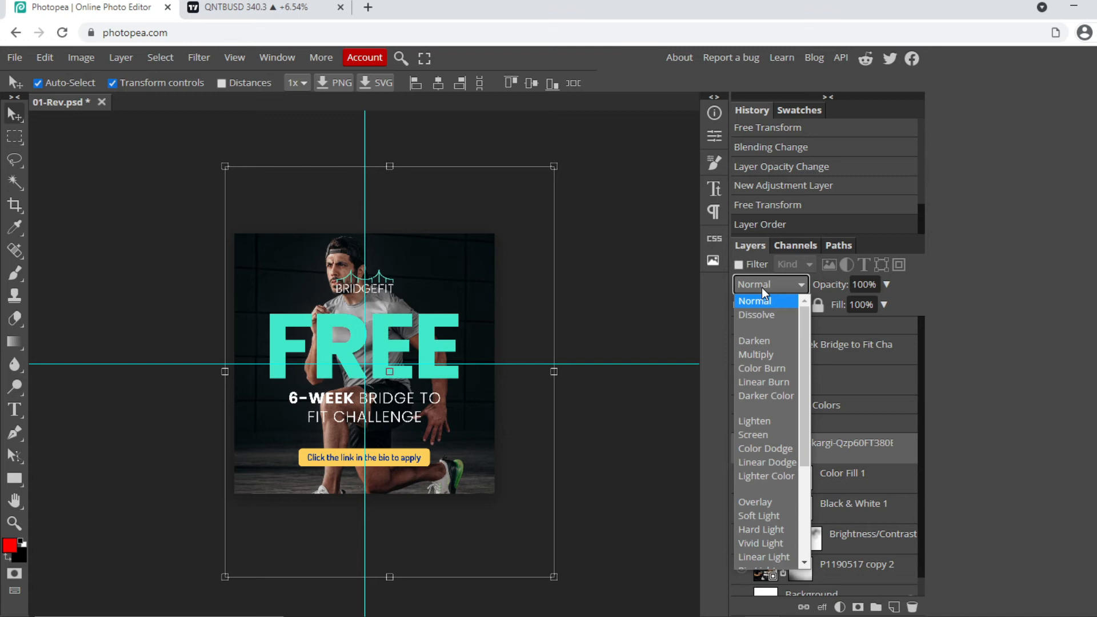
{"action": "left_click", "coordinate": [762, 355]}
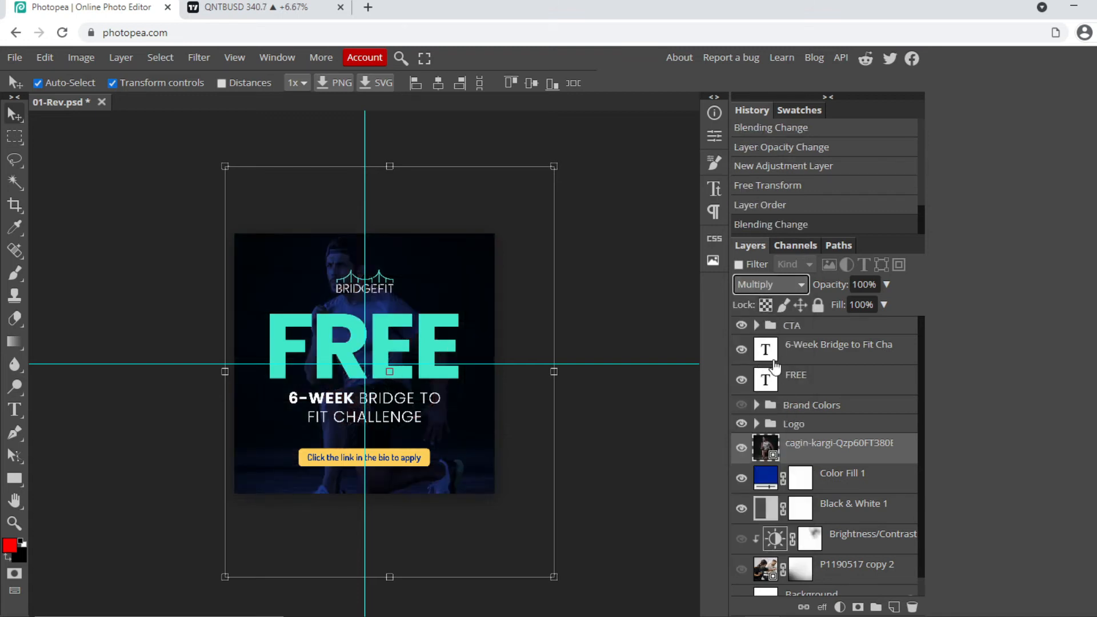
{"action": "left_click", "coordinate": [767, 284]}
{"action": "scroll", "coordinate": [758, 557], "scroll_direction": "down", "scroll_amount": 3}
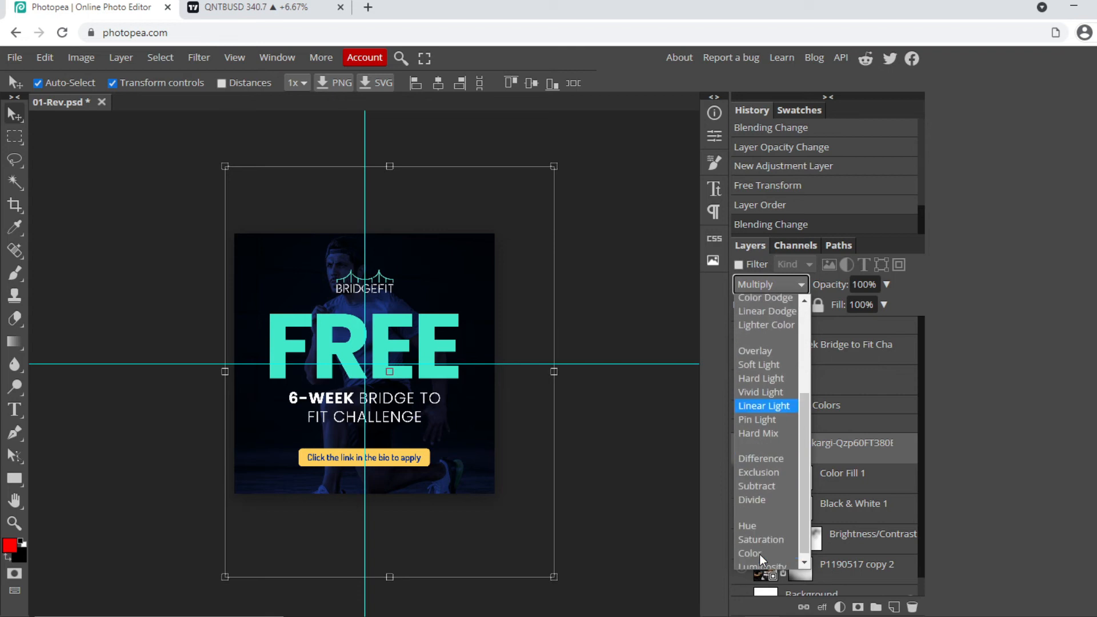
{"action": "left_click", "coordinate": [762, 561]}
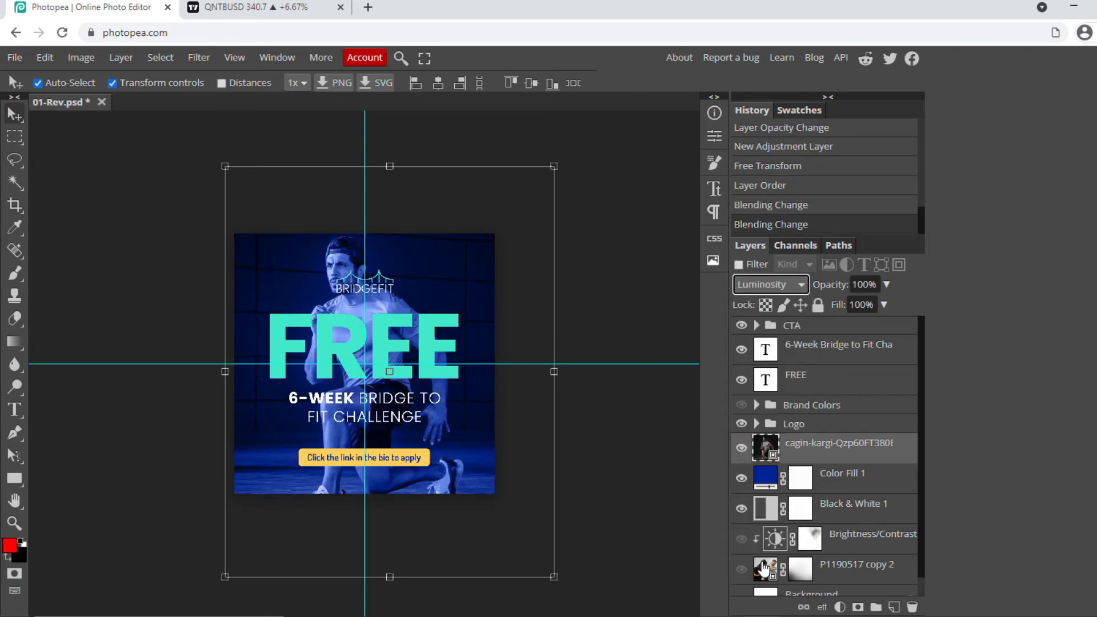
- Set the athlete photo layer to the Overlay blend mode with 100% opacity
{"action": "left_click_drag", "start_coordinate": [830, 285], "coordinate": [856, 302]}
{"action": "left_click", "coordinate": [780, 283]}
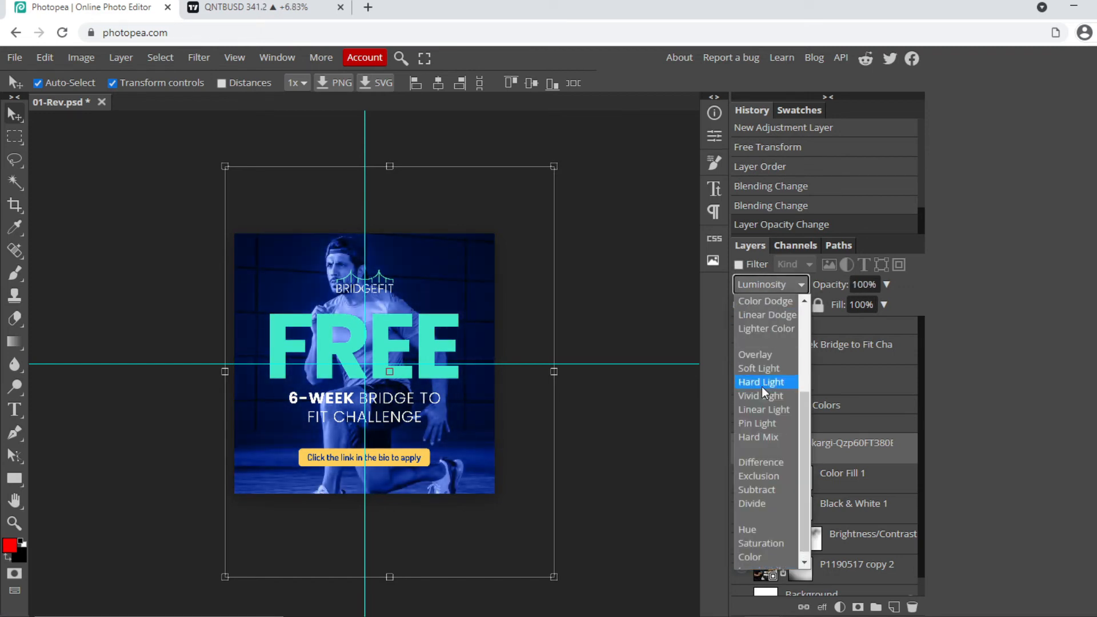
{"action": "left_click", "coordinate": [762, 354]}
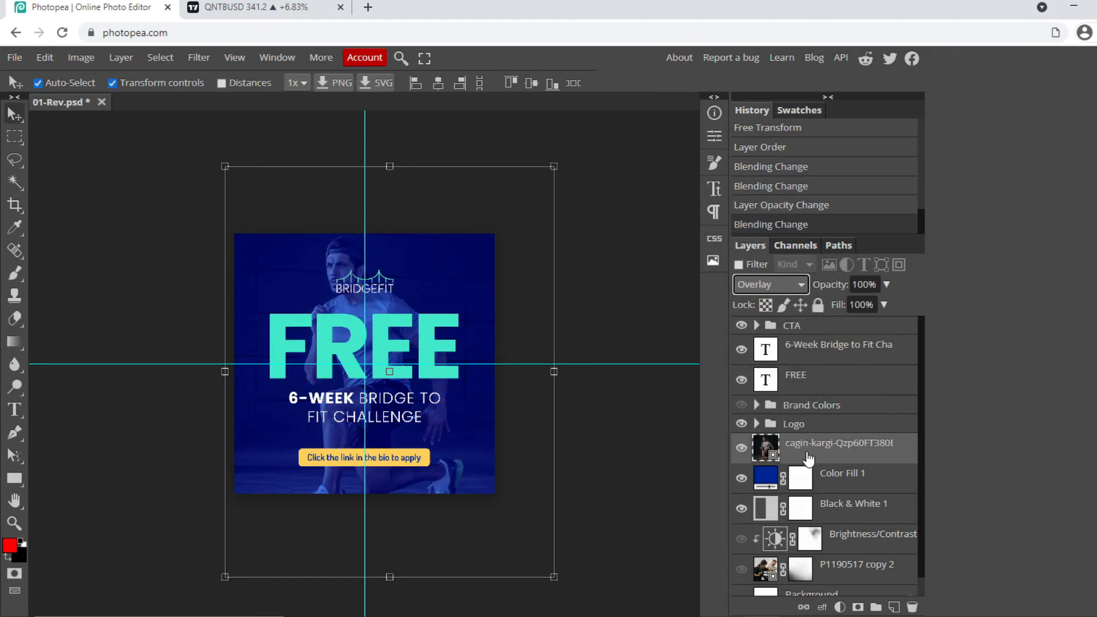
- Move the Black & White 1 adjustment above the athlete photo and try applying a clipping mask to both layers
{"action": "left_click_drag", "start_coordinate": [834, 508], "coordinate": [834, 448]}
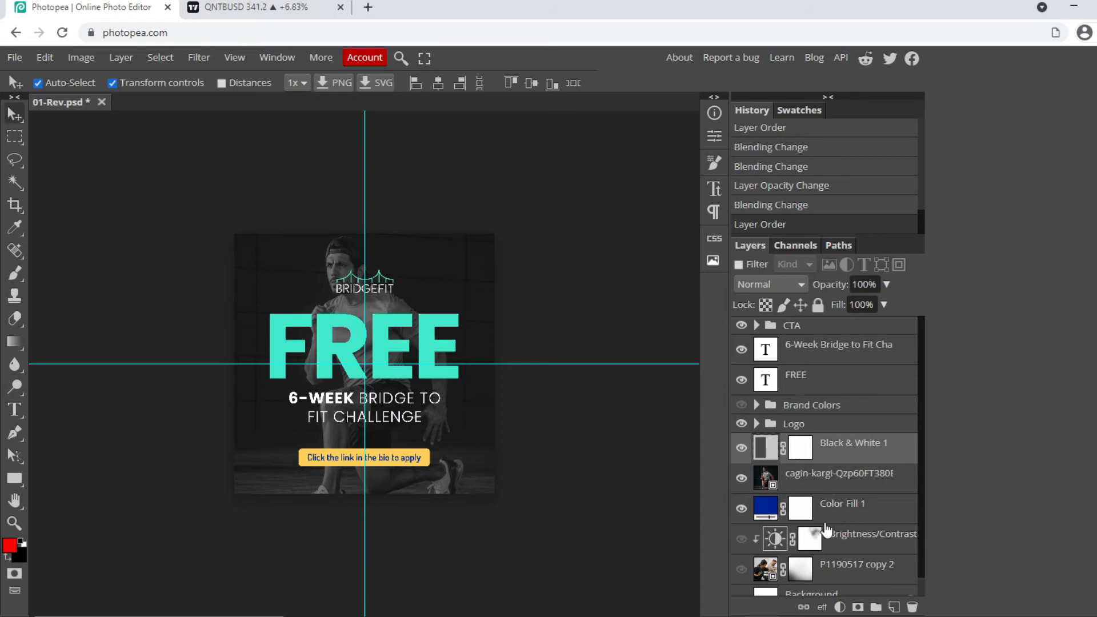
{"action": "scroll", "coordinate": [826, 534], "scroll_direction": "down", "scroll_amount": 1}
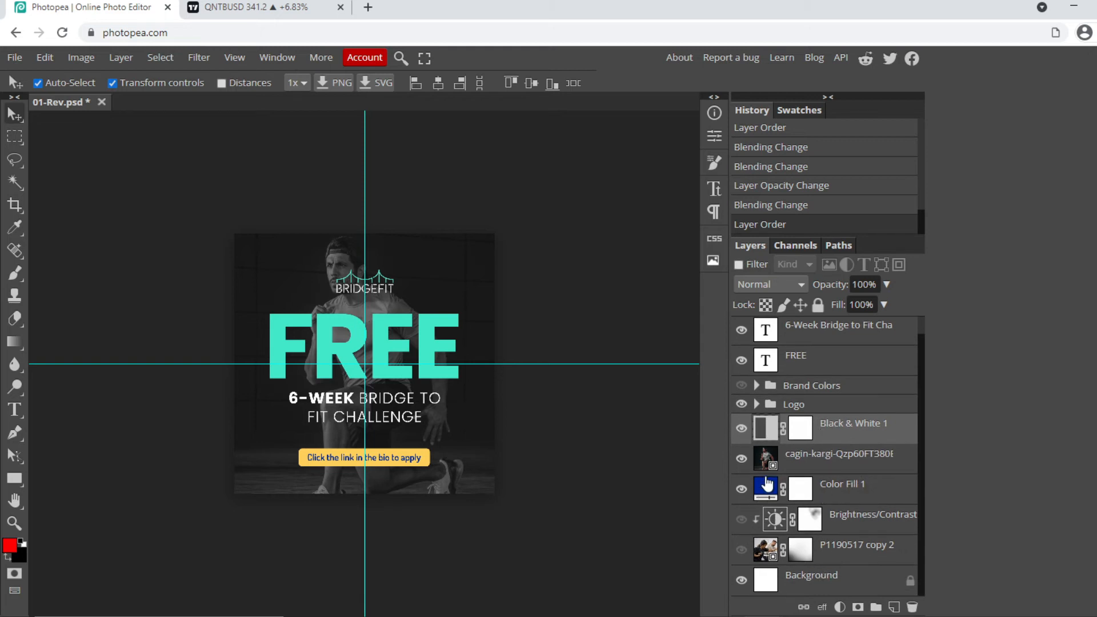
{"action": "left_click", "coordinate": [824, 457], "text": "ctrl"}
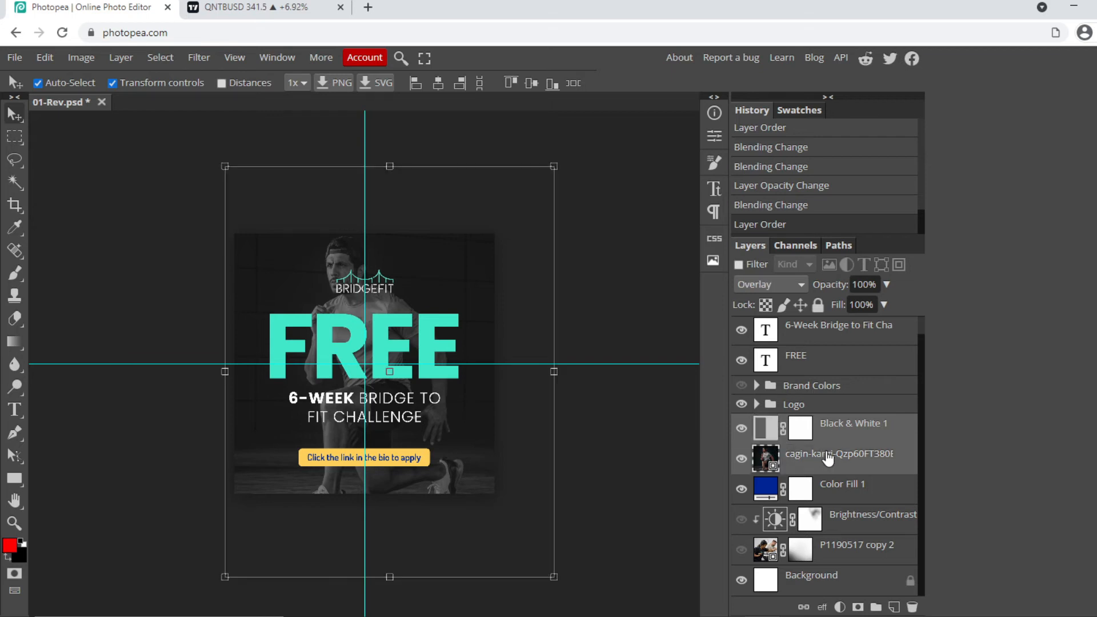
{"action": "right_click", "coordinate": [826, 457]}
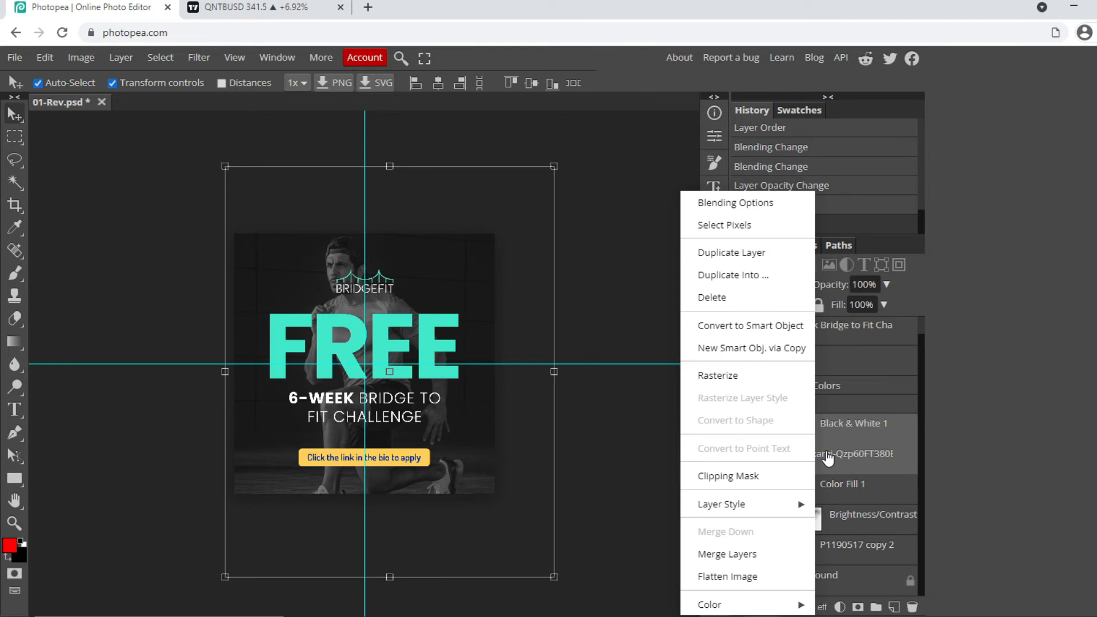
{"action": "left_click", "coordinate": [744, 479]}
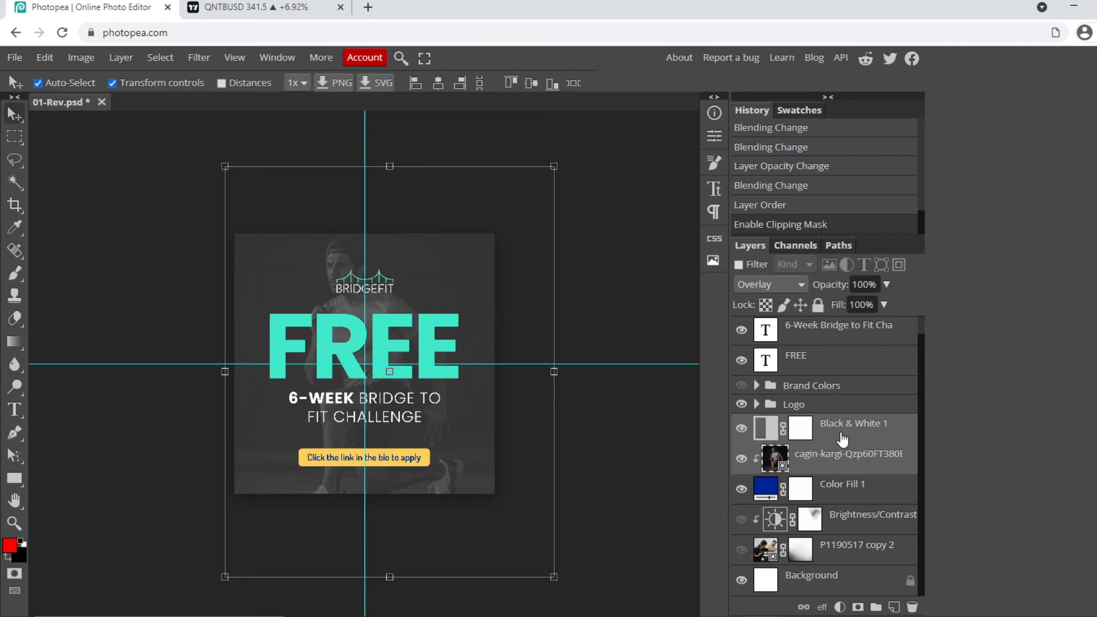
{"action": "key", "text": "ctrl+z"}
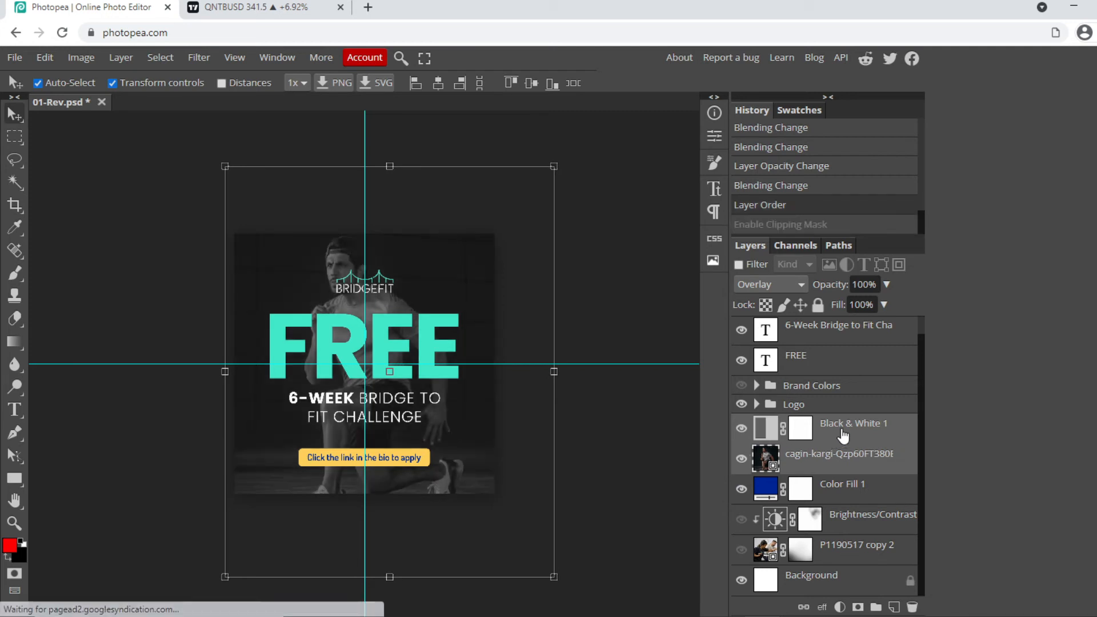
- Clip only the Black & White 1 adjustment to the athlete photo layer
{"action": "left_click", "coordinate": [843, 435]}
{"action": "right_click", "coordinate": [843, 435]}
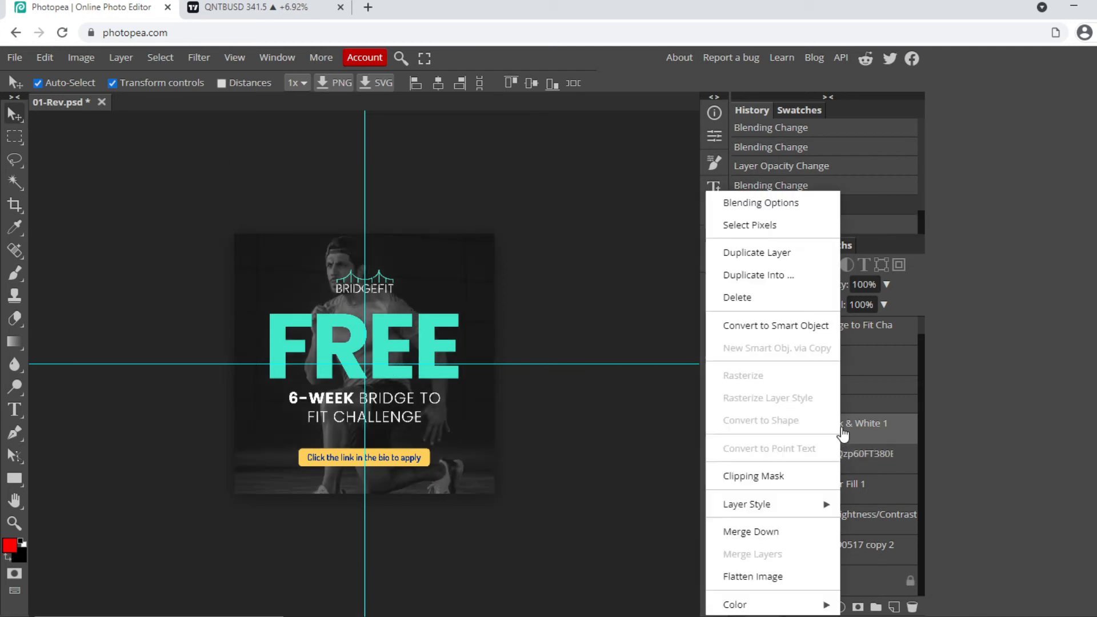
{"action": "left_click", "coordinate": [767, 476]}
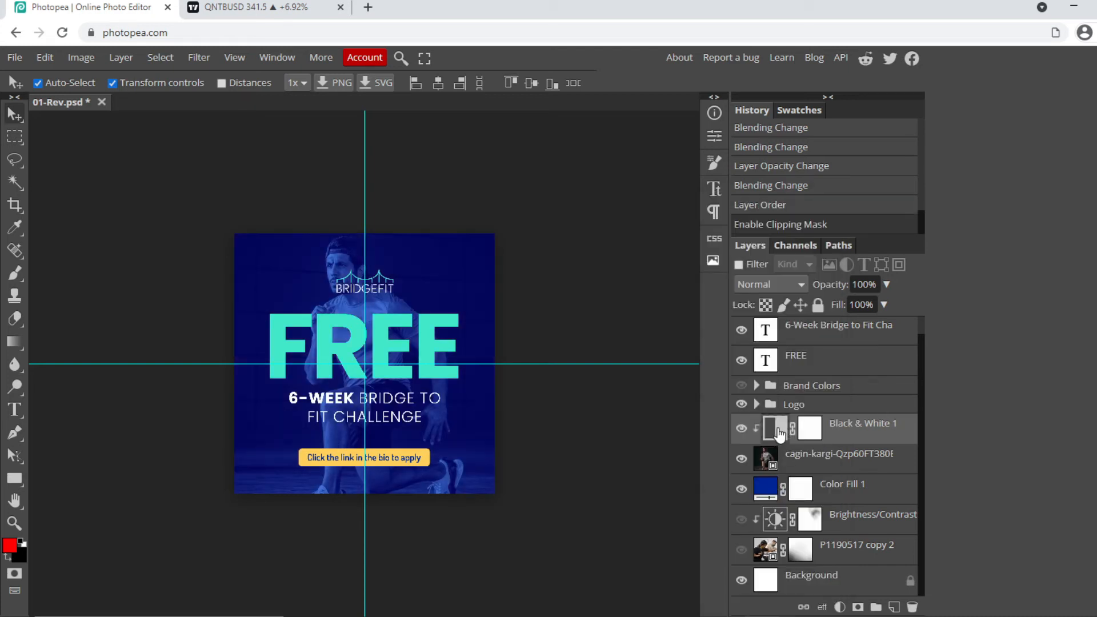
- Examine the blended athlete photo up close and test its layer opacity, ending at 100%
{"action": "left_click", "coordinate": [776, 466]}
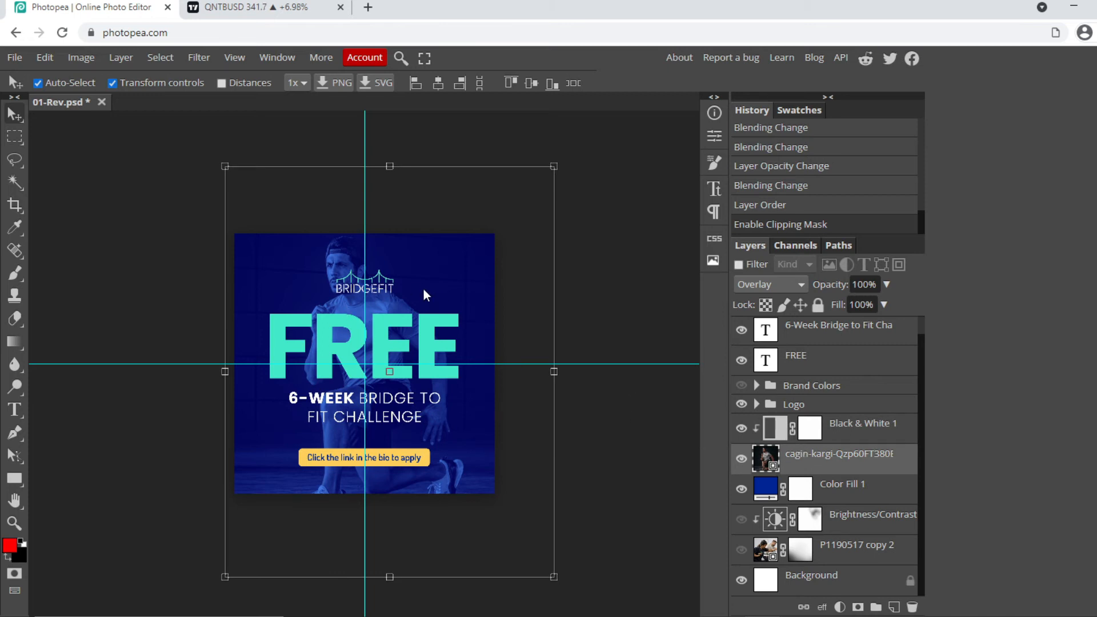
{"action": "scroll", "coordinate": [423, 290], "scroll_direction": "up", "scroll_amount": 3}
{"action": "scroll", "coordinate": [424, 289], "scroll_direction": "down", "scroll_amount": 2}
{"action": "left_click_drag", "start_coordinate": [838, 284], "coordinate": [893, 283]}
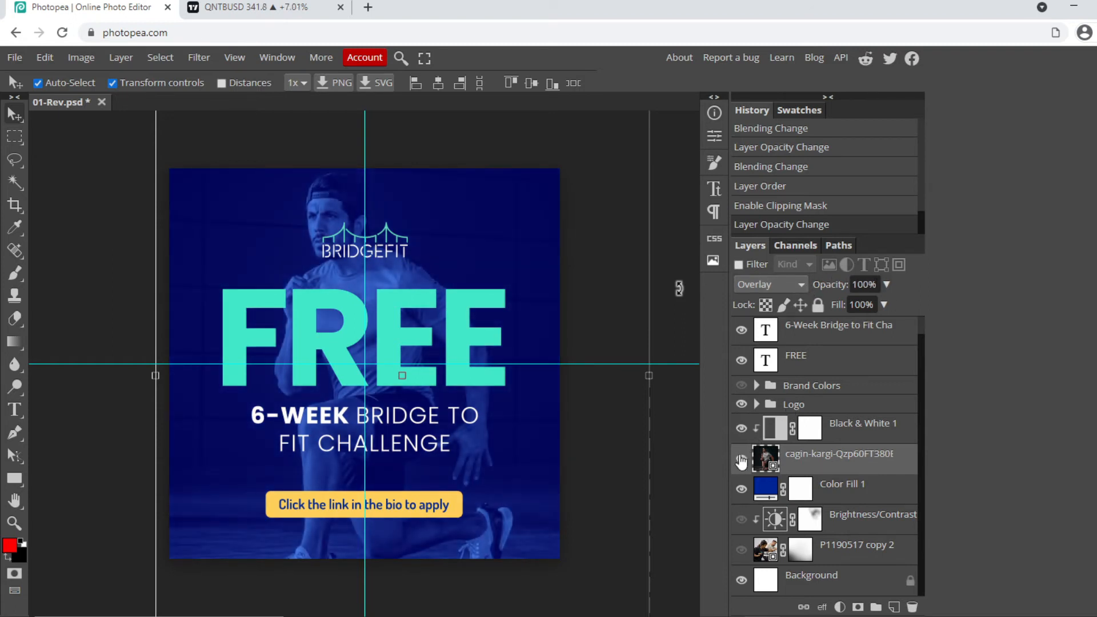
- Delete the Black & White 1 adjustment and the athlete photo layer
{"action": "left_click", "coordinate": [849, 433]}
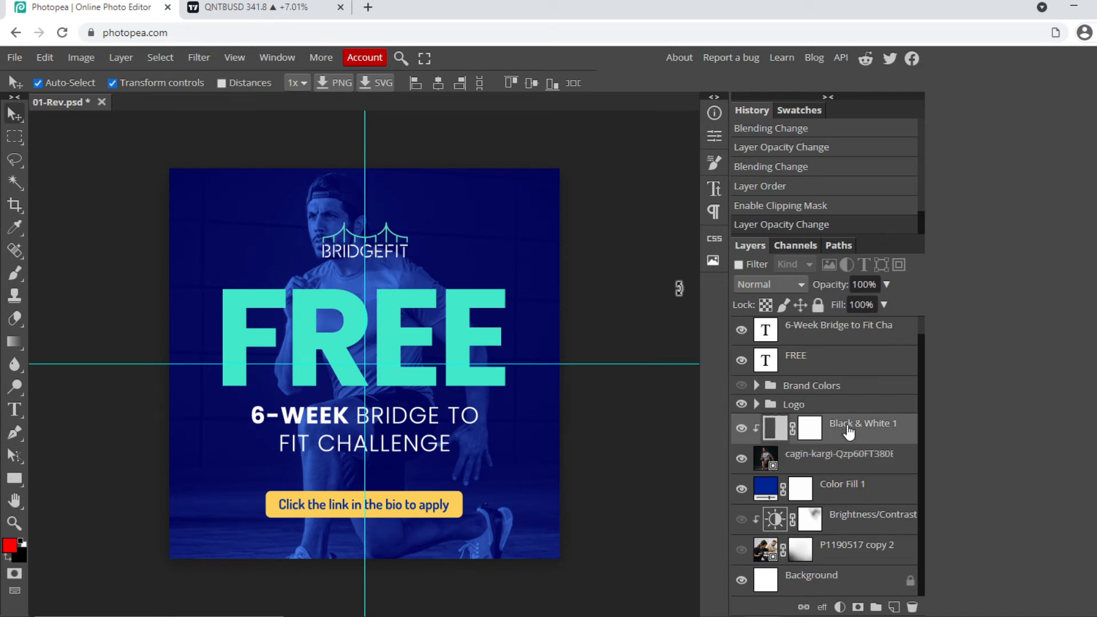
{"action": "key", "text": "Delete"}
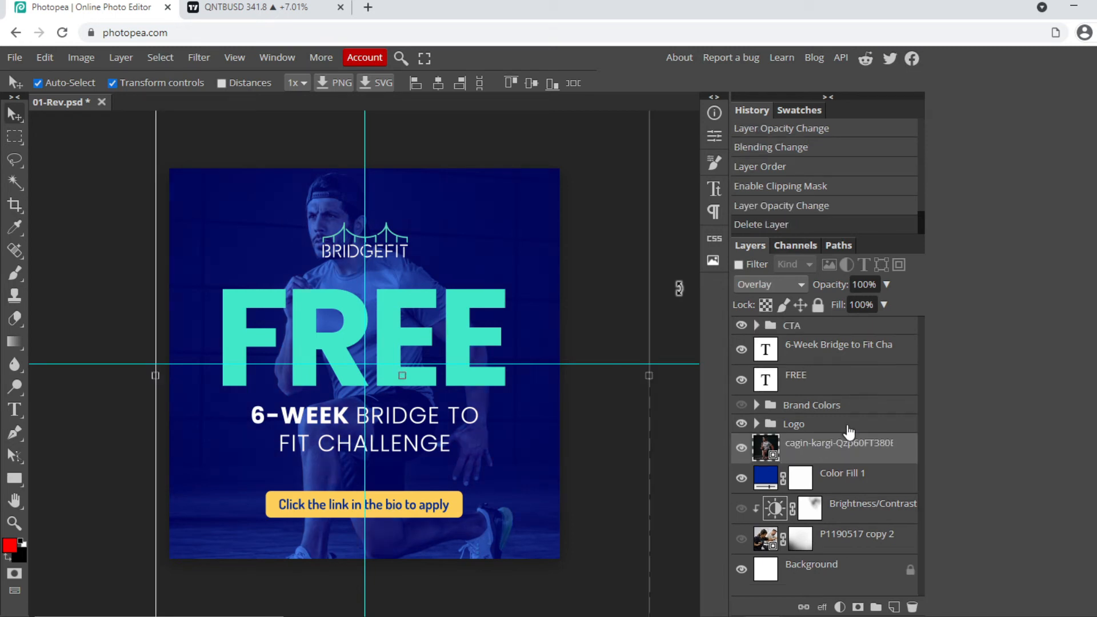
{"action": "left_click_drag", "start_coordinate": [813, 447], "coordinate": [816, 491]}
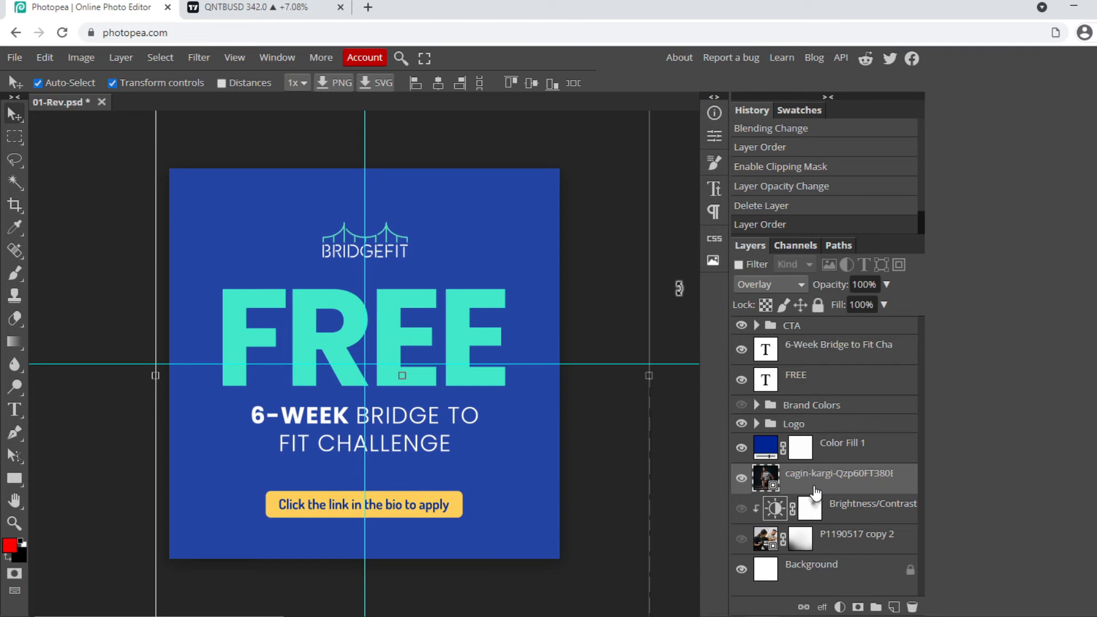
{"action": "key", "text": "Delete"}
- Set the Color Fill 1 layer's blend mode to Multiply
{"action": "left_click", "coordinate": [828, 457]}
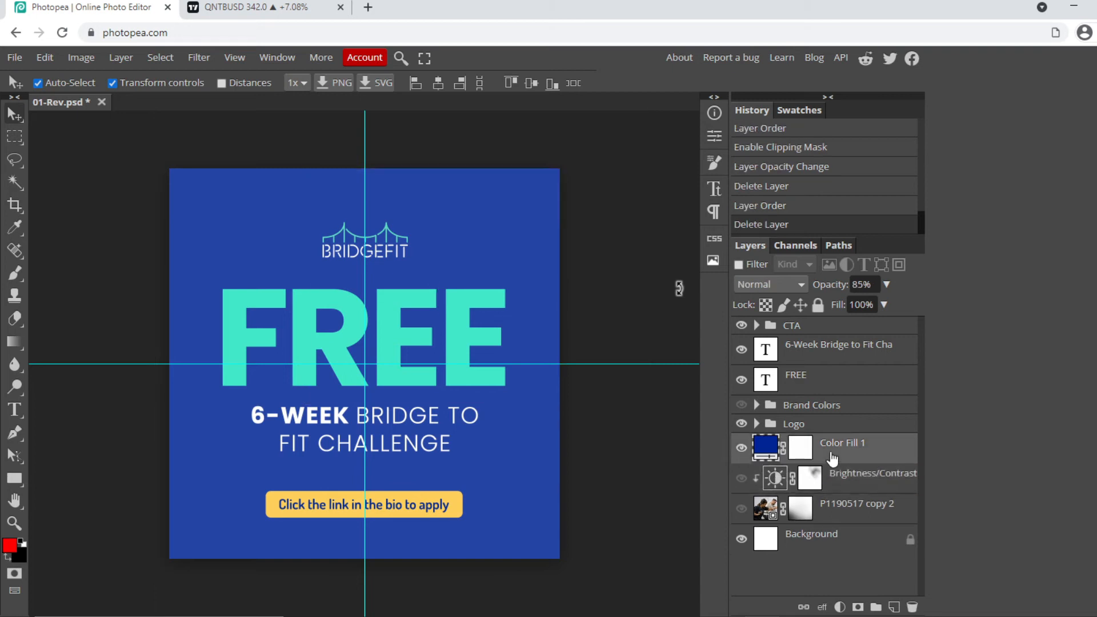
{"action": "left_click", "coordinate": [785, 284]}
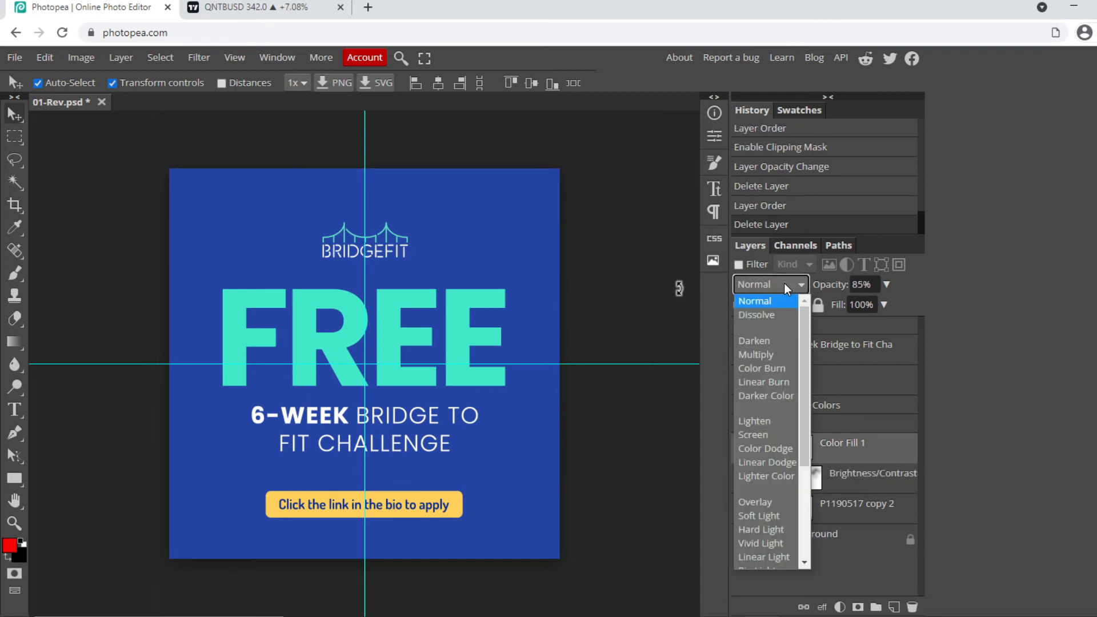
{"action": "left_click", "coordinate": [756, 355]}
- Delete the hidden P1190517 copy 2 photo layer together with its clipped Brightness/Contrast adjustment
{"action": "left_click", "coordinate": [847, 486]}
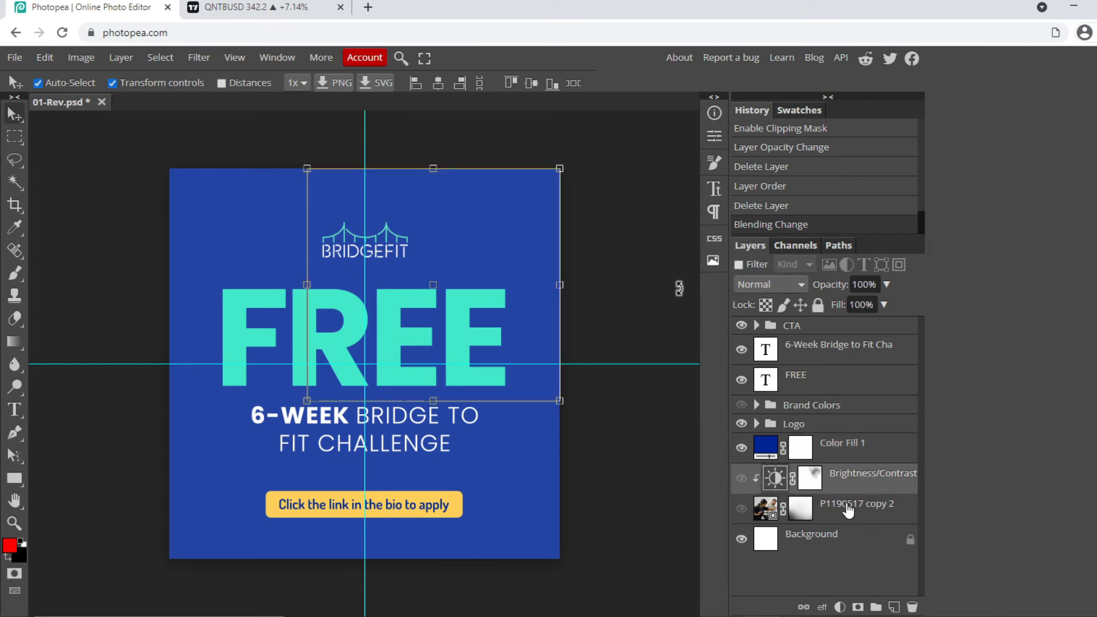
{"action": "left_click", "coordinate": [848, 508]}
{"action": "key", "text": "Delete"}
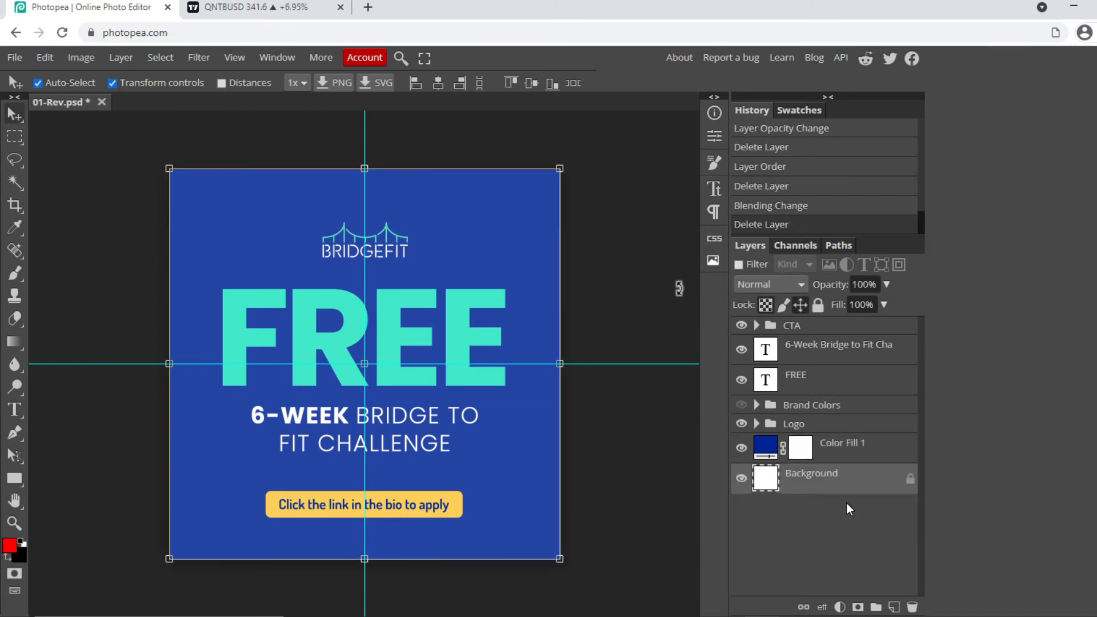
- Place the athlete photo from the BridgeFit folder directly above the Background layer and scale it to about 33.29%
{"action": "left_click", "coordinate": [839, 450]}
{"action": "left_click", "coordinate": [825, 480]}
{"action": "mouse_move", "coordinate": [691, 609]}
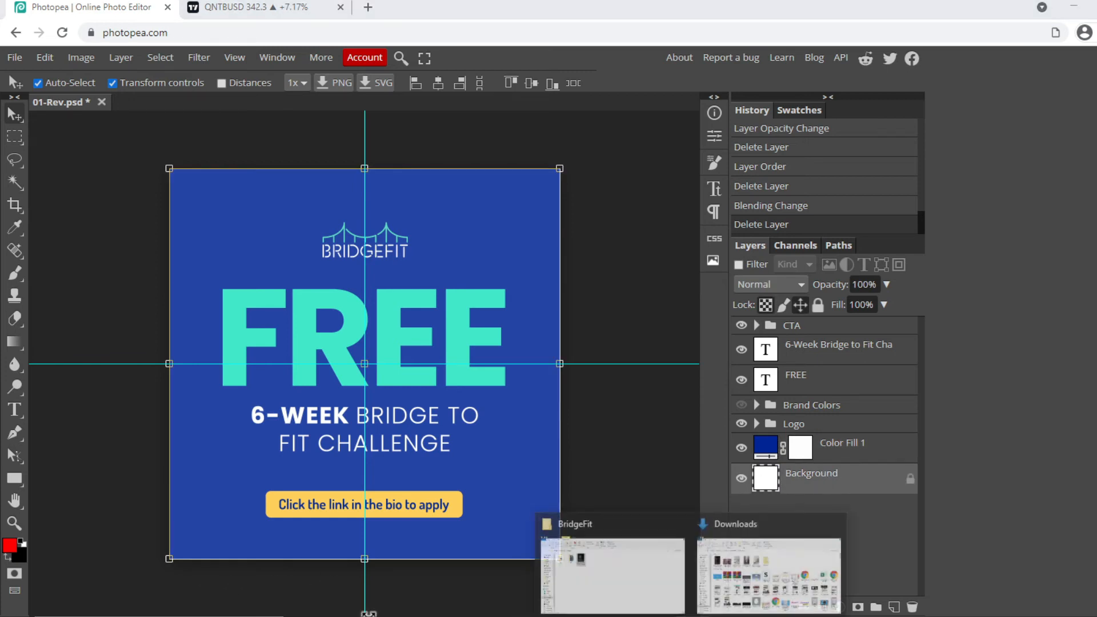
{"action": "left_click", "coordinate": [645, 556]}
{"action": "left_click_drag", "start_coordinate": [467, 255], "coordinate": [377, 353]}
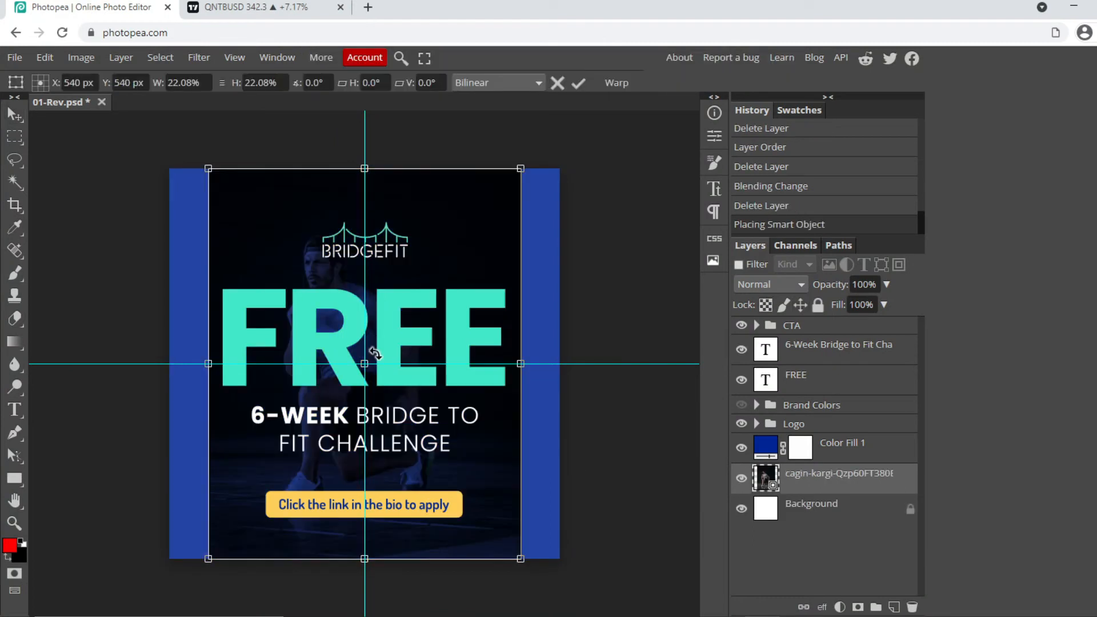
{"action": "left_click_drag", "start_coordinate": [521, 166], "coordinate": [620, 97]}
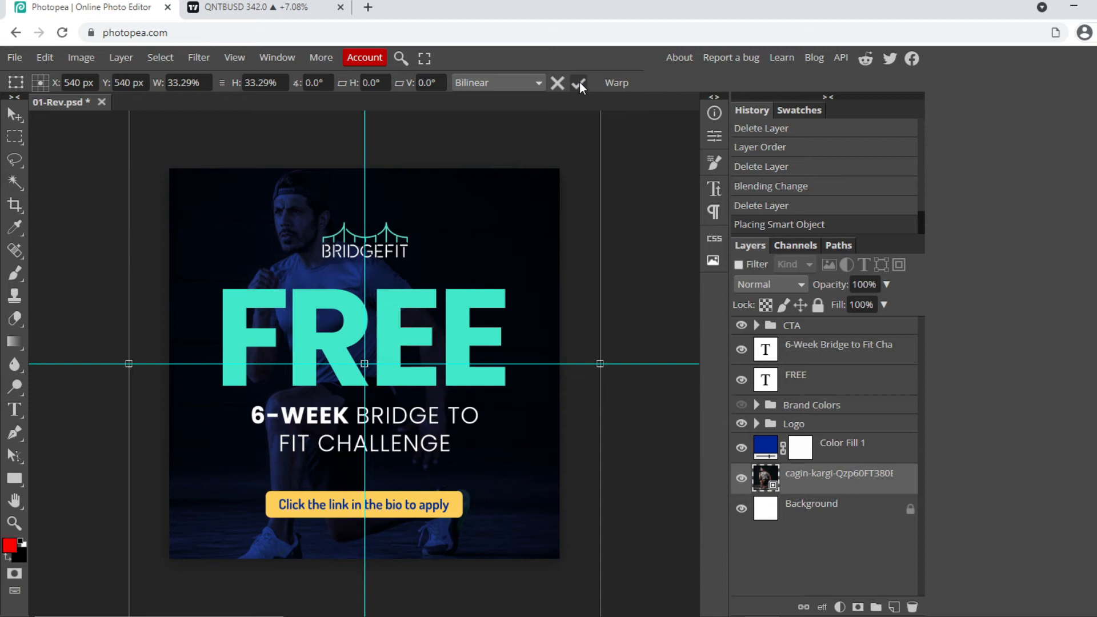
- Turn off Auto-Select and shift the athlete photo right and slightly down behind the blue fill
{"action": "left_click_drag", "start_coordinate": [338, 194], "coordinate": [423, 175]}
{"action": "left_click", "coordinate": [342, 203]}
{"action": "left_click", "coordinate": [326, 207]}
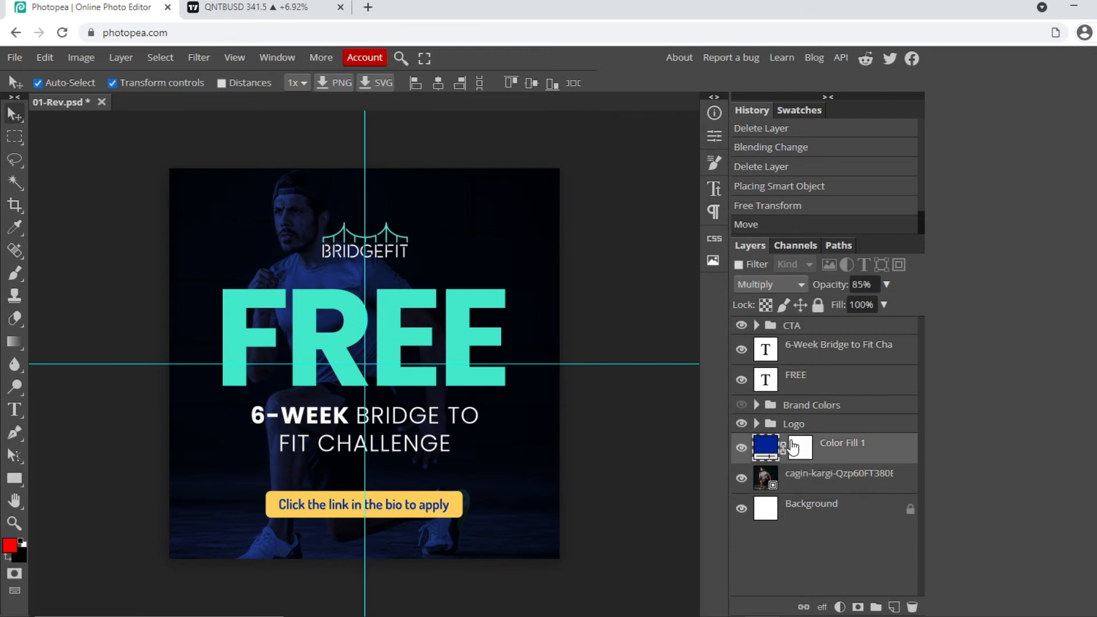
{"action": "left_click", "coordinate": [803, 486]}
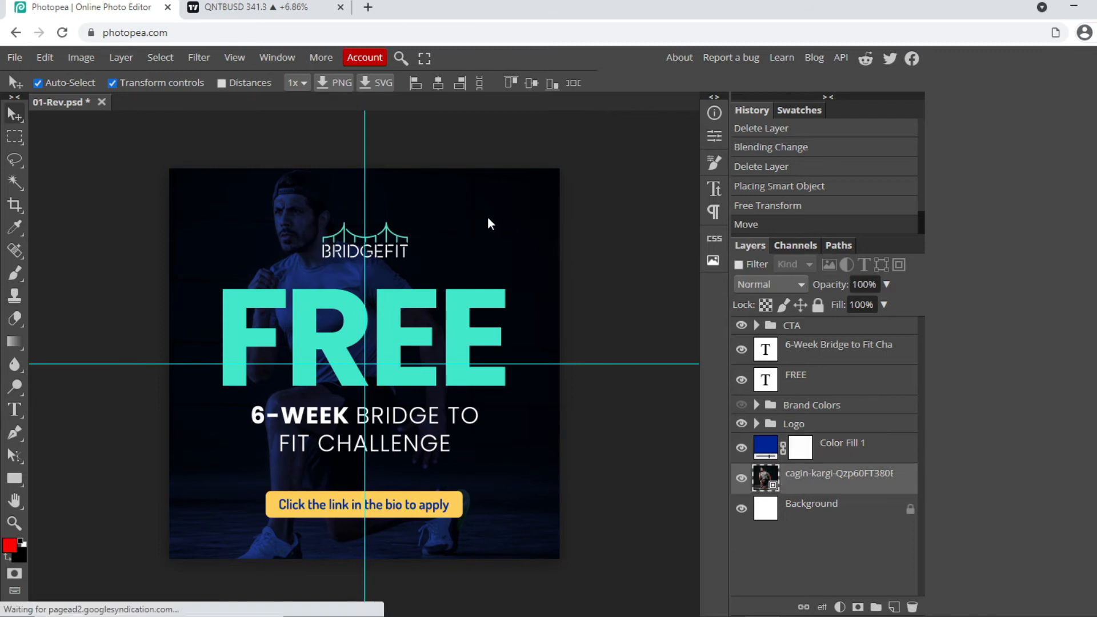
{"action": "left_click", "coordinate": [518, 218]}
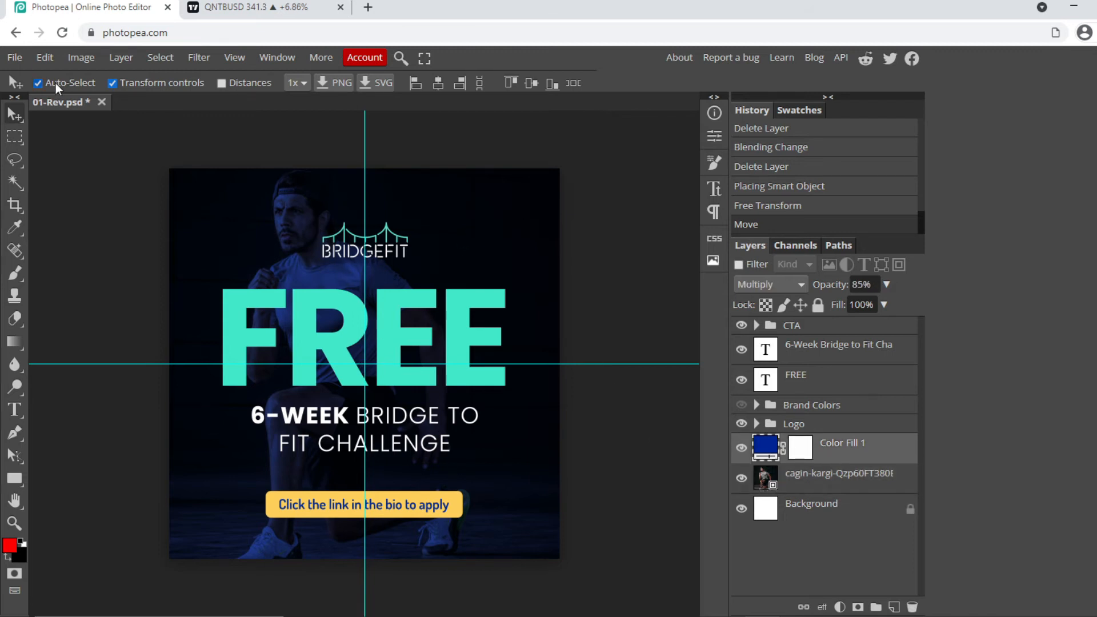
{"action": "left_click", "coordinate": [848, 478]}
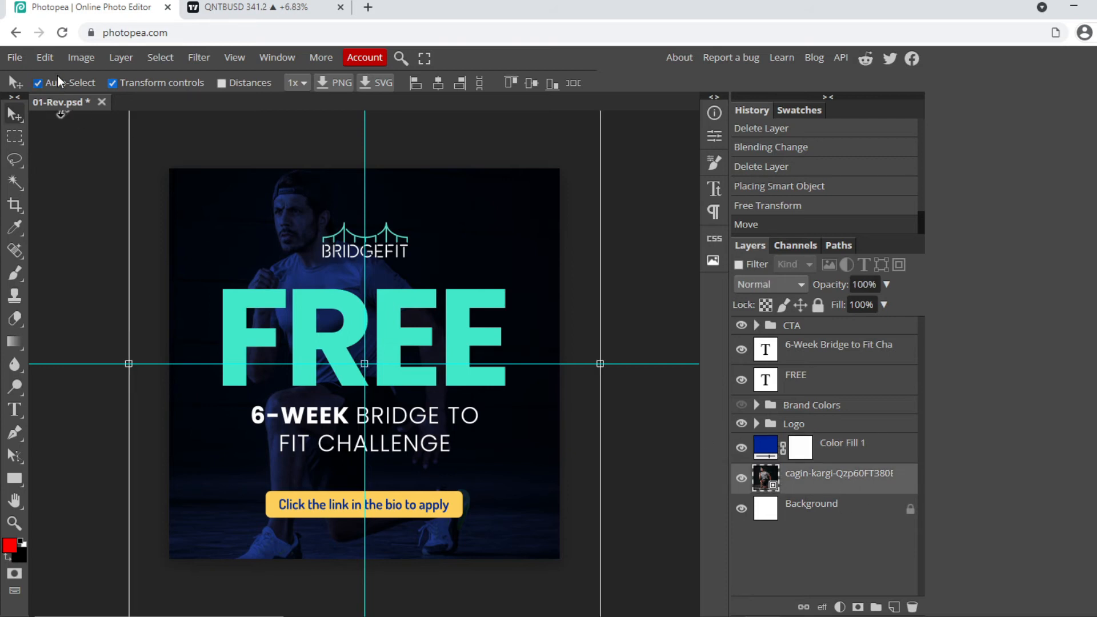
{"action": "left_click_drag", "start_coordinate": [470, 219], "coordinate": [500, 231]}
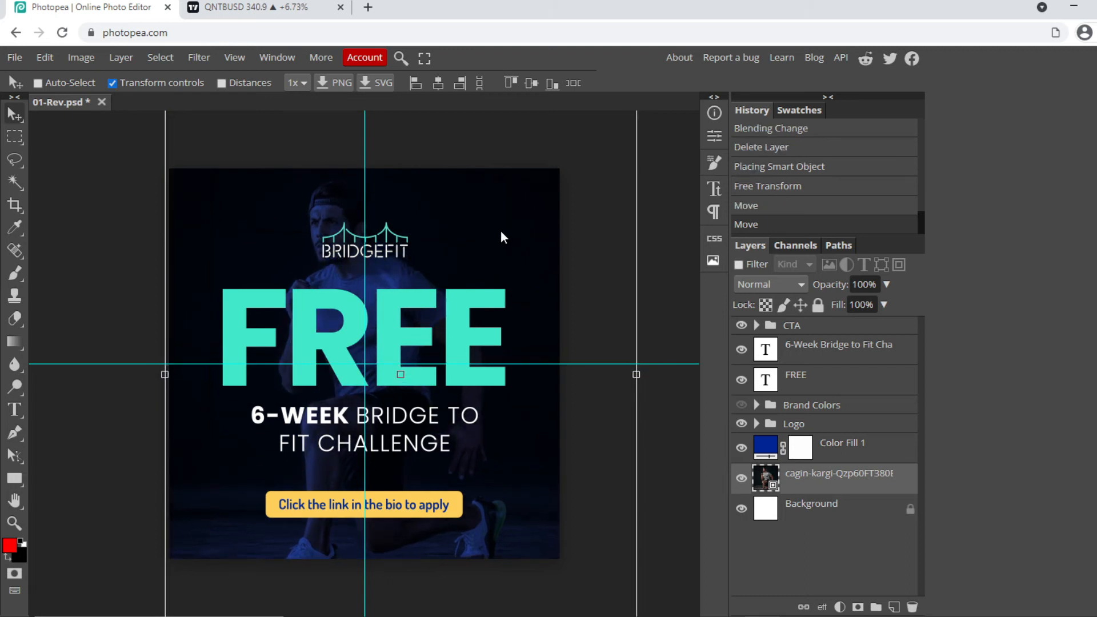
- Add a Black & White adjustment layer directly above the athlete photo, keeping its default settings
{"action": "left_click", "coordinate": [841, 447]}
{"action": "left_click", "coordinate": [836, 478]}
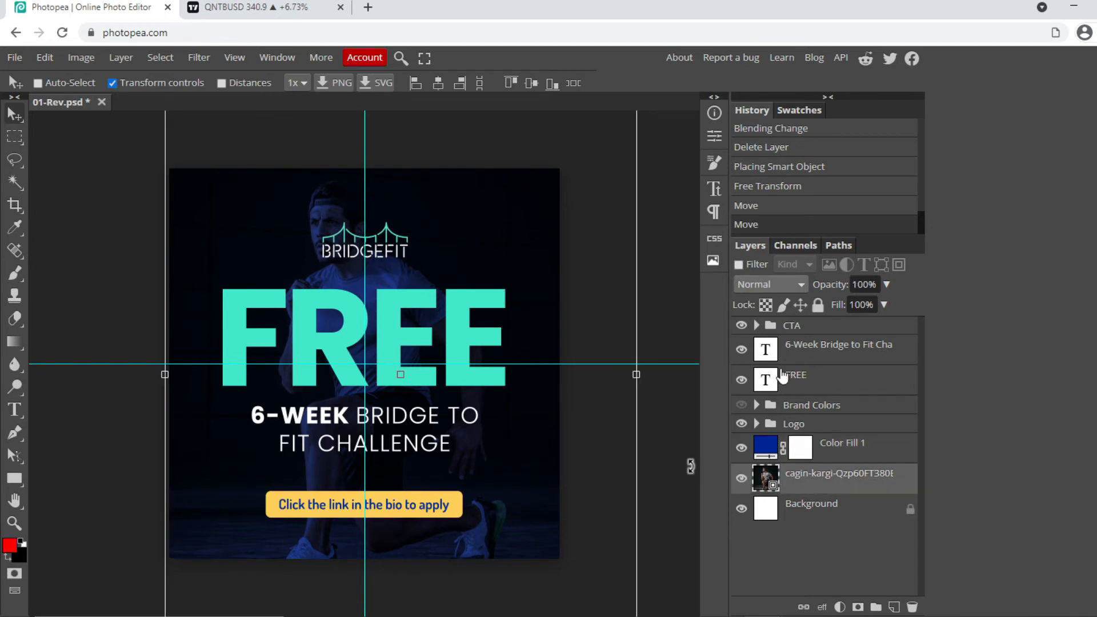
{"action": "left_click", "coordinate": [839, 606]}
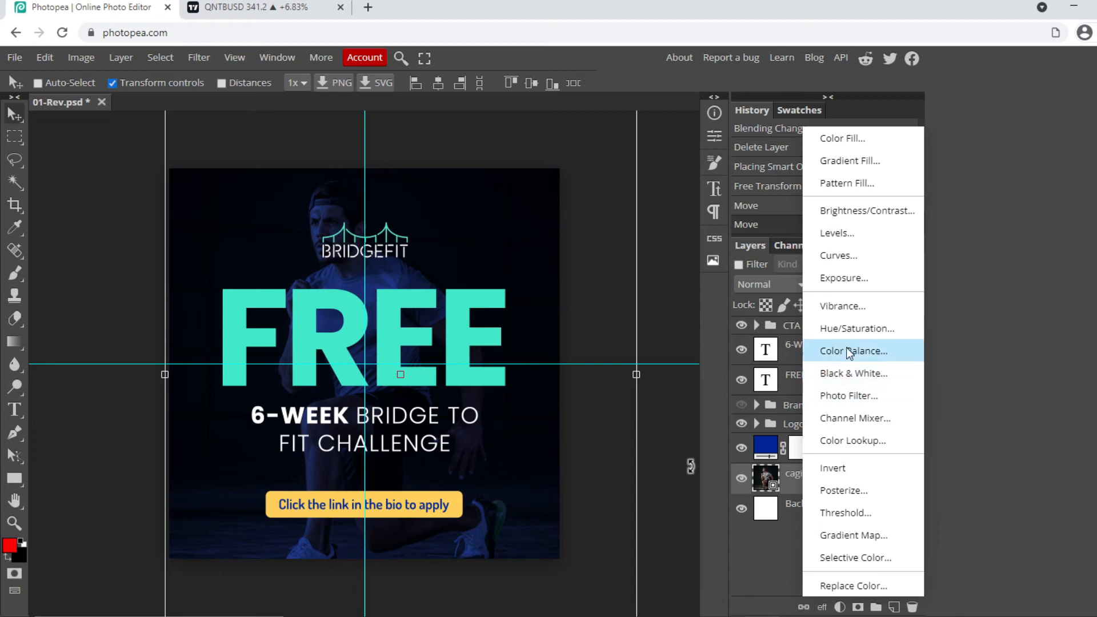
{"action": "left_click", "coordinate": [854, 372]}
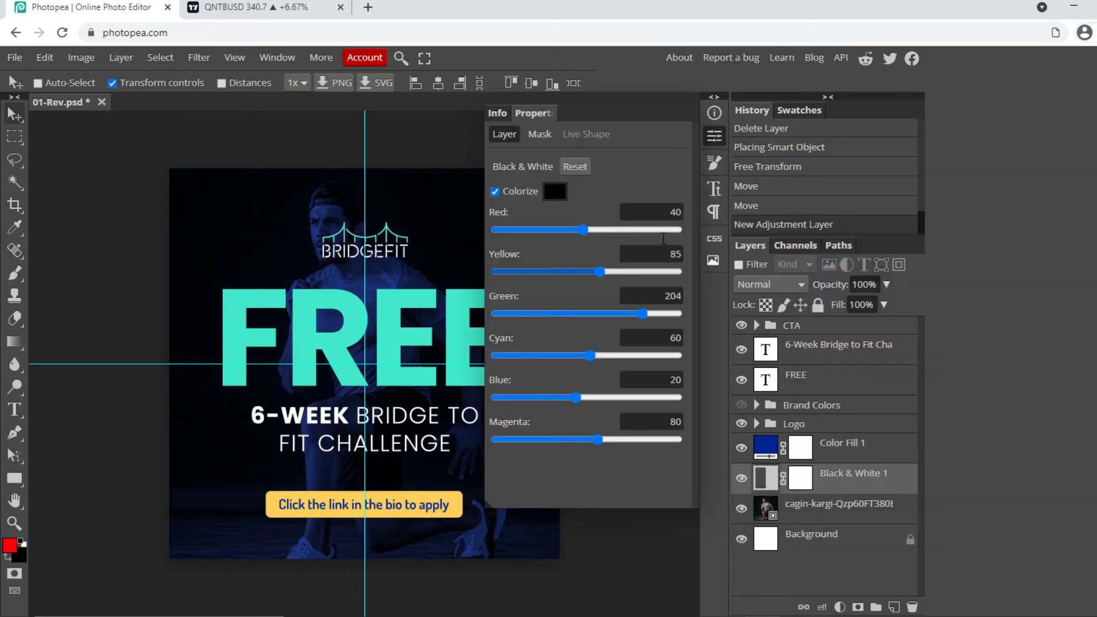
{"action": "left_click", "coordinate": [711, 138]}
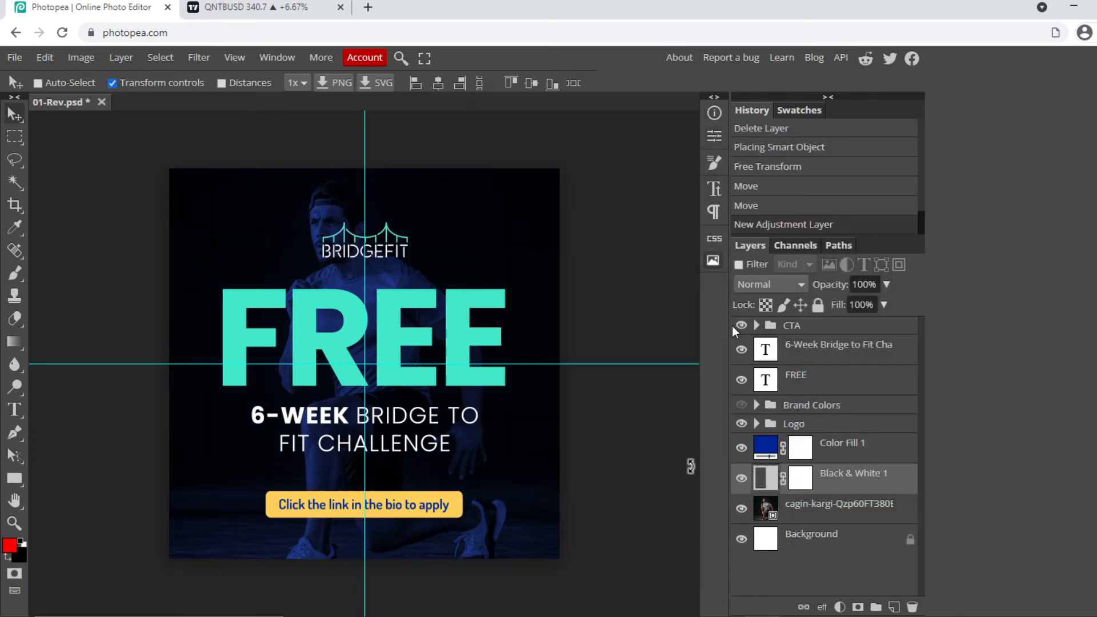
- Test the Color Fill 1 layer at 0% opacity and raise it to 100%
{"action": "left_click", "coordinate": [826, 451]}
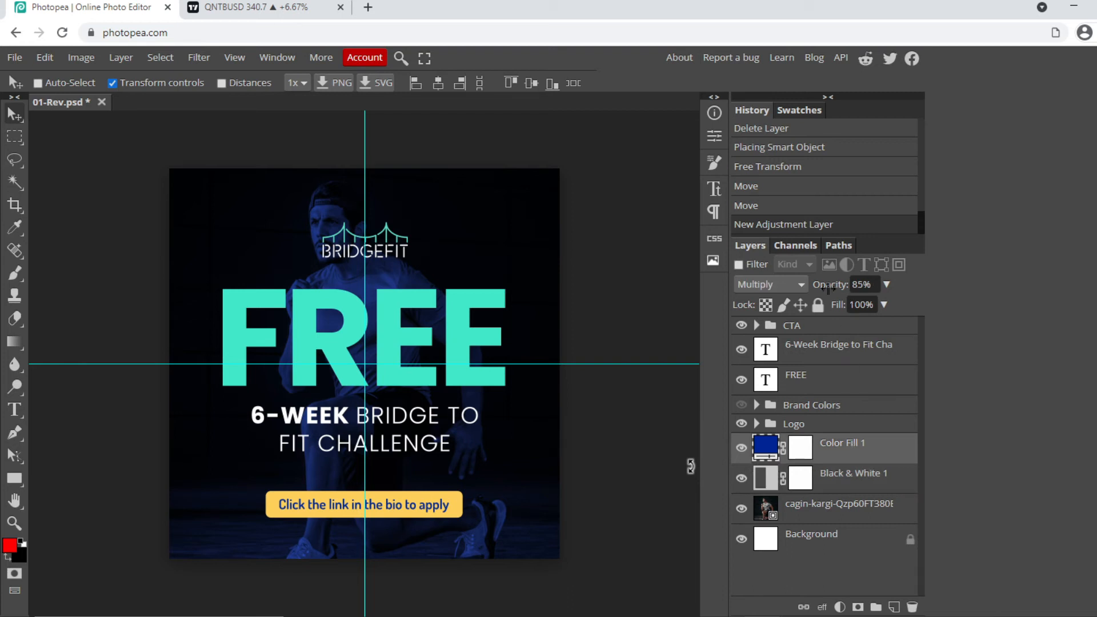
{"action": "left_click_drag", "start_coordinate": [835, 286], "coordinate": [777, 287]}
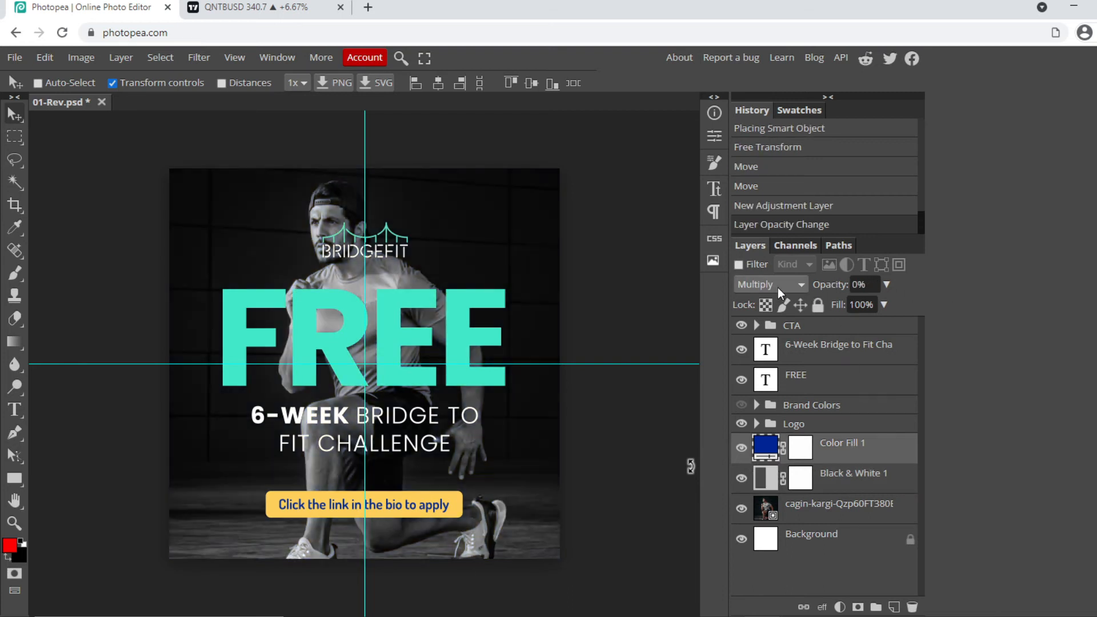
{"action": "left_click_drag", "start_coordinate": [790, 405], "coordinate": [884, 288]}
{"action": "left_click", "coordinate": [885, 285]}
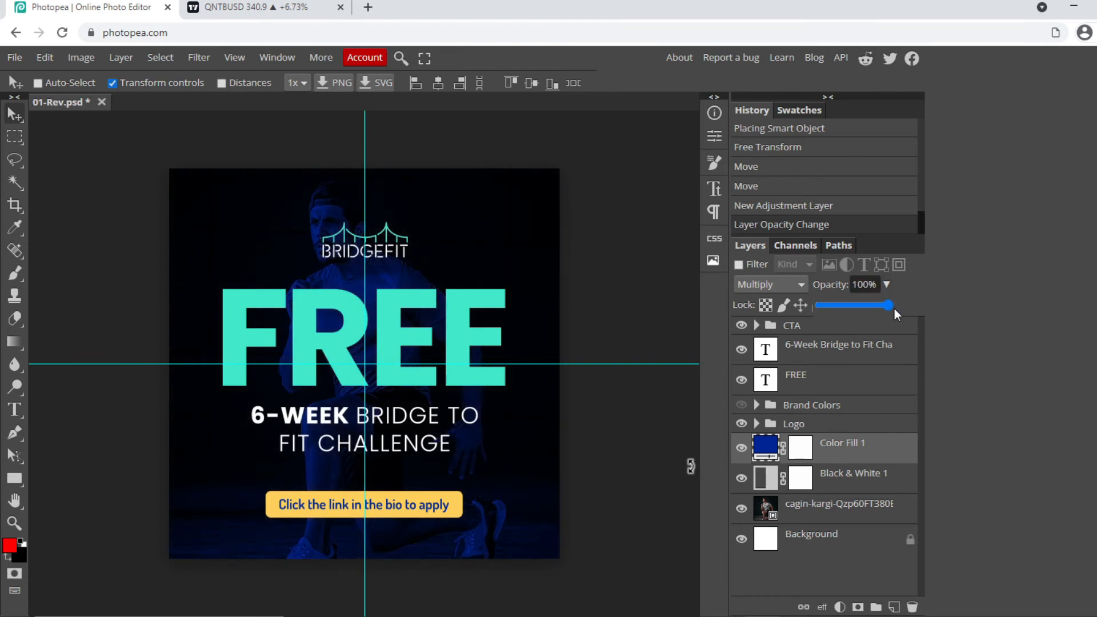
- Set Color Fill 1 to Overlay blending, testing it at 60% opacity before restoring 100%
{"action": "left_click", "coordinate": [767, 285]}
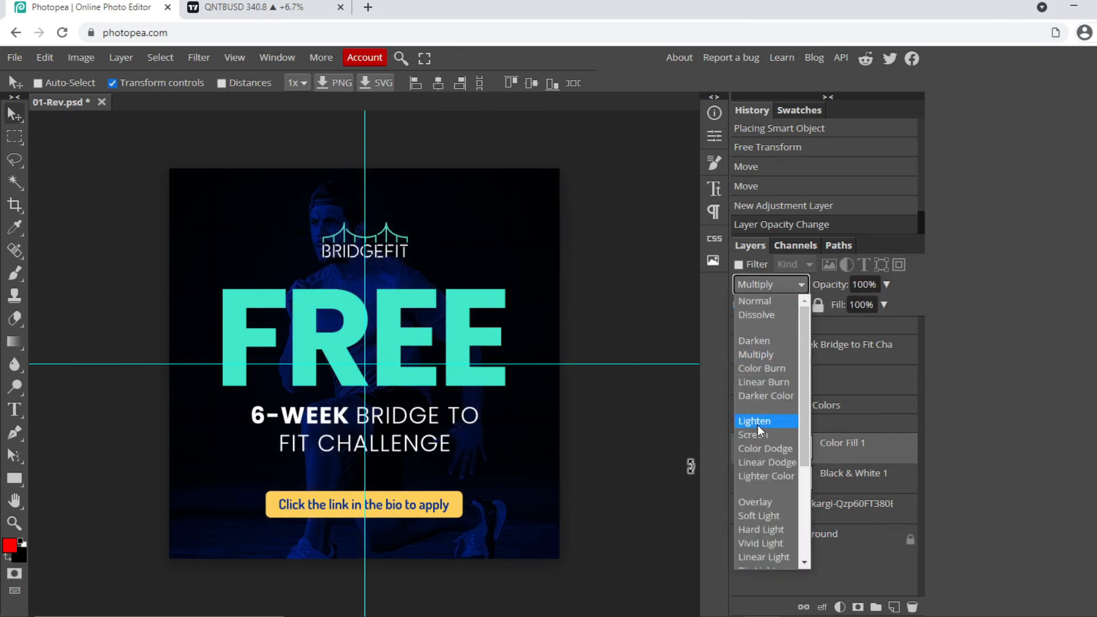
{"action": "left_click", "coordinate": [753, 501]}
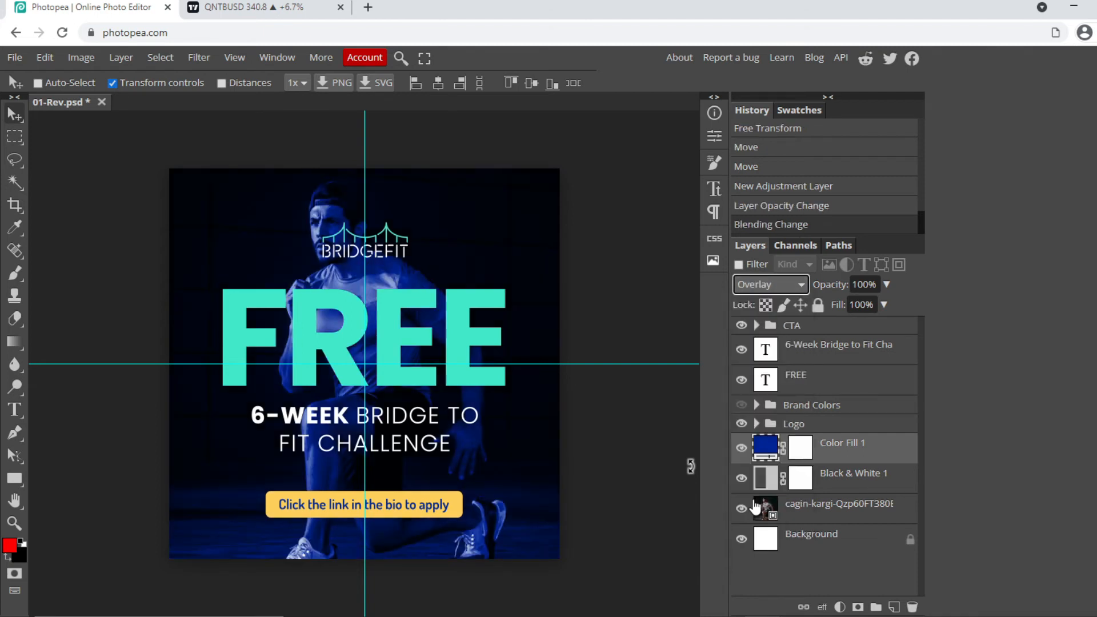
{"action": "key", "text": "6"}
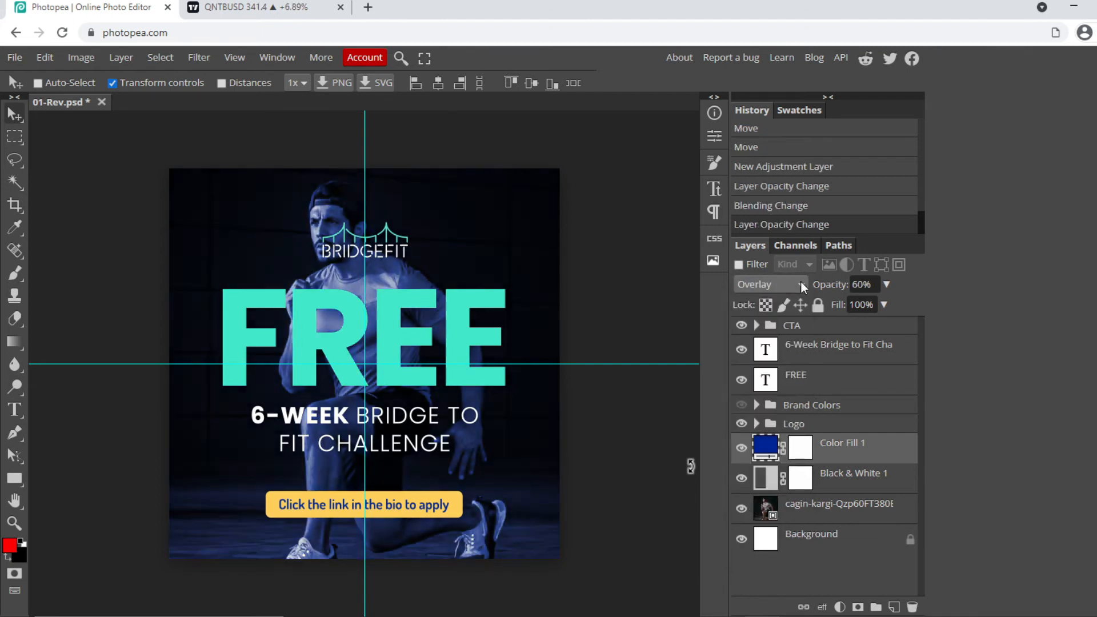
{"action": "left_click_drag", "start_coordinate": [816, 284], "coordinate": [880, 293]}
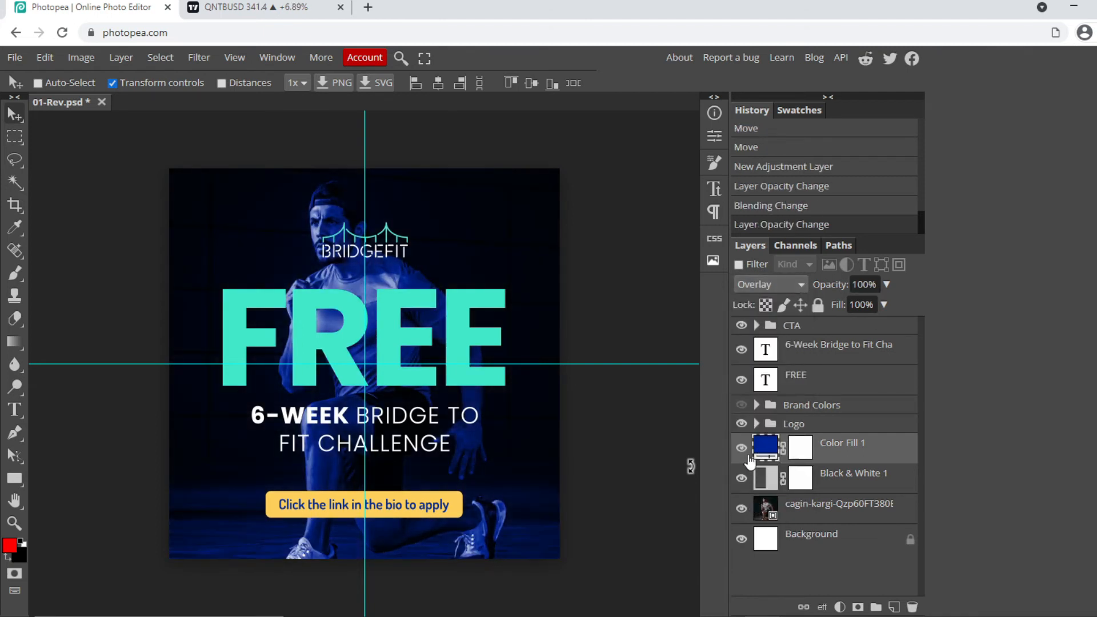
- Delete the Black & White 1 adjustment layer and move the athlete photo above Color Fill 1
{"action": "left_click", "coordinate": [839, 481]}
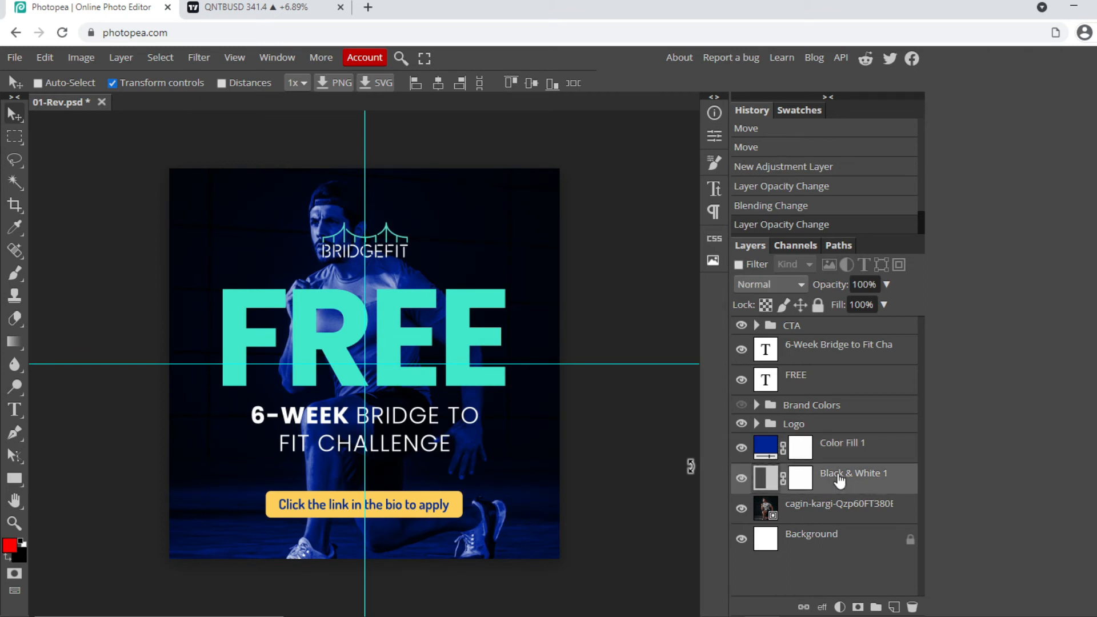
{"action": "key", "text": "Delete"}
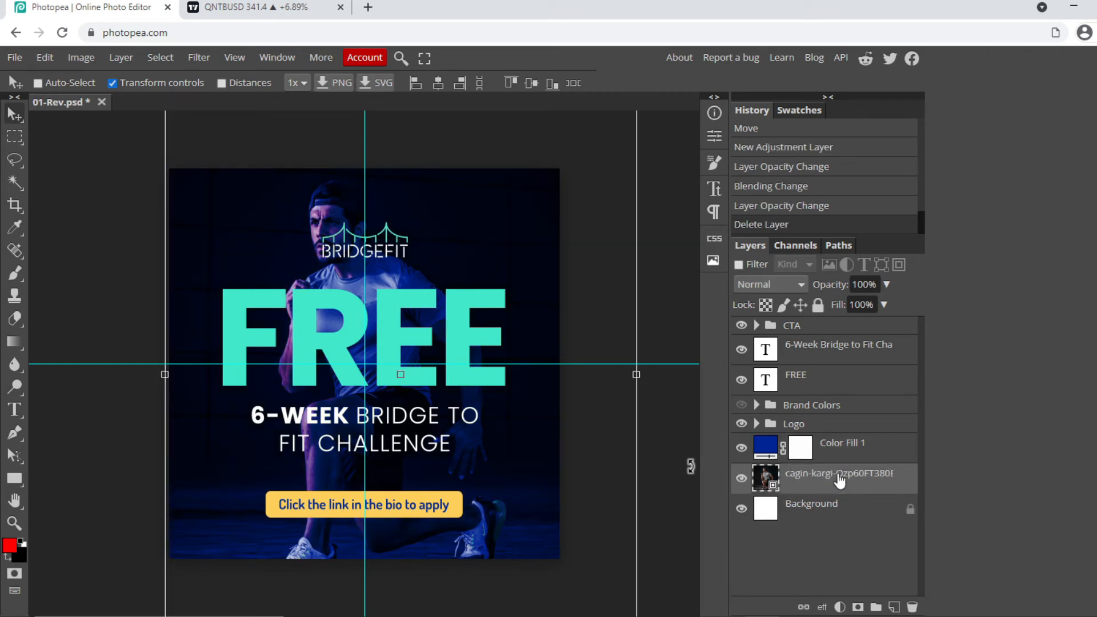
{"action": "left_click_drag", "start_coordinate": [839, 481], "coordinate": [833, 440]}
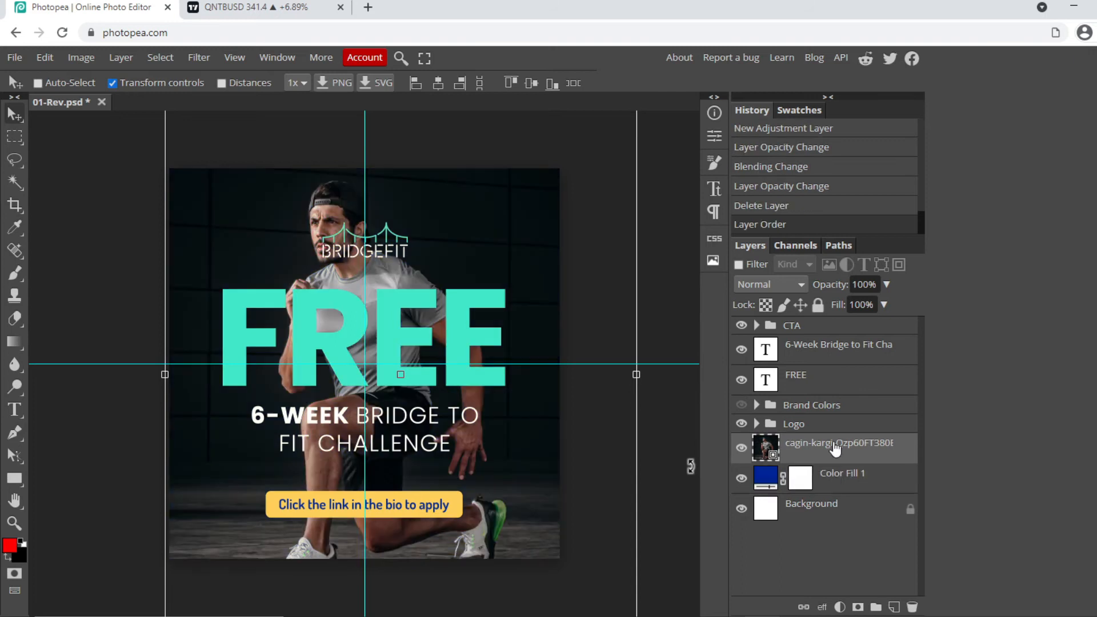
- Set the athlete photo to Multiply blending and lower its opacity to 71%
{"action": "left_click", "coordinate": [784, 284]}
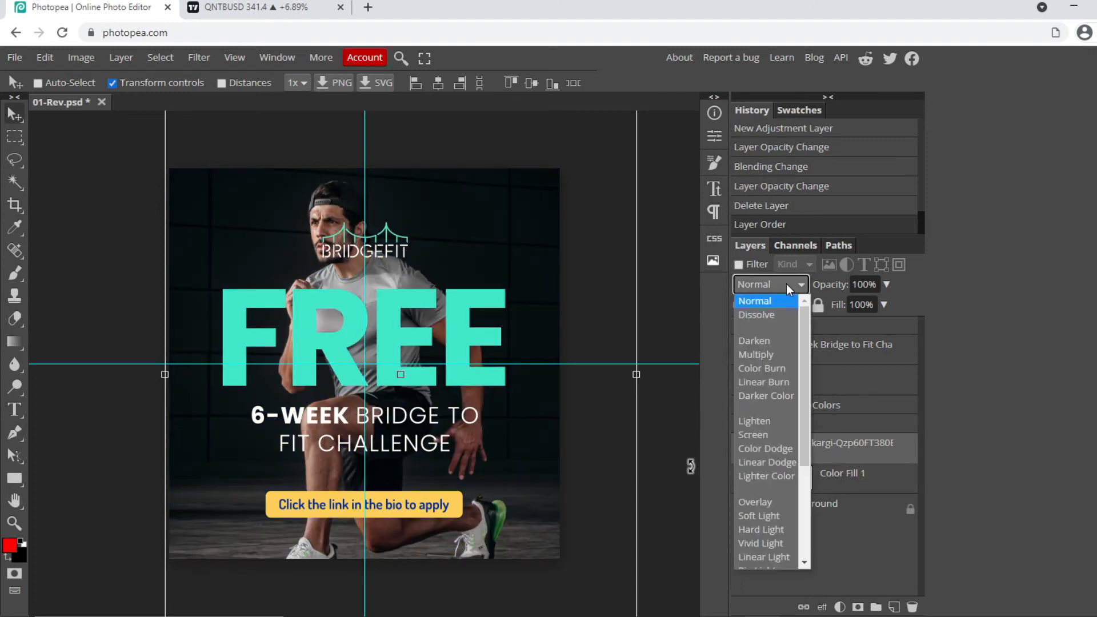
{"action": "left_click", "coordinate": [769, 355]}
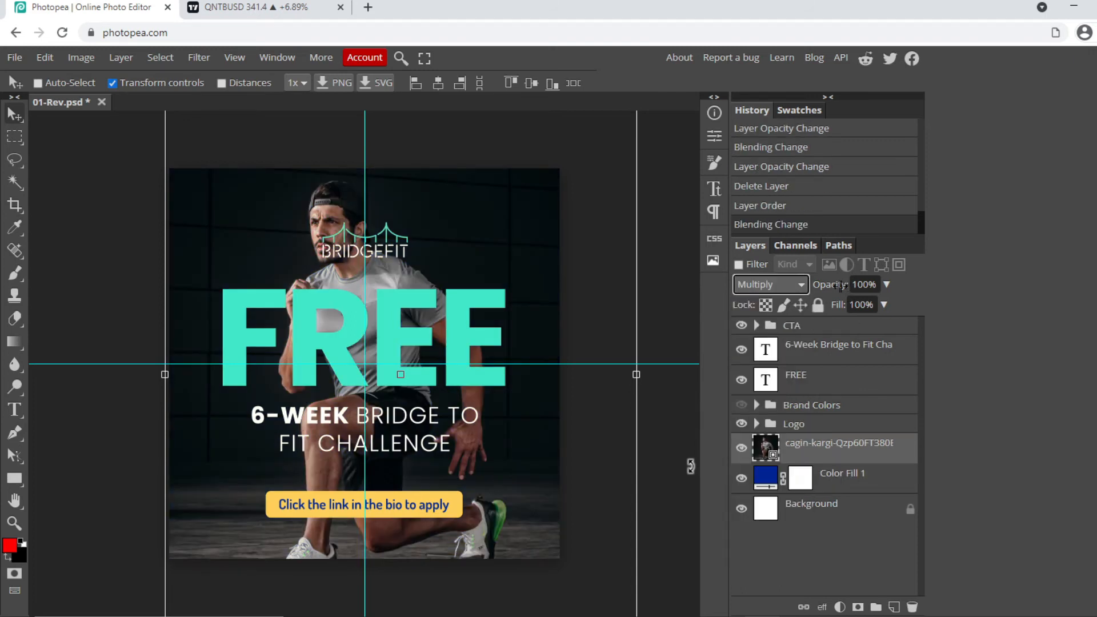
{"action": "left_click_drag", "start_coordinate": [840, 285], "coordinate": [818, 286]}
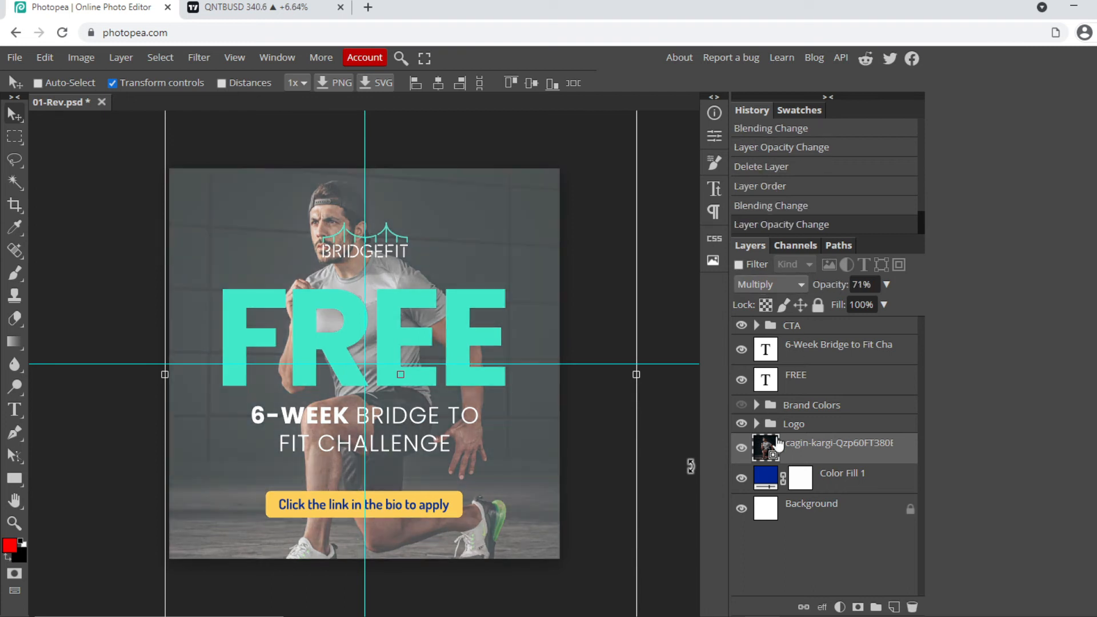
- Return Color Fill 1 to Normal blending and adjust the opacity of the athlete photo above it
{"action": "left_click", "coordinate": [845, 479]}
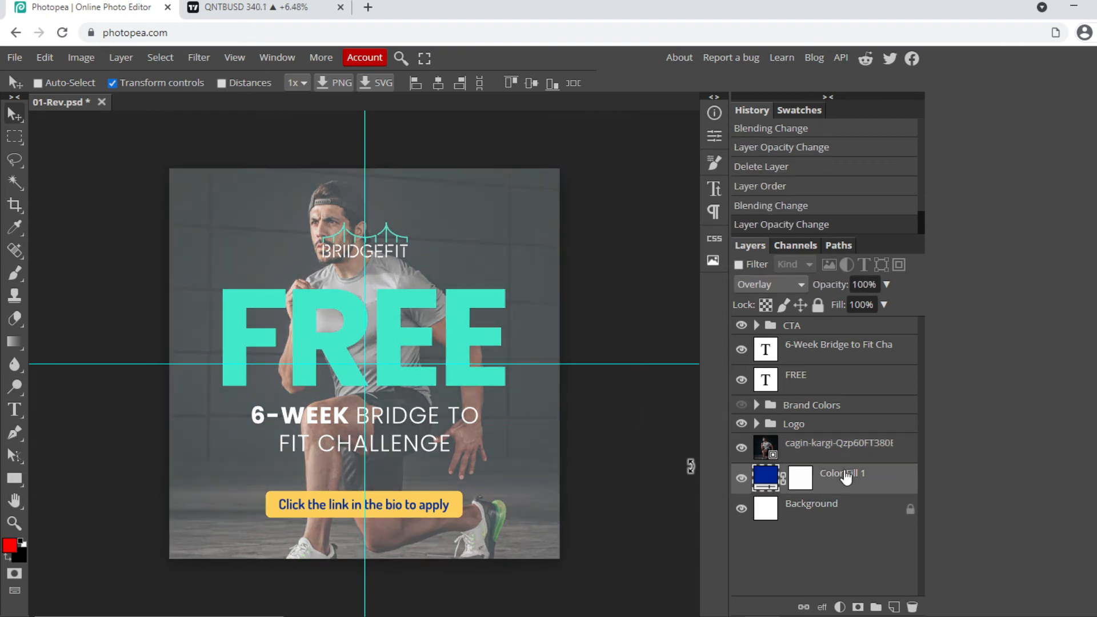
{"action": "left_click", "coordinate": [783, 286]}
{"action": "left_click", "coordinate": [766, 299]}
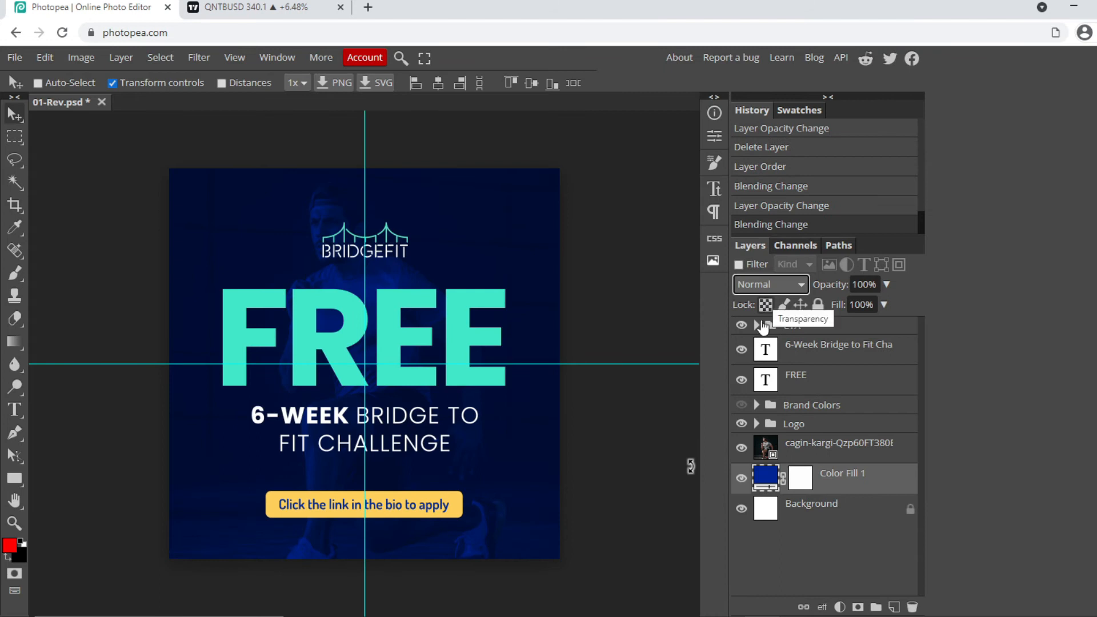
{"action": "left_click", "coordinate": [828, 448]}
{"action": "left_click_drag", "start_coordinate": [841, 285], "coordinate": [836, 284]}
- Try yellow ffff00 and bright blue 0011ff as the Color Fill 1 colour, discarding the change
{"action": "double_click", "coordinate": [766, 479]}
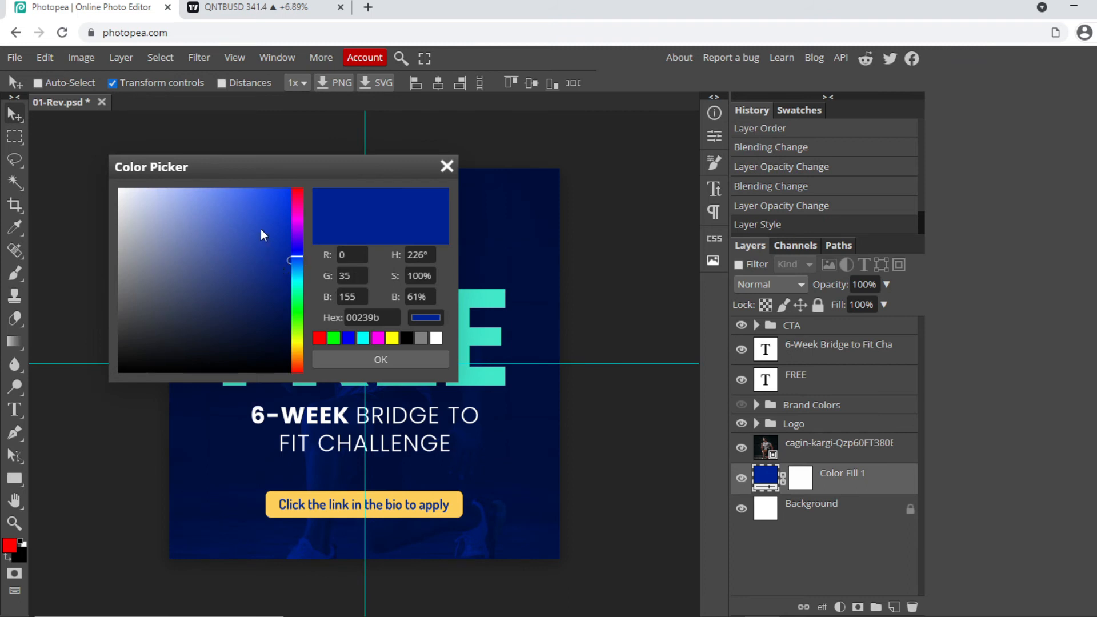
{"action": "left_click", "coordinate": [295, 257]}
{"action": "left_click", "coordinate": [294, 259]}
{"action": "left_click_drag", "start_coordinate": [312, 169], "coordinate": [783, 147]}
{"action": "left_click_drag", "start_coordinate": [728, 212], "coordinate": [743, 249]}
{"action": "left_click", "coordinate": [809, 317]}
{"action": "left_click", "coordinate": [866, 317]}
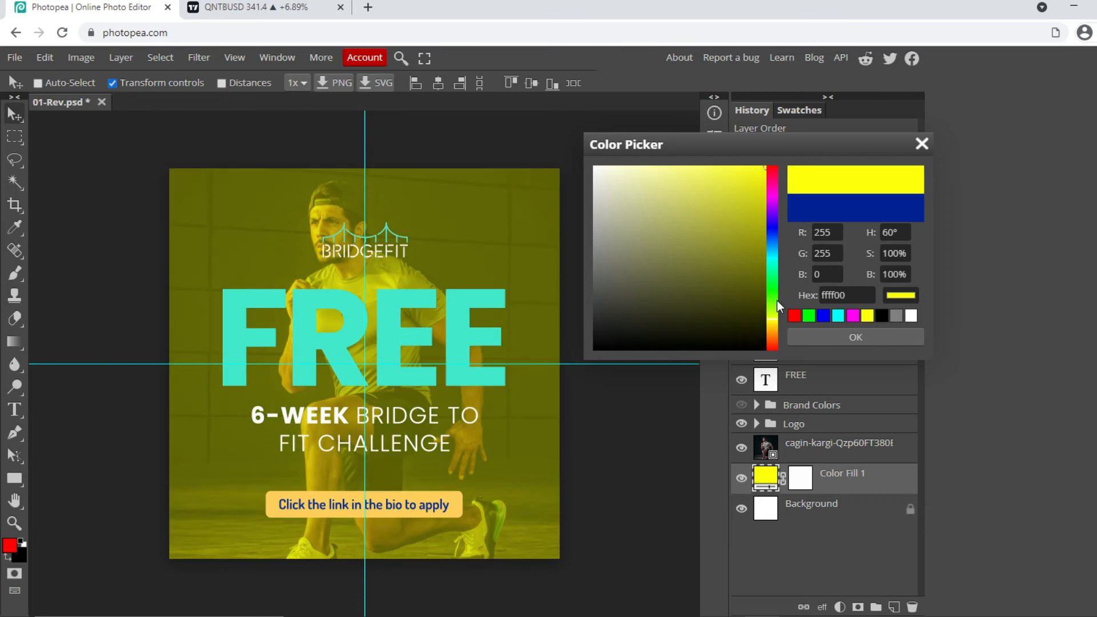
{"action": "left_click", "coordinate": [772, 229]}
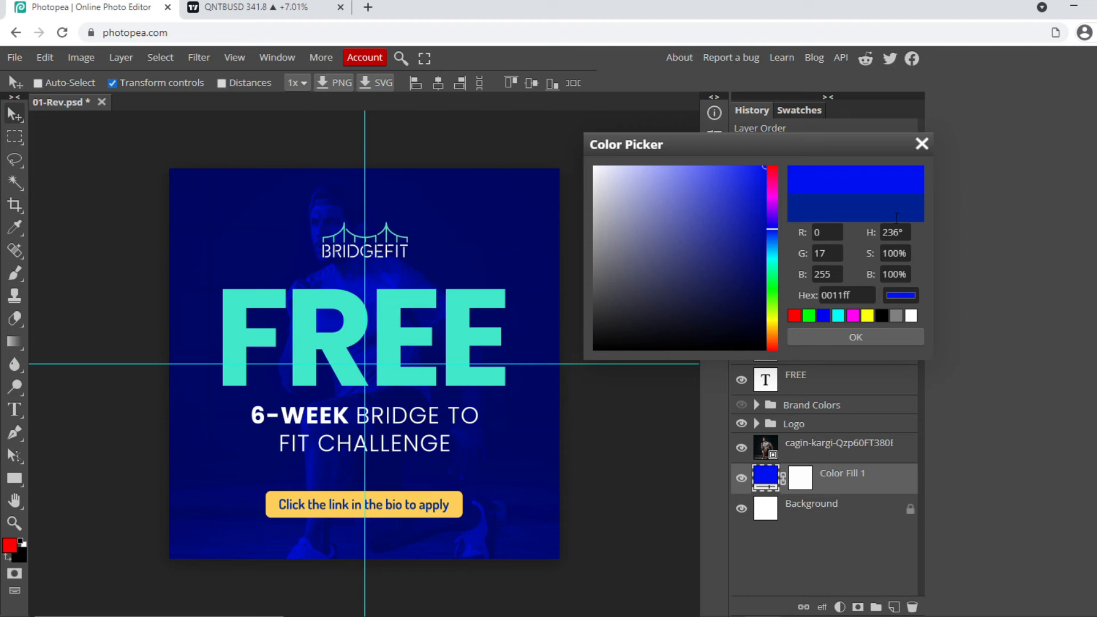
{"action": "left_click", "coordinate": [921, 143]}
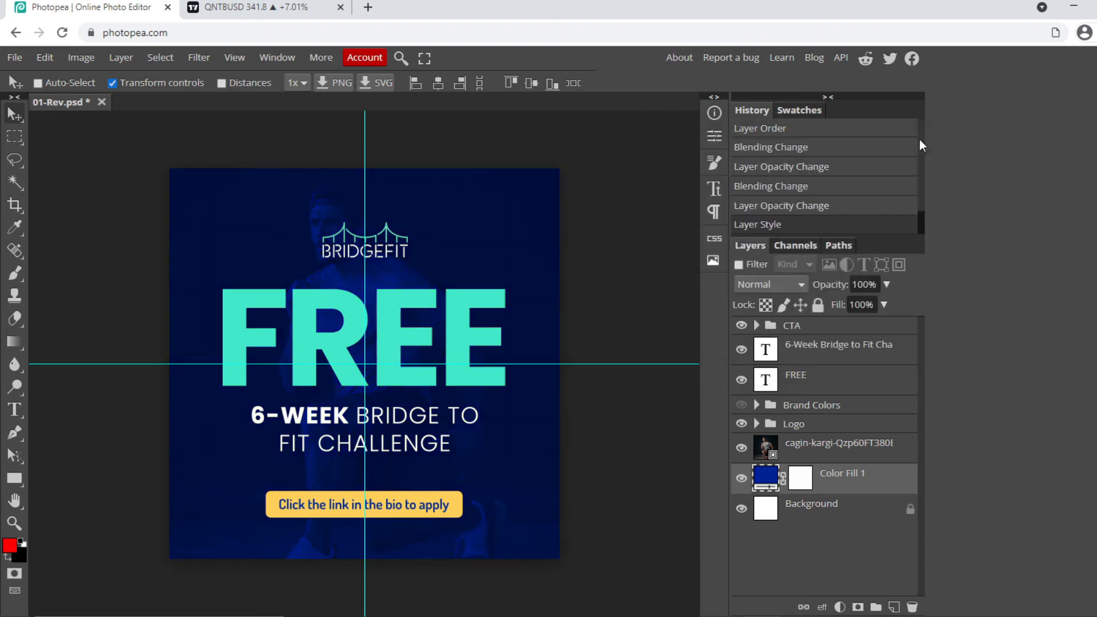
- Set the athlete photo's opacity to 56% and hide Color Fill 1
{"action": "left_click", "coordinate": [794, 453]}
{"action": "left_click_drag", "start_coordinate": [842, 285], "coordinate": [855, 285]}
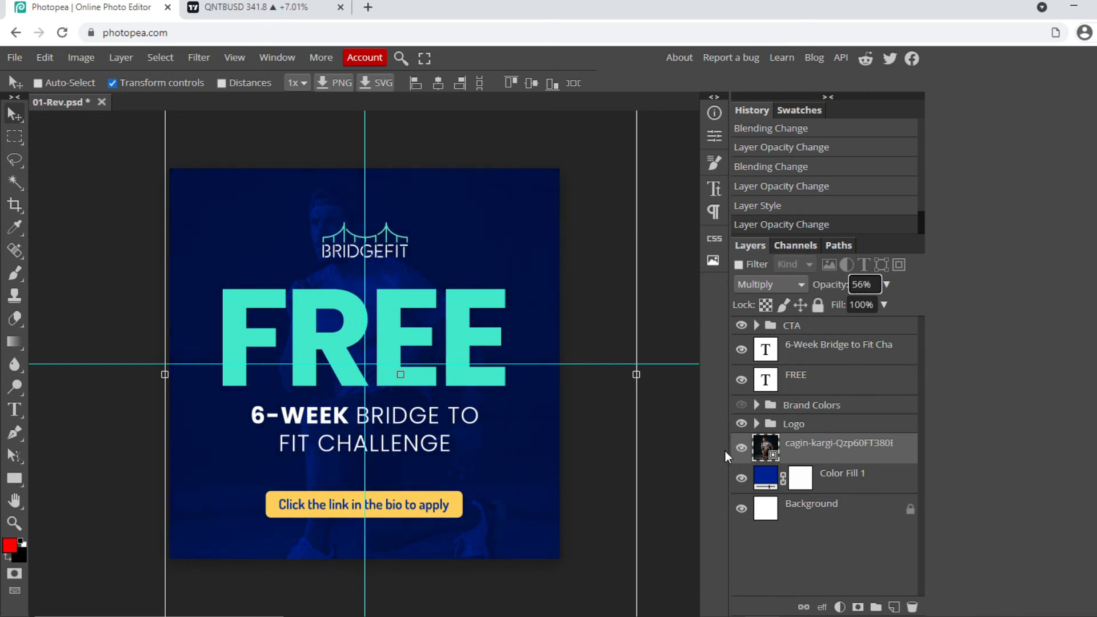
{"action": "left_click", "coordinate": [742, 477]}
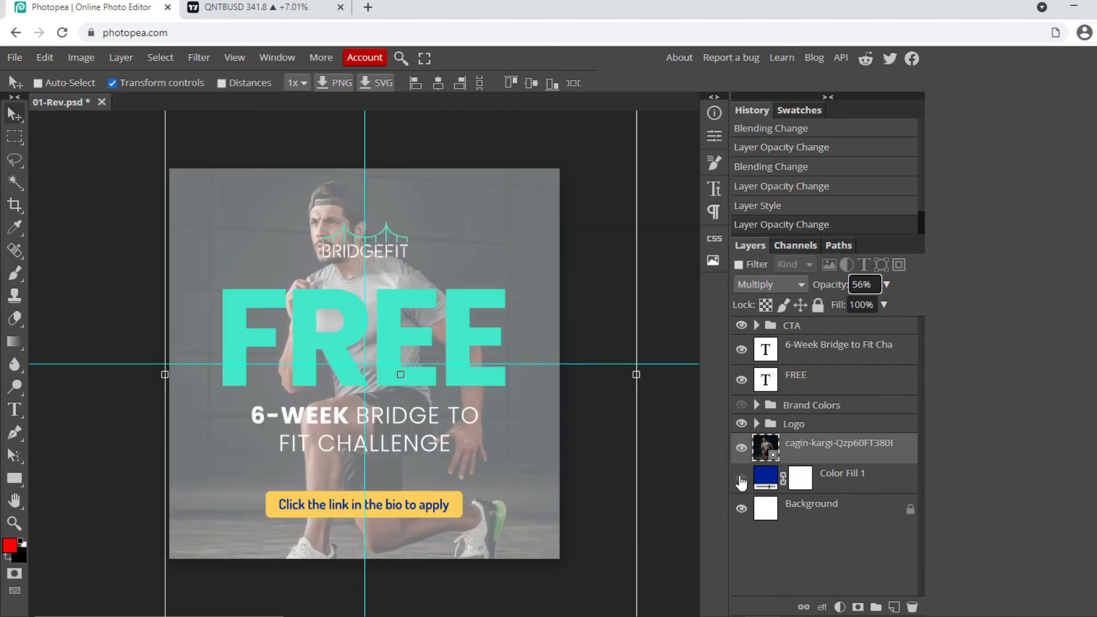
- Set the athlete photo to Luminosity blending at 100% opacity and move it up slightly
{"action": "left_click", "coordinate": [772, 285]}
{"action": "left_click_drag", "start_coordinate": [805, 380], "coordinate": [804, 480]}
{"action": "left_click", "coordinate": [752, 561]}
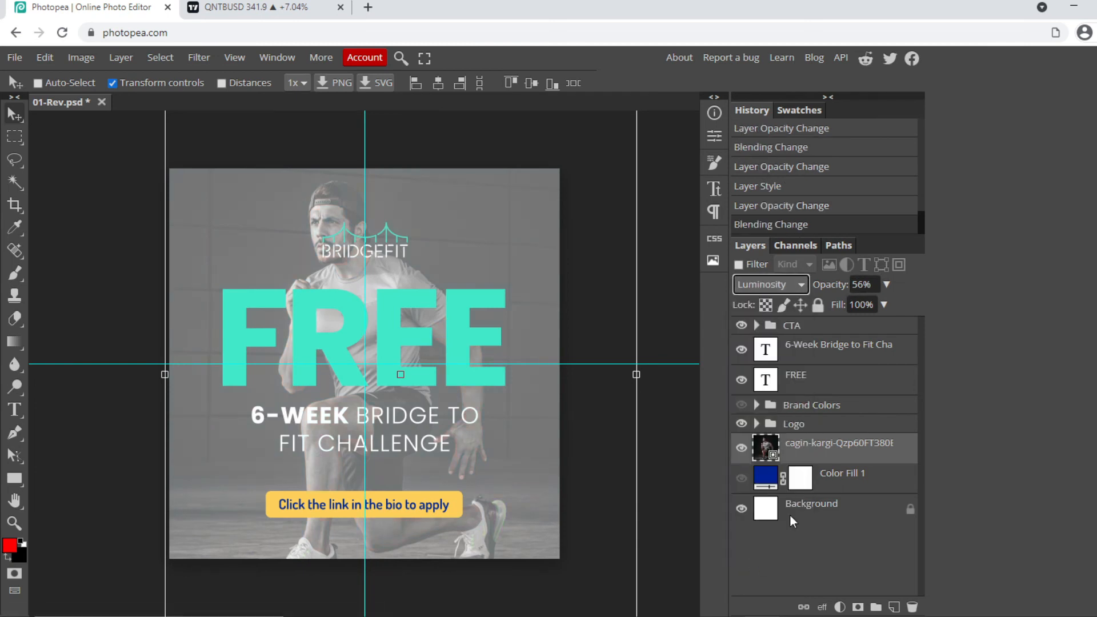
{"action": "left_click_drag", "start_coordinate": [836, 286], "coordinate": [898, 287]}
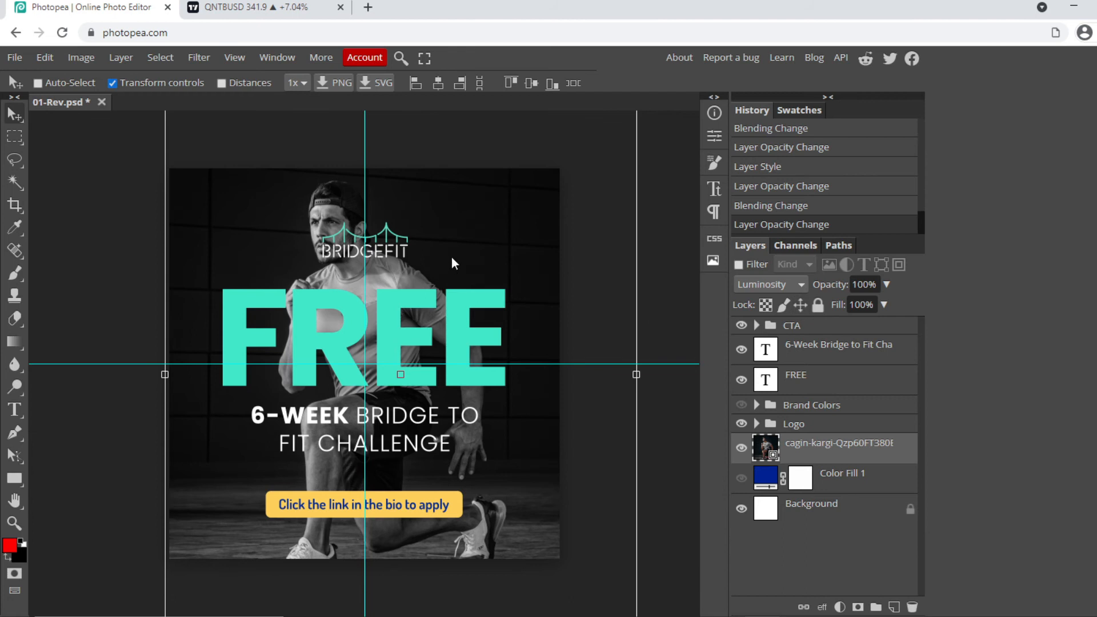
{"action": "left_click_drag", "start_coordinate": [461, 243], "coordinate": [461, 234]}
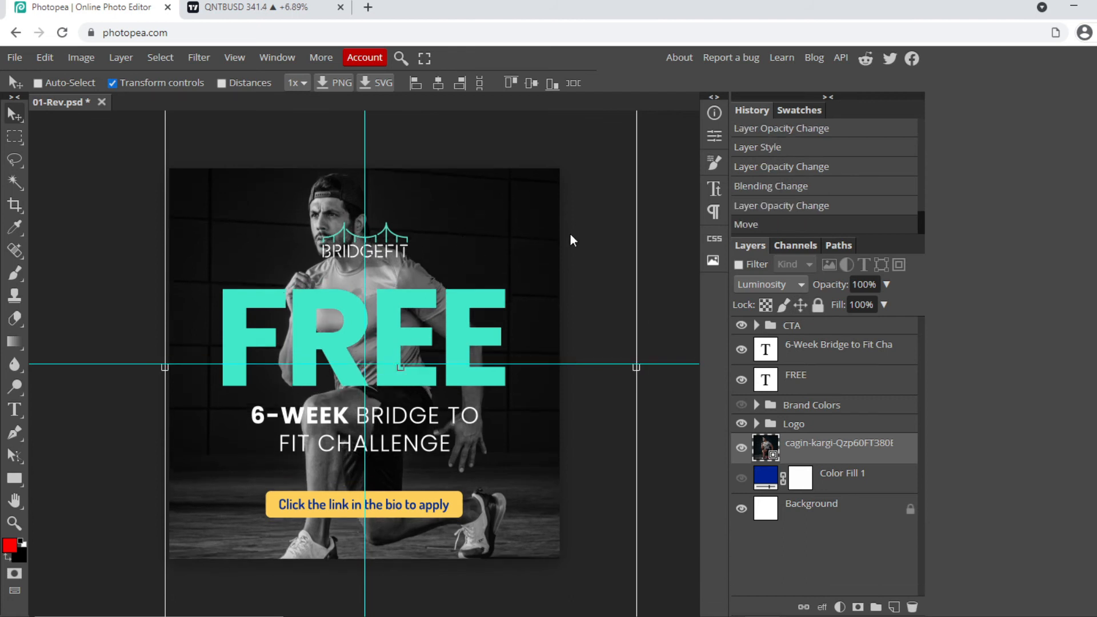
- Export the design as a 1080 × 1080 px JPG at 100% quality
{"action": "left_click", "coordinate": [16, 57]}
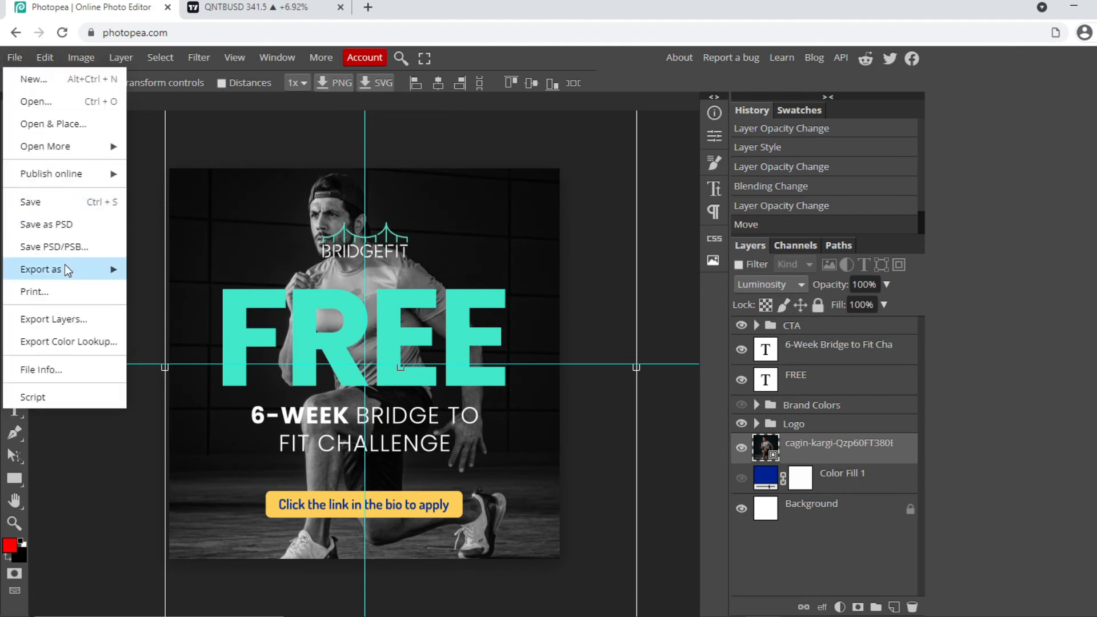
{"action": "mouse_move", "coordinate": [64, 267]}
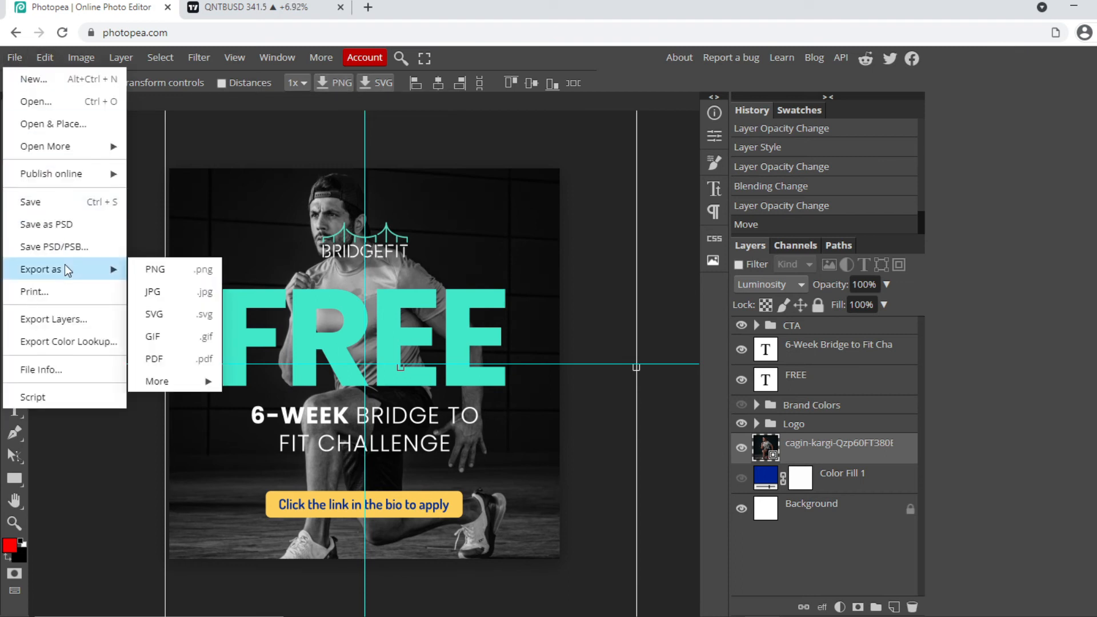
{"action": "left_click", "coordinate": [153, 292]}
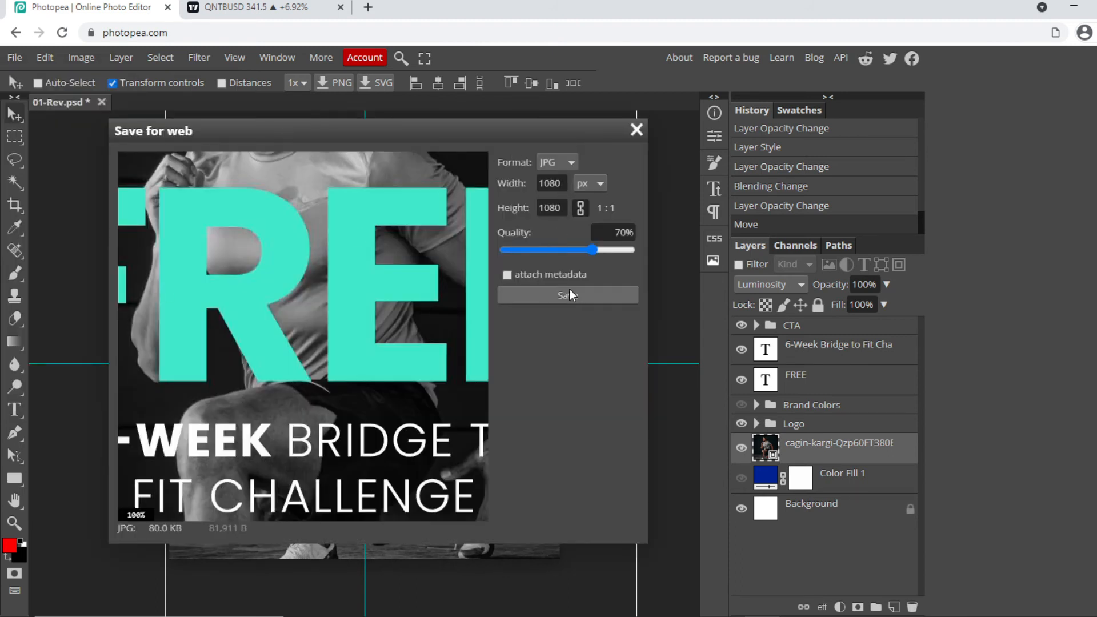
{"action": "left_click_drag", "start_coordinate": [596, 249], "coordinate": [640, 248]}
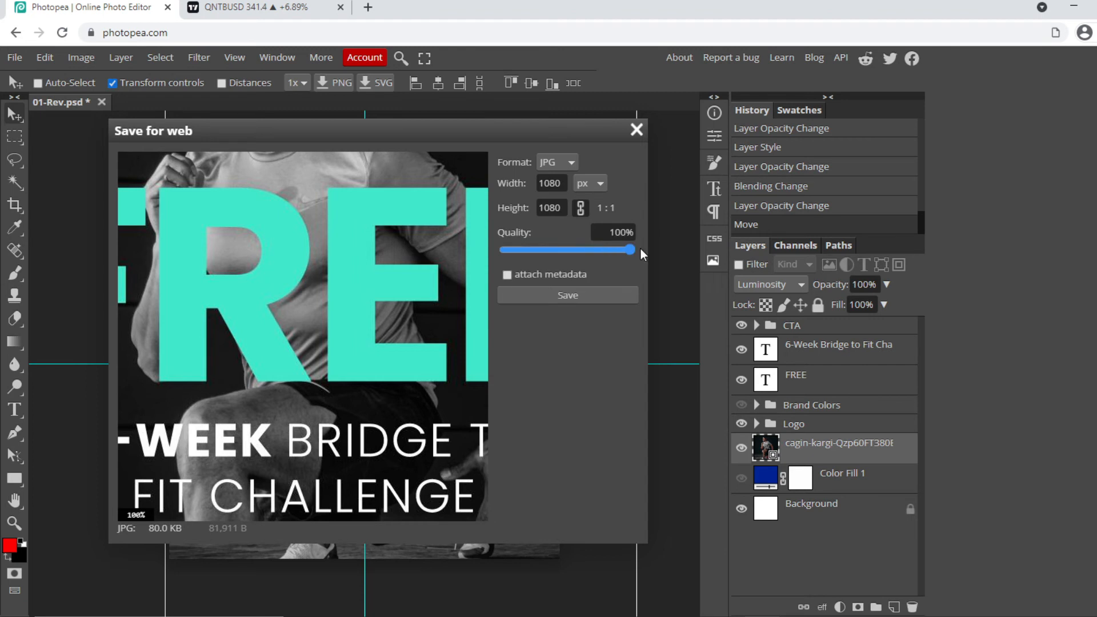
{"action": "left_click", "coordinate": [584, 296]}
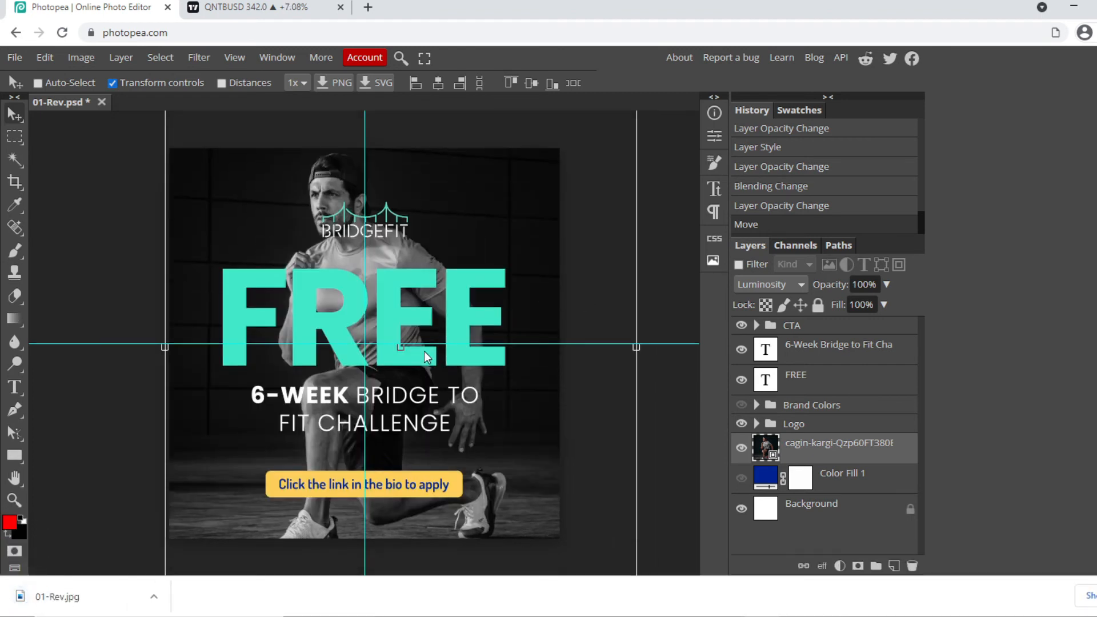
- Preview the exported 01-Rev.jpg in a new browser tab, close the preview and return to Photopea
{"action": "left_click_drag", "start_coordinate": [82, 607], "coordinate": [515, 6]}
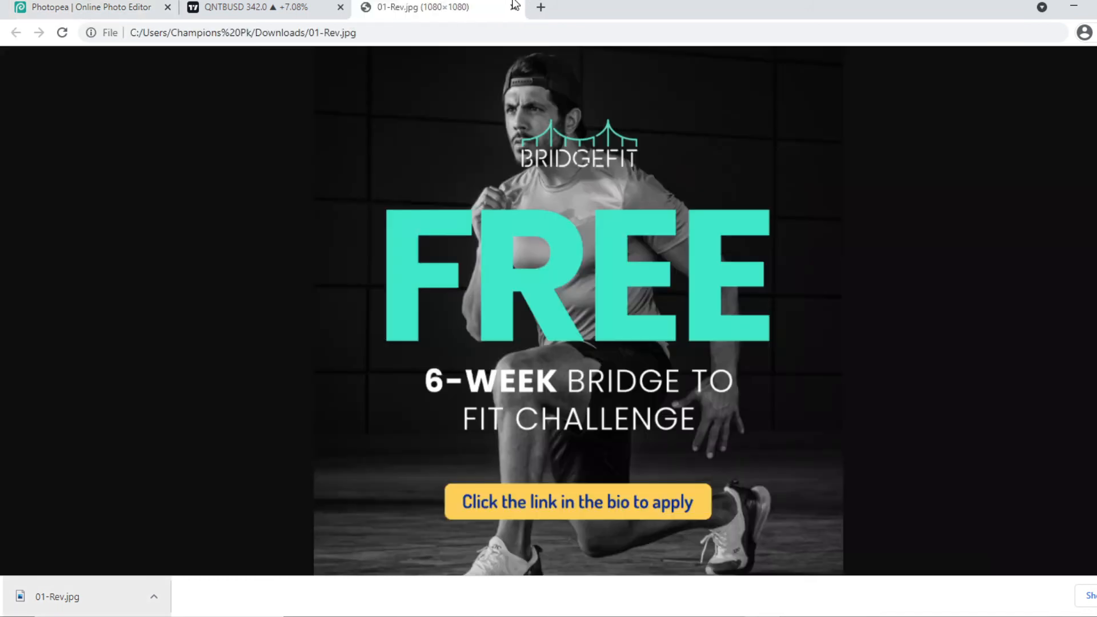
{"action": "left_click", "coordinate": [580, 270]}
{"action": "left_click", "coordinate": [580, 270]}
{"action": "left_click", "coordinate": [513, 8]}
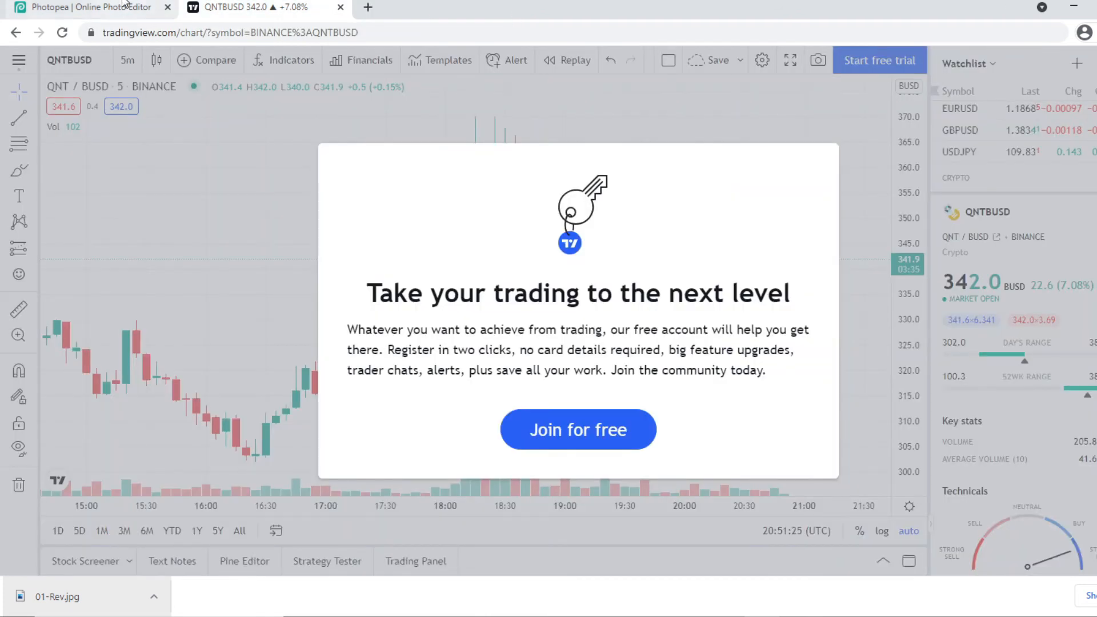
{"action": "left_click", "coordinate": [123, 2]}
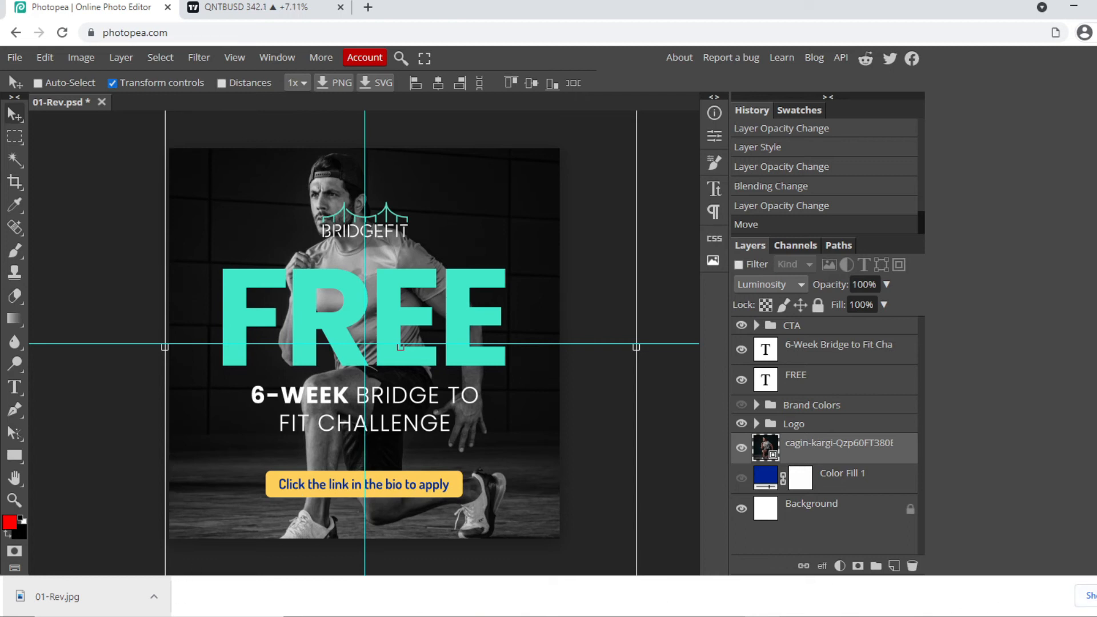
{"action": "left_click", "coordinate": [1095, 596]}
- Close 01-Rev.psd without saving its changes
{"action": "left_click", "coordinate": [101, 102]}
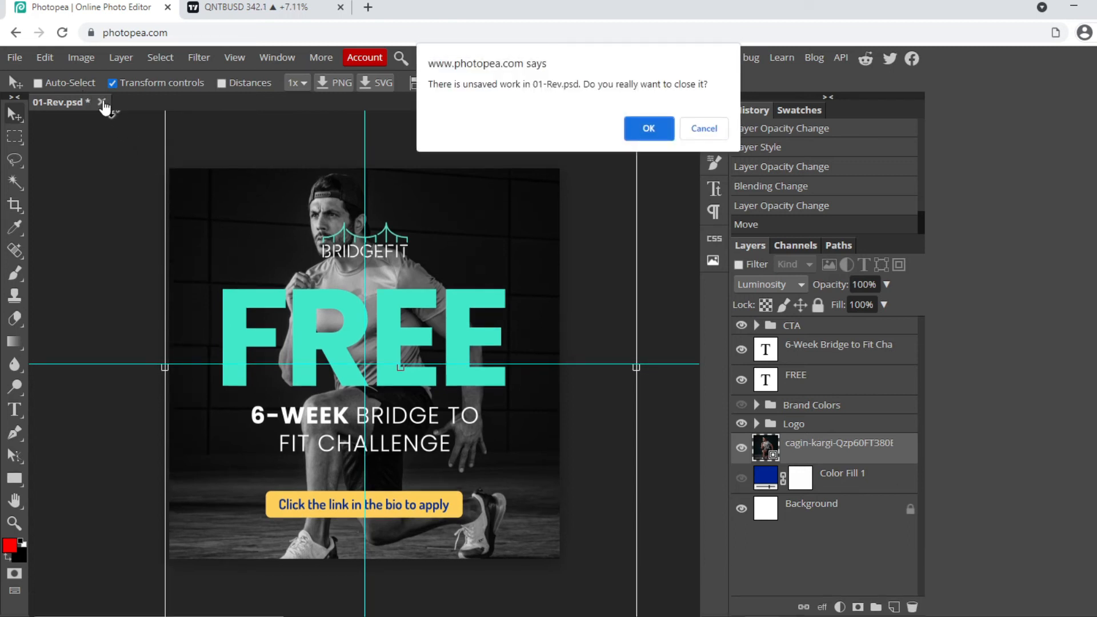
{"action": "left_click", "coordinate": [703, 129]}
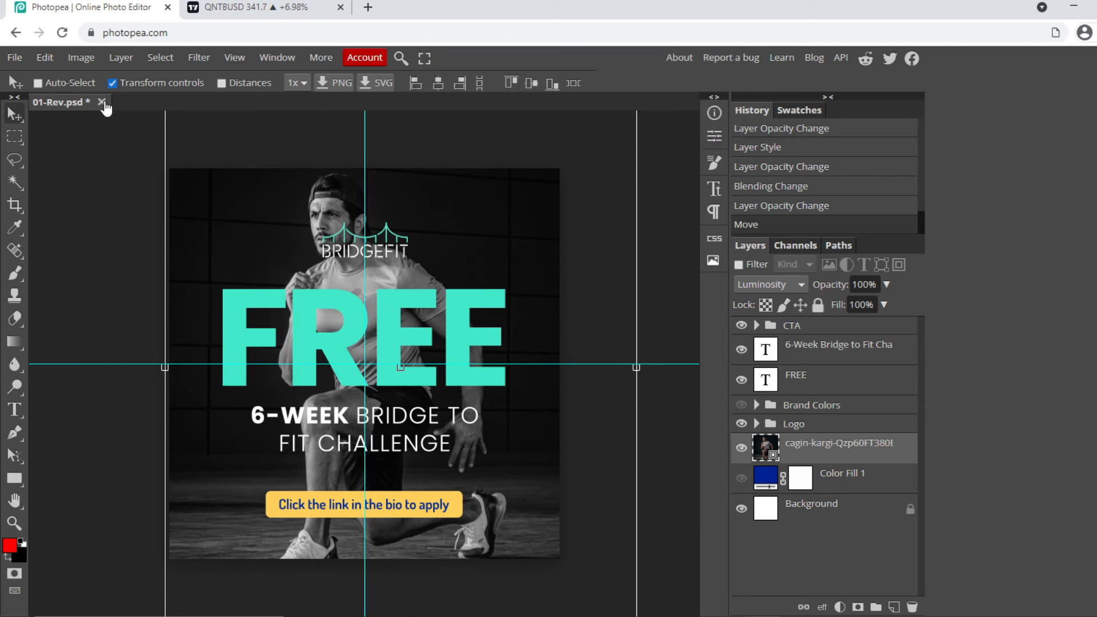
{"action": "left_click", "coordinate": [104, 105]}
{"action": "left_click", "coordinate": [635, 130]}
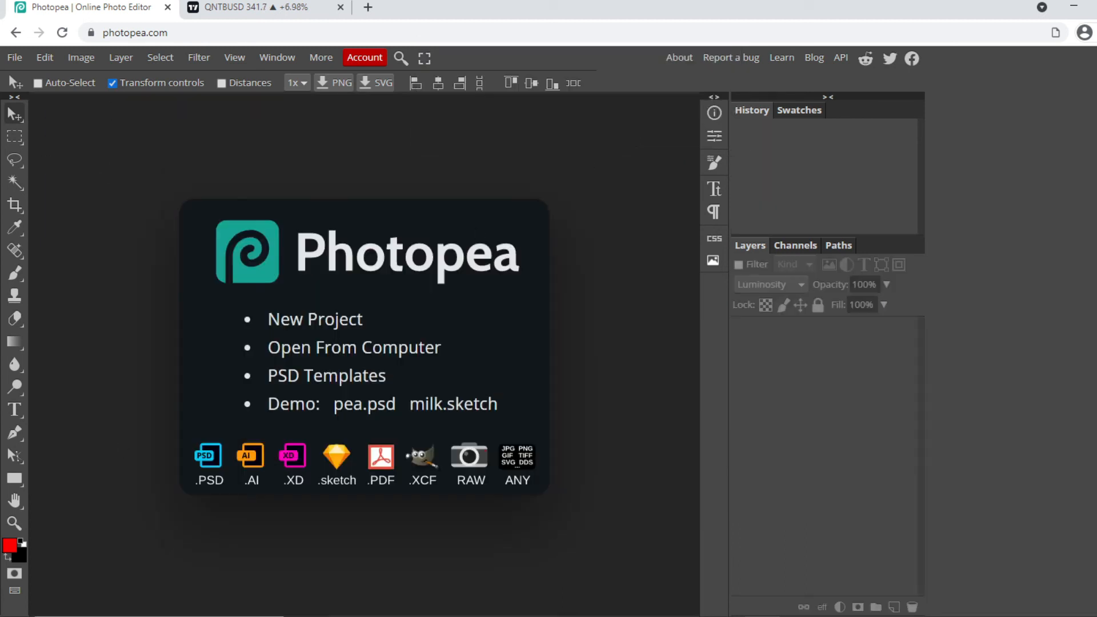
- Switch to File Explorer and open 03-Story.psd from the BridgeFit PSDs folder in Photopea
{"action": "left_click", "coordinate": [690, 616]}
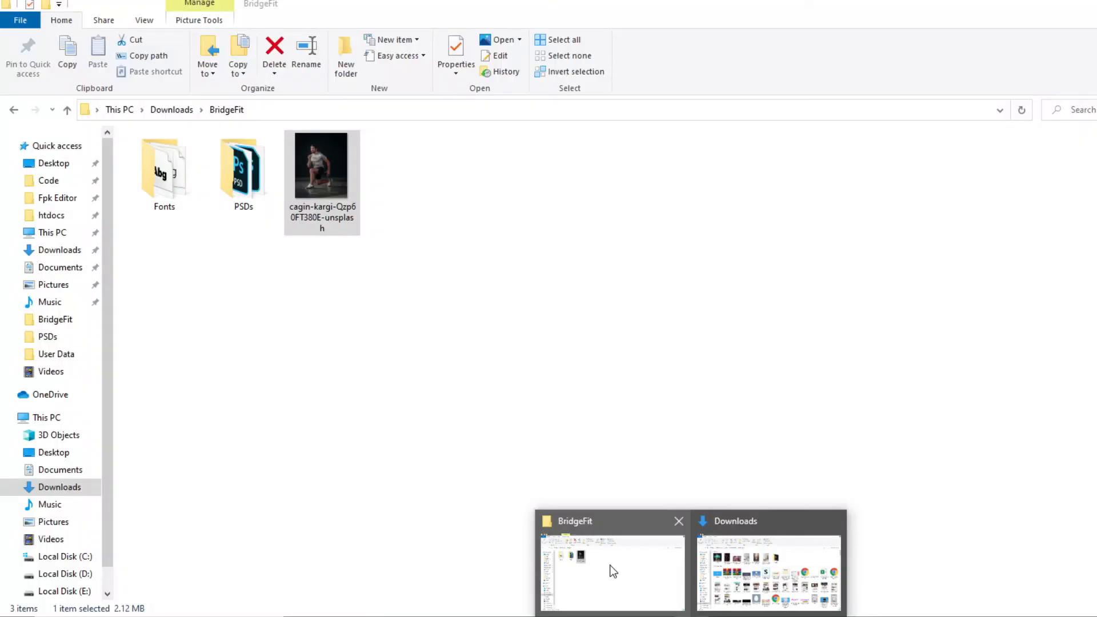
{"action": "left_click", "coordinate": [612, 571]}
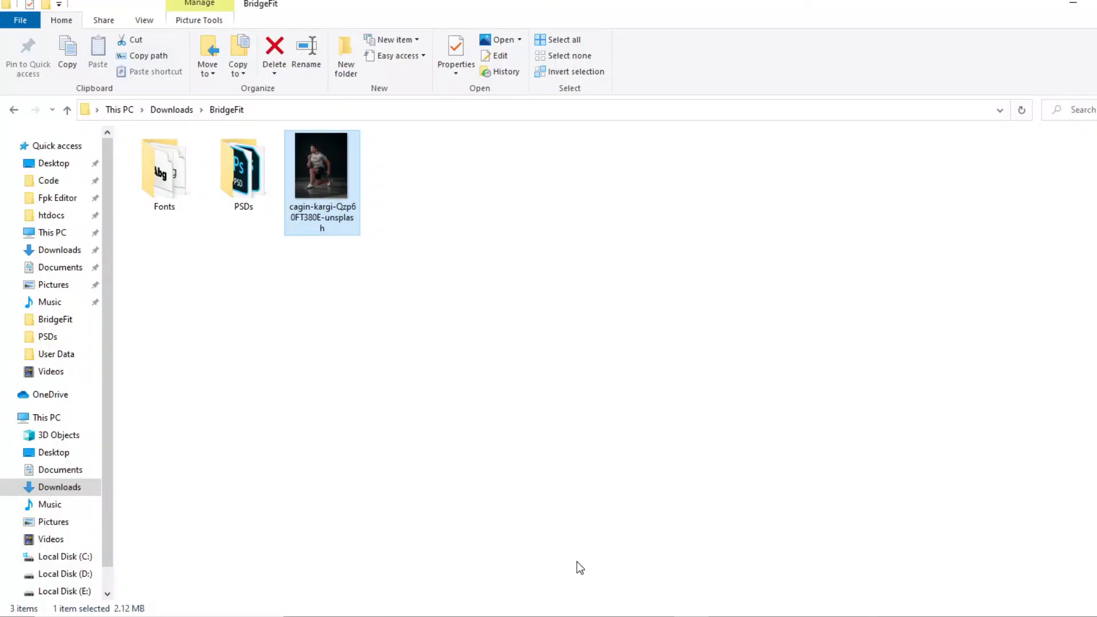
{"action": "double_click", "coordinate": [256, 172]}
{"action": "left_click_drag", "start_coordinate": [392, 160], "coordinate": [633, 290]}
{"action": "left_click_drag", "start_coordinate": [677, 556], "coordinate": [372, 314]}
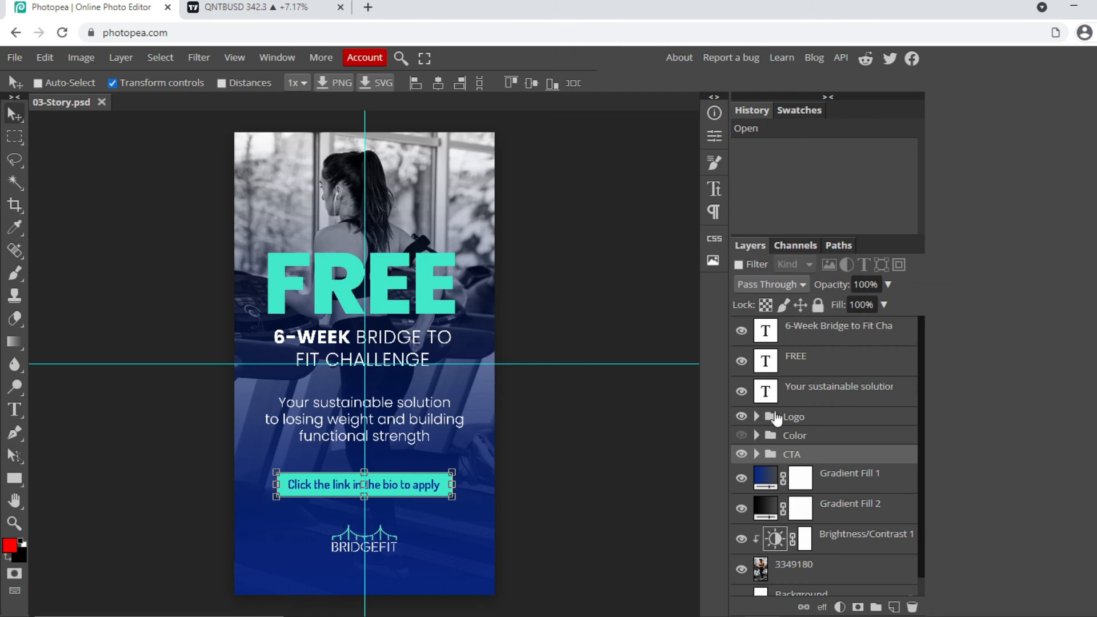
- Look through the story's text layers and check which font the FREE headline uses
{"action": "left_click", "coordinate": [811, 384]}
{"action": "left_click", "coordinate": [798, 360]}
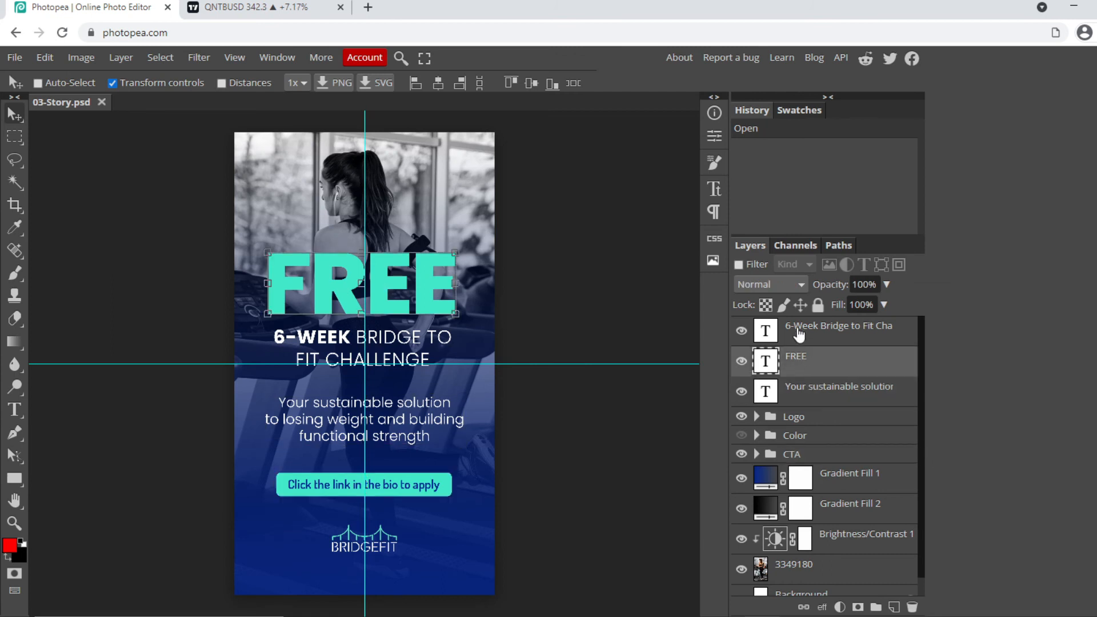
{"action": "left_click", "coordinate": [800, 331]}
{"action": "left_click", "coordinate": [806, 365]}
{"action": "left_click", "coordinate": [15, 412]}
{"action": "double_click", "coordinate": [303, 275]}
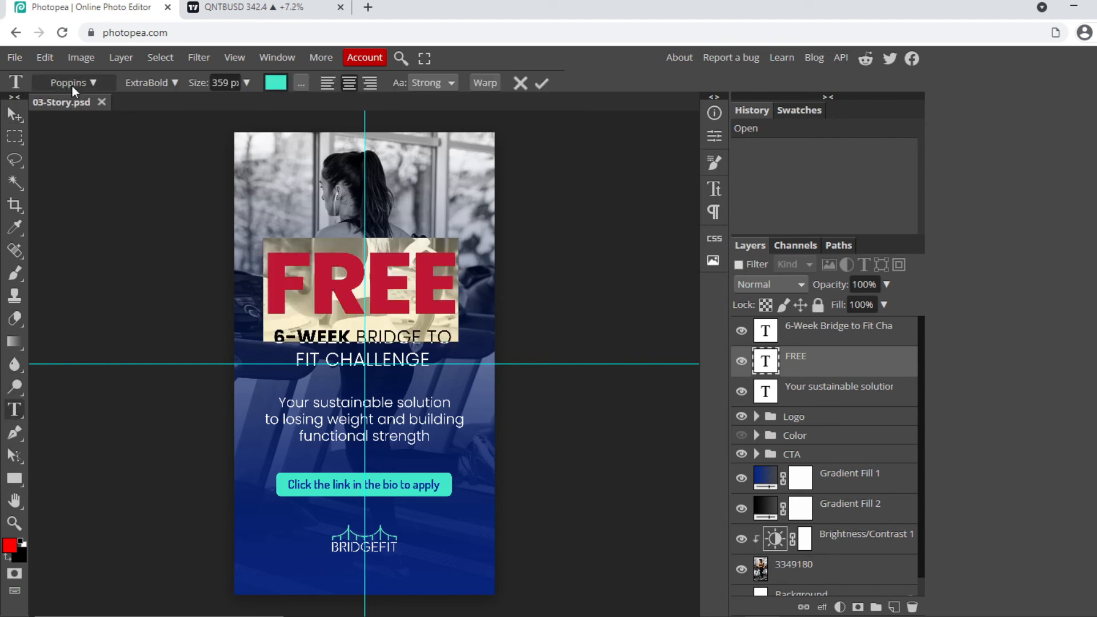
{"action": "left_click", "coordinate": [72, 86]}
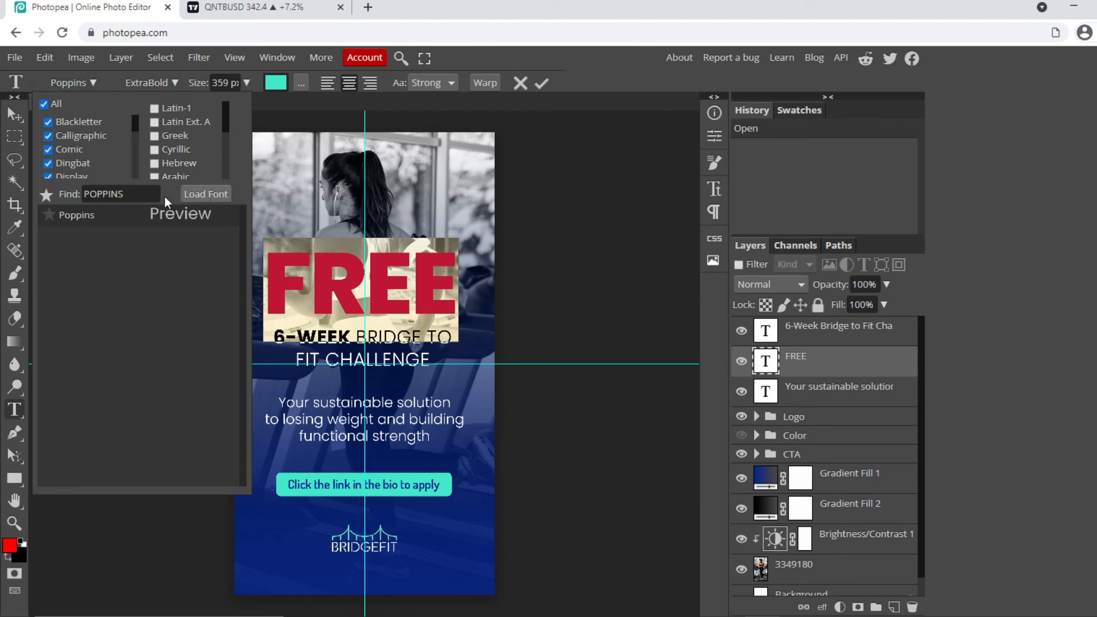
{"action": "left_click", "coordinate": [541, 84]}
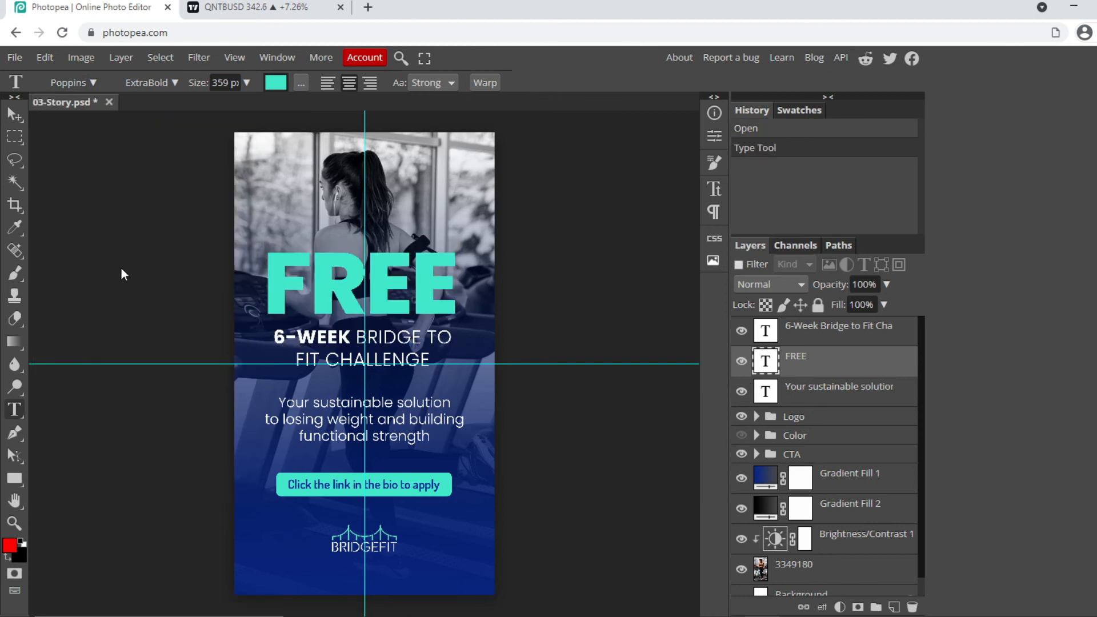
- Turn on Auto-Select for the Move tool and delete the 3349180 photo layer together with its Brightness/Contrast 1 adjustment
{"action": "left_click", "coordinate": [13, 113]}
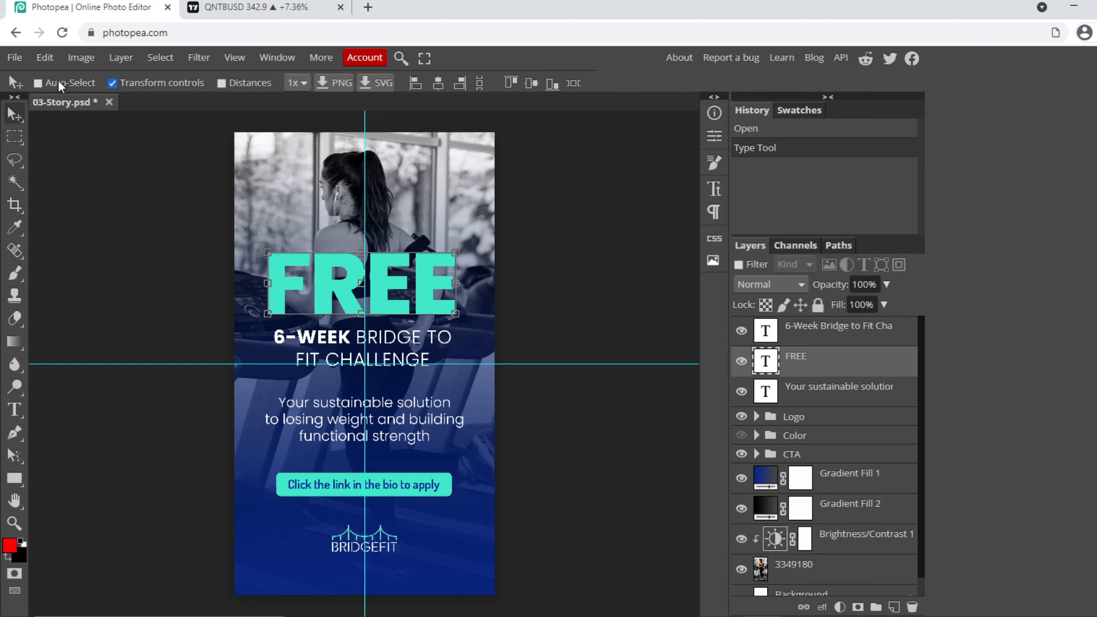
{"action": "left_click", "coordinate": [403, 175]}
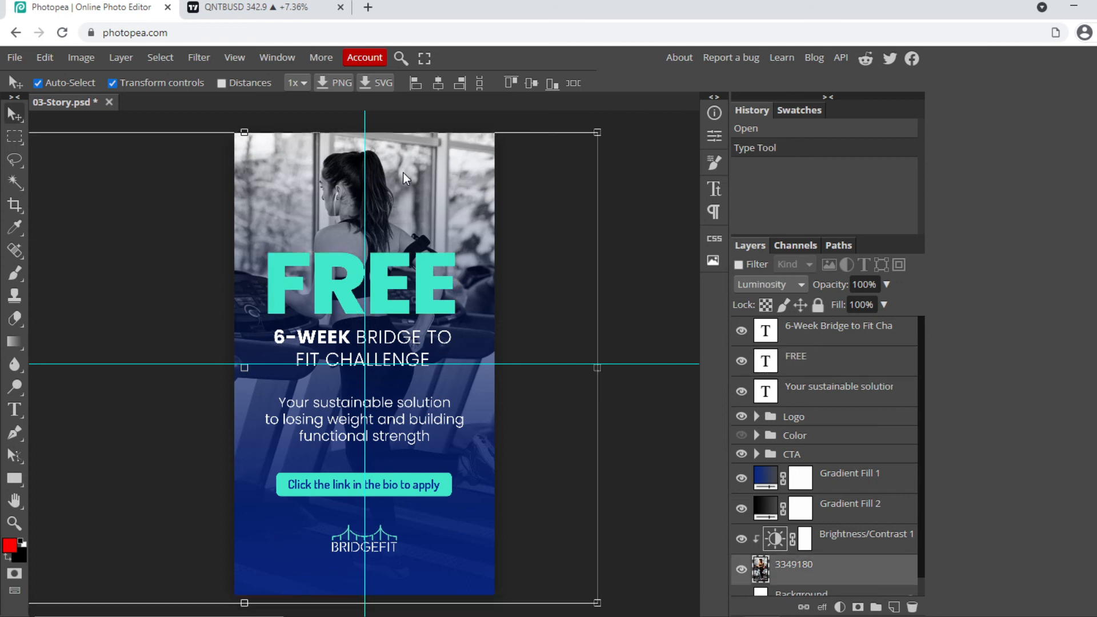
{"action": "scroll", "coordinate": [823, 552], "scroll_direction": "down", "scroll_amount": 1}
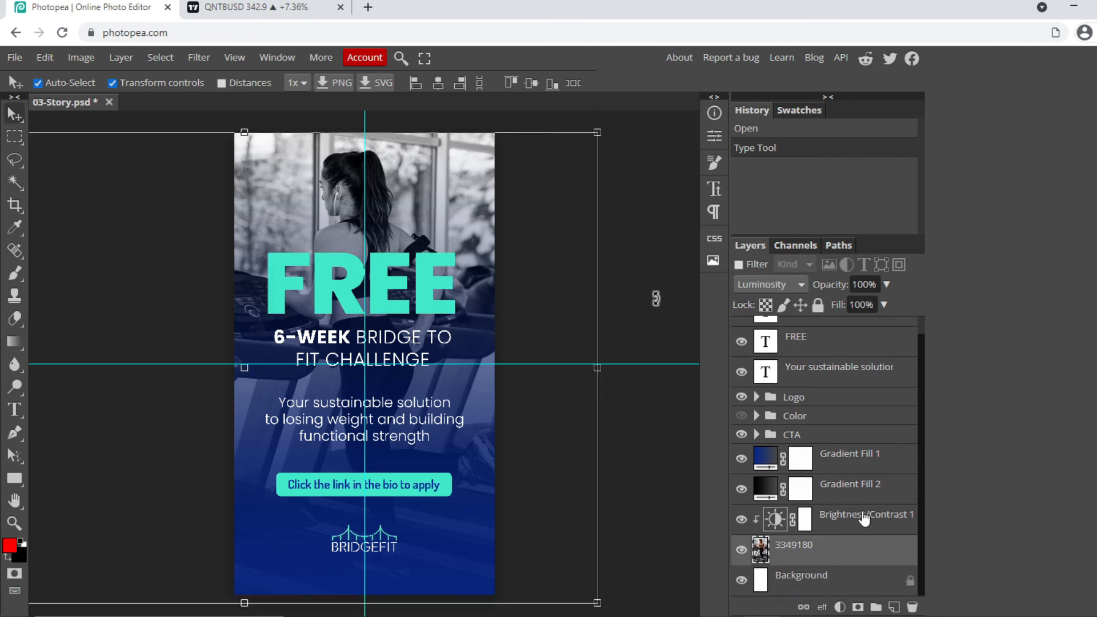
{"action": "left_click", "coordinate": [741, 520]}
{"action": "left_click", "coordinate": [741, 549]}
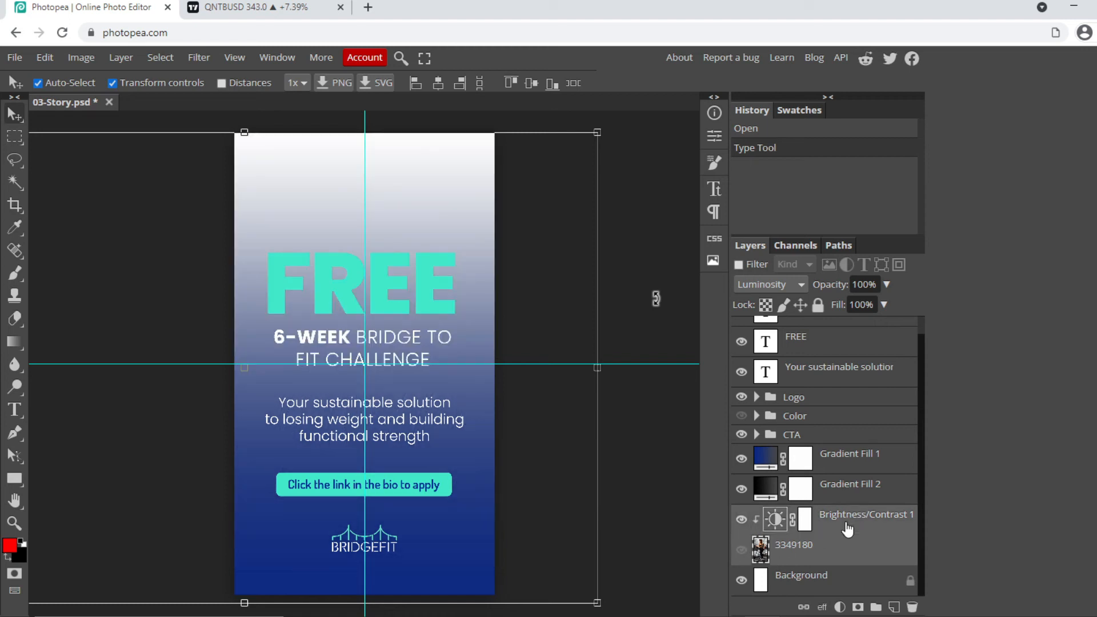
{"action": "key", "text": "Delete"}
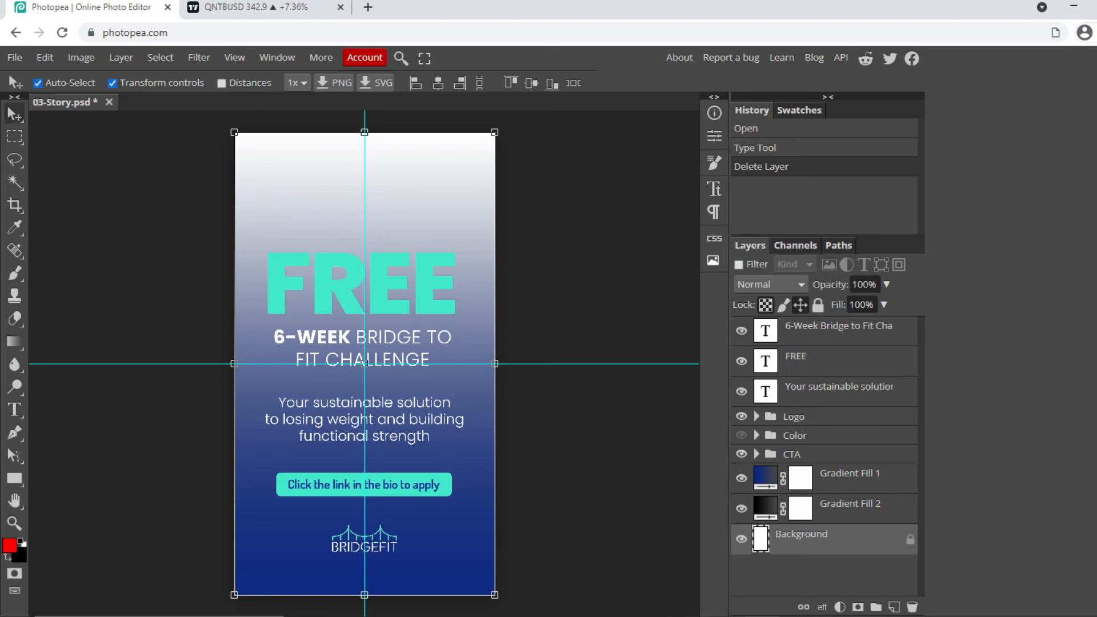
- Switch to File Explorer and place the athlete photo into the story directly above the Background layer
{"action": "left_click", "coordinate": [631, 550]}
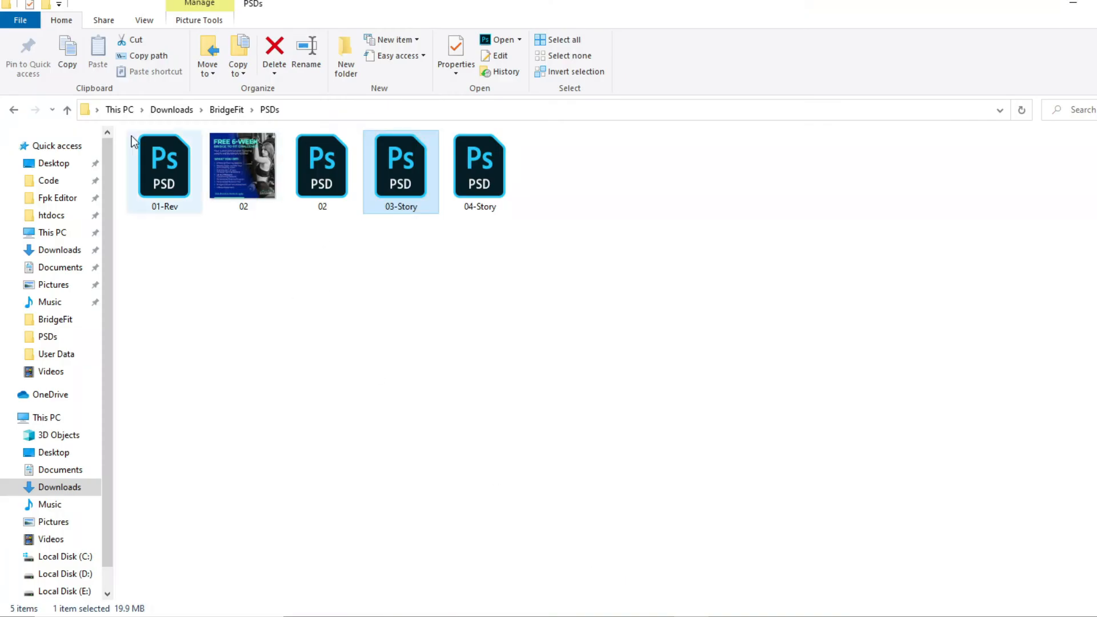
{"action": "left_click", "coordinate": [14, 110]}
{"action": "left_click_drag", "start_coordinate": [315, 161], "coordinate": [818, 522]}
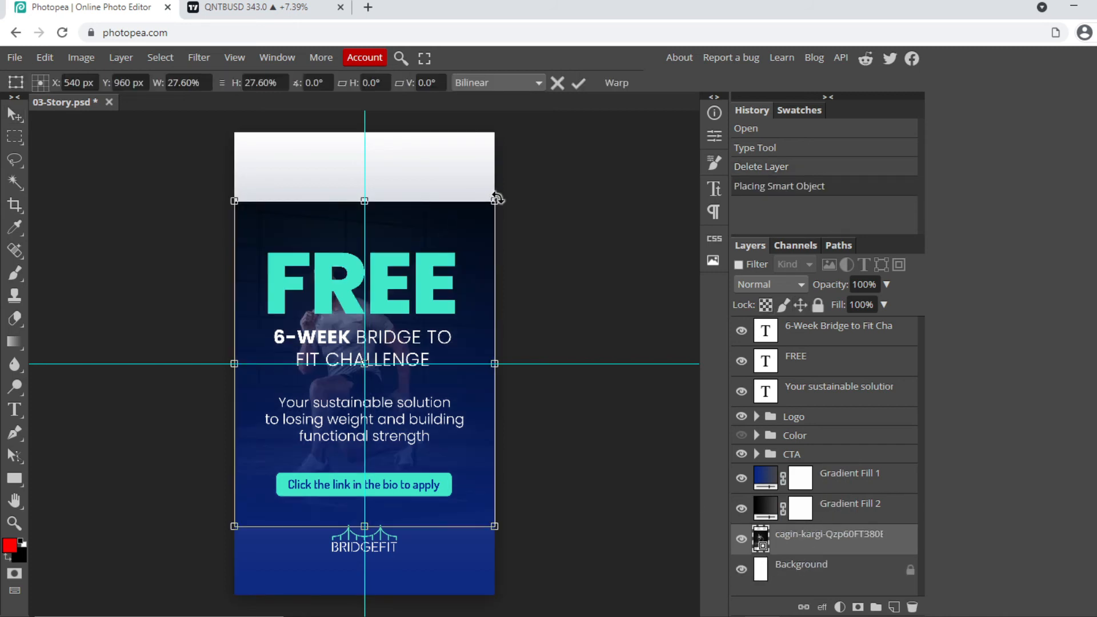
- Scale the placed athlete photo to about 49.45% and centre it near X 718, Y 860 px, covering the canvas with the head above the headline
{"action": "left_click_drag", "start_coordinate": [494, 203], "coordinate": [494, 203]}
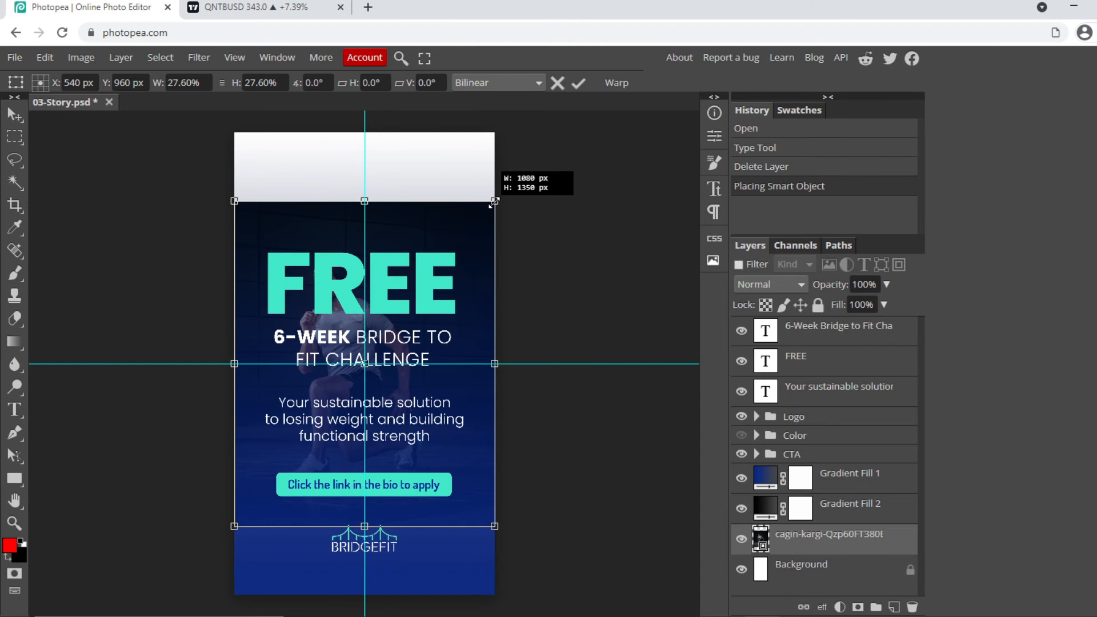
{"action": "left_click_drag", "start_coordinate": [494, 203], "coordinate": [593, 134]}
{"action": "left_click_drag", "start_coordinate": [440, 179], "coordinate": [451, 159]}
{"action": "scroll", "coordinate": [450, 159], "scroll_direction": "down", "scroll_amount": 4}
{"action": "scroll", "coordinate": [394, 294], "scroll_direction": "up", "scroll_amount": 5}
{"action": "scroll", "coordinate": [397, 252], "scroll_direction": "down", "scroll_amount": 4}
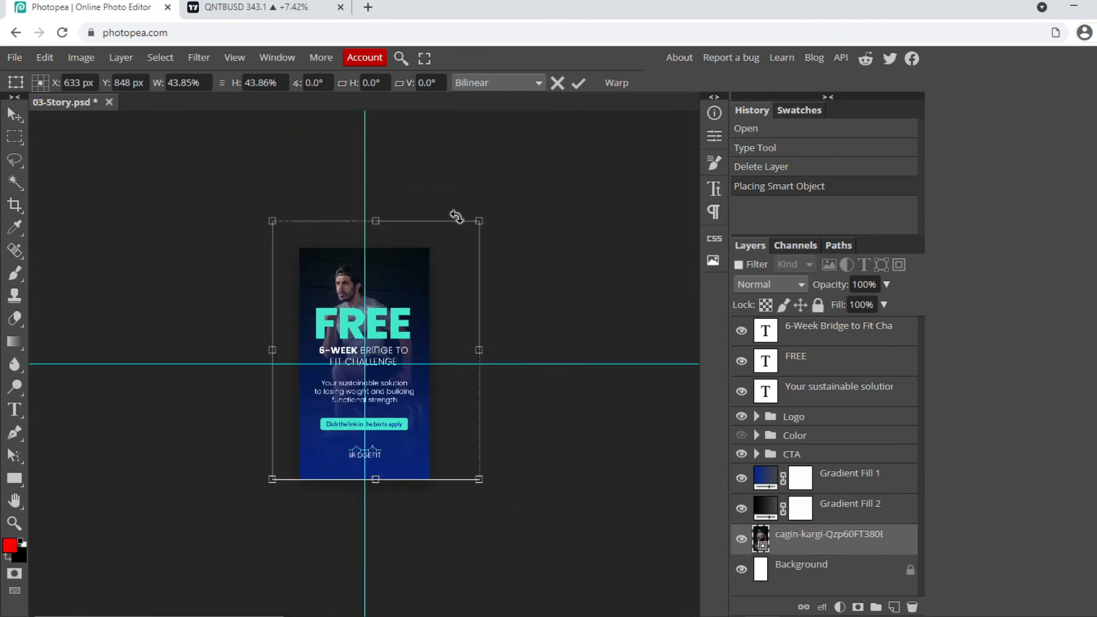
{"action": "left_click_drag", "start_coordinate": [477, 220], "coordinate": [505, 205]}
{"action": "scroll", "coordinate": [438, 242], "scroll_direction": "up", "scroll_amount": 3}
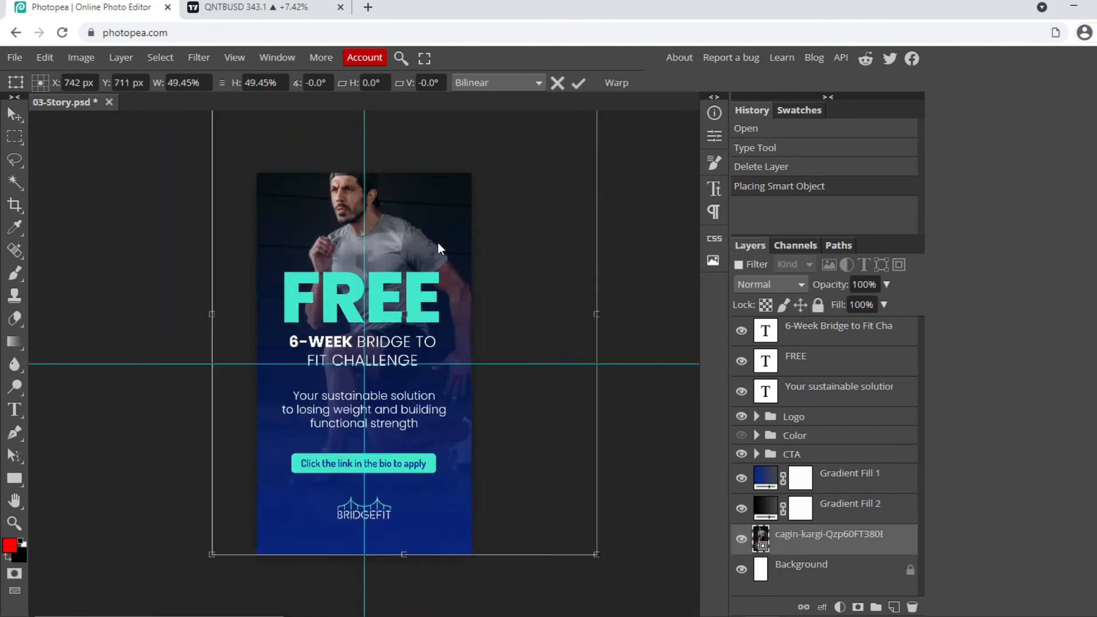
{"action": "scroll", "coordinate": [414, 229], "scroll_direction": "down", "scroll_amount": 3}
{"action": "left_click_drag", "start_coordinate": [419, 237], "coordinate": [416, 255]}
{"action": "key", "text": "ctrl+plus"}
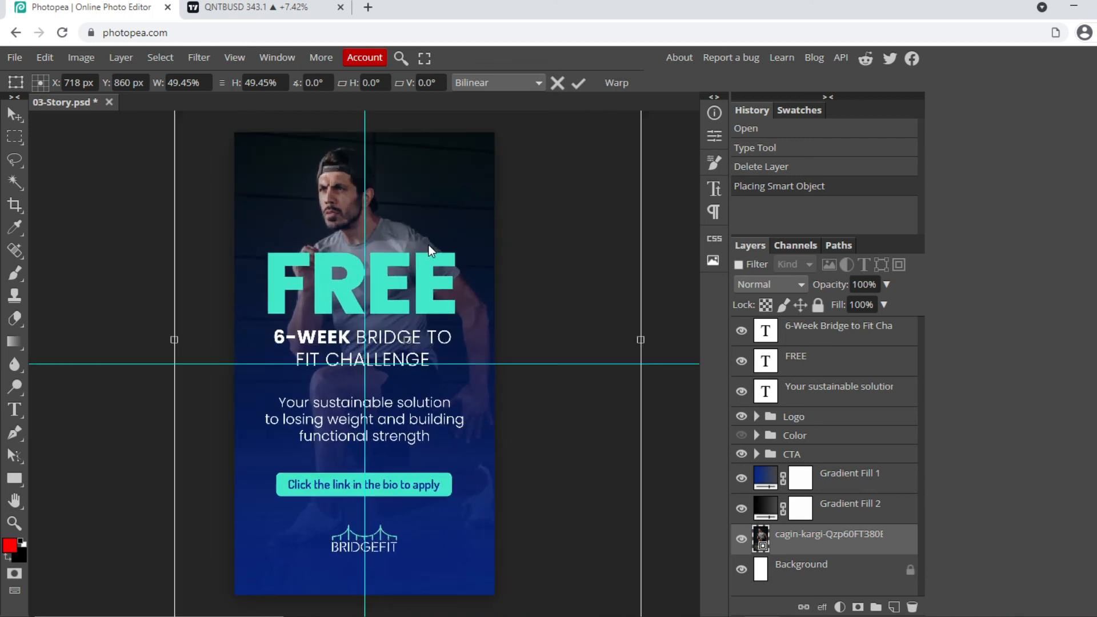
{"action": "left_click", "coordinate": [578, 83]}
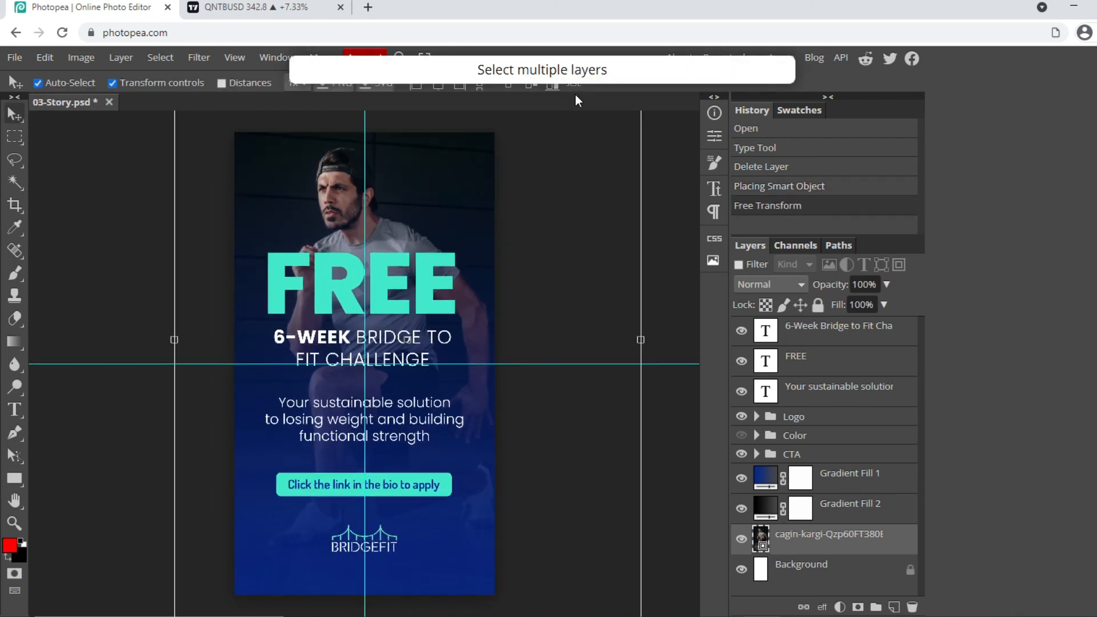
{"action": "key", "text": "ctrl+minus"}
{"action": "key", "text": "ctrl+plus"}
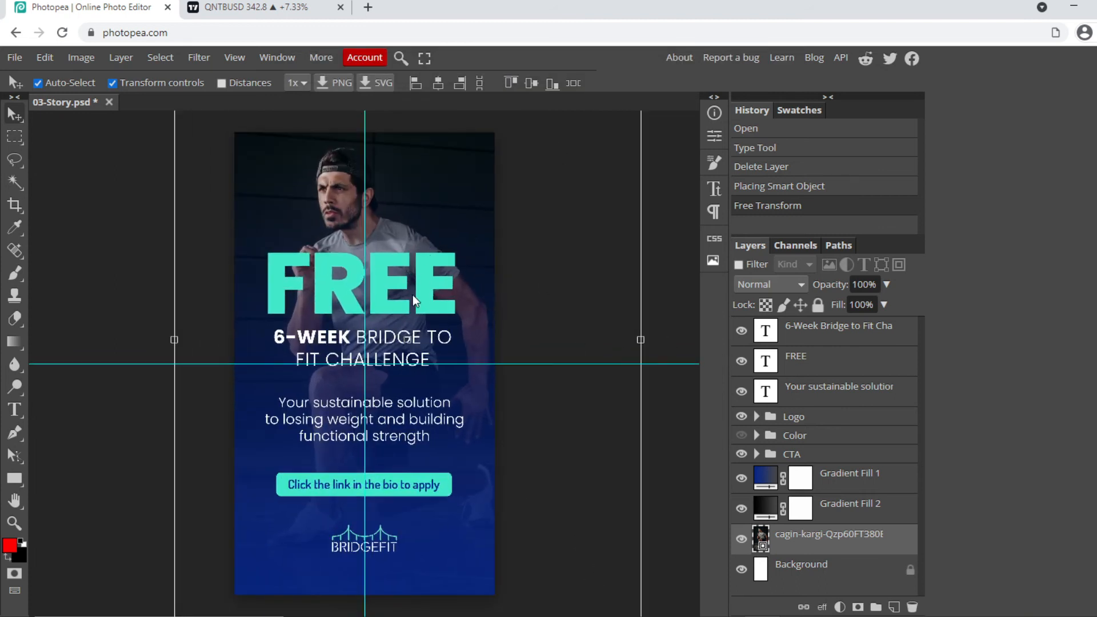
- Replace the FREE headline text with "50%"
{"action": "left_click", "coordinate": [441, 281]}
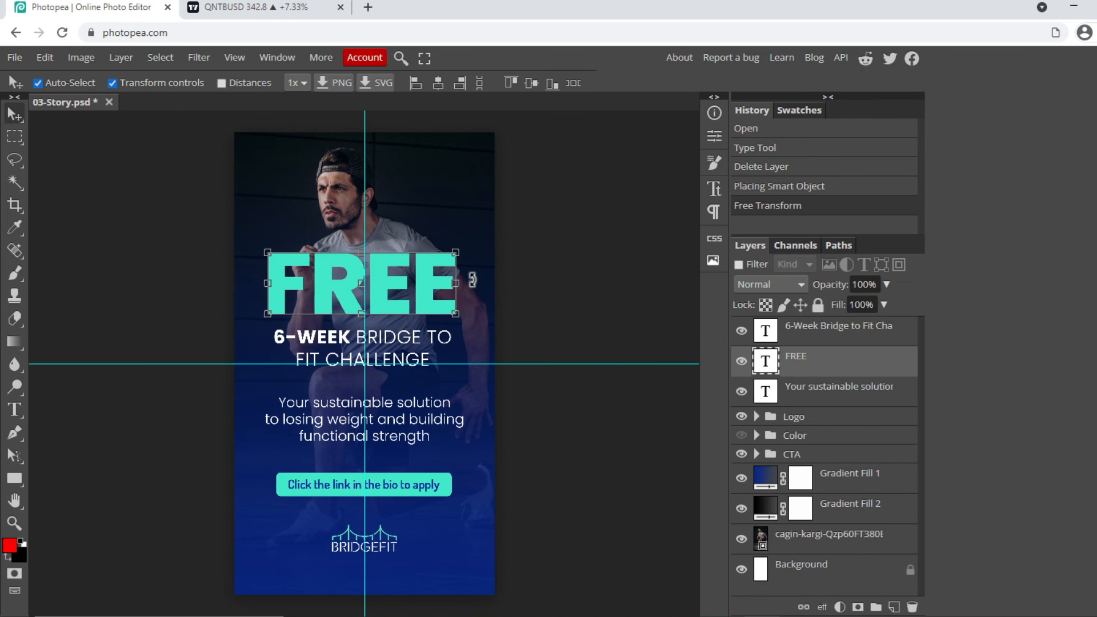
{"action": "double_click", "coordinate": [328, 303]}
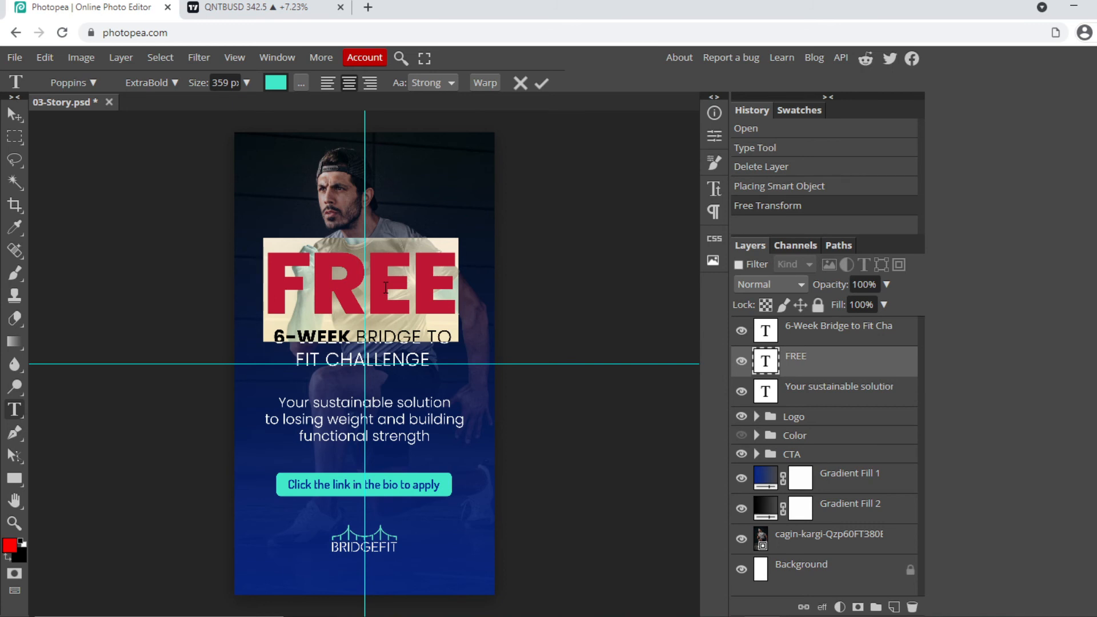
{"action": "type", "text": "50%"}
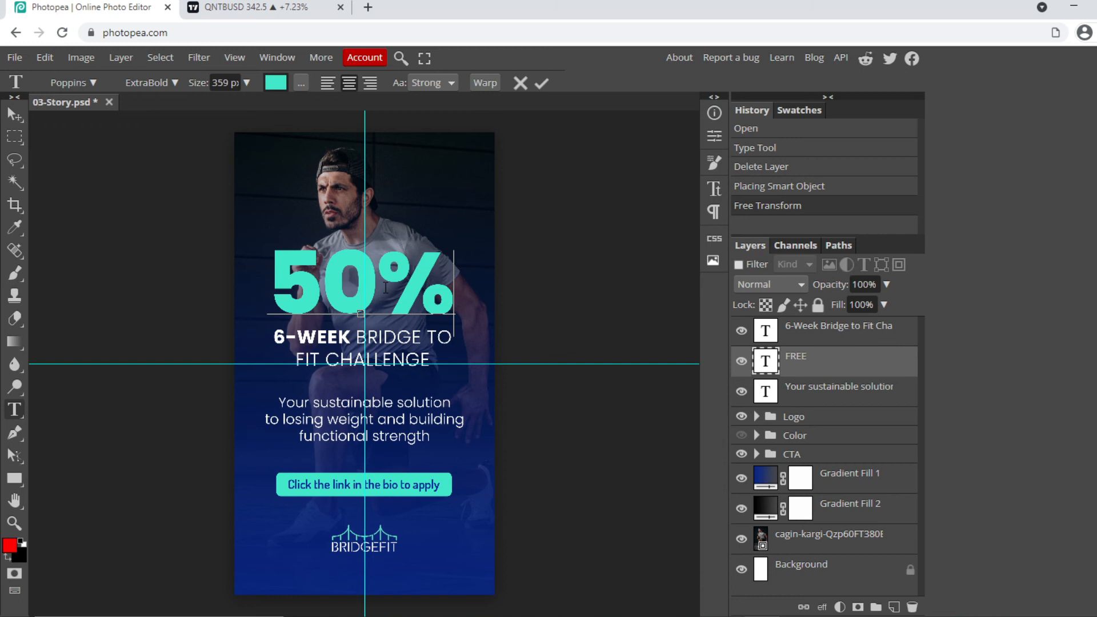
{"action": "key", "text": "Escape"}
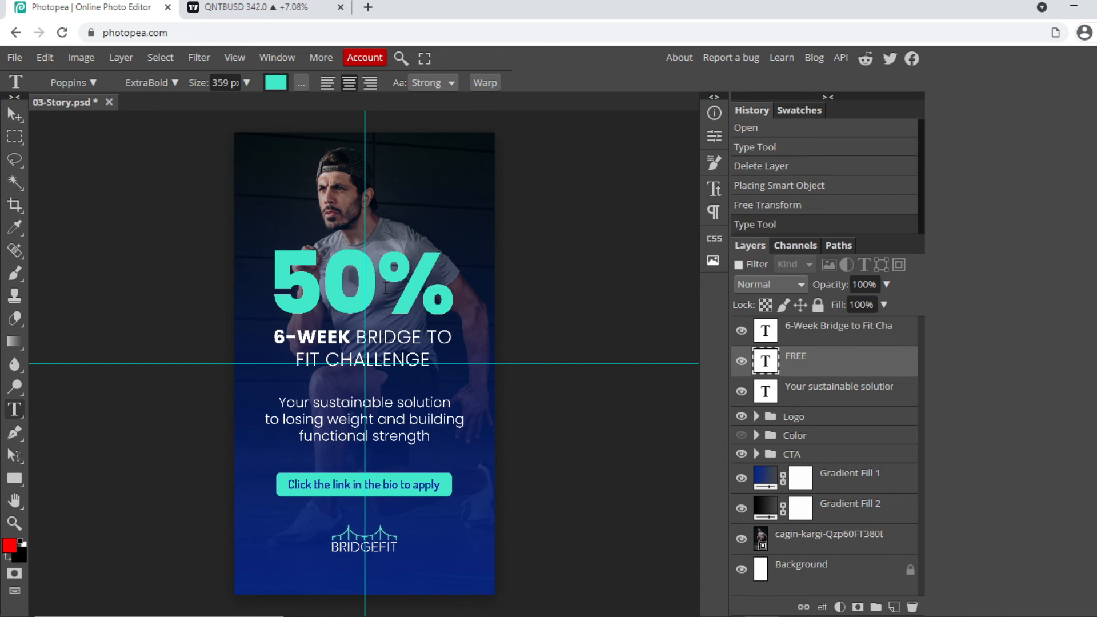
{"action": "key", "text": "v"}
{"action": "left_click", "coordinate": [408, 280]}
- Replace the "6-Week Bridge to Fit Challenge" text below the headline with "OFF"
{"action": "left_click", "coordinate": [410, 338]}
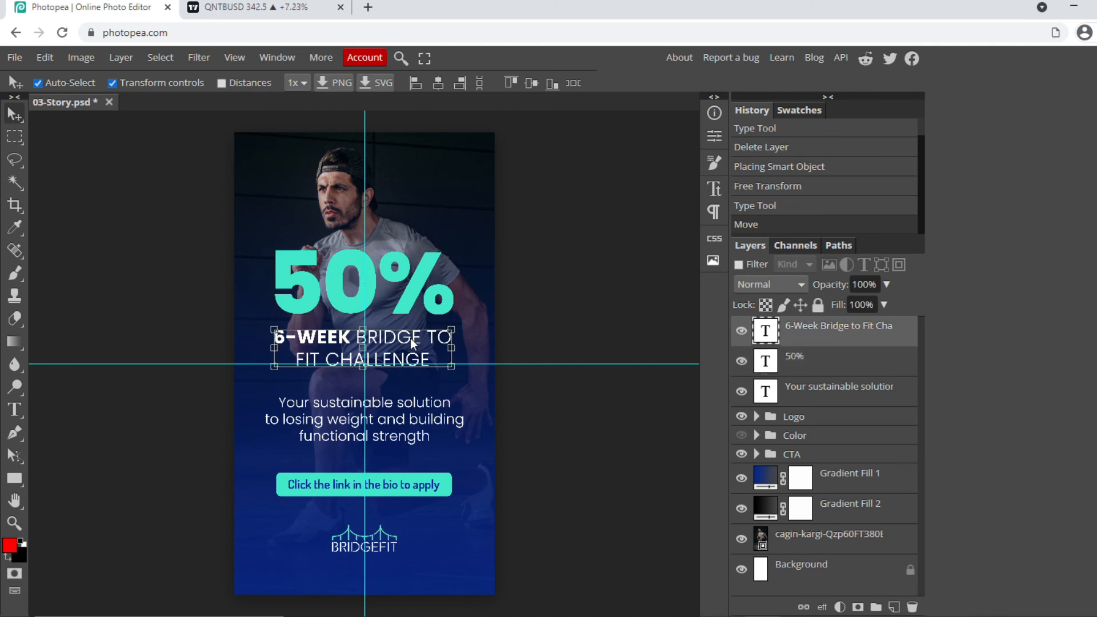
{"action": "key", "text": "t"}
{"action": "left_click", "coordinate": [410, 338]}
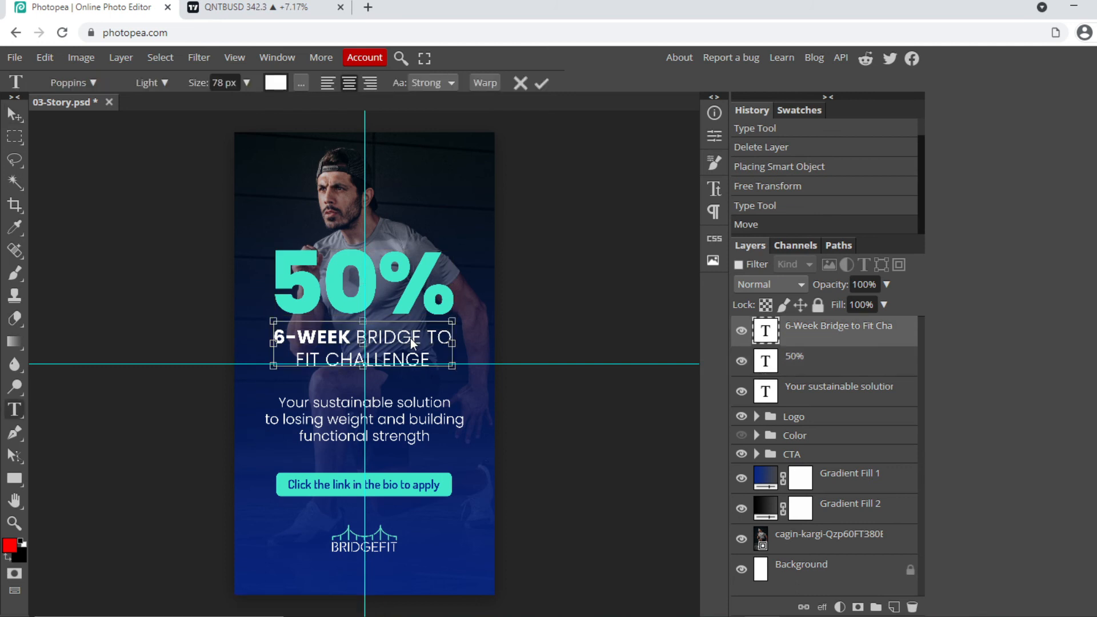
{"action": "key", "text": "ctrl+a"}
{"action": "type", "text": "OFF"}
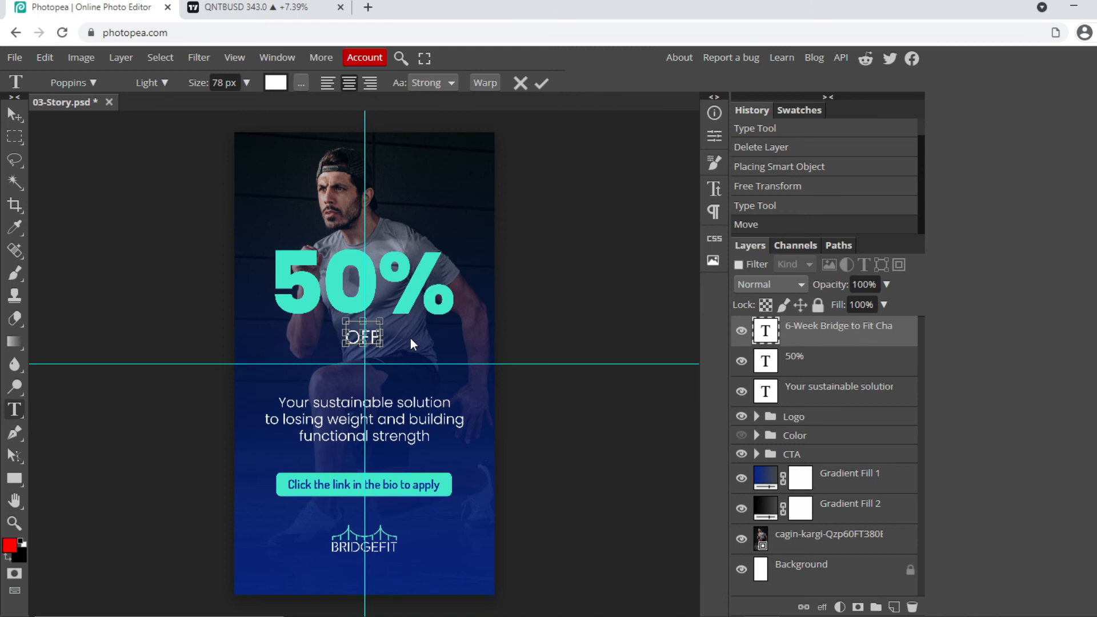
{"action": "left_click", "coordinate": [542, 83]}
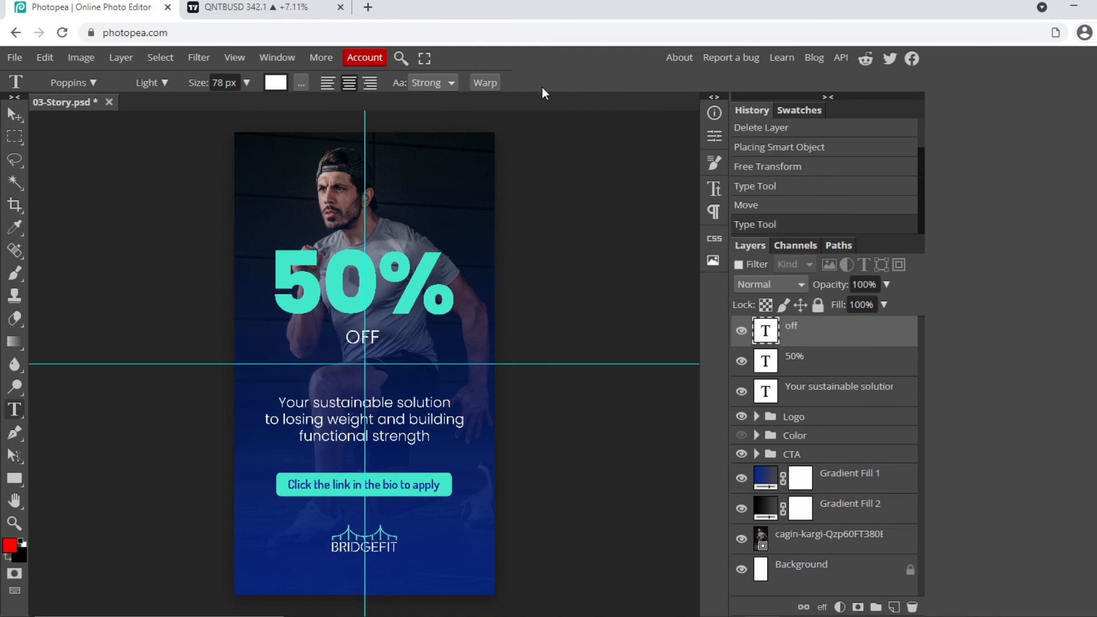
- Enlarge the OFF text with Free Transform to a font size of about 378 px
{"action": "left_click", "coordinate": [15, 114]}
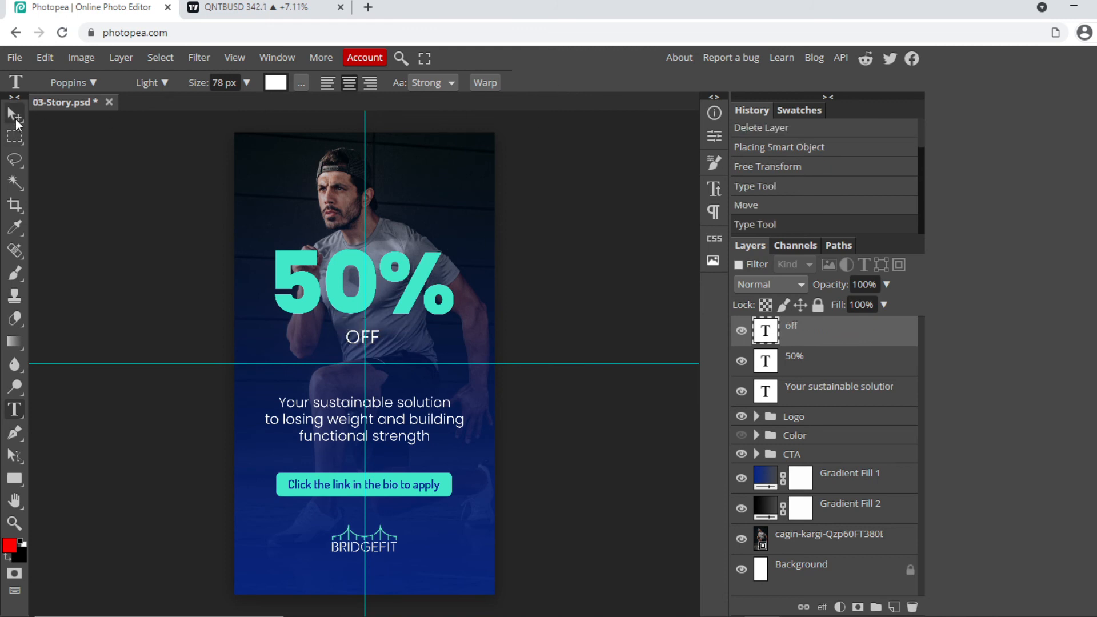
{"action": "left_click", "coordinate": [379, 327]}
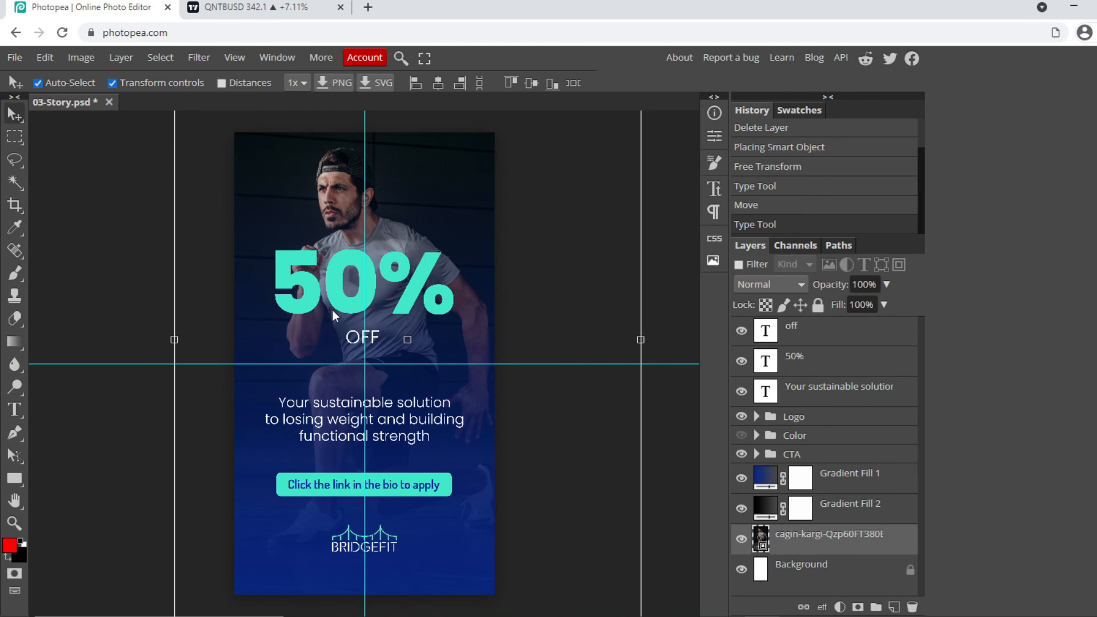
{"action": "left_click", "coordinate": [803, 333]}
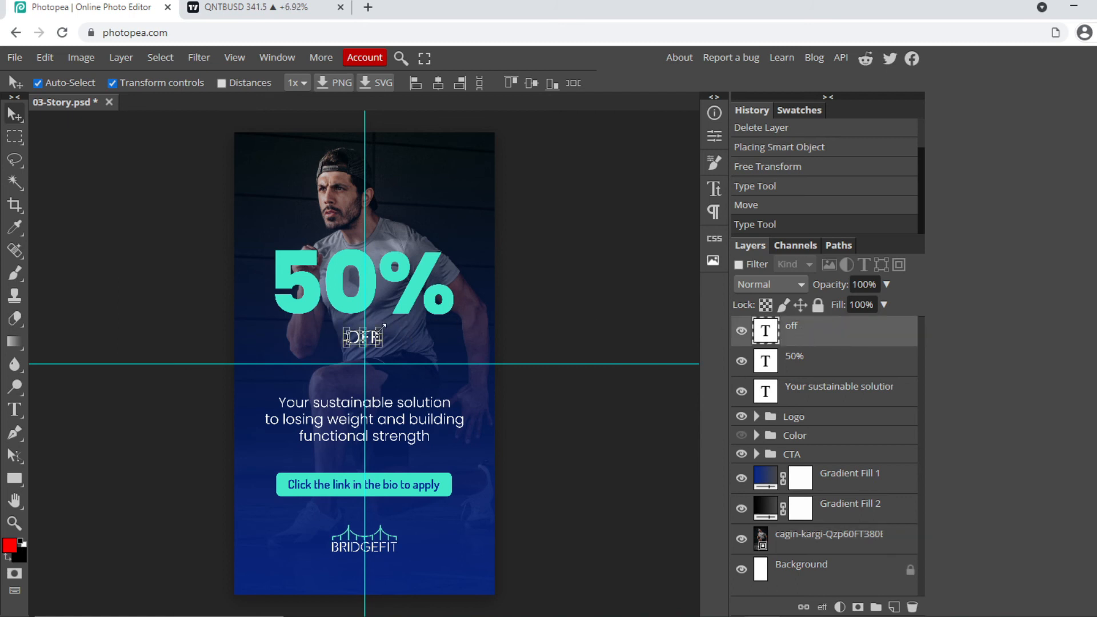
{"action": "key", "text": "ctrl+t"}
{"action": "left_click_drag", "start_coordinate": [380, 328], "coordinate": [443, 303]}
{"action": "left_click", "coordinate": [578, 84]}
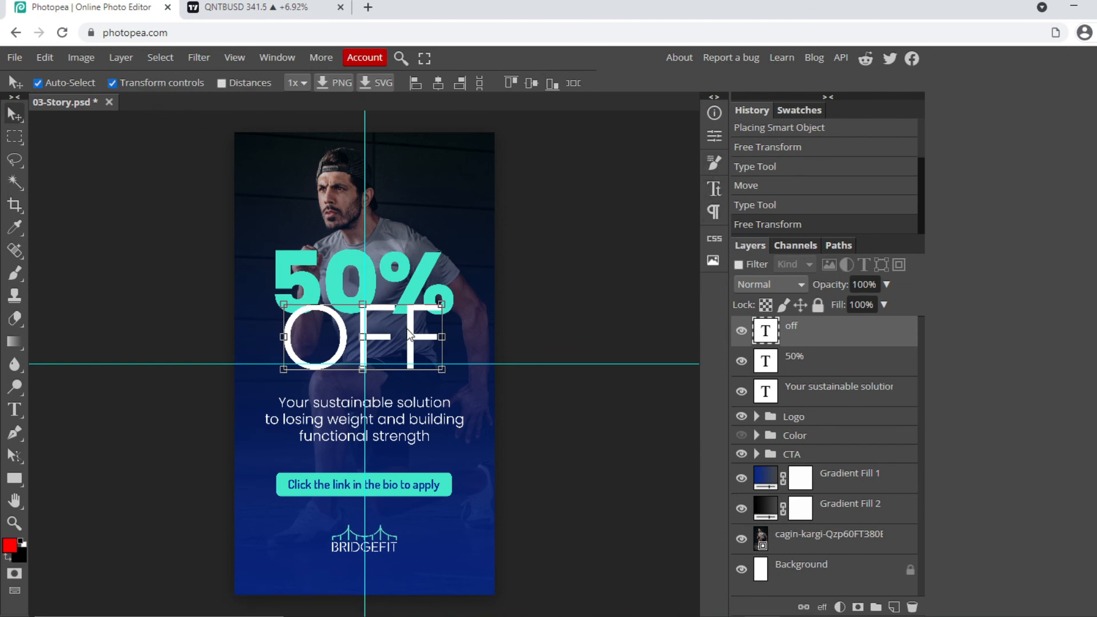
- Set the OFF text's Poppins style to ExtraBold and scale it up slightly to about 381 px
{"action": "left_click", "coordinate": [715, 188]}
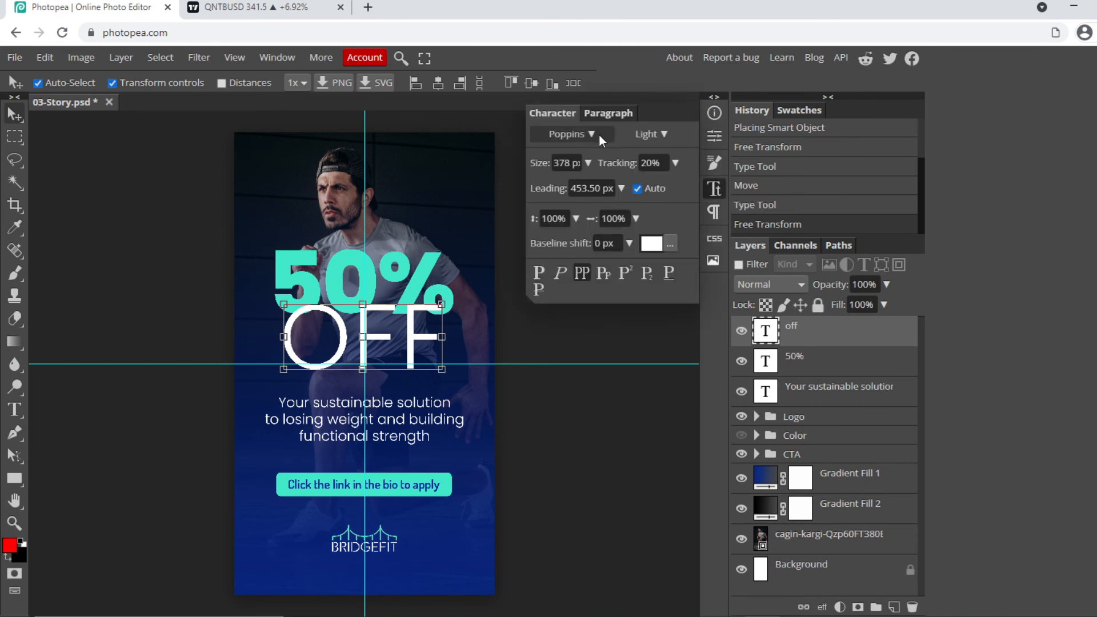
{"action": "left_click", "coordinate": [671, 134]}
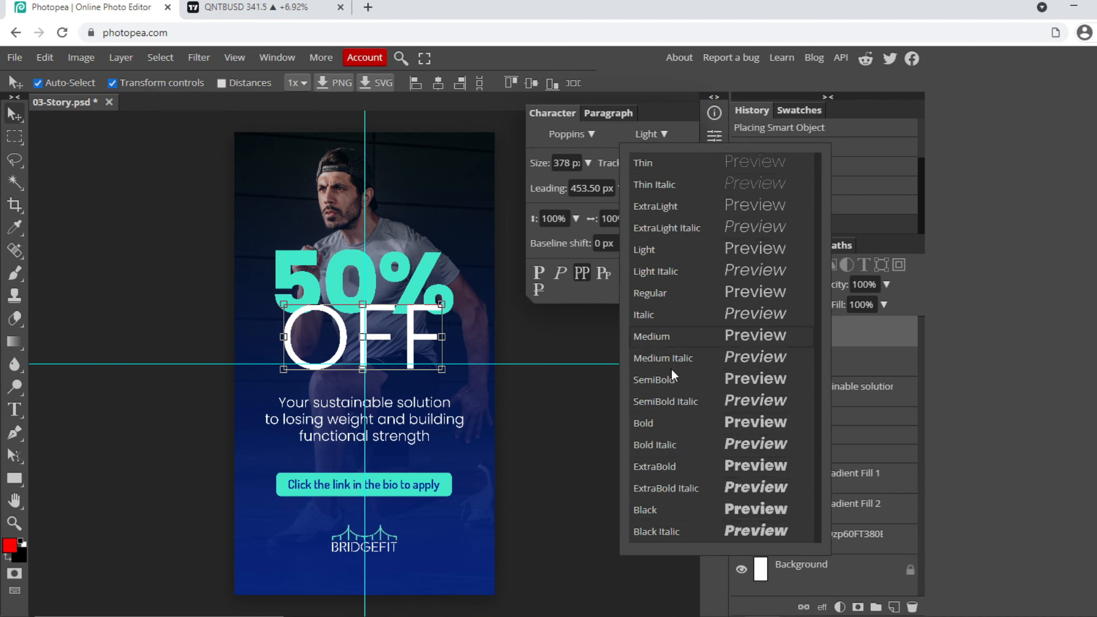
{"action": "left_click", "coordinate": [662, 465]}
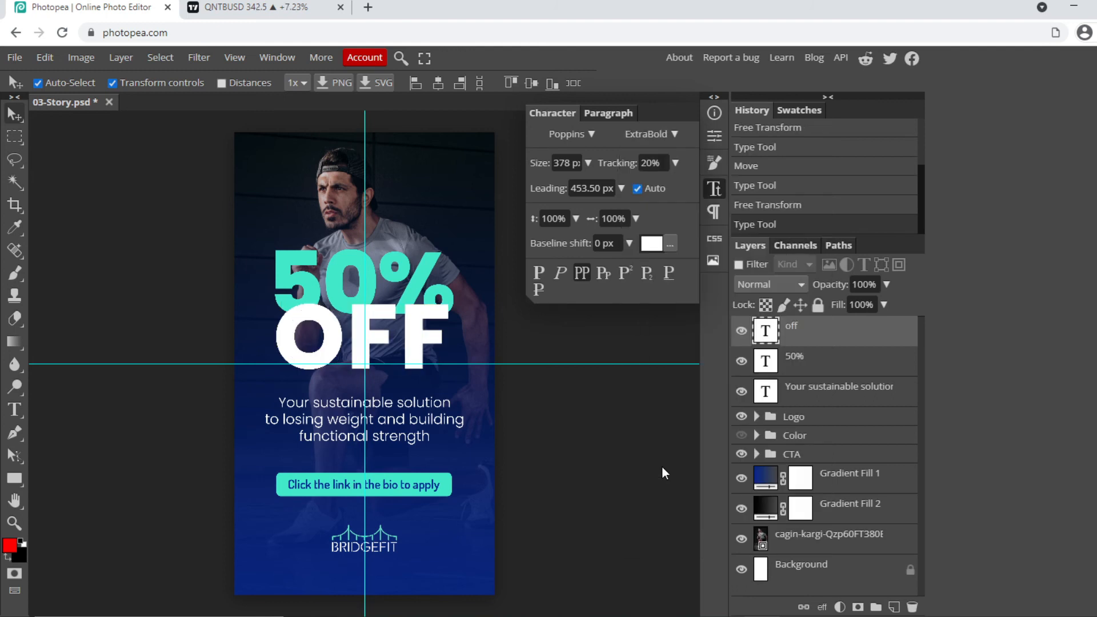
{"action": "mouse_move", "coordinate": [447, 301]}
{"action": "left_mouse_down"}
{"action": "mouse_move", "coordinate": [486, 297]}
{"action": "mouse_move", "coordinate": [423, 316]}
{"action": "mouse_move", "coordinate": [464, 310]}
{"action": "left_mouse_up"}
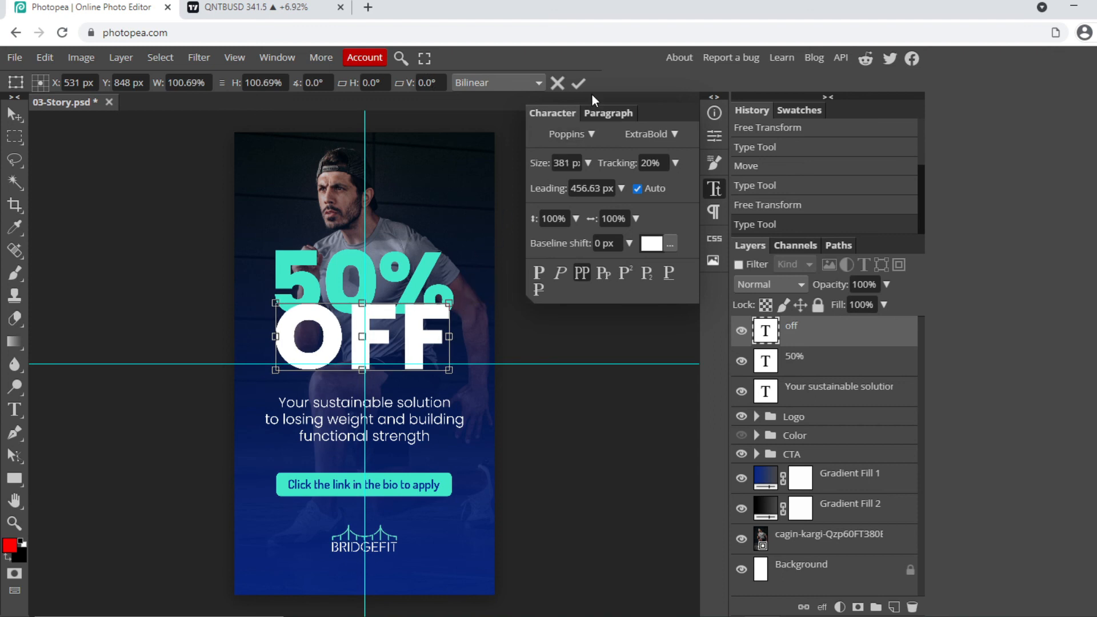
{"action": "left_click", "coordinate": [579, 83]}
{"action": "left_click", "coordinate": [651, 245]}
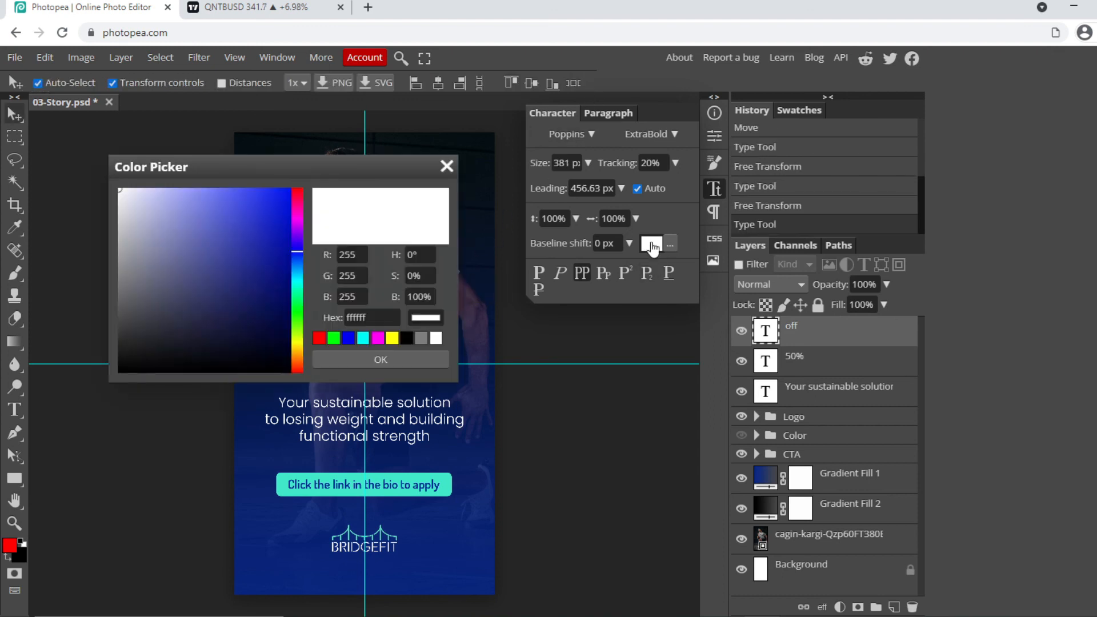
{"action": "left_click_drag", "start_coordinate": [333, 174], "coordinate": [790, 259]}
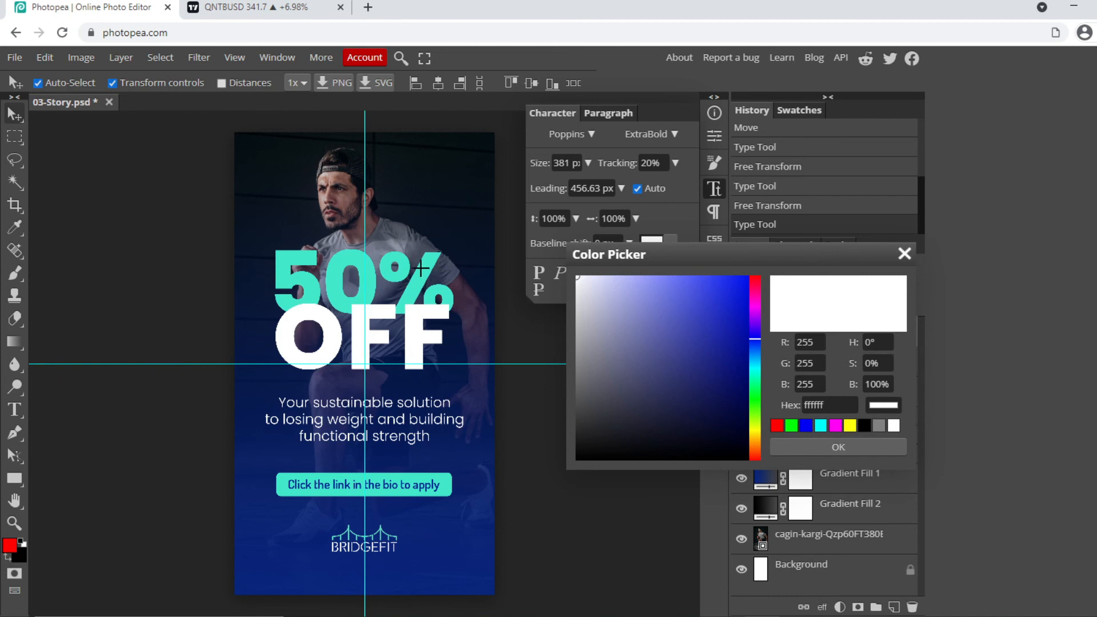
{"action": "left_click", "coordinate": [16, 228]}
{"action": "left_click_drag", "start_coordinate": [302, 168], "coordinate": [728, 250]}
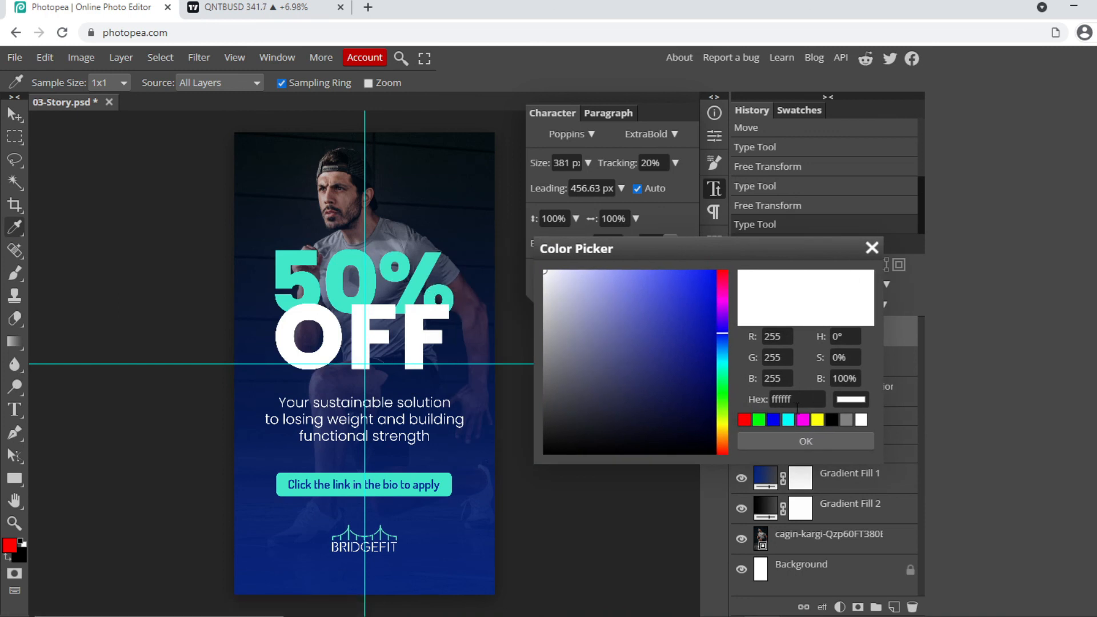
{"action": "left_click", "coordinate": [16, 229]}
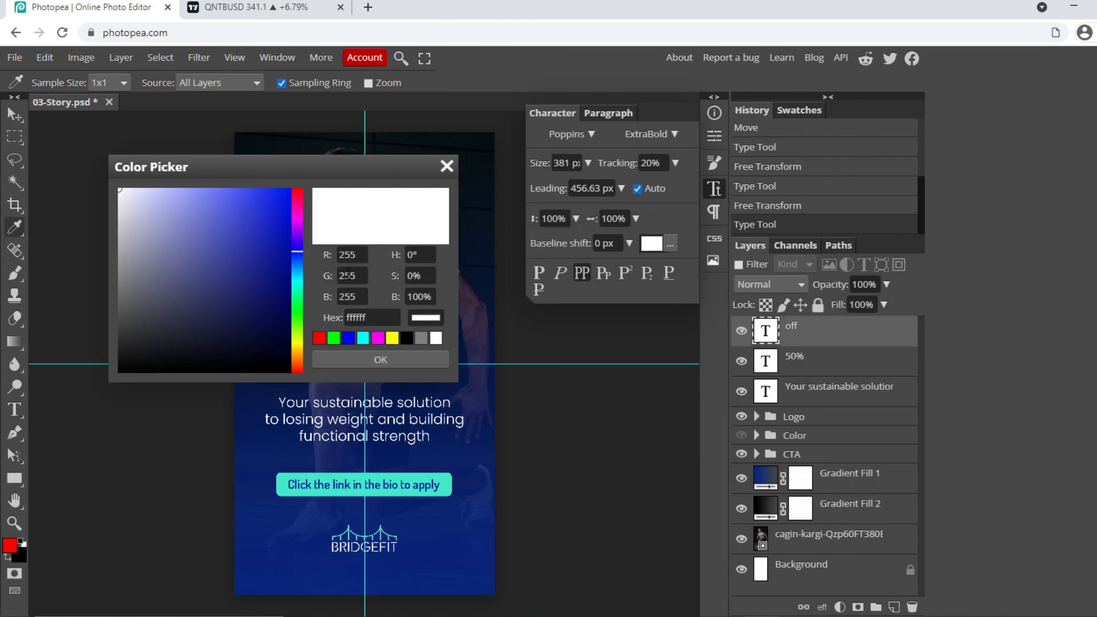
{"action": "left_click_drag", "start_coordinate": [386, 168], "coordinate": [809, 136]}
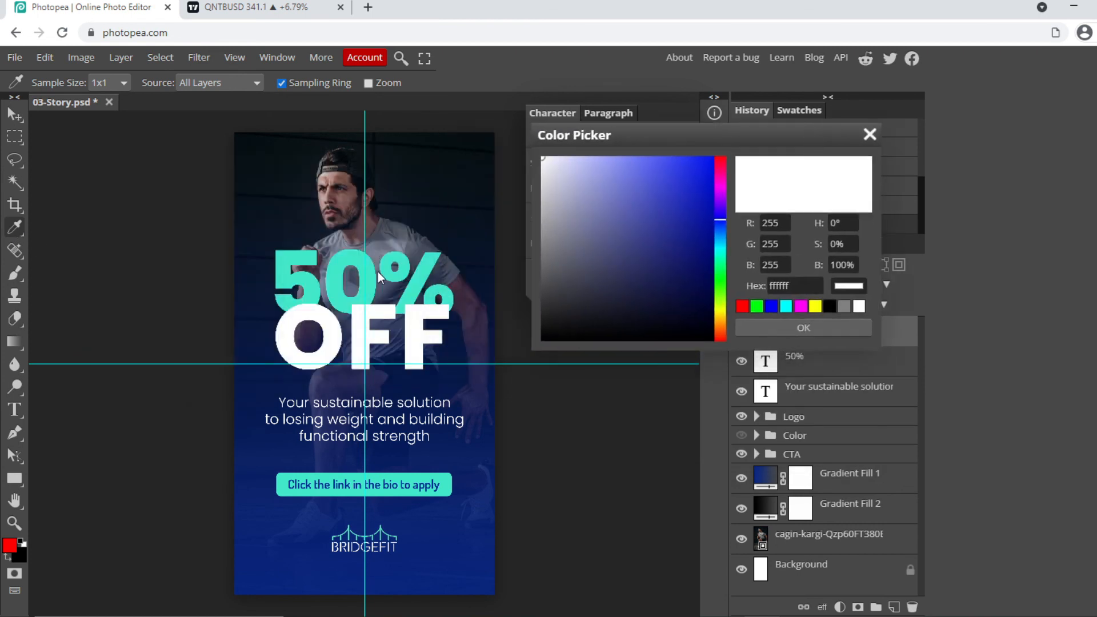
{"action": "left_click", "coordinate": [425, 269]}
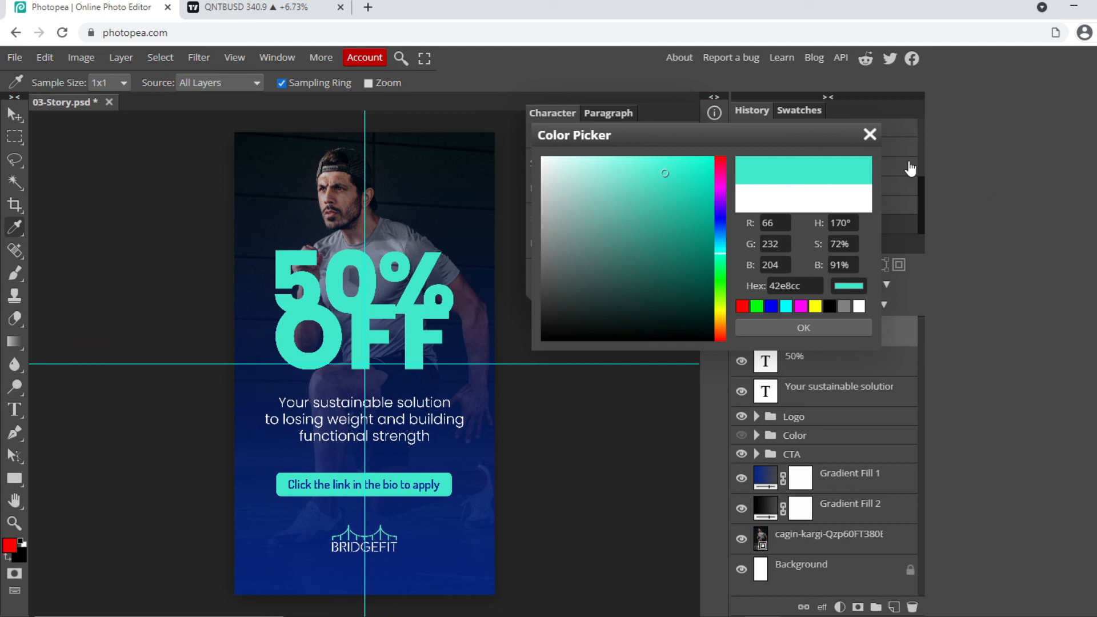
{"action": "left_click", "coordinate": [870, 135]}
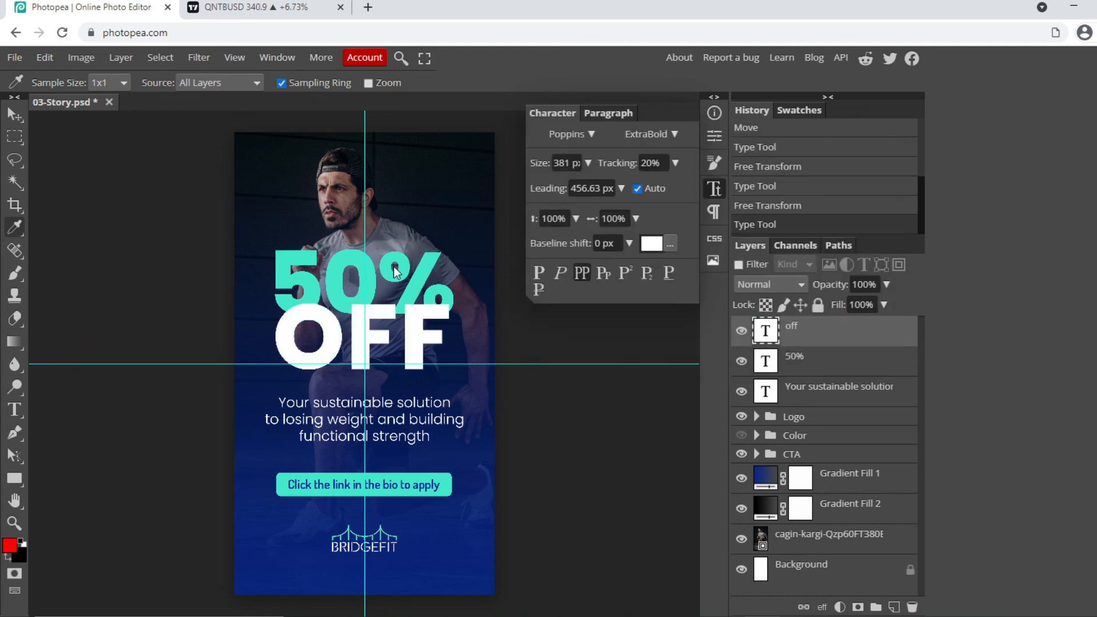
- Recolor the OFF text with the teal 42e8cc sampled from the 50% headline
{"action": "left_click", "coordinate": [654, 245]}
{"action": "left_click_drag", "start_coordinate": [368, 171], "coordinate": [897, 141]}
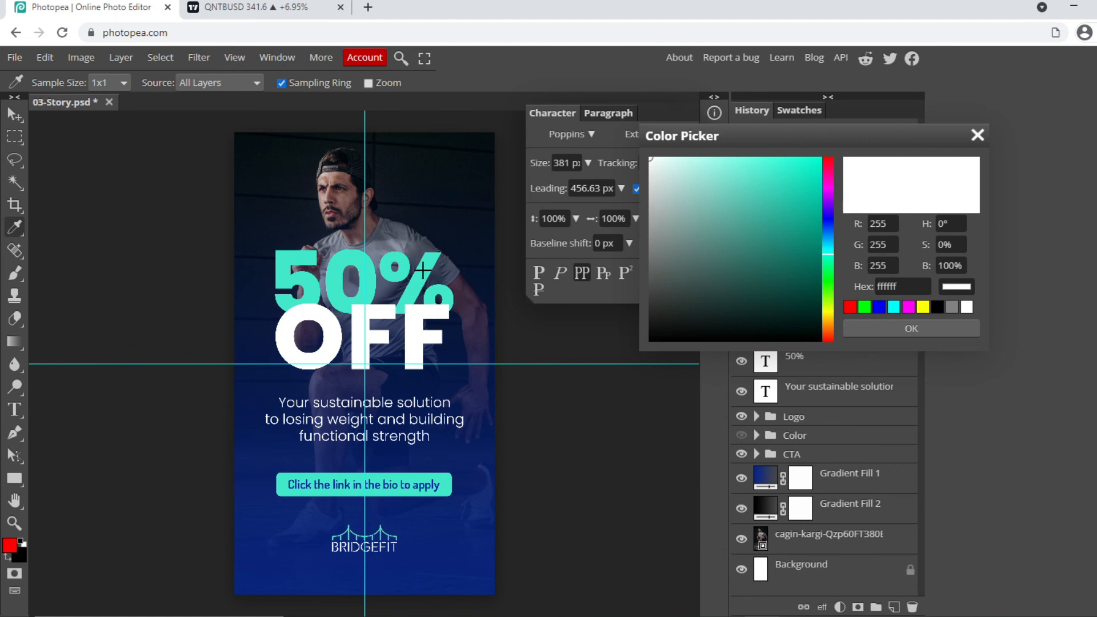
{"action": "left_click", "coordinate": [422, 270]}
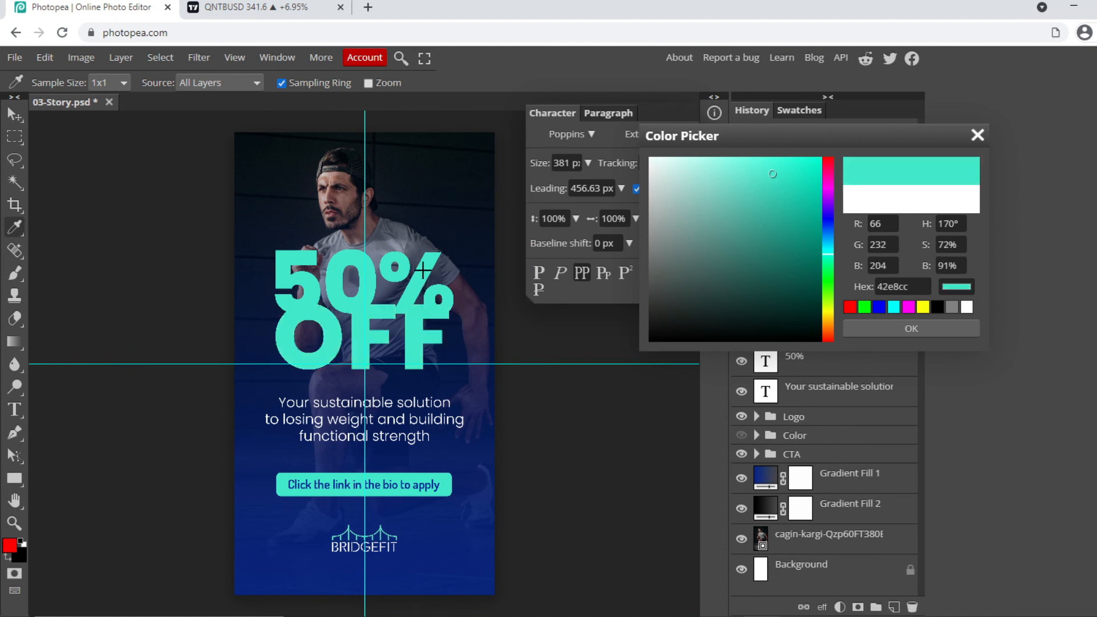
{"action": "left_click", "coordinate": [909, 330]}
- Move the 50% text up clear of OFF, and nudge the OFF text slightly up and left to close the gap
{"action": "left_click", "coordinate": [14, 114]}
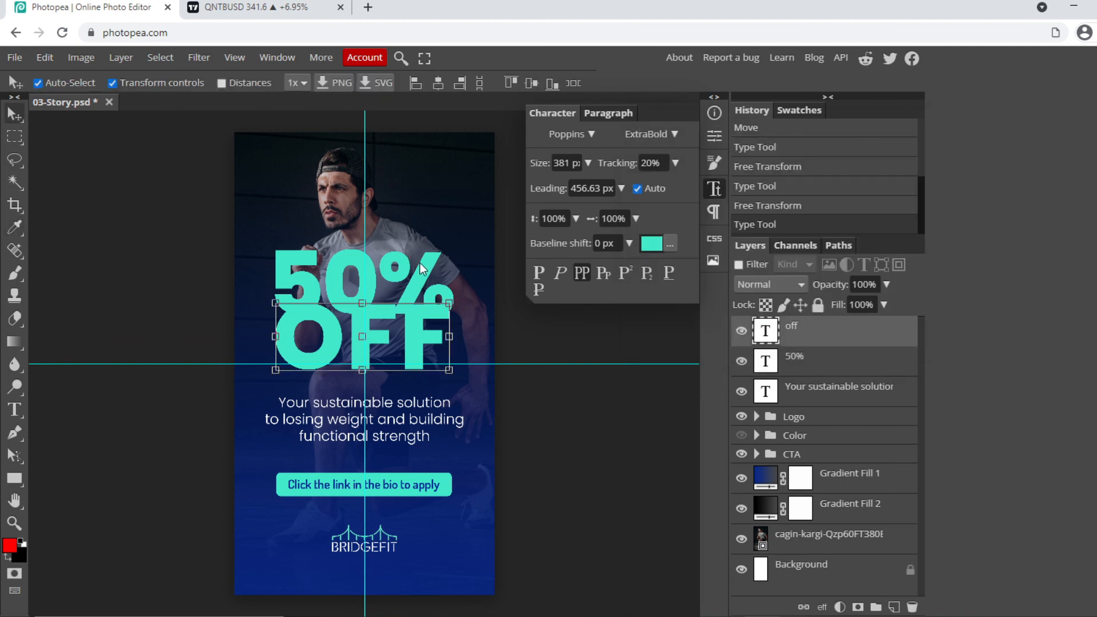
{"action": "left_click", "coordinate": [427, 280]}
{"action": "left_click_drag", "start_coordinate": [426, 275], "coordinate": [426, 249]}
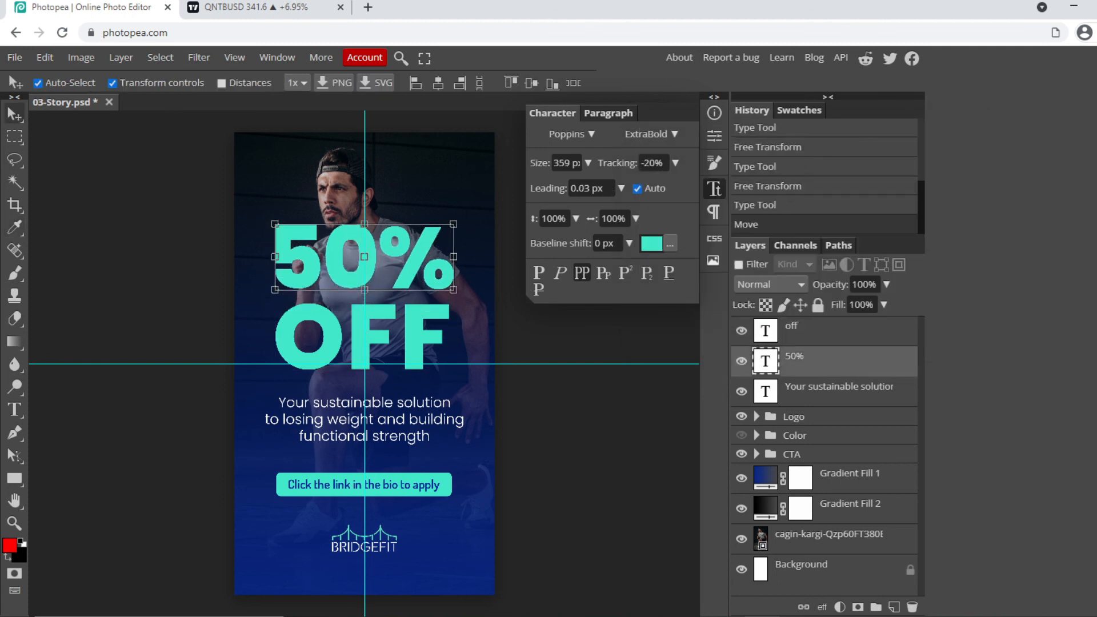
{"action": "left_click", "coordinate": [408, 319]}
{"action": "left_click_drag", "start_coordinate": [408, 318], "coordinate": [403, 314]}
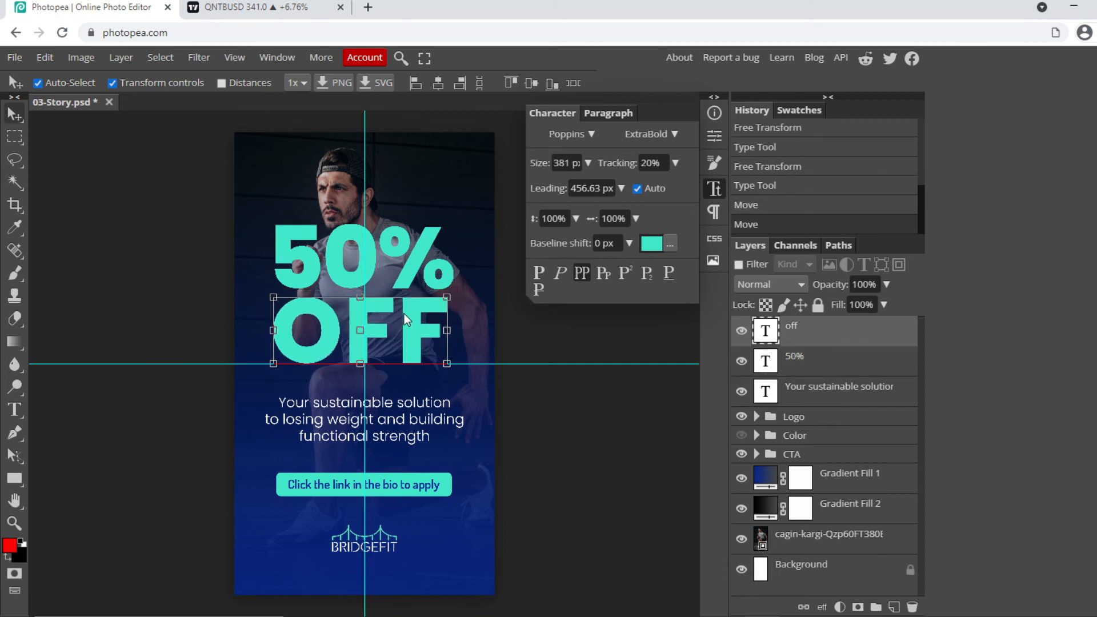
- Change the fill of Shape 3, the button behind "Click the link in the bio to apply", to yellow ffff00
{"action": "left_click", "coordinate": [415, 422]}
{"action": "left_click", "coordinate": [409, 484]}
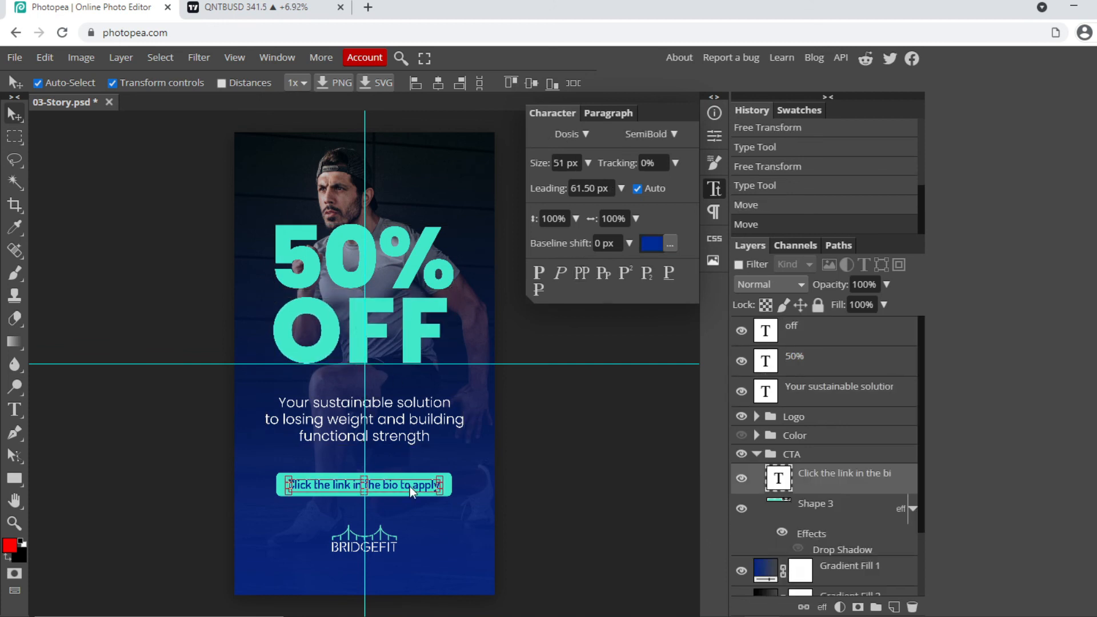
{"action": "left_click", "coordinate": [370, 549]}
{"action": "left_click", "coordinate": [394, 494]}
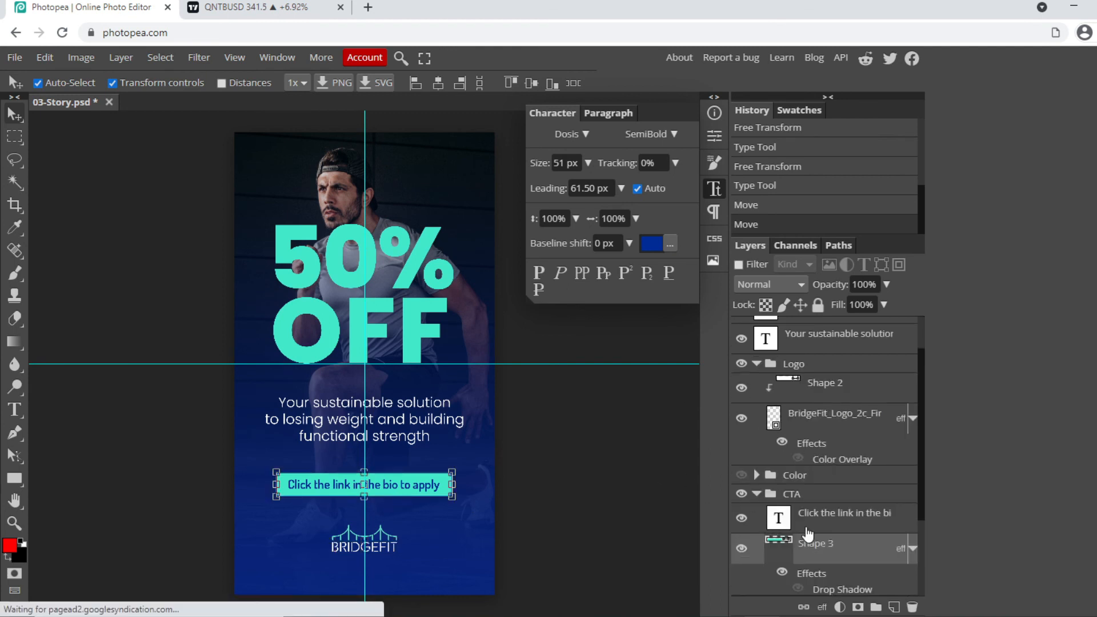
{"action": "scroll", "coordinate": [777, 514], "scroll_direction": "down", "scroll_amount": 2}
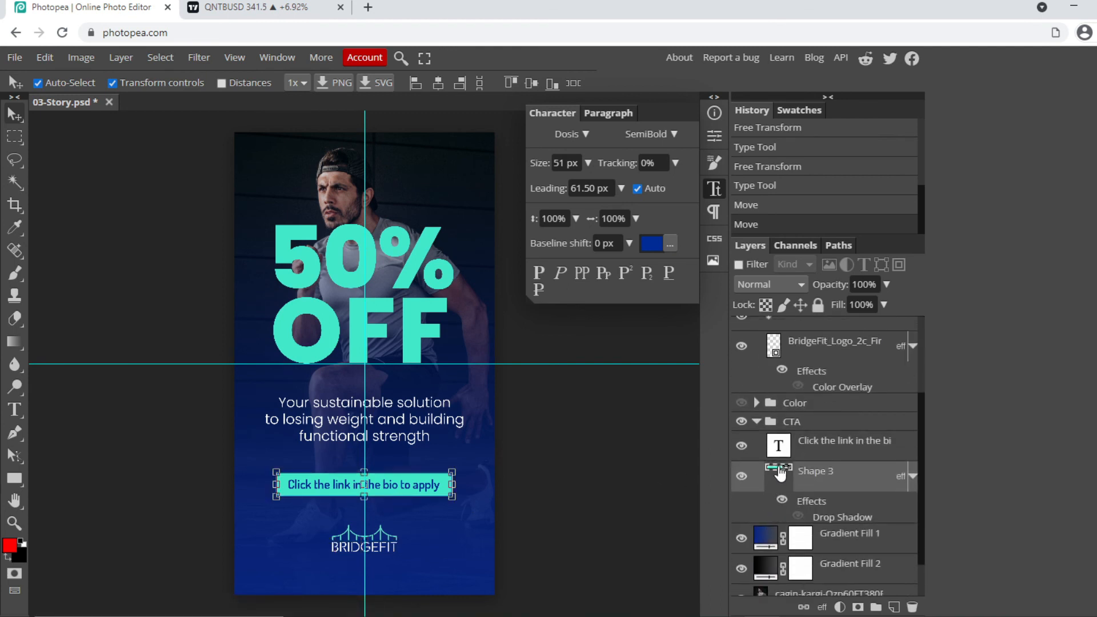
{"action": "double_click", "coordinate": [781, 473]}
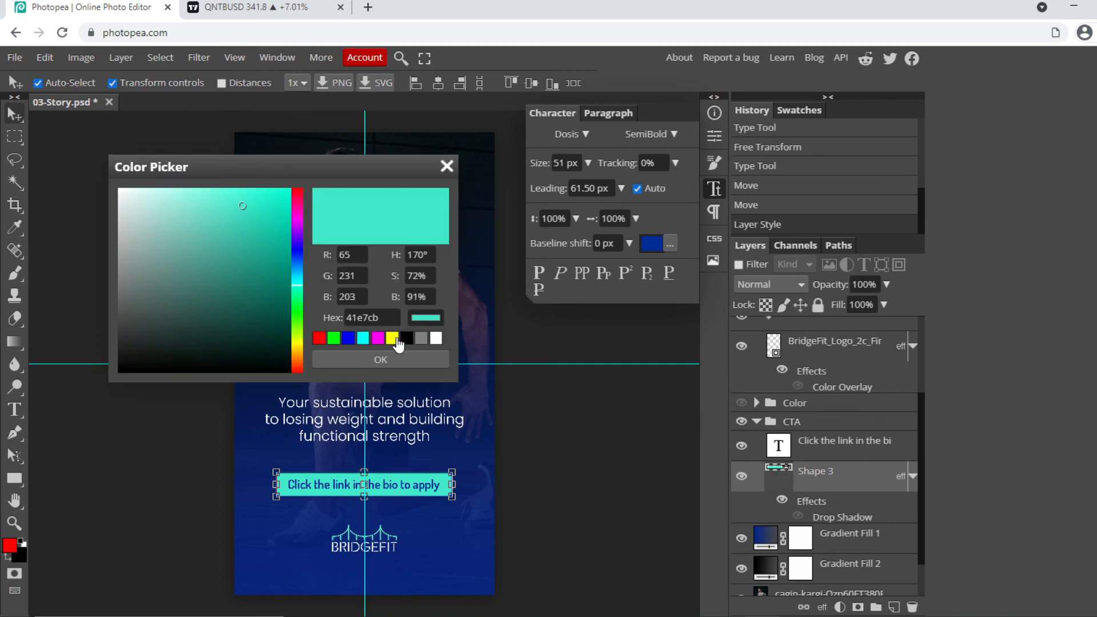
{"action": "left_click", "coordinate": [392, 338]}
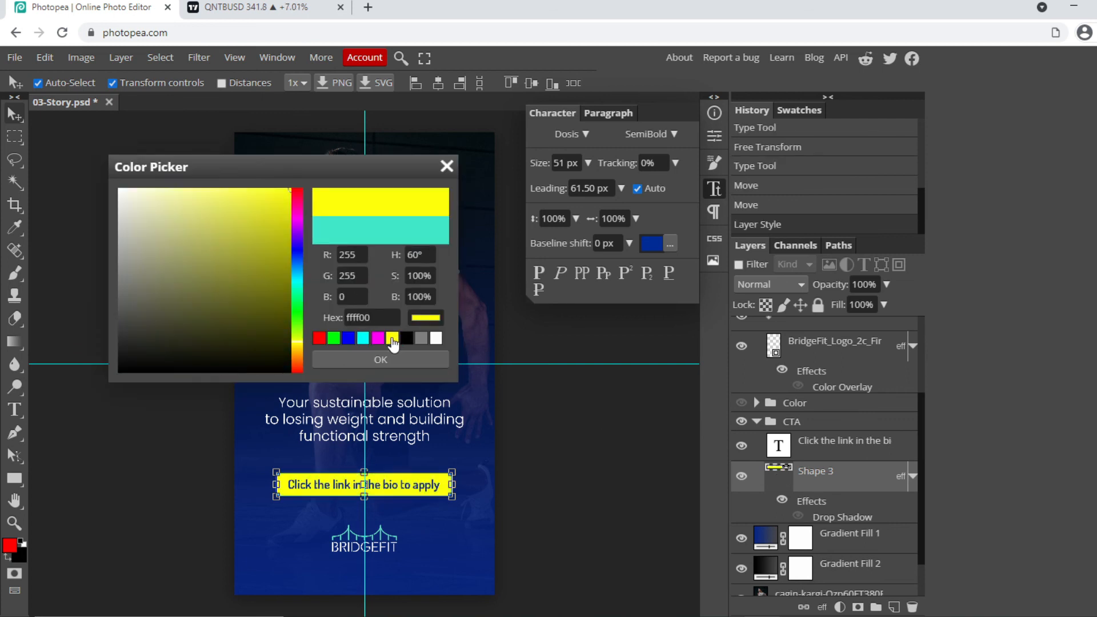
{"action": "double_click", "coordinate": [375, 319]}
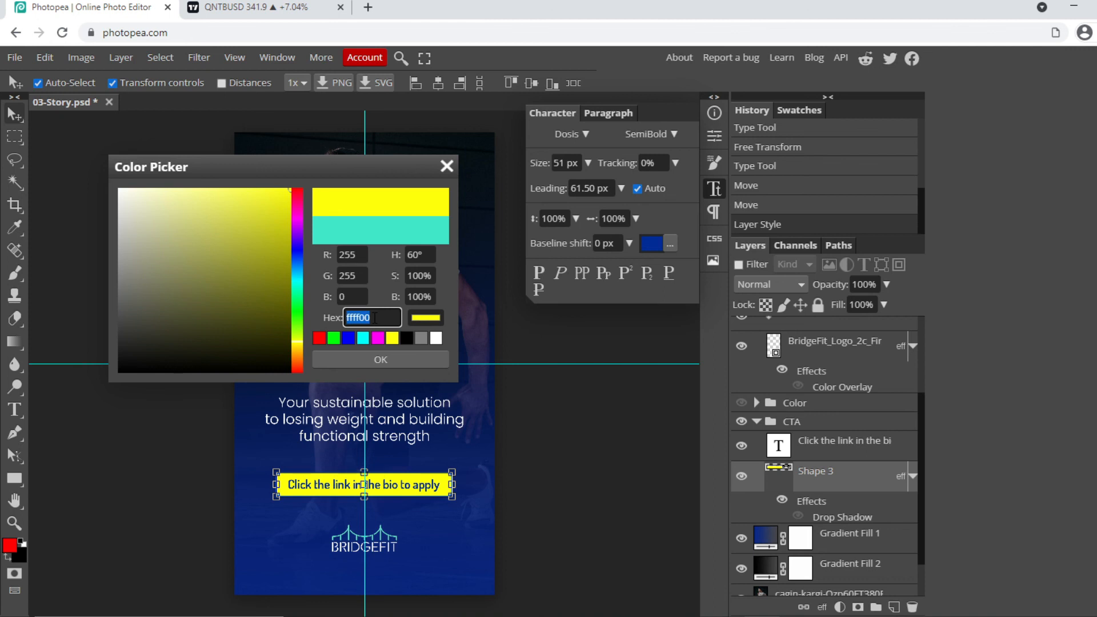
{"action": "type", "text": "25"}
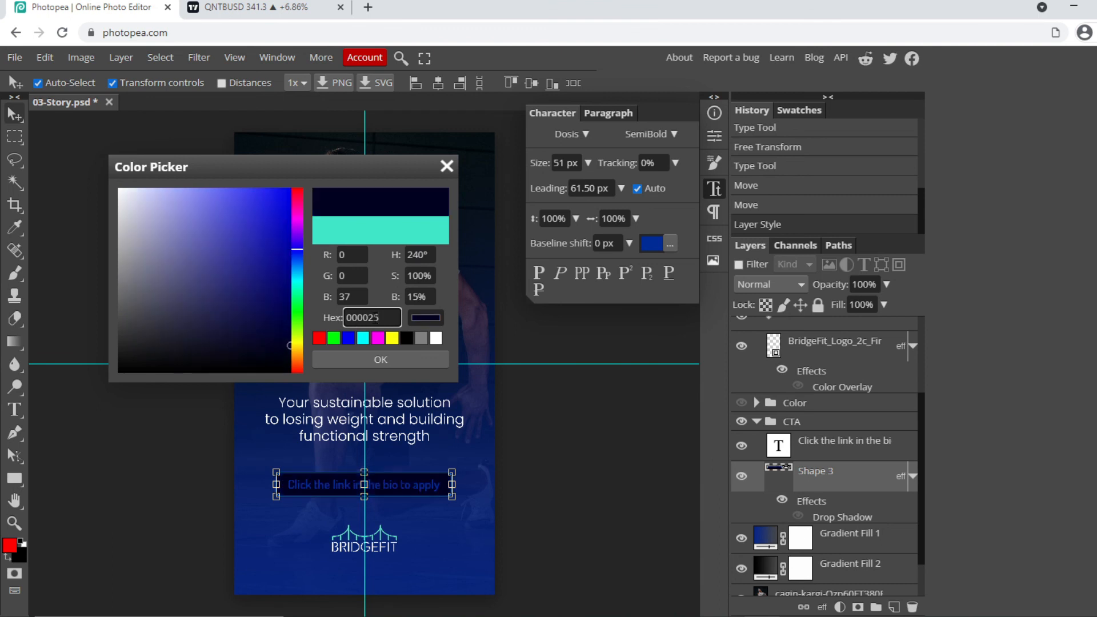
{"action": "left_click_drag", "start_coordinate": [385, 319], "coordinate": [347, 318]}
- Return the button shape's fill to the yellow swatch ffff00 and apply the color
{"action": "left_click", "coordinate": [394, 338]}
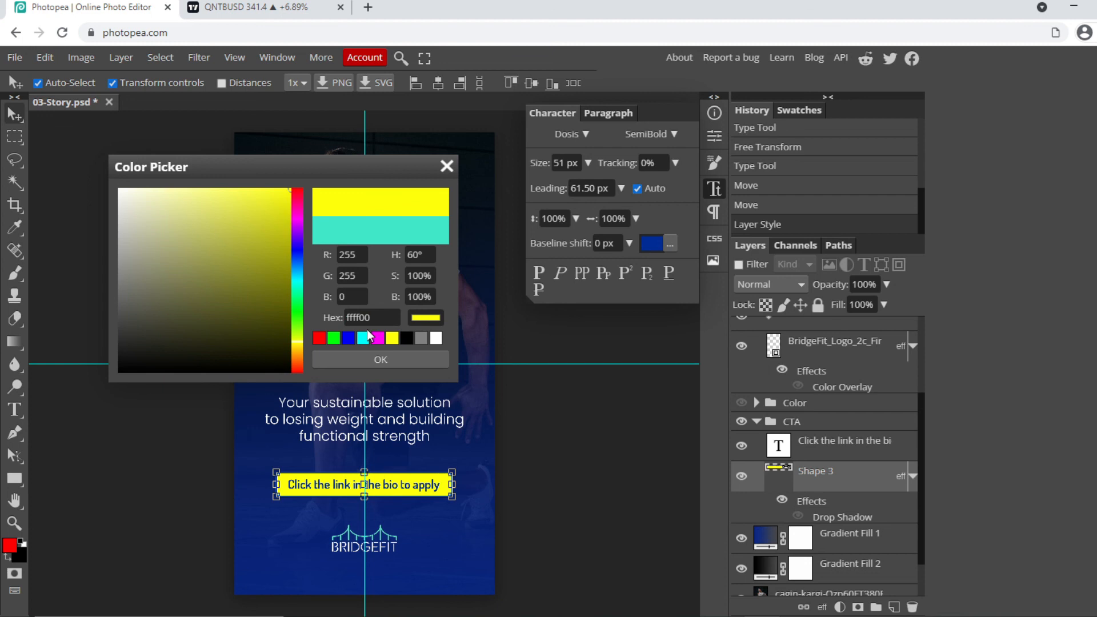
{"action": "left_click", "coordinate": [381, 339]}
{"action": "left_click", "coordinate": [392, 339]}
{"action": "left_click", "coordinate": [388, 357]}
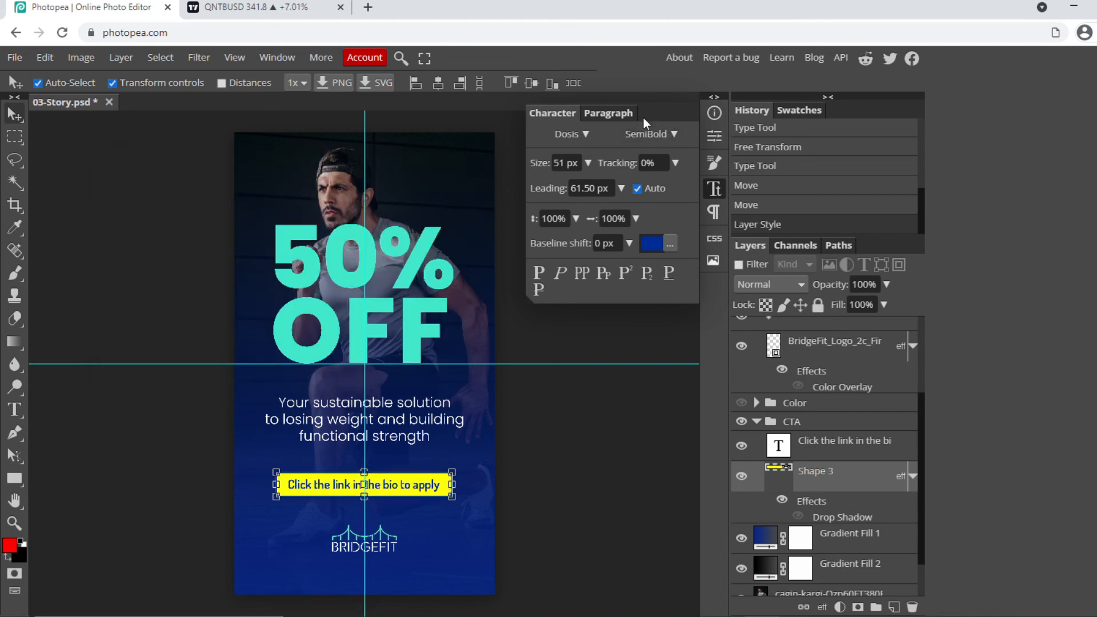
- Recolor both the 50% and OFF headline texts to yellow ffff00, and put away the text formatting options
{"action": "left_click", "coordinate": [409, 252]}
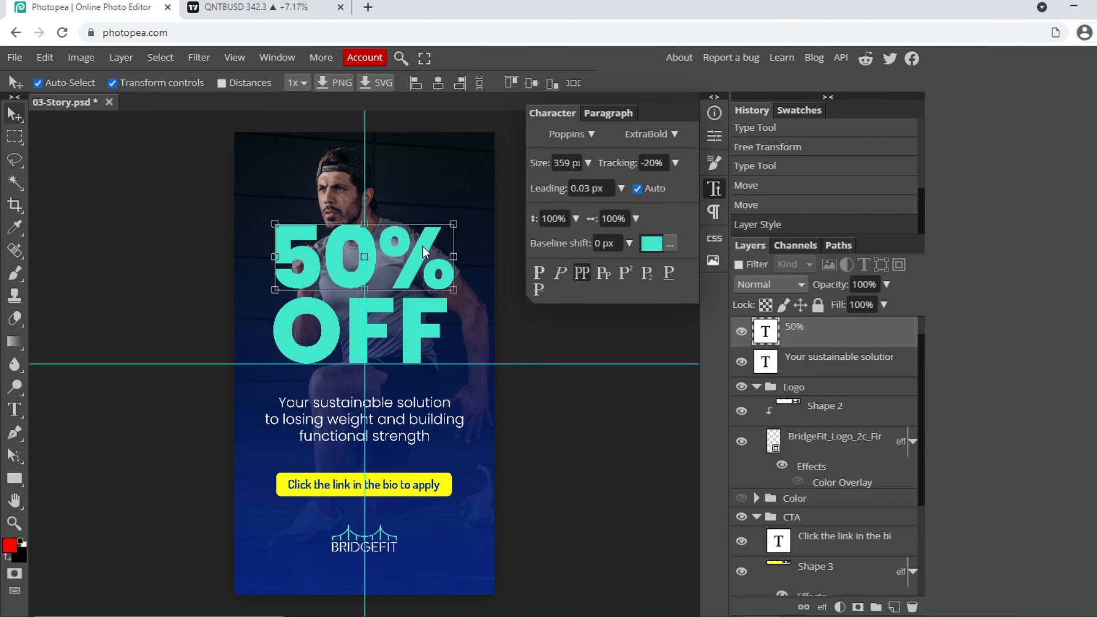
{"action": "left_click", "coordinate": [652, 244]}
{"action": "left_click", "coordinate": [393, 339]}
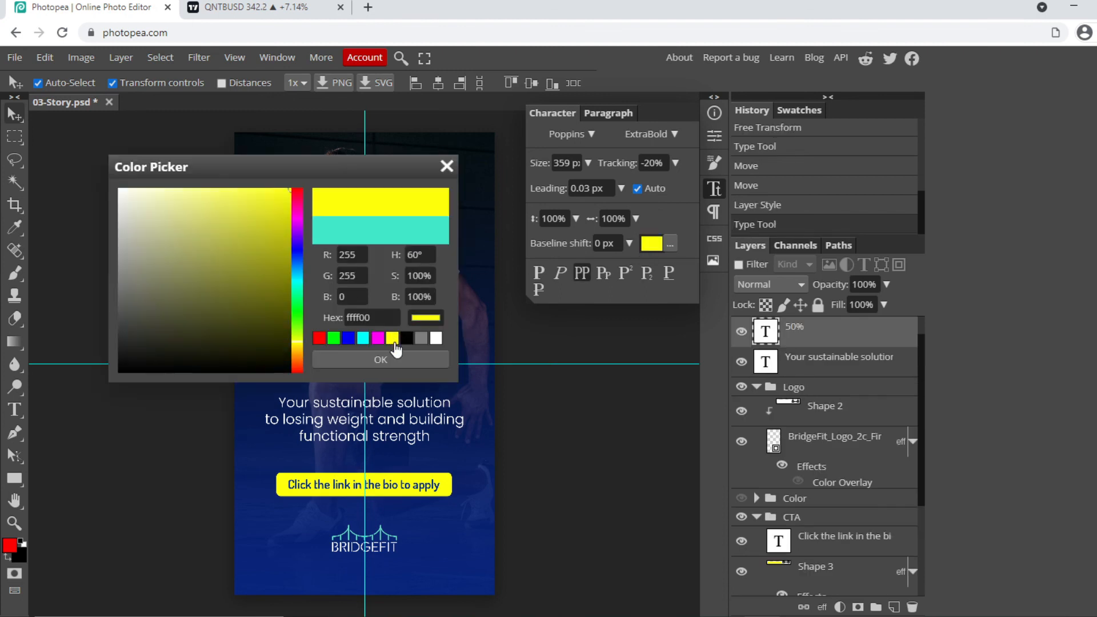
{"action": "left_click", "coordinate": [399, 360]}
{"action": "left_click", "coordinate": [414, 324]}
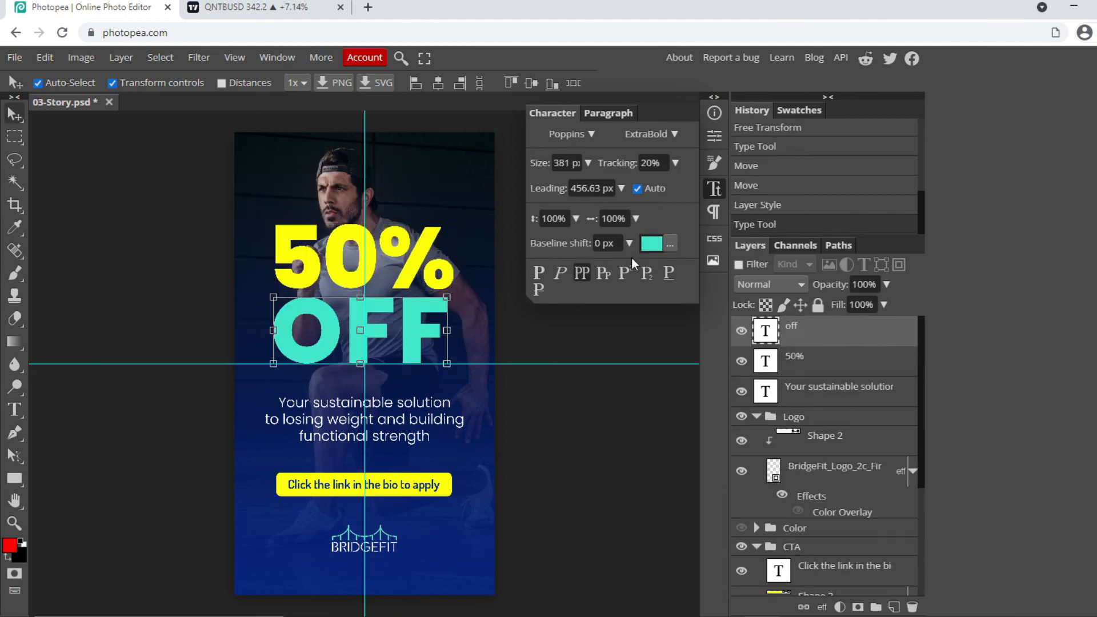
{"action": "left_click", "coordinate": [651, 243]}
{"action": "left_click", "coordinate": [392, 338]}
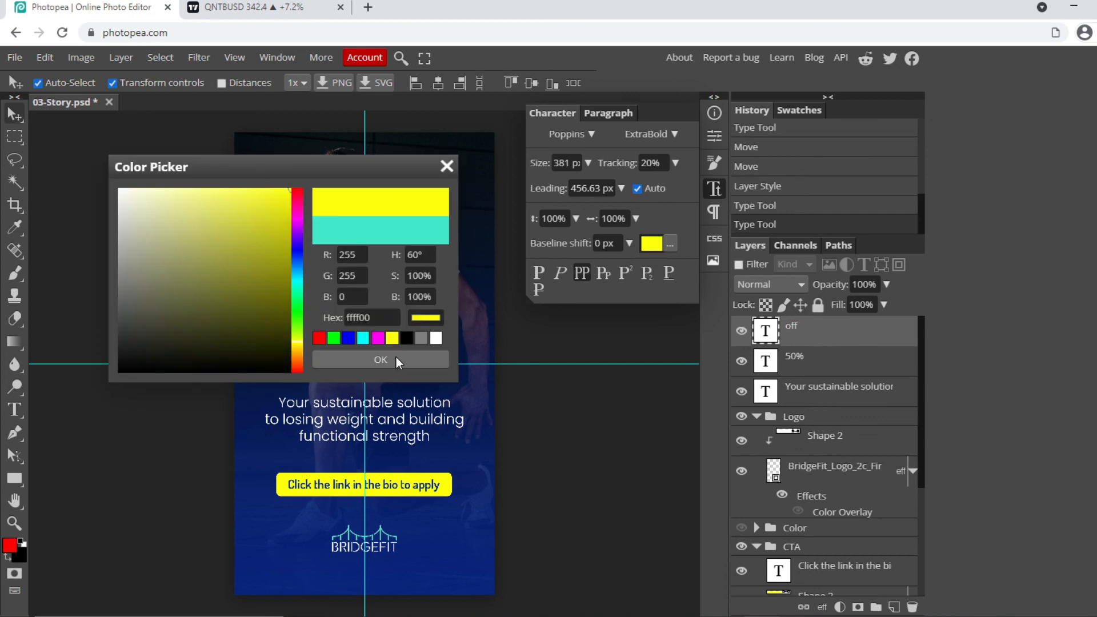
{"action": "left_click", "coordinate": [396, 358]}
{"action": "left_click", "coordinate": [713, 195]}
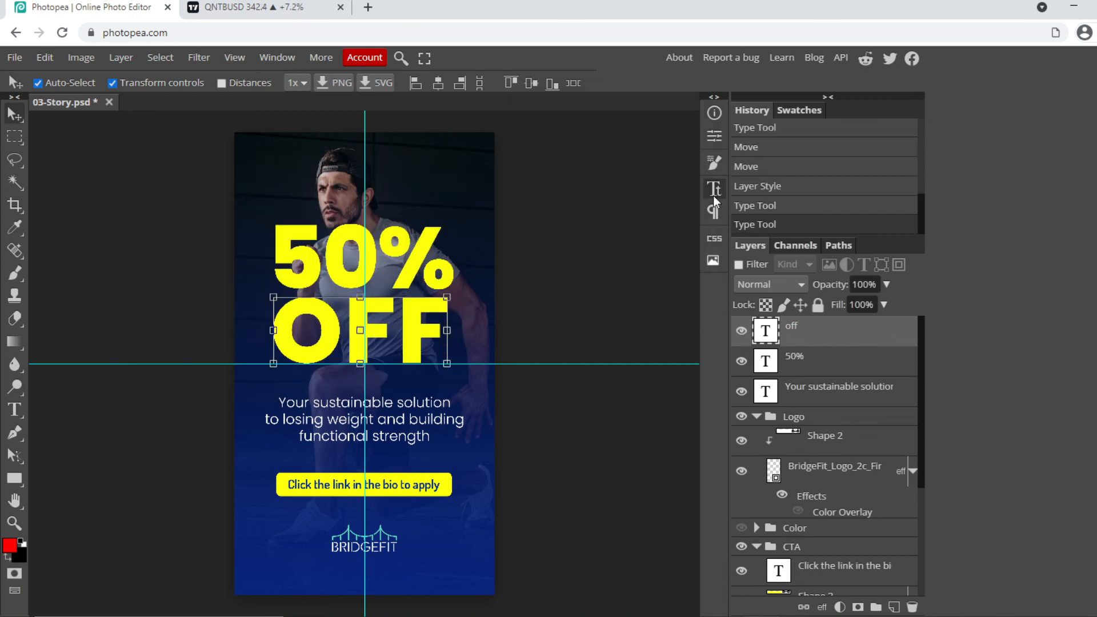
- Delete the athlete photo layer directly above the Background layer
{"action": "left_click", "coordinate": [588, 238]}
{"action": "scroll", "coordinate": [854, 430], "scroll_direction": "down", "scroll_amount": 1}
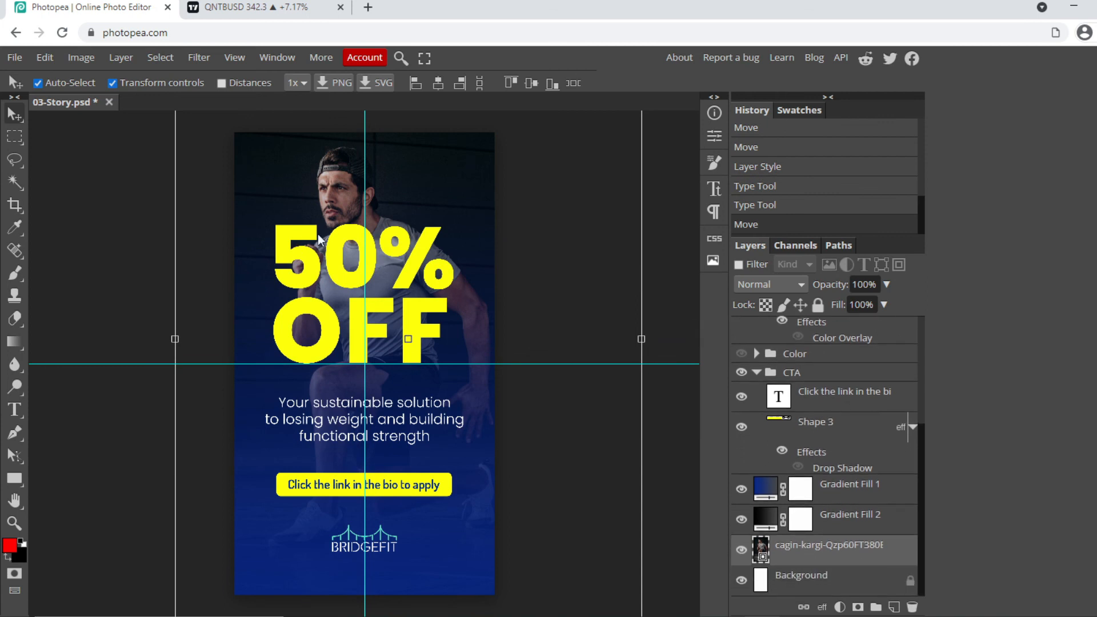
{"action": "key", "text": "ctrl+minus"}
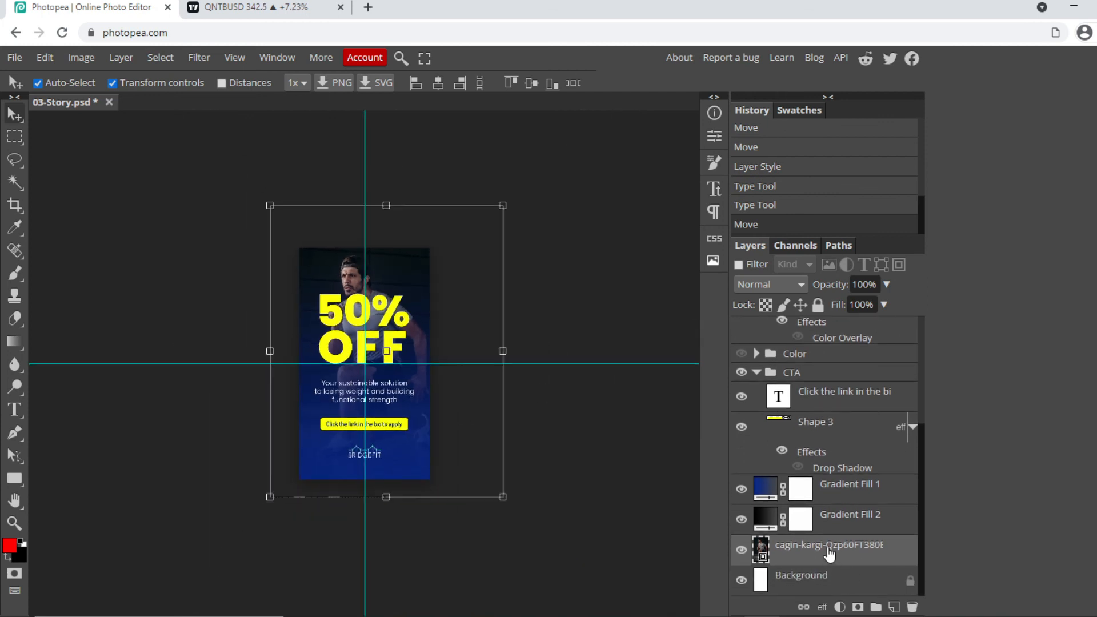
{"action": "key", "text": "Delete"}
- Find Unsplash with a web search in a new browser tab and open its home page
{"action": "left_click", "coordinate": [368, 7]}
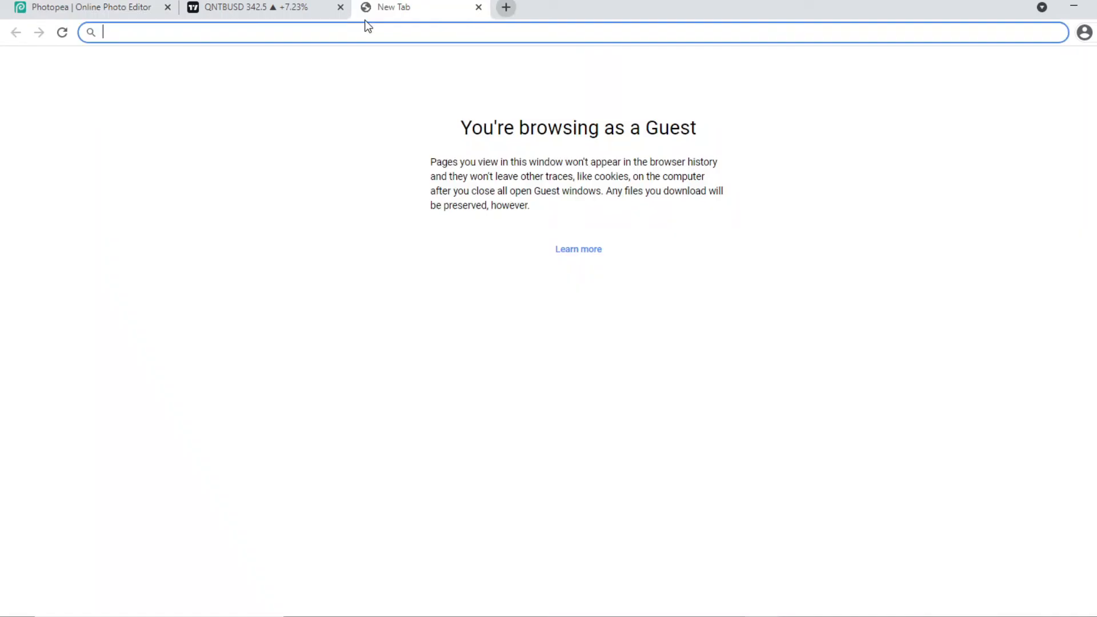
{"action": "type", "text": "UNSPLASH"}
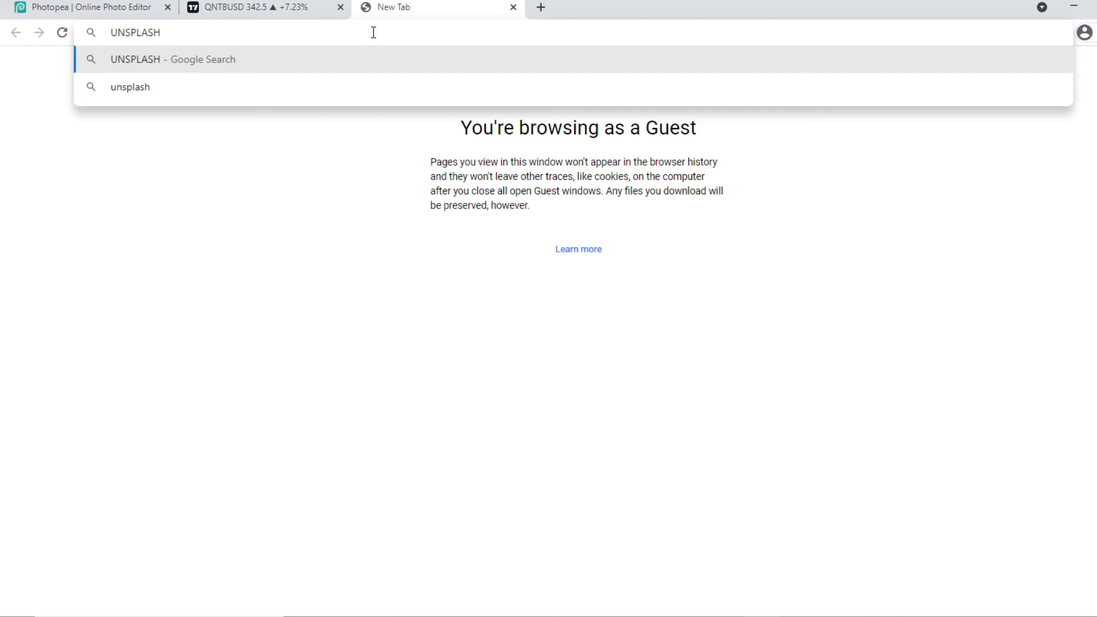
{"action": "key", "text": "Return"}
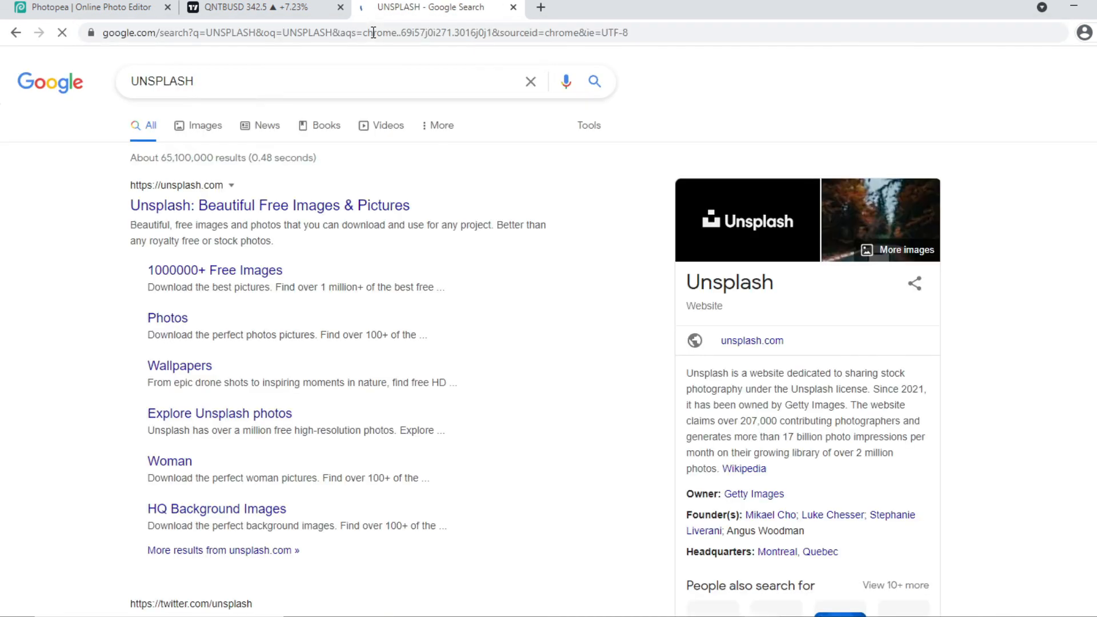
{"action": "left_click", "coordinate": [286, 206]}
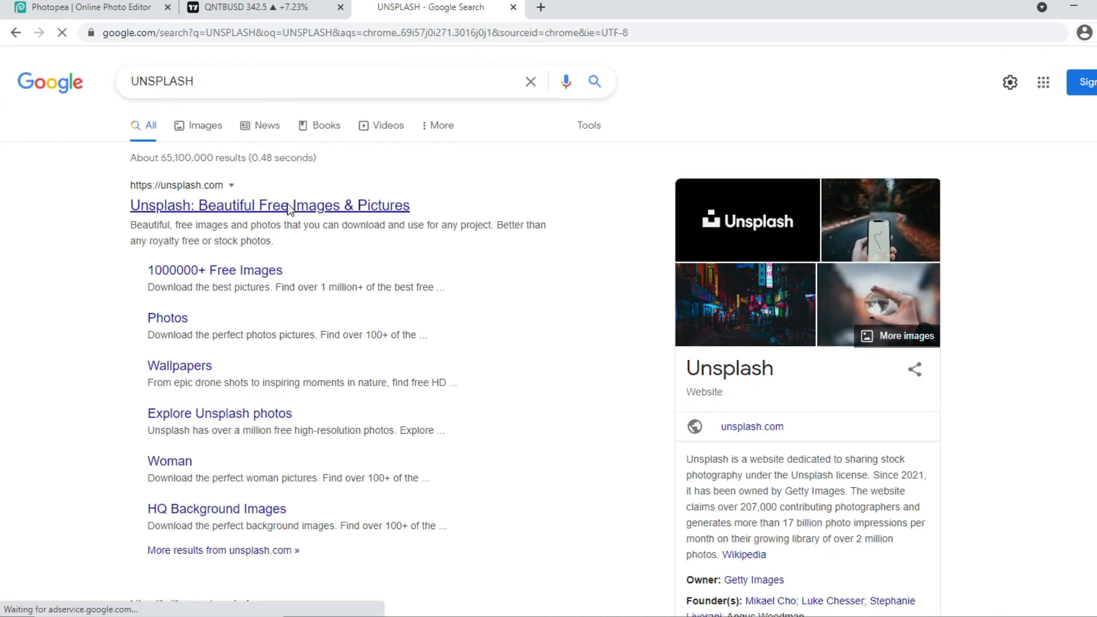
- Search Unsplash for "fitness" and look through the photos
{"action": "left_click", "coordinate": [291, 68]}
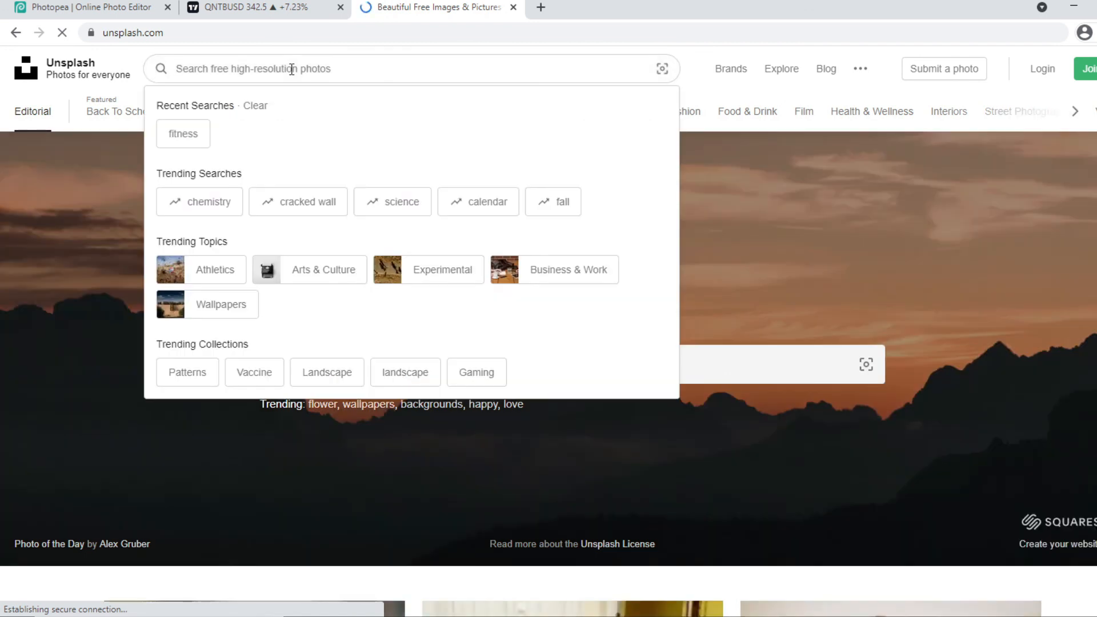
{"action": "type", "text": "fitness"}
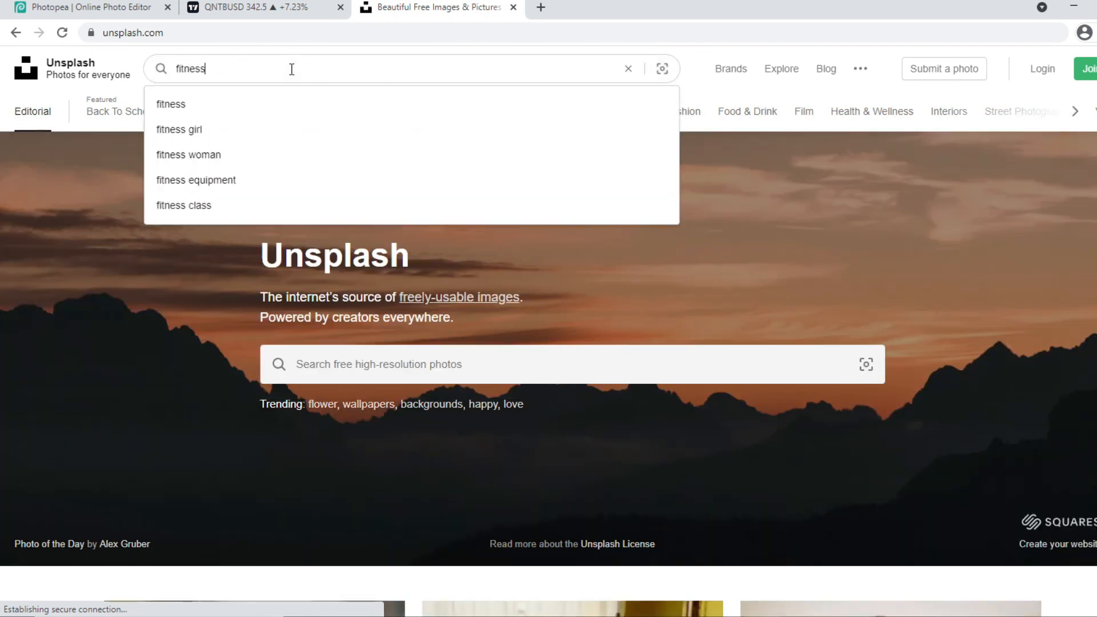
{"action": "key", "text": "Return"}
{"action": "scroll", "coordinate": [420, 228], "scroll_direction": "down", "scroll_amount": 4}
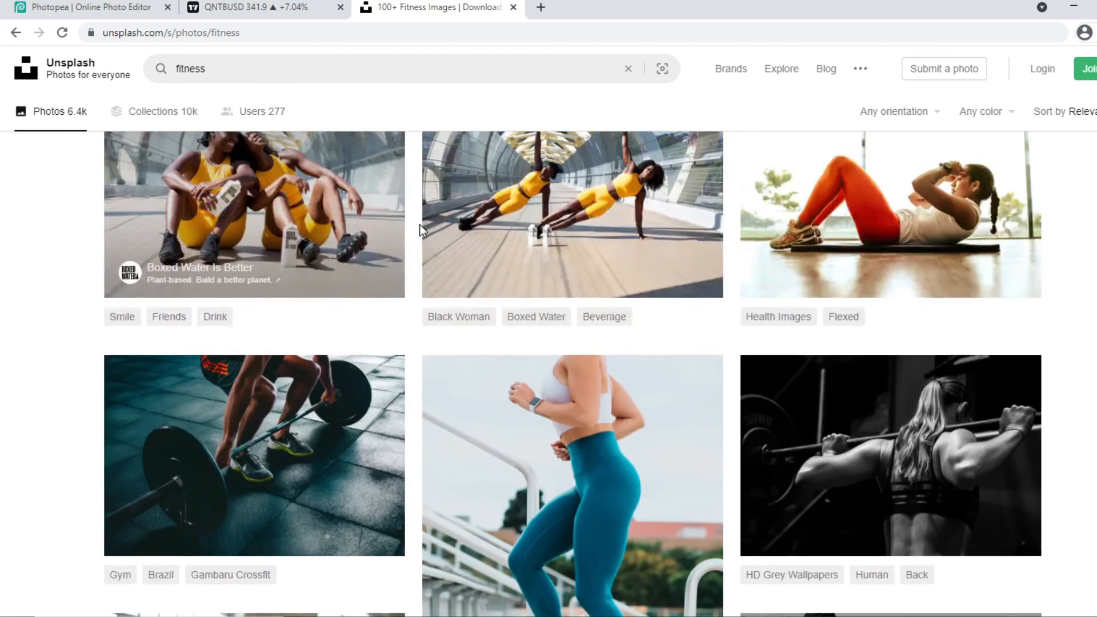
- Find the photo of the woman jumping near a white wall, enlarge it and copy the image
{"action": "scroll", "coordinate": [420, 224], "scroll_direction": "down", "scroll_amount": 6}
{"action": "scroll", "coordinate": [609, 287], "scroll_direction": "down", "scroll_amount": 9}
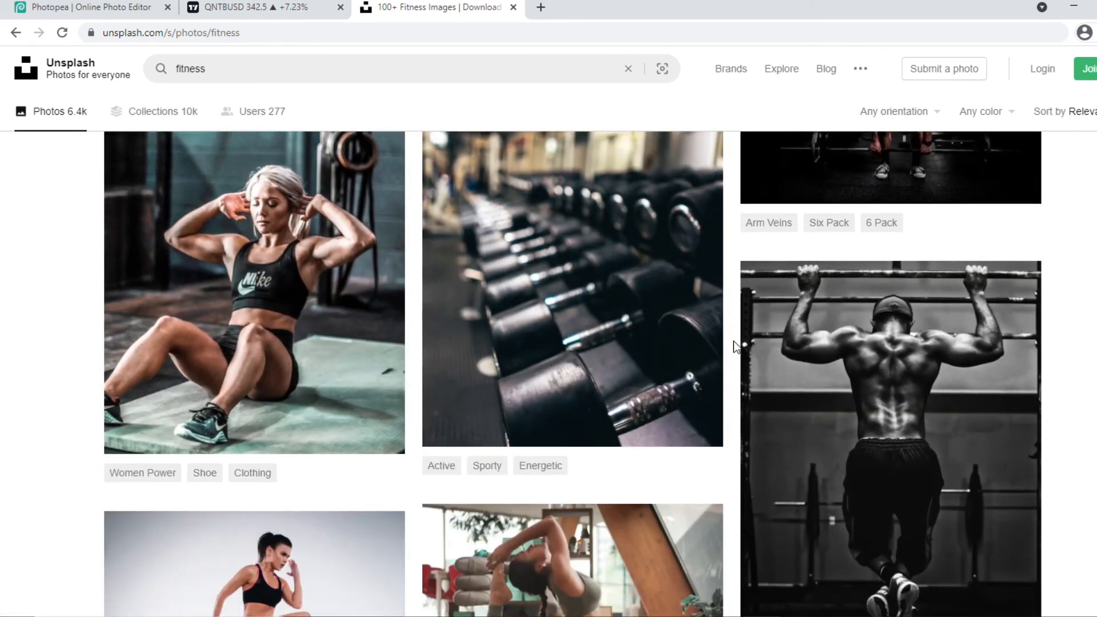
{"action": "scroll", "coordinate": [792, 324], "scroll_direction": "down", "scroll_amount": 3}
{"action": "scroll", "coordinate": [793, 323], "scroll_direction": "down", "scroll_amount": 4}
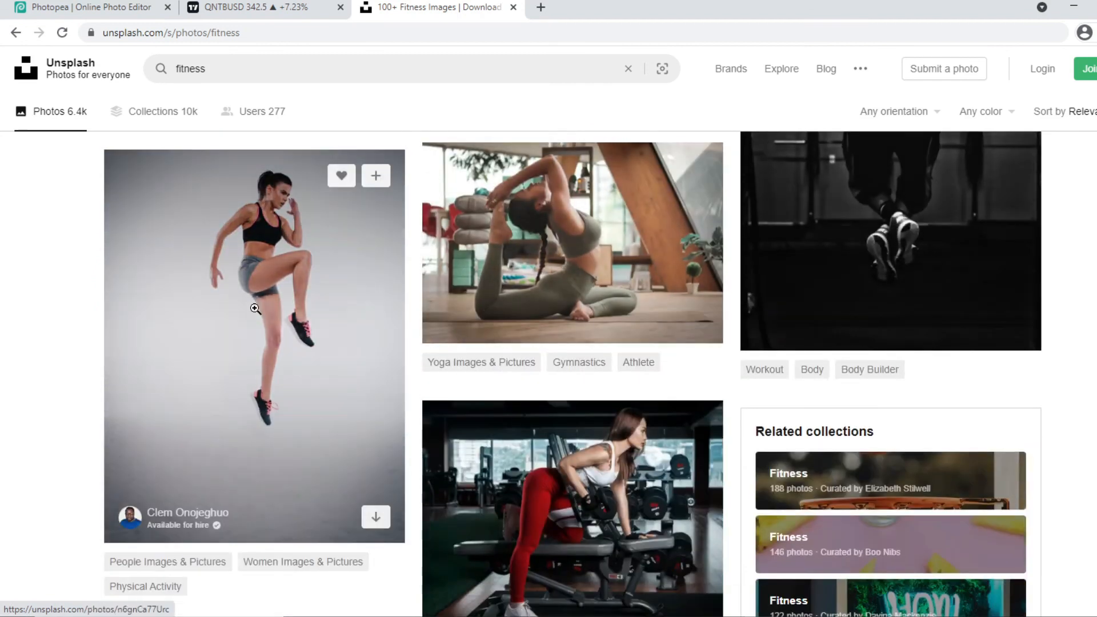
{"action": "scroll", "coordinate": [713, 373], "scroll_direction": "down", "scroll_amount": 3}
{"action": "scroll", "coordinate": [318, 269], "scroll_direction": "up", "scroll_amount": 5}
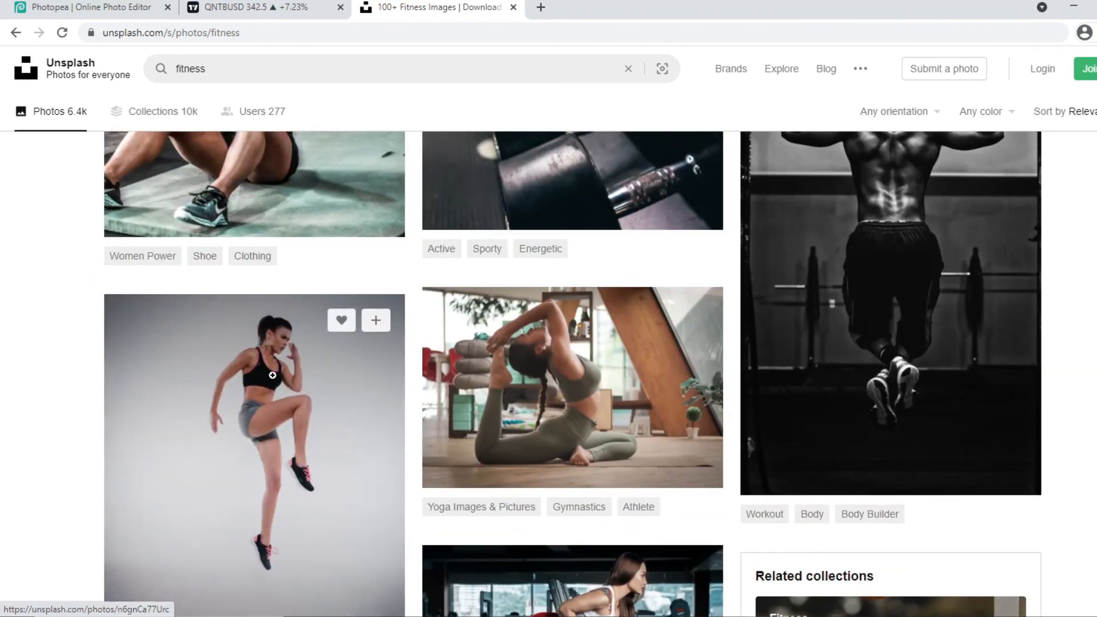
{"action": "scroll", "coordinate": [261, 256], "scroll_direction": "down", "scroll_amount": 4}
{"action": "left_click", "coordinate": [260, 255]}
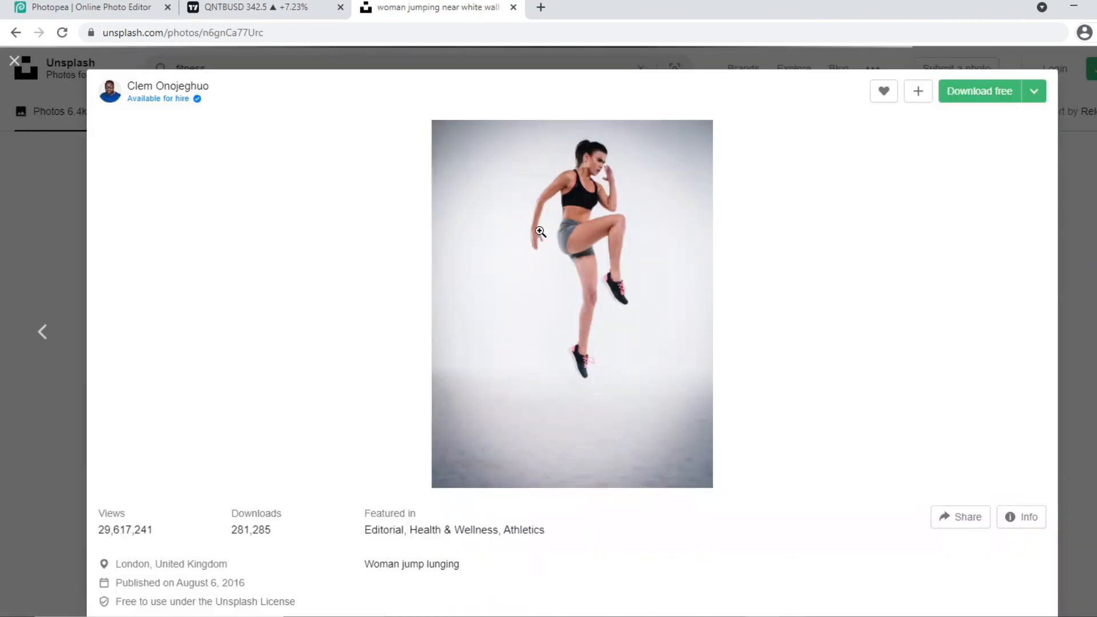
{"action": "left_click", "coordinate": [617, 241]}
{"action": "scroll", "coordinate": [594, 243], "scroll_direction": "down", "scroll_amount": 1}
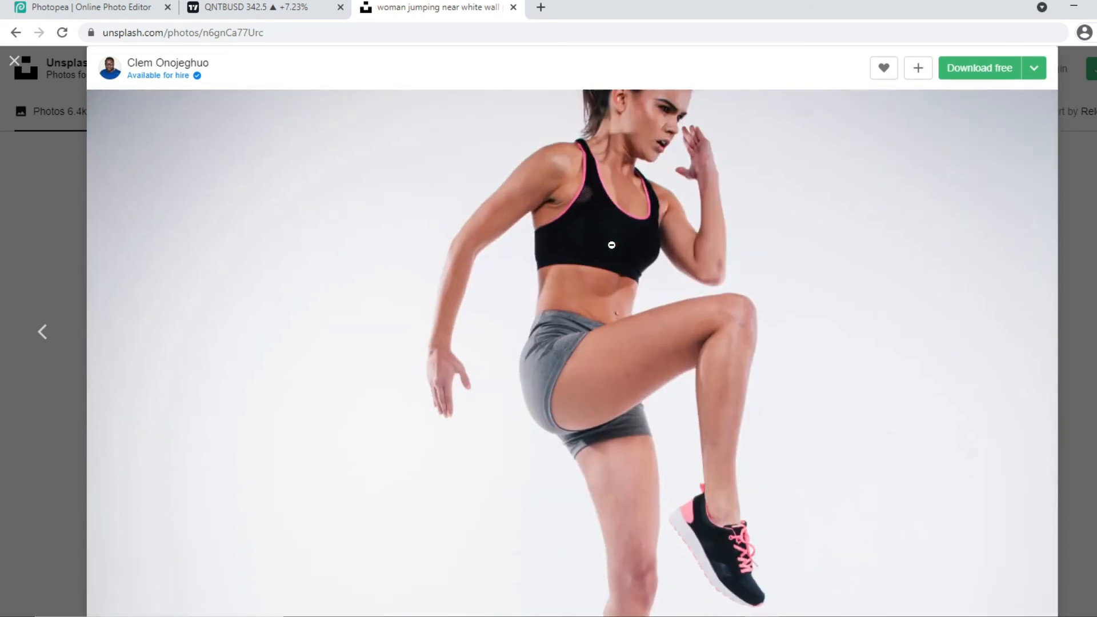
{"action": "right_click", "coordinate": [579, 246]}
{"action": "left_click", "coordinate": [620, 293]}
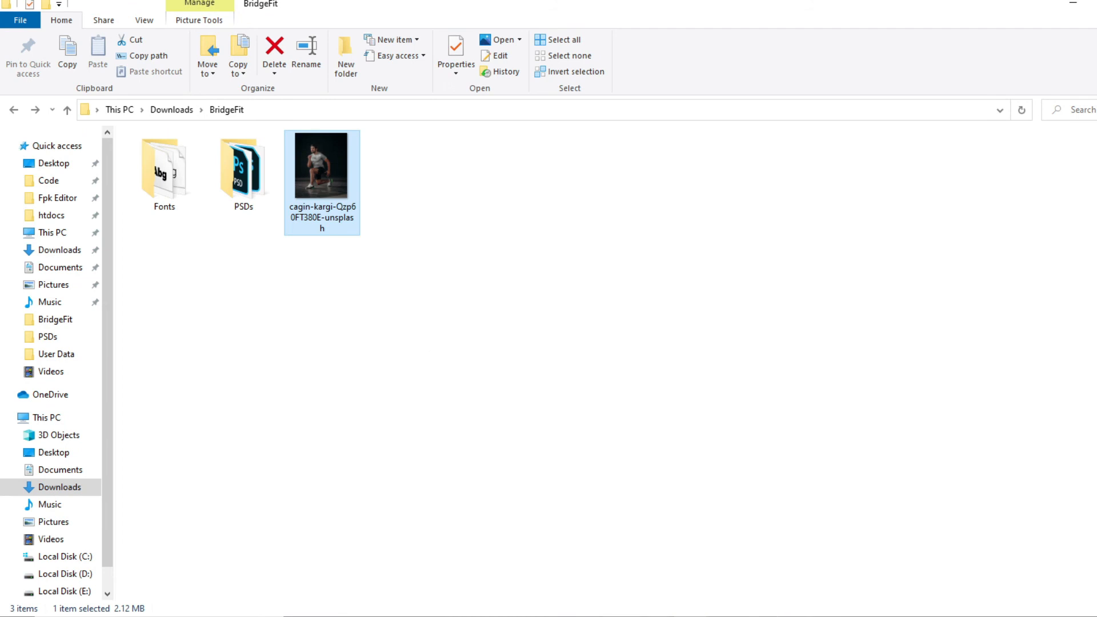
- Return to Photopea and paste the copied photo above the Background layer of 03-Story.psd, allowing clipboard access
{"action": "mouse_move", "coordinate": [764, 616]}
{"action": "left_click", "coordinate": [764, 582]}
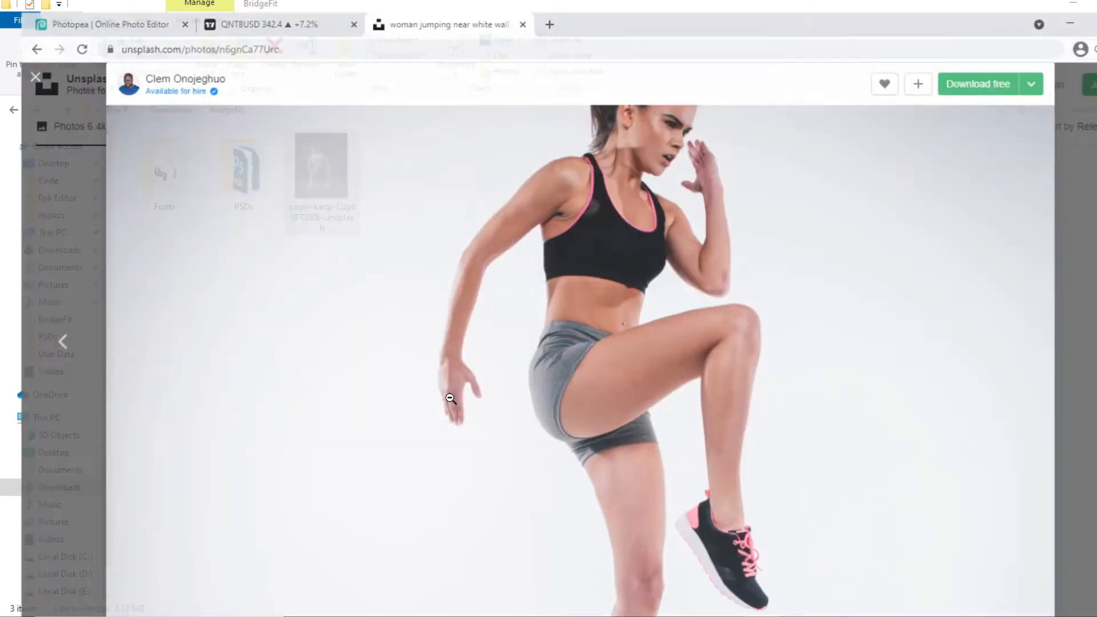
{"action": "left_click", "coordinate": [74, 6]}
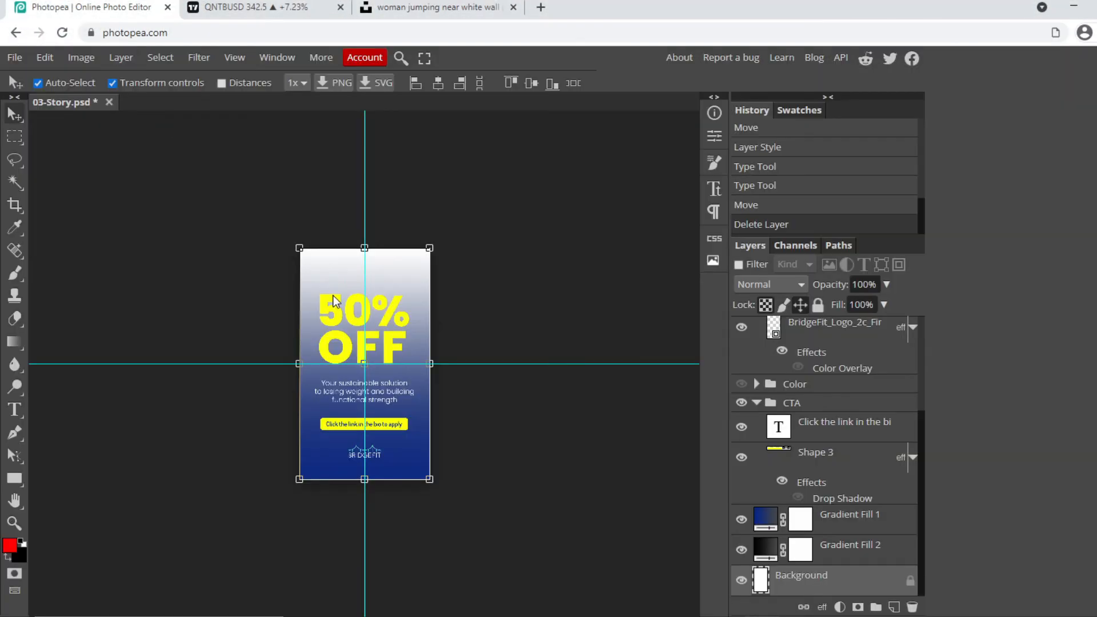
{"action": "key", "text": "ctrl+v"}
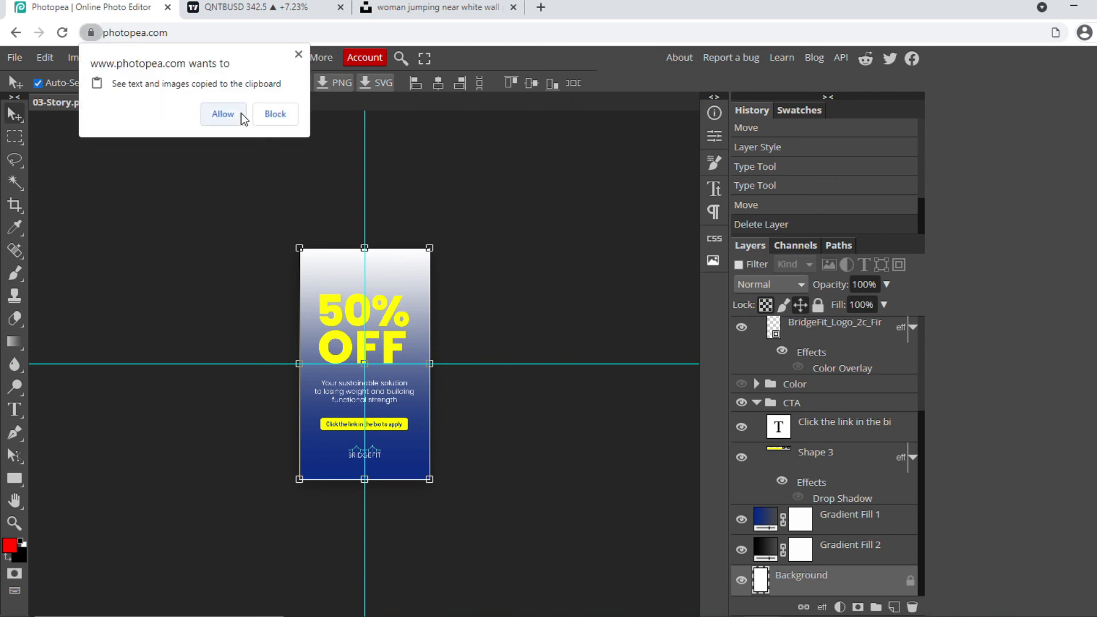
{"action": "left_click", "coordinate": [223, 114]}
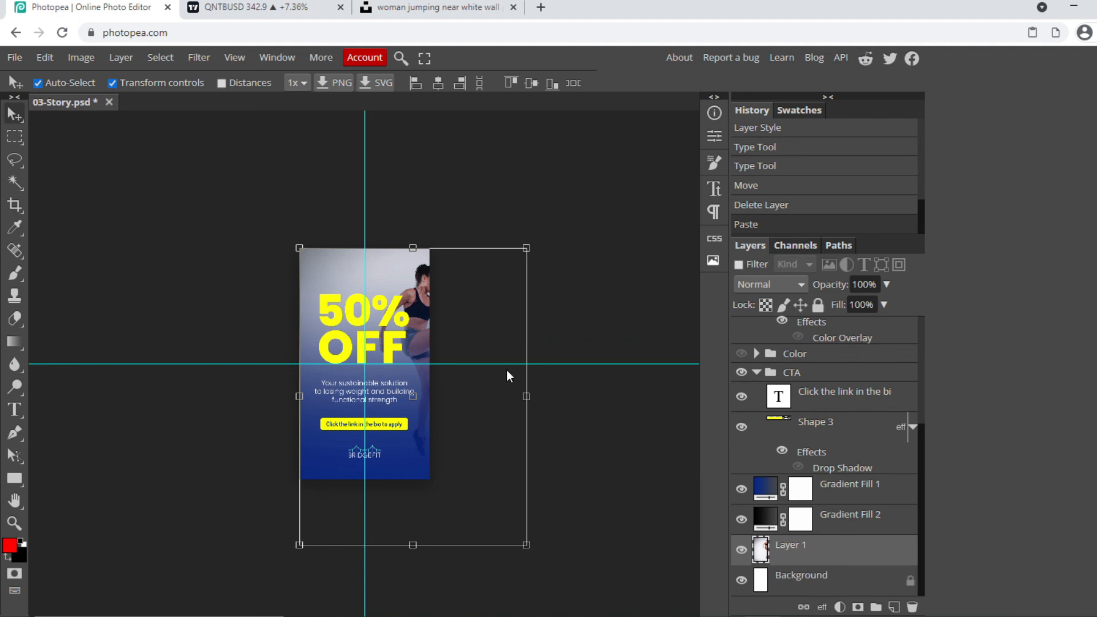
- Move the pasted photo so the athlete stands centred behind the 50% OFF headline
{"action": "key", "text": "ctrl+plus"}
{"action": "key", "text": "ctrl+plus"}
{"action": "key", "text": "ctrl+minus"}
{"action": "left_click_drag", "start_coordinate": [461, 291], "coordinate": [403, 296]}
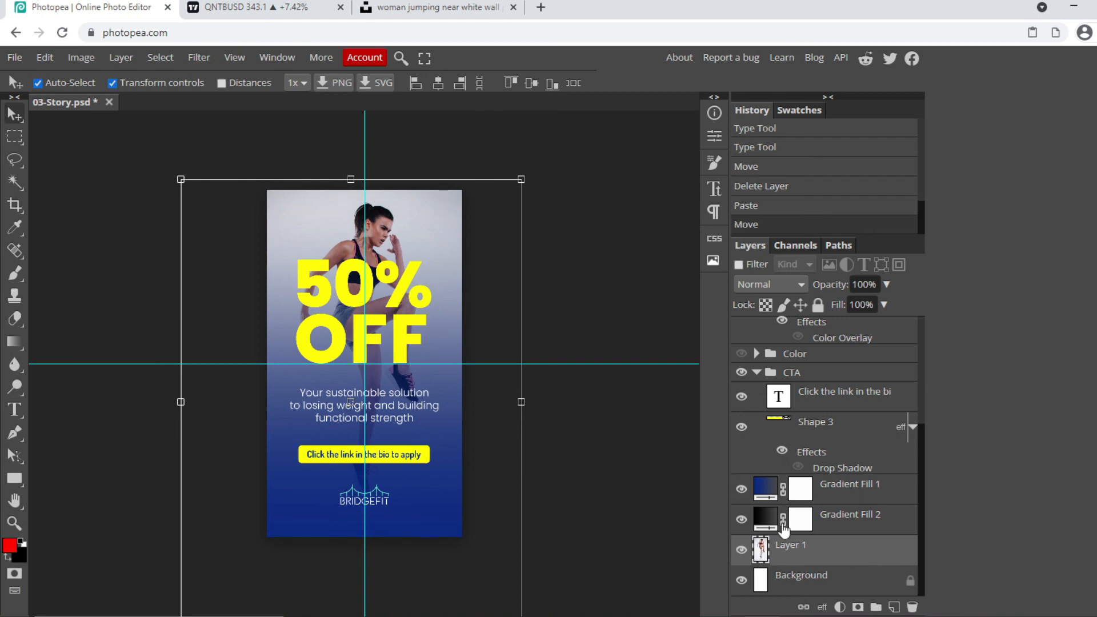
- Hide the Gradient Fill 1 and Gradient Fill 2 layers, comparing the photo with and without the blue gradient
{"action": "left_click", "coordinate": [741, 520]}
{"action": "left_click", "coordinate": [741, 491]}
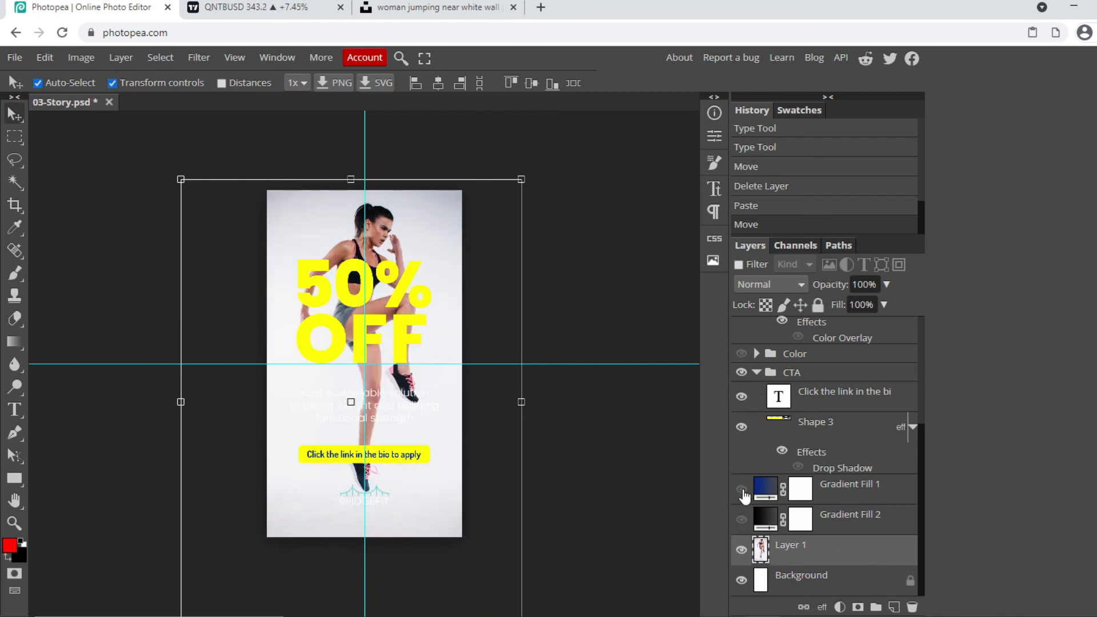
{"action": "left_click", "coordinate": [742, 491]}
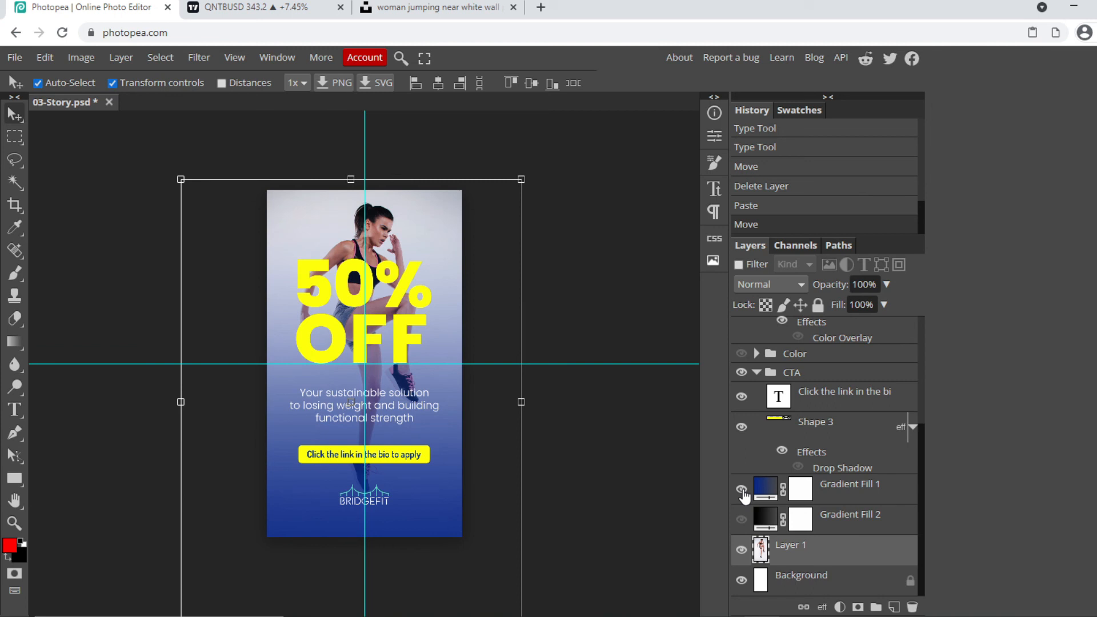
{"action": "left_click", "coordinate": [741, 491]}
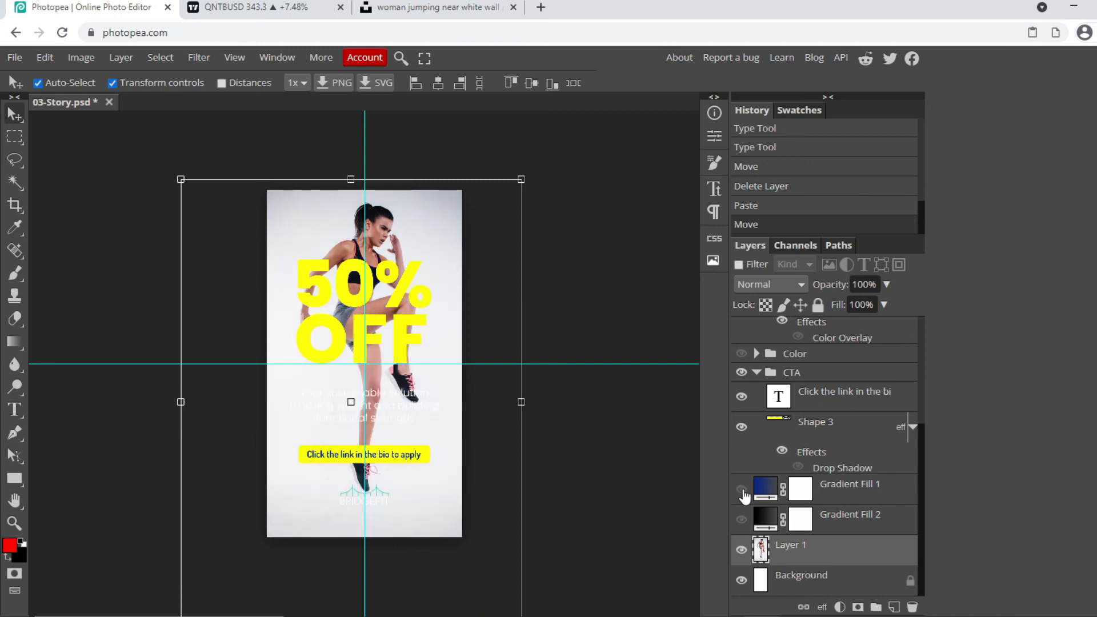
- Add a Color Fill layer in blue 0000ff directly above the athlete photo
{"action": "left_click", "coordinate": [840, 606]}
{"action": "left_click", "coordinate": [842, 139]}
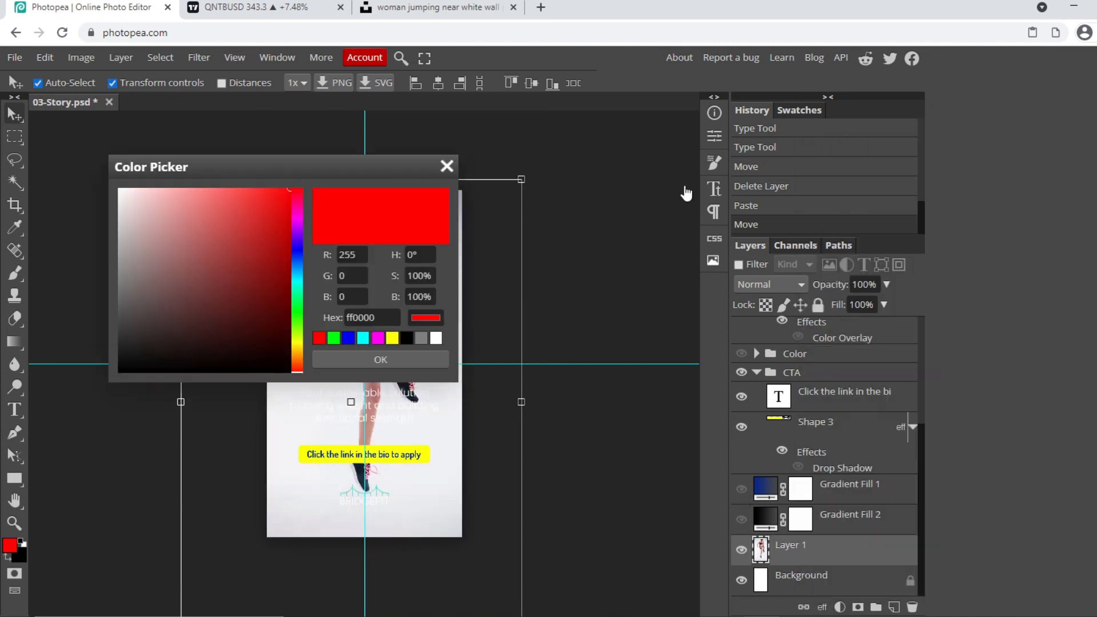
{"action": "left_click", "coordinate": [348, 338]}
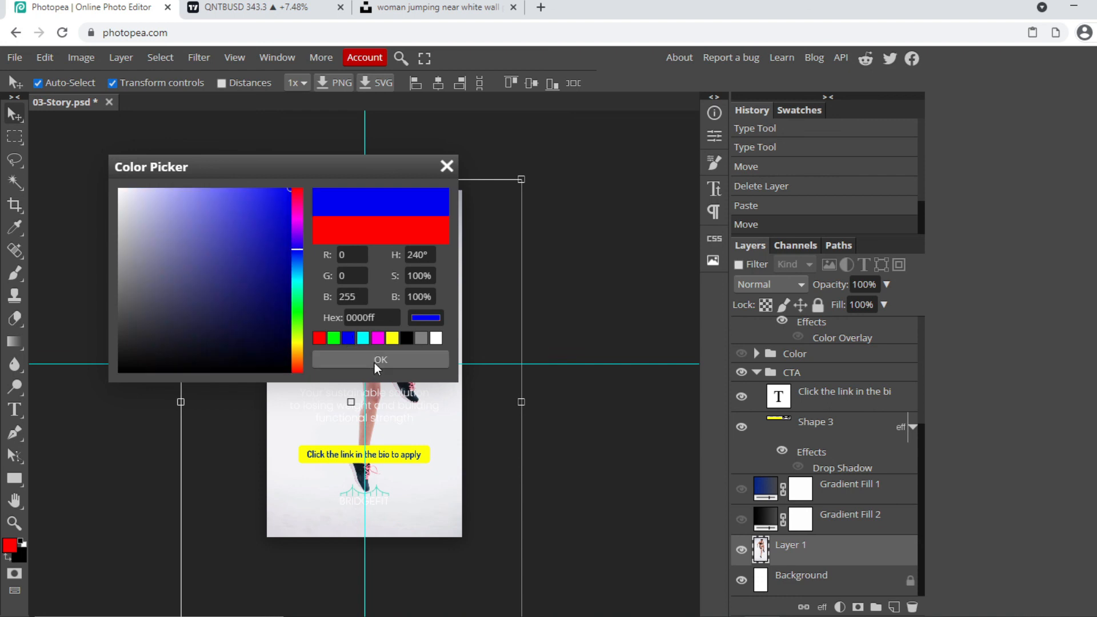
{"action": "left_click", "coordinate": [375, 361]}
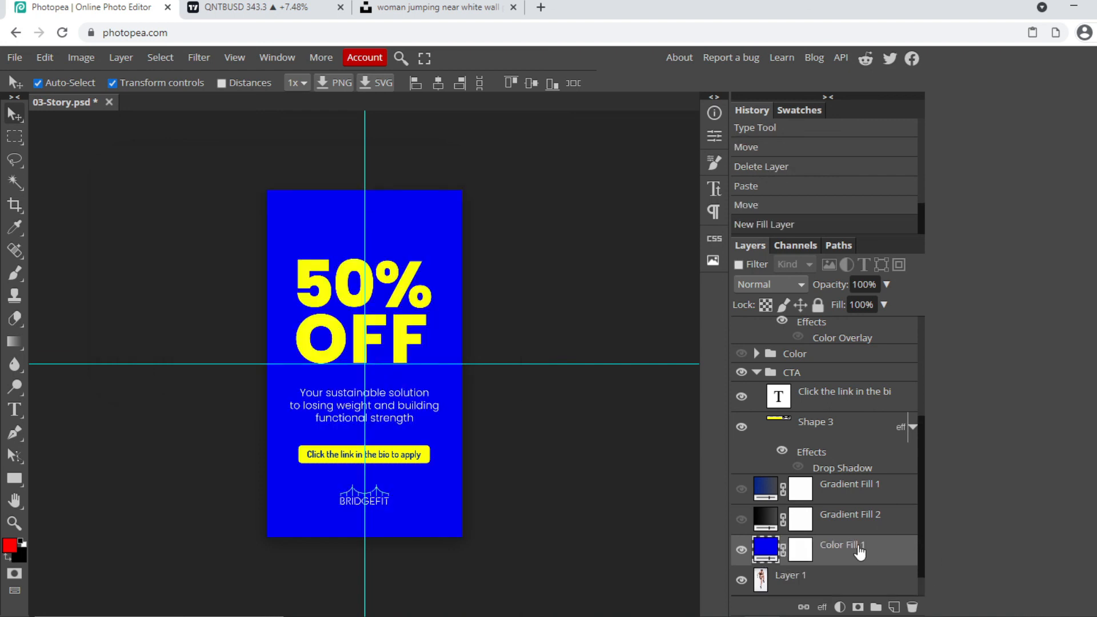
- Try the Multiply, Screen and Overlay blend modes on the blue Color Fill layer
{"action": "left_click", "coordinate": [784, 282]}
{"action": "left_click", "coordinate": [767, 354]}
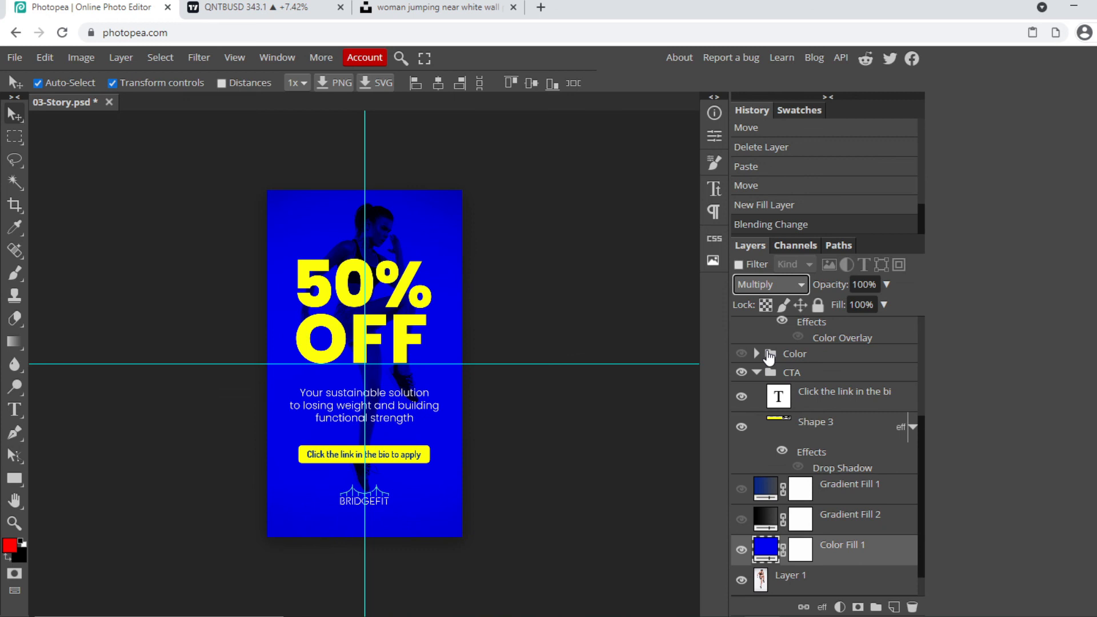
{"action": "left_click", "coordinate": [780, 286]}
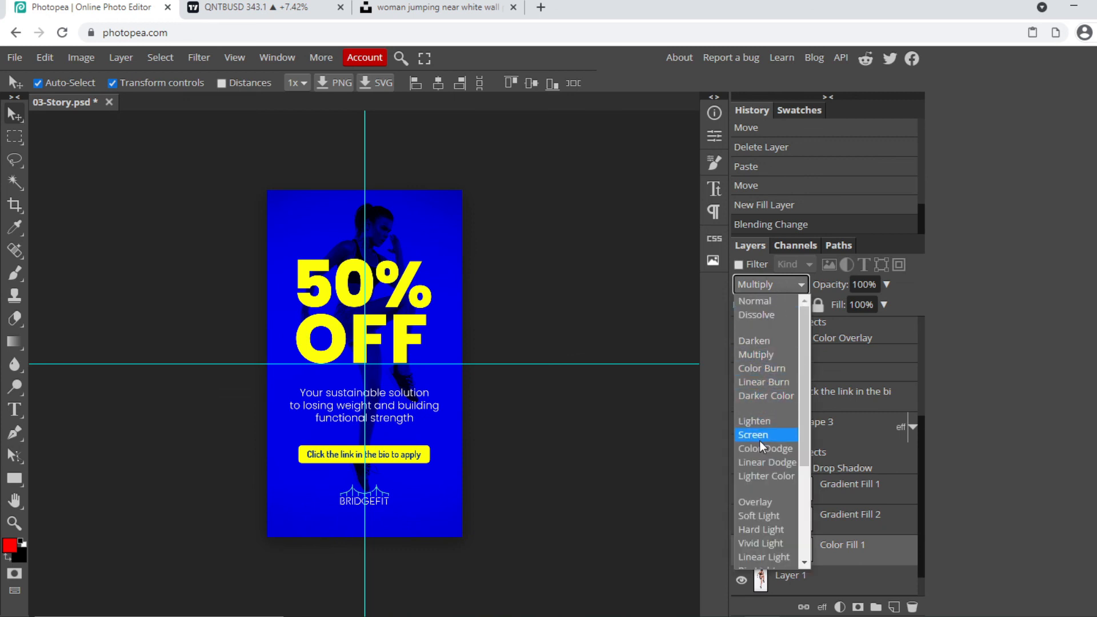
{"action": "left_click", "coordinate": [760, 441]}
{"action": "left_click", "coordinate": [779, 282]}
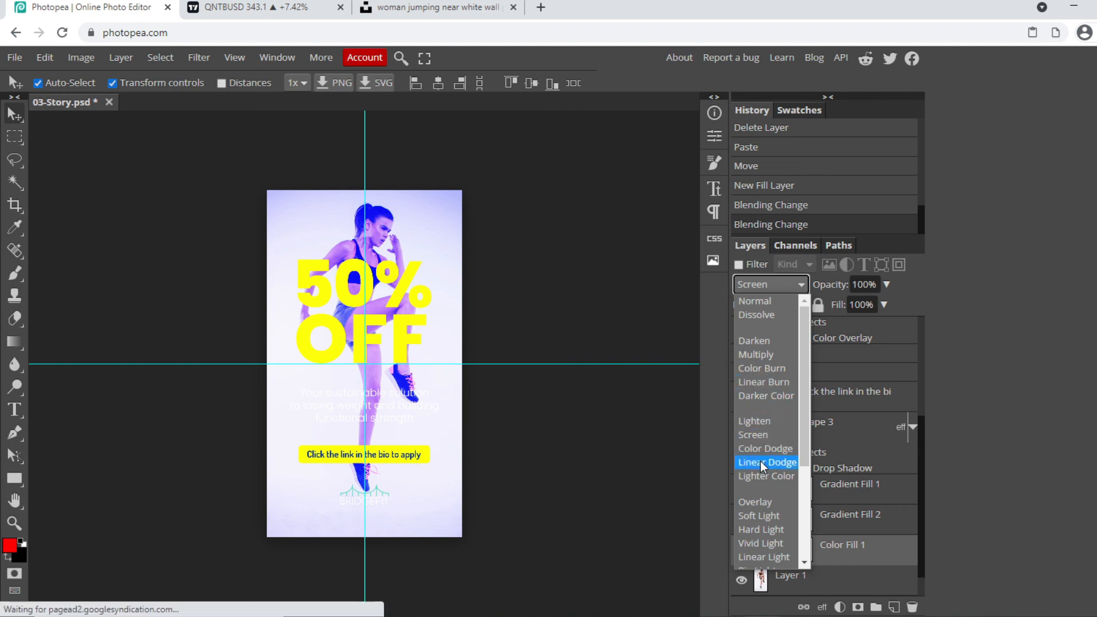
{"action": "left_click", "coordinate": [760, 499]}
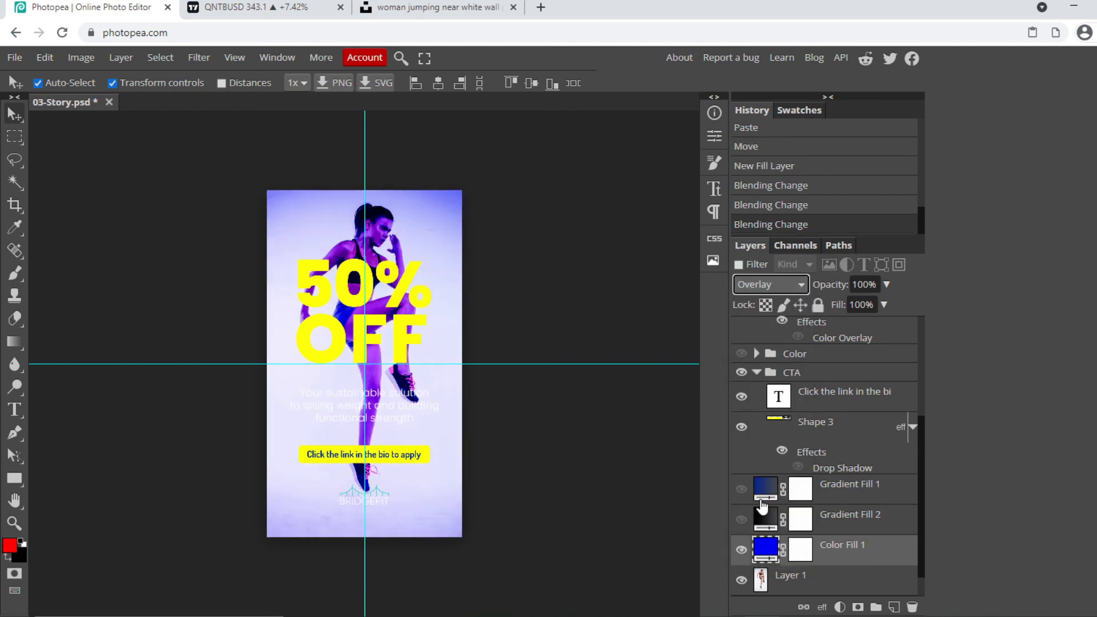
{"action": "scroll", "coordinate": [823, 562], "scroll_direction": "down", "scroll_amount": 1}
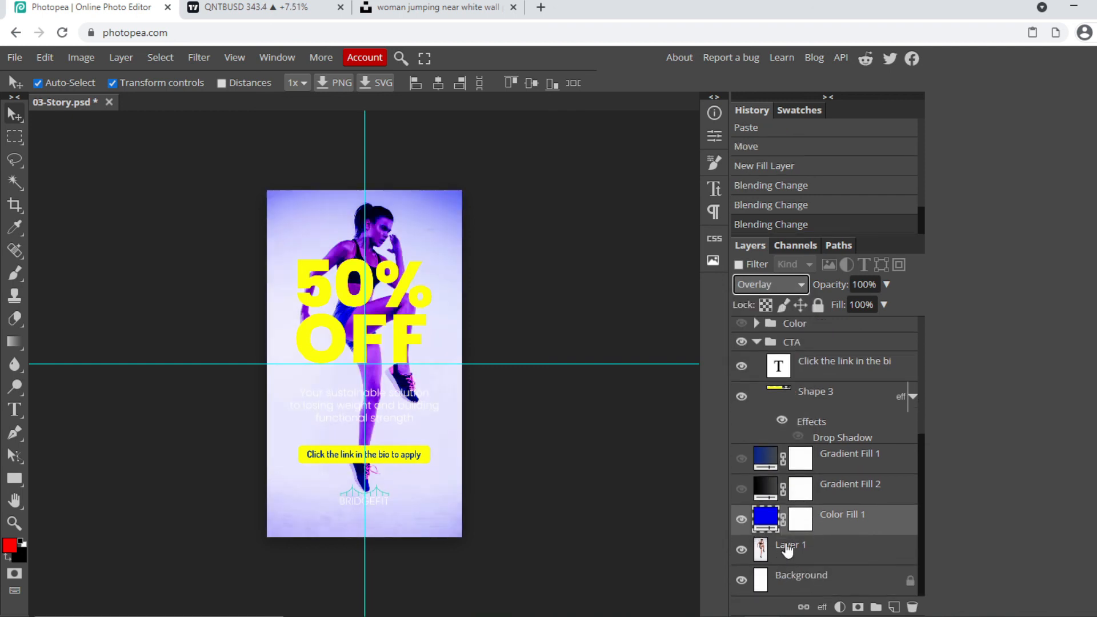
- Show both gradient fill layers again and delete the blue Color Fill layer
{"action": "left_click", "coordinate": [767, 283]}
{"action": "left_click", "coordinate": [766, 309]}
{"action": "left_click", "coordinate": [742, 520]}
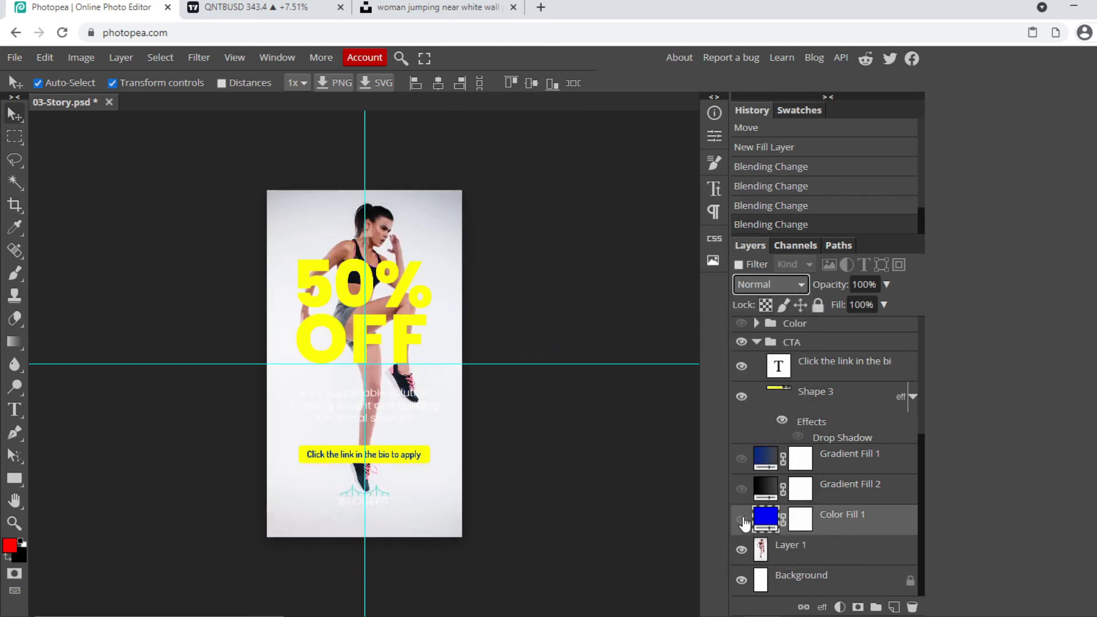
{"action": "left_click", "coordinate": [741, 461]}
{"action": "left_click", "coordinate": [741, 489]}
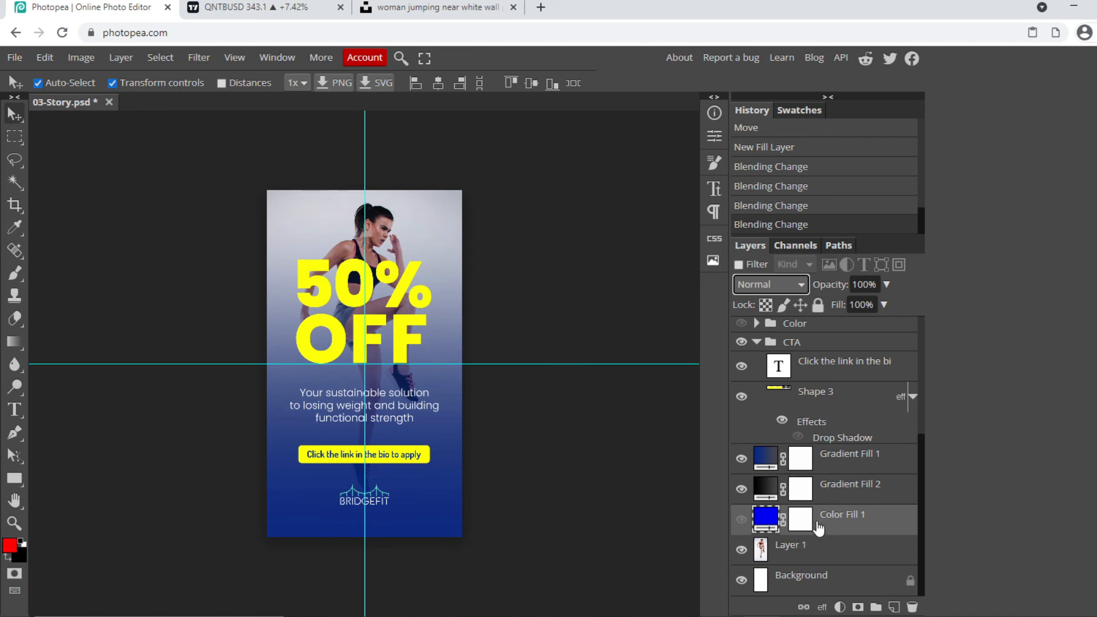
{"action": "key", "text": "Delete"}
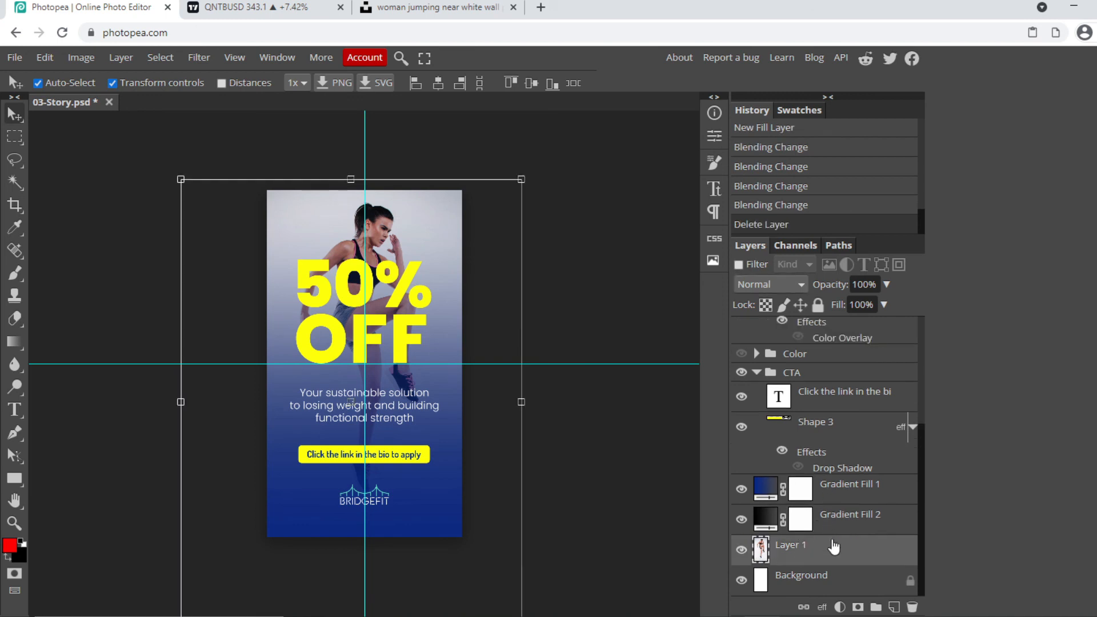
- Add a Black & White adjustment layer directly above the athlete photo, keeping its default color values
{"action": "left_click", "coordinate": [840, 607]}
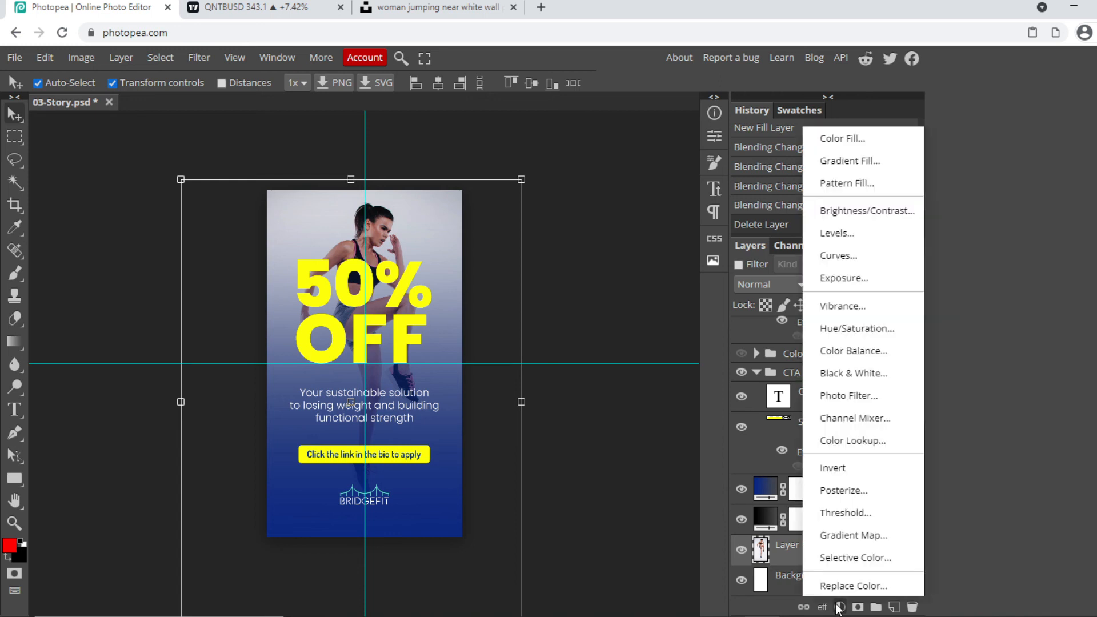
{"action": "left_click", "coordinate": [846, 382]}
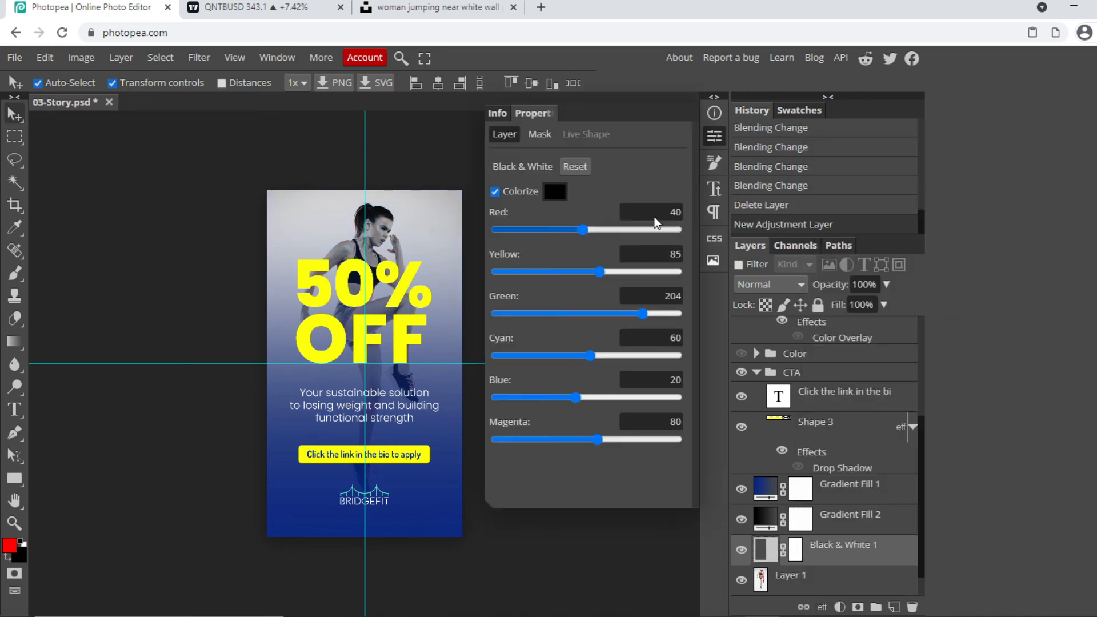
{"action": "left_click", "coordinate": [713, 137]}
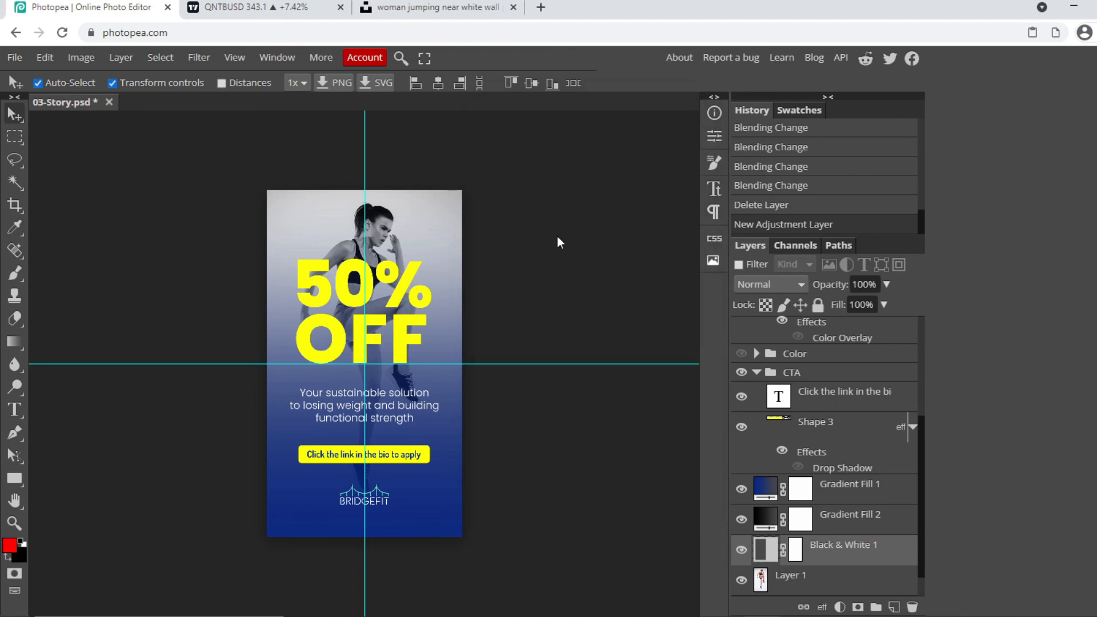
- Scale the athlete photo to 129.59%, reposition it behind the headline and rotate it by 0.2°
{"action": "left_click", "coordinate": [408, 286]}
{"action": "left_click", "coordinate": [396, 245]}
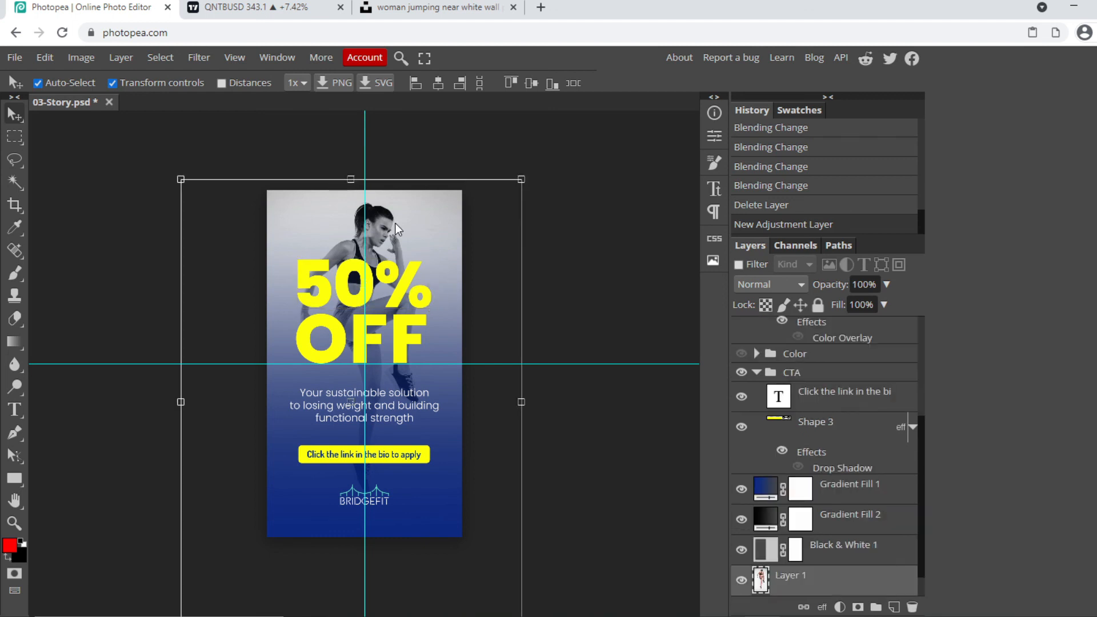
{"action": "left_click_drag", "start_coordinate": [519, 179], "coordinate": [587, 135]}
{"action": "left_click_drag", "start_coordinate": [423, 204], "coordinate": [422, 247]}
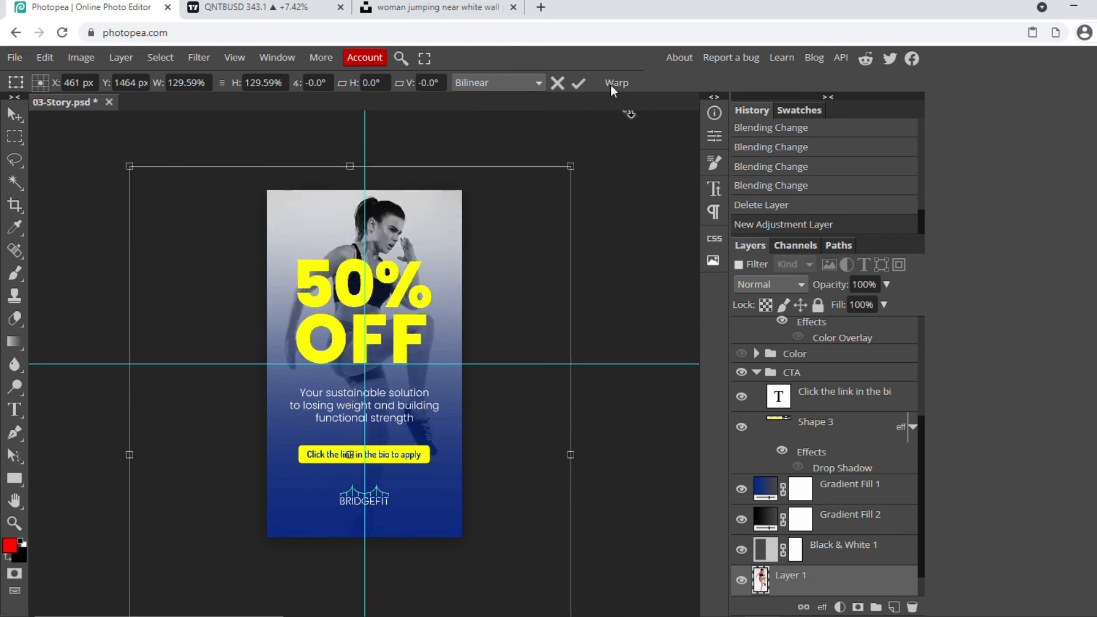
{"action": "left_click", "coordinate": [579, 84]}
{"action": "left_click_drag", "start_coordinate": [585, 147], "coordinate": [587, 148]}
{"action": "scroll", "coordinate": [581, 208], "scroll_direction": "down", "scroll_amount": 3}
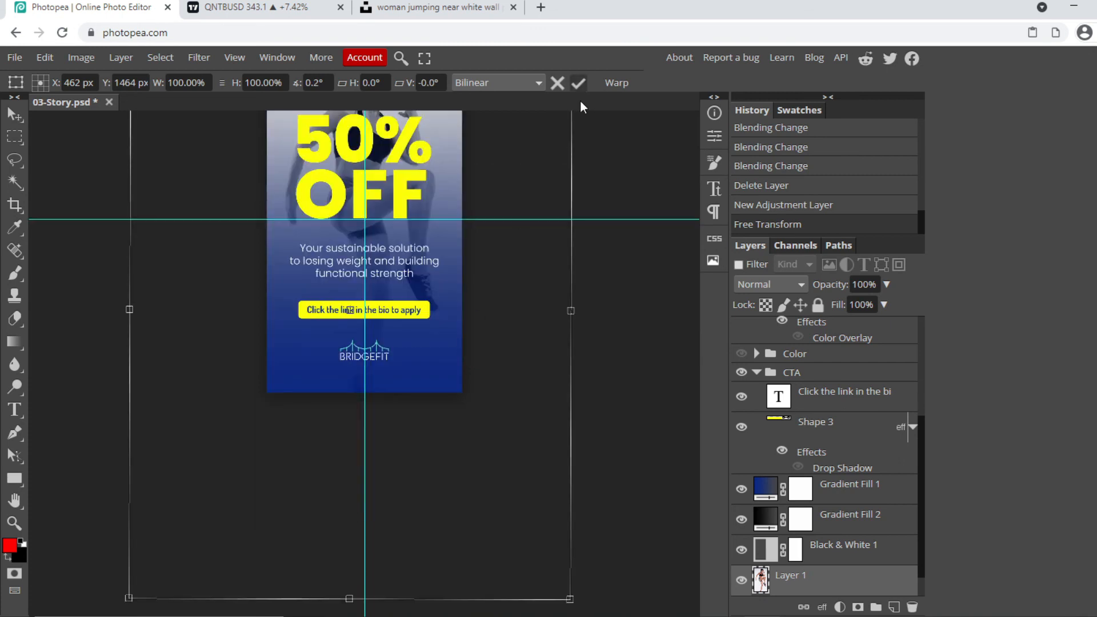
{"action": "left_click", "coordinate": [817, 552]}
- Compare the design with the Black & White adjustment layer hidden and shown
{"action": "scroll", "coordinate": [821, 556], "scroll_direction": "down", "scroll_amount": 1}
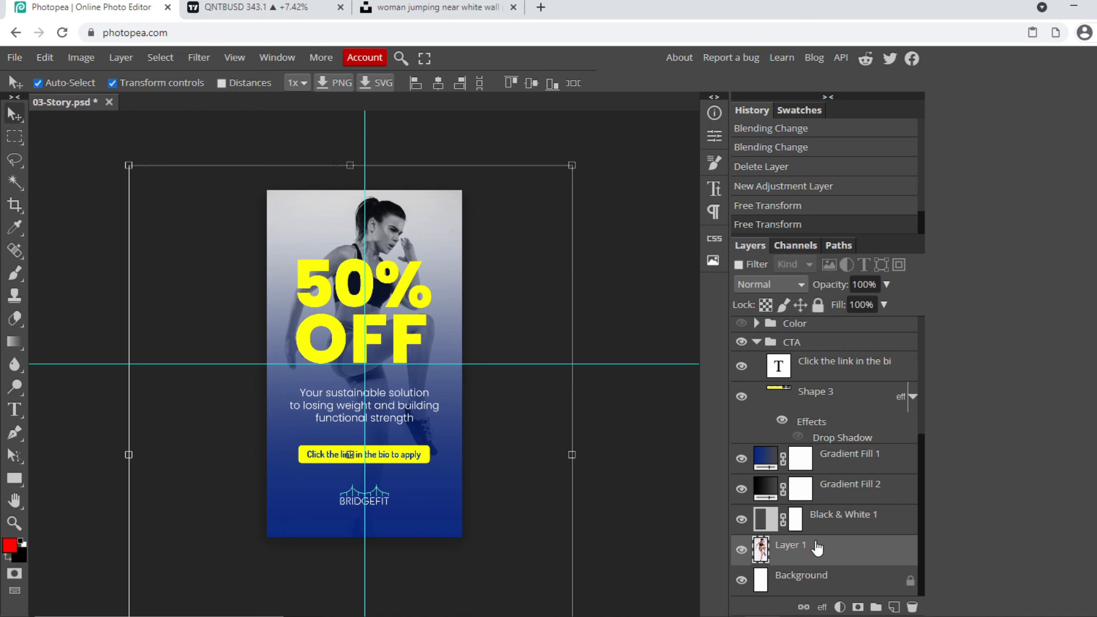
{"action": "left_click", "coordinate": [743, 525]}
{"action": "left_click", "coordinate": [743, 525]}
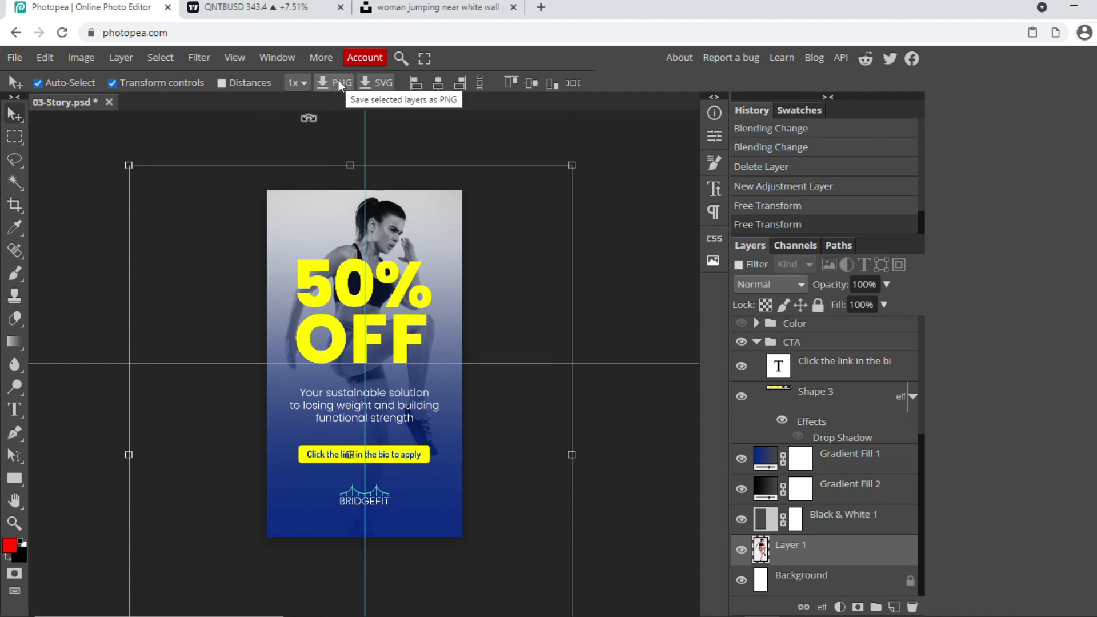
- Export the story design as a JPG at 1080 × 1920 px and 100% quality
{"action": "left_click", "coordinate": [16, 59]}
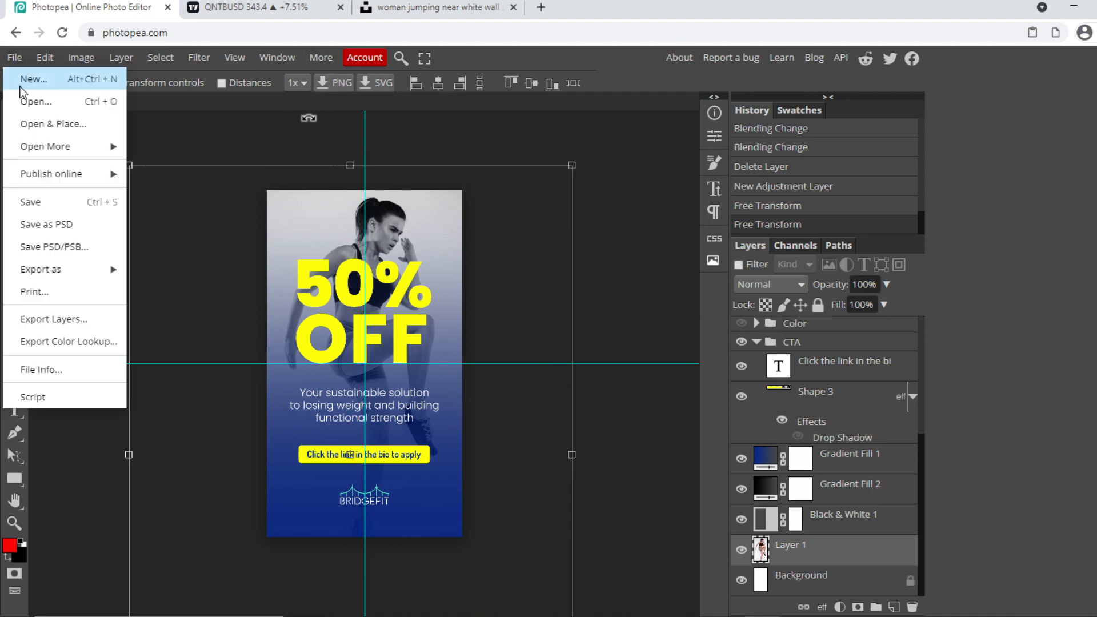
{"action": "mouse_move", "coordinate": [59, 269]}
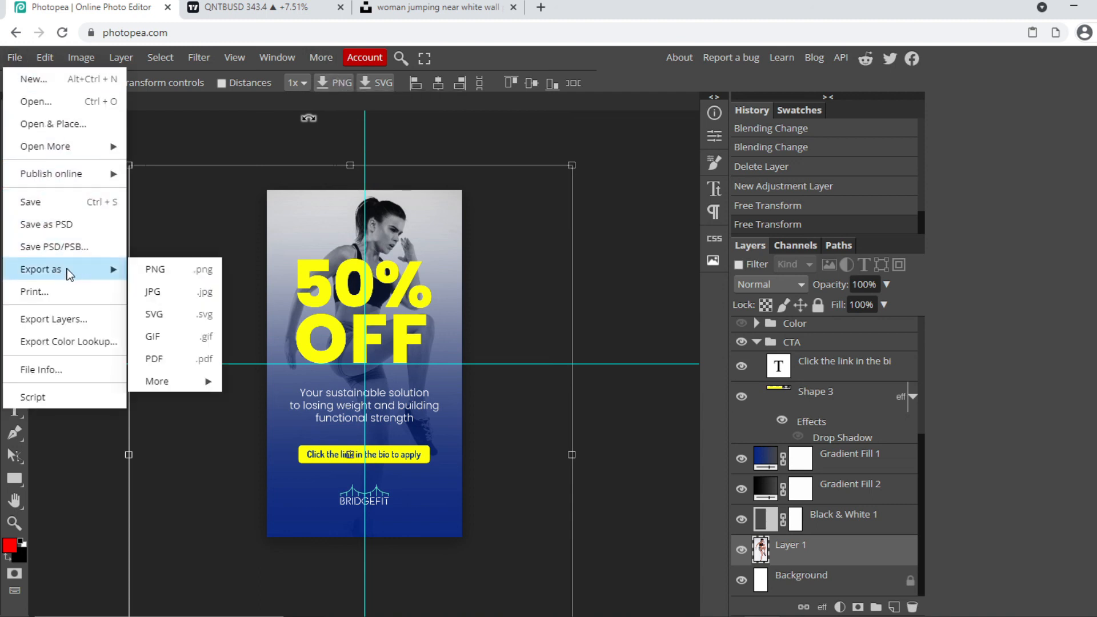
{"action": "left_click", "coordinate": [162, 290]}
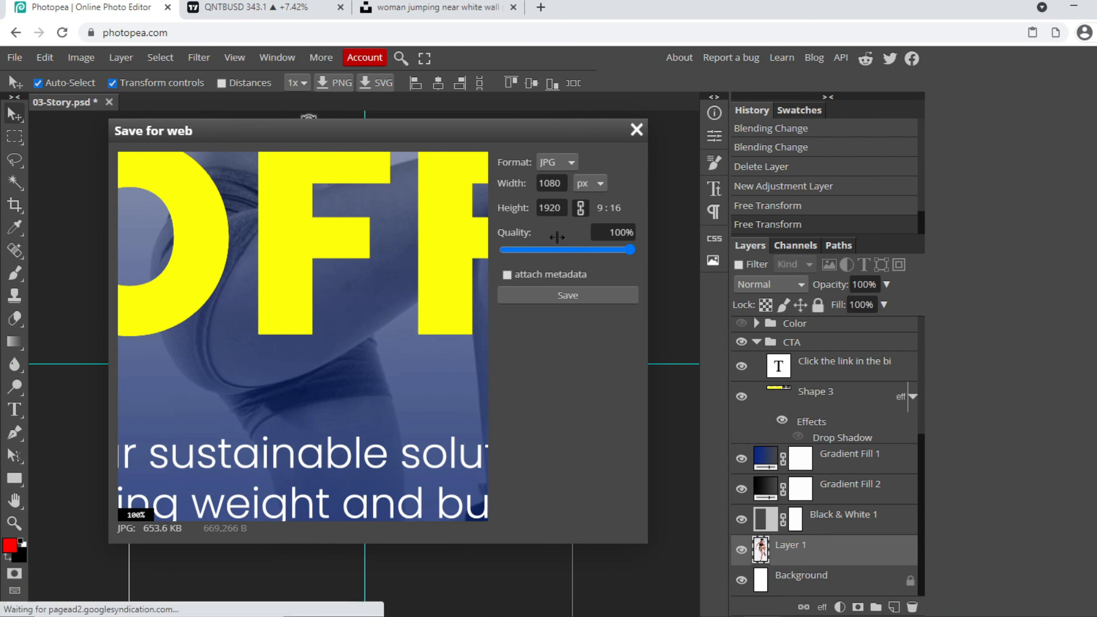
{"action": "left_click", "coordinate": [558, 294]}
- Open the exported 03-Story.jpg to review it, close it and the enlarged Unsplash photo, and return to Photopea
{"action": "left_click", "coordinate": [60, 609]}
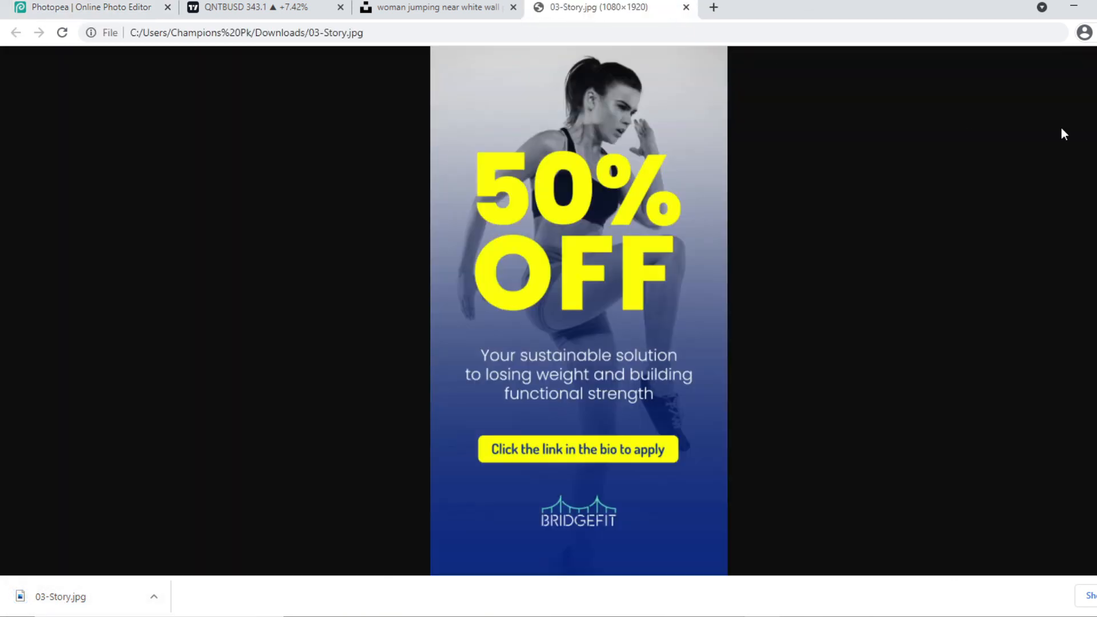
{"action": "left_click", "coordinate": [686, 7]}
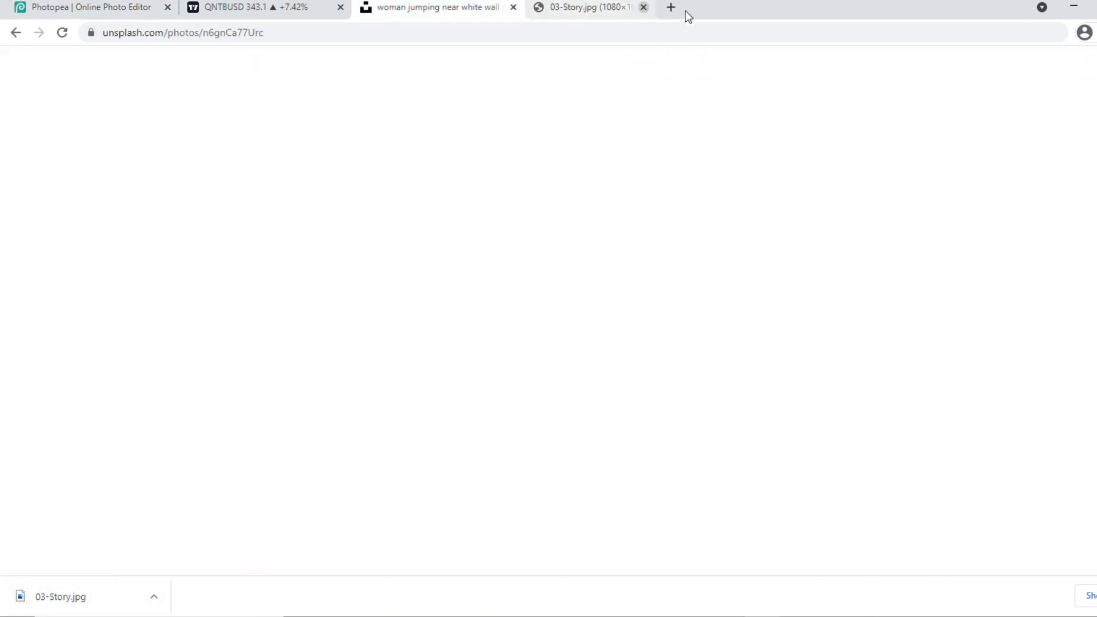
{"action": "left_click", "coordinate": [41, 99]}
{"action": "left_click", "coordinate": [86, 7]}
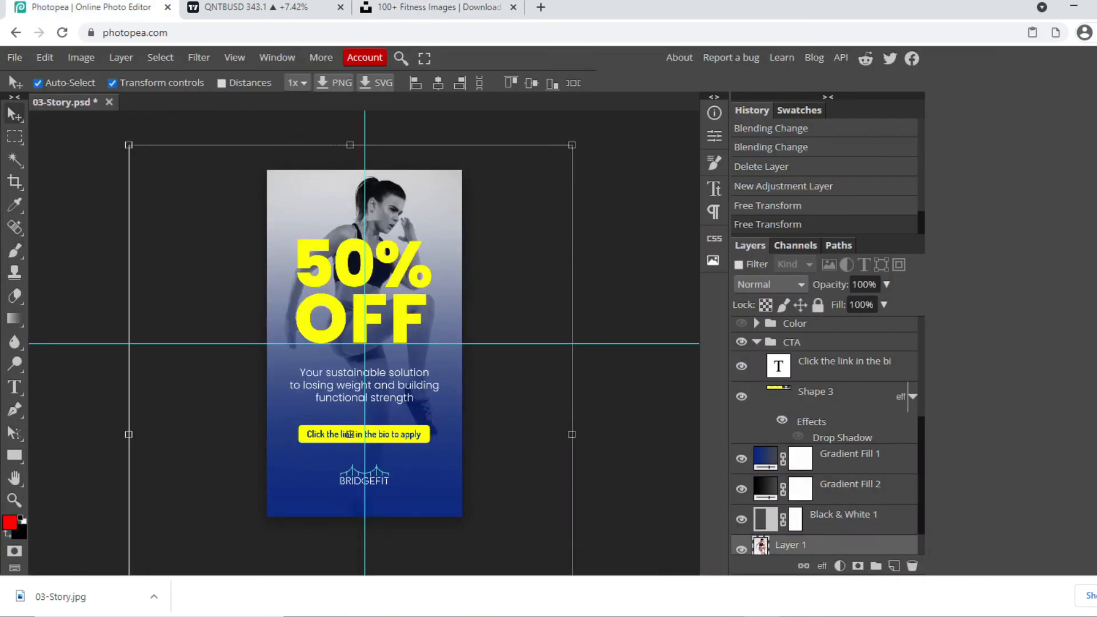
- Close the 03-Story.psd document
{"action": "left_click", "coordinate": [111, 110]}
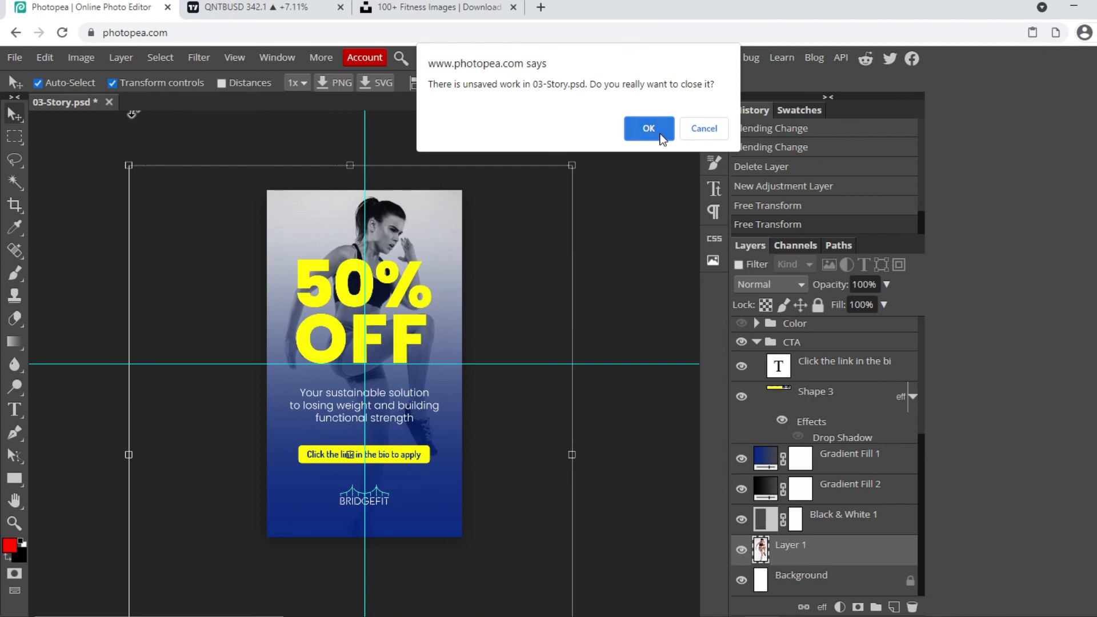